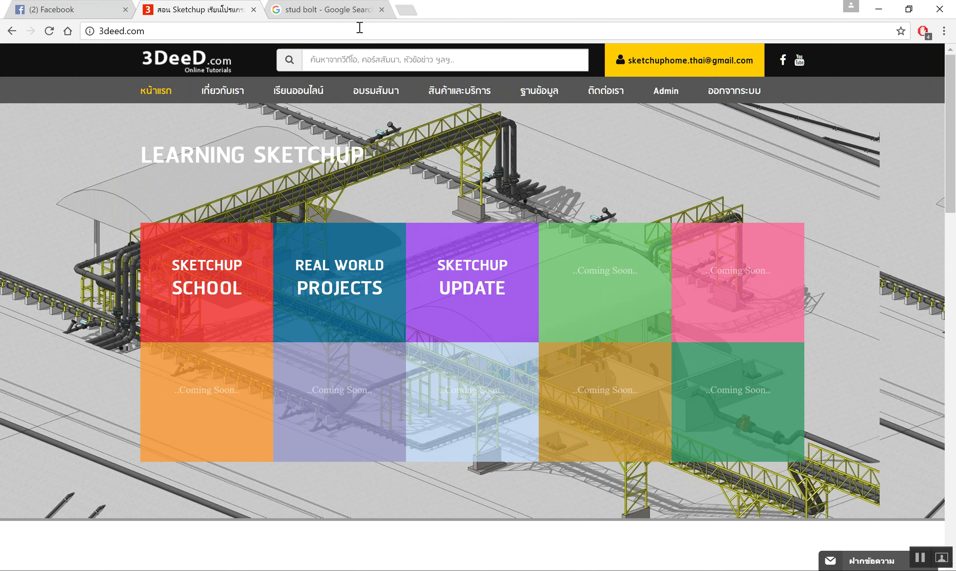
# Glance at the stud bolt images, then open SketchUp School's SketchUp Level 1 lessons on 3deed.com
pyautogui.click(354, 14)
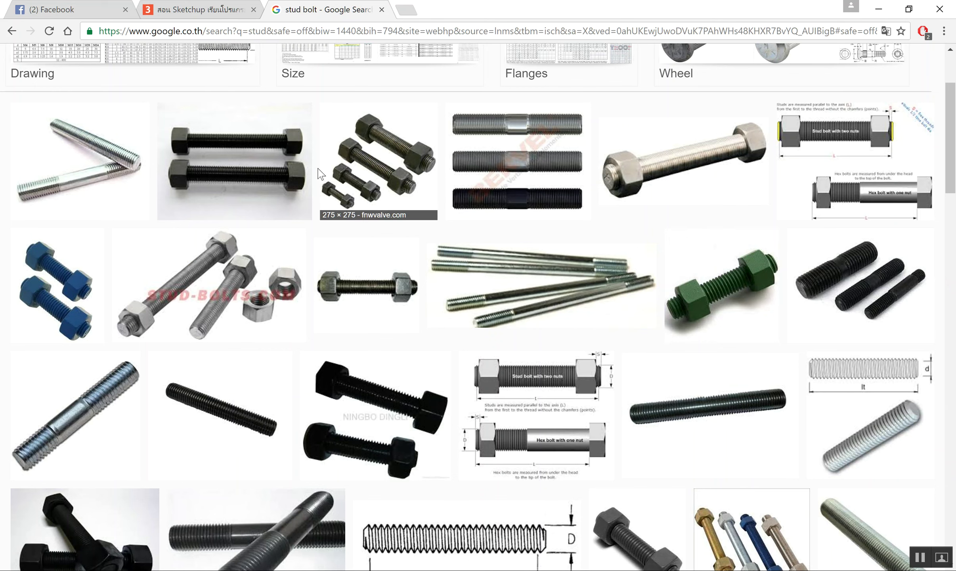
pyautogui.moveTo(377, 160)
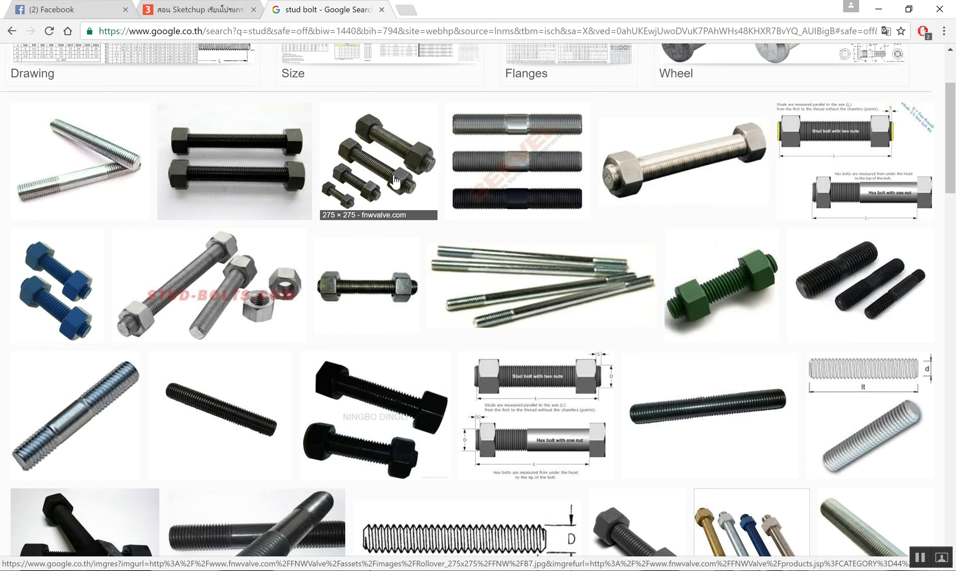
pyautogui.click(169, 12)
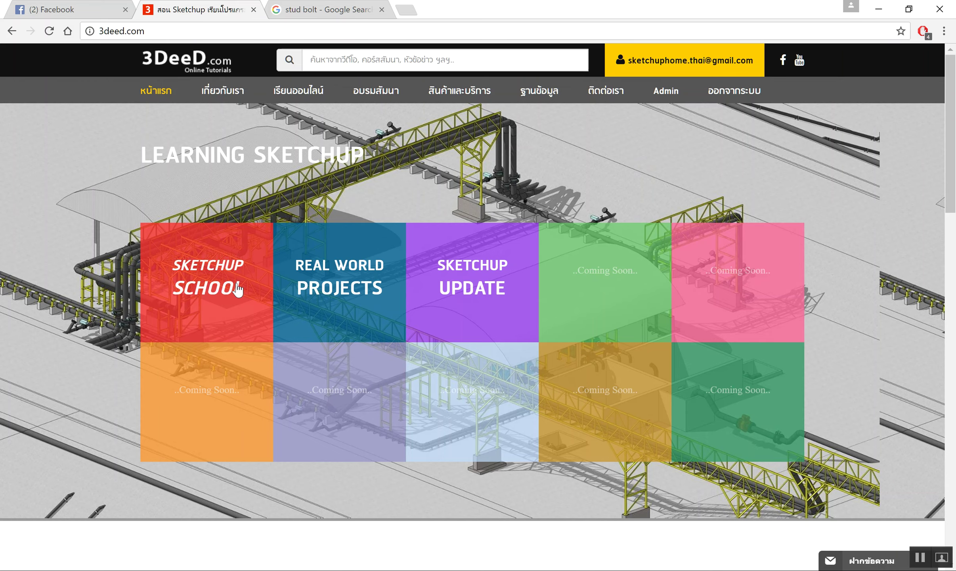
pyautogui.click(256, 285)
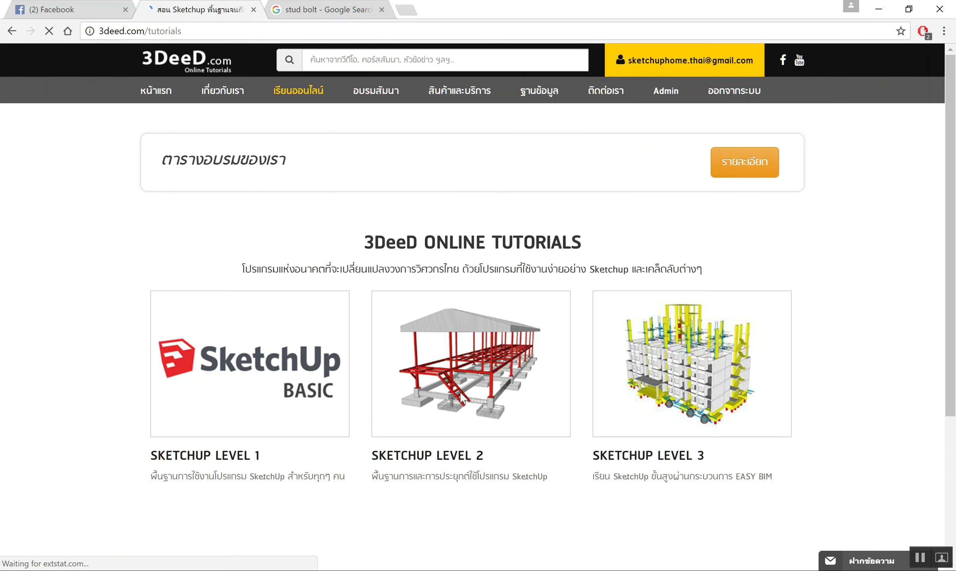
pyautogui.click(231, 455)
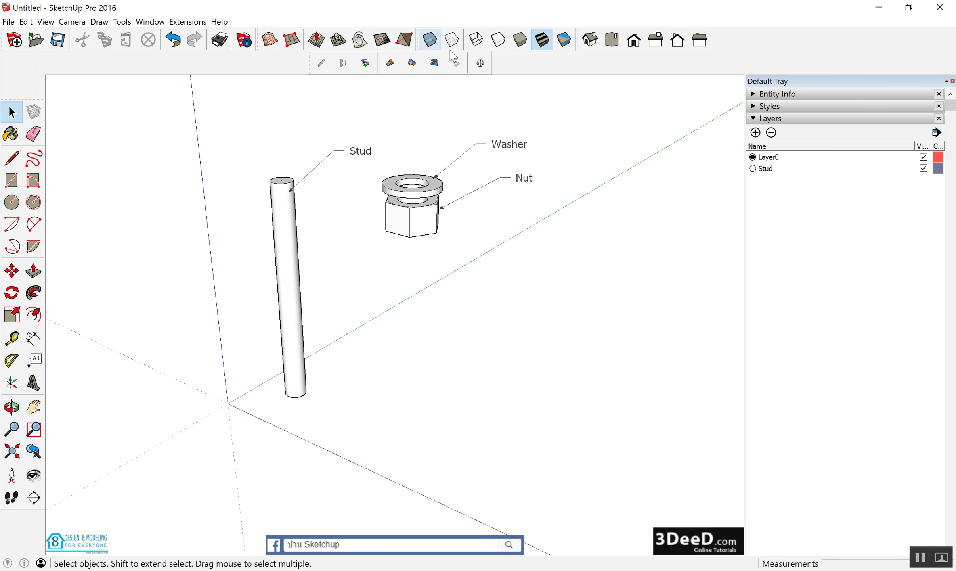
# Zoom in on the stud, washer and nut, and show the PB Assembler window with TEST01 Stud & Nut
pyautogui.moveTo(547, 165)
pyautogui.mouseDown(button='middle')
pyautogui.moveTo(538, 160)
pyautogui.moveTo(497, 207)
pyautogui.moveTo(514, 212)
pyautogui.mouseUp(button='middle')
pyautogui.scroll(2, 524, 169)
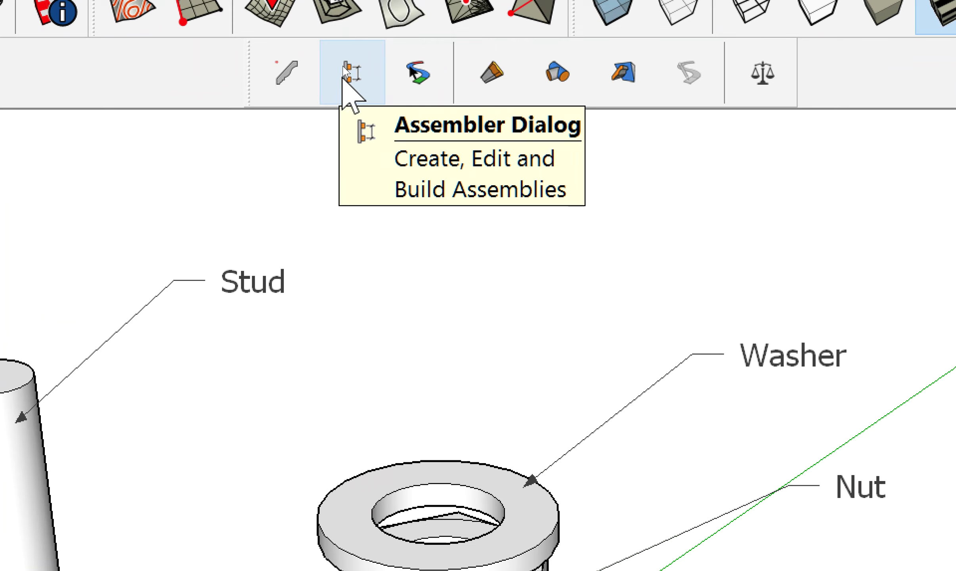
pyautogui.click(343, 72)
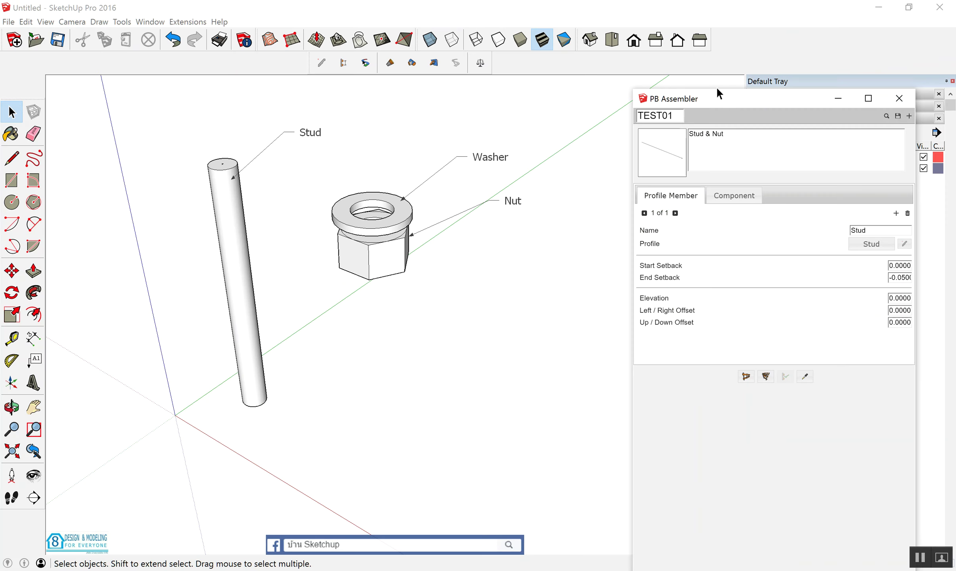
pyautogui.moveTo(727, 98)
pyautogui.mouseDown()
pyautogui.moveTo(670, 91)
pyautogui.moveTo(661, 69)
pyautogui.mouseUp()
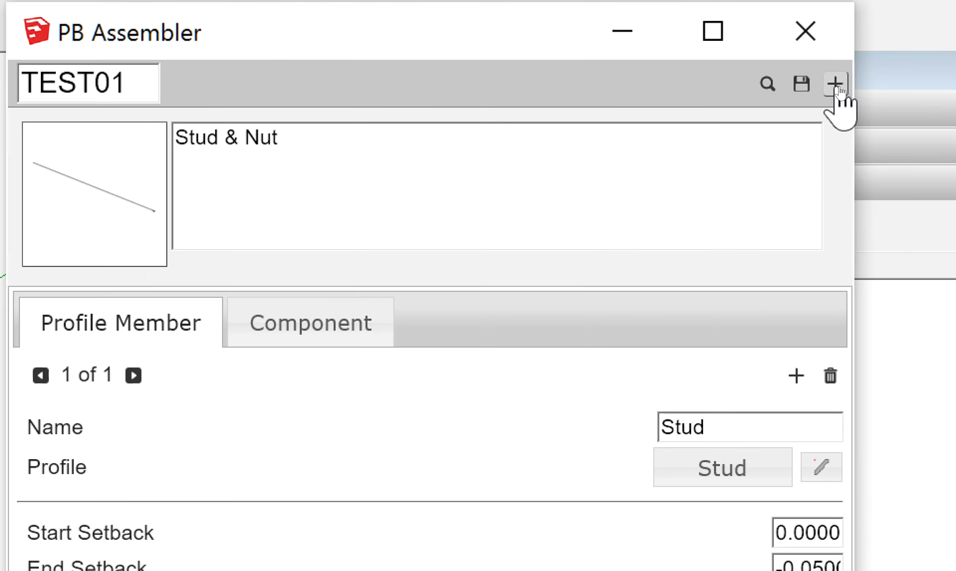
# Start a new empty assembly after the save prompt and name it Stud&Nut
pyautogui.click(838, 86)
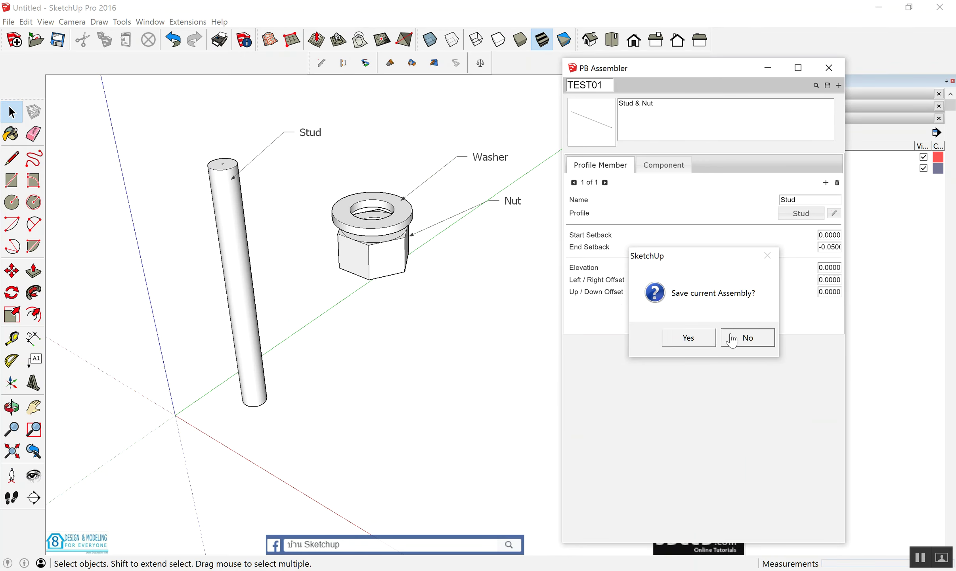
pyautogui.click(731, 338)
pyautogui.tripleClick(599, 88)
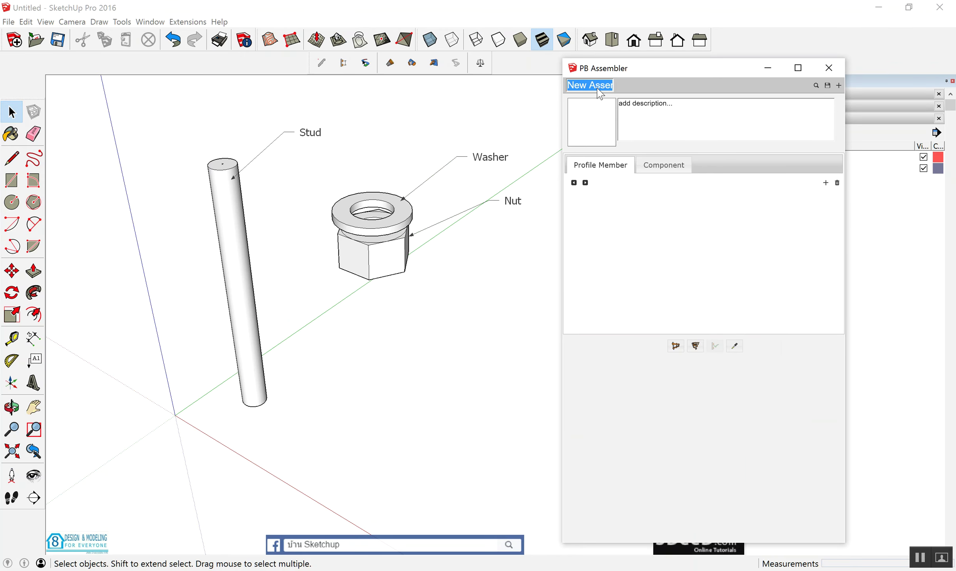
pyautogui.write('S')
pyautogui.write('tud')
pyautogui.write('&Nut')
# Replace the placeholder description with Mecanical and point out the Profile Member section
pyautogui.click(694, 110)
pyautogui.moveTo(693, 110); pyautogui.dragTo(615, 102)
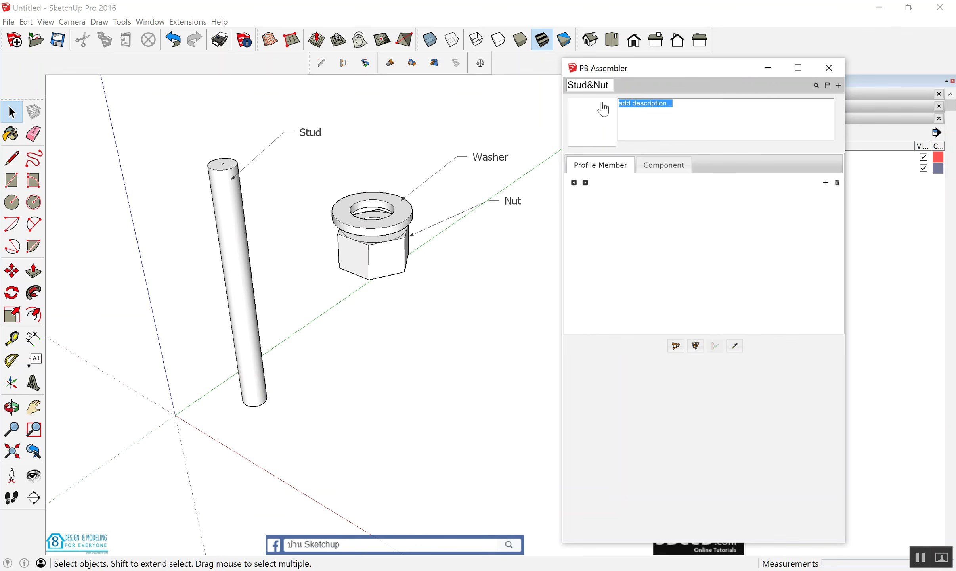
pyautogui.write('Mecanica')
pyautogui.scroll(-2, 284, 228)
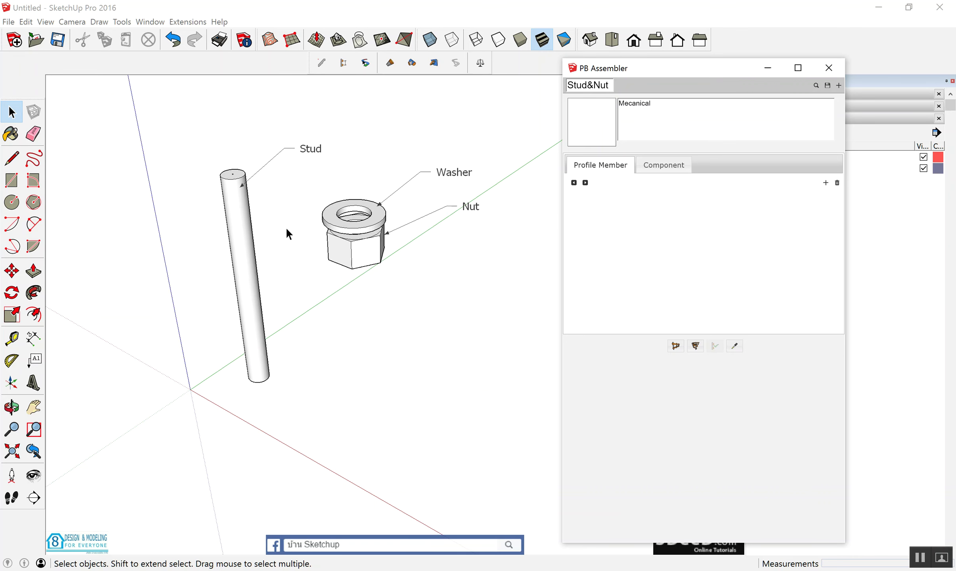
pyautogui.scroll(-2, 286, 229)
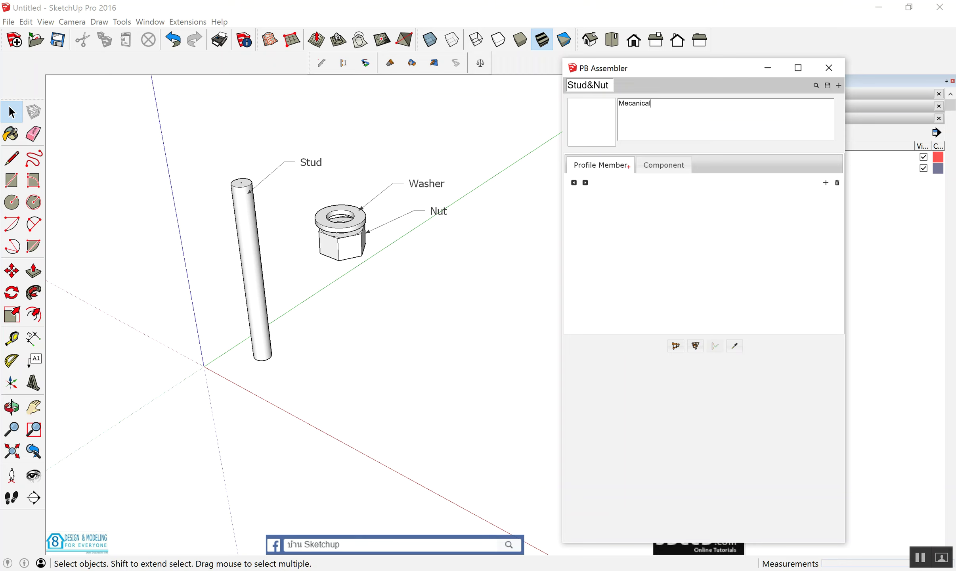
pyautogui.moveTo(634, 159)
pyautogui.mouseDown()
pyautogui.moveTo(616, 173)
pyautogui.moveTo(612, 157)
pyautogui.mouseUp()
pyautogui.moveTo(718, 163)
pyautogui.mouseDown()
pyautogui.moveTo(626, 150)
pyautogui.moveTo(698, 176)
pyautogui.moveTo(660, 160)
pyautogui.mouseUp()
pyautogui.moveTo(481, 106)
pyautogui.mouseDown()
pyautogui.moveTo(563, 147)
pyautogui.moveTo(564, 163)
pyautogui.mouseUp()
pyautogui.moveTo(497, 90)
pyautogui.mouseDown()
pyautogui.moveTo(461, 109)
pyautogui.moveTo(515, 151)
pyautogui.moveTo(491, 115)
pyautogui.moveTo(428, 124)
pyautogui.mouseUp()
pyautogui.moveTo(321, 61)
pyautogui.mouseDown()
pyautogui.moveTo(418, 124)
pyautogui.moveTo(406, 107)
pyautogui.moveTo(422, 130)
pyautogui.mouseUp()
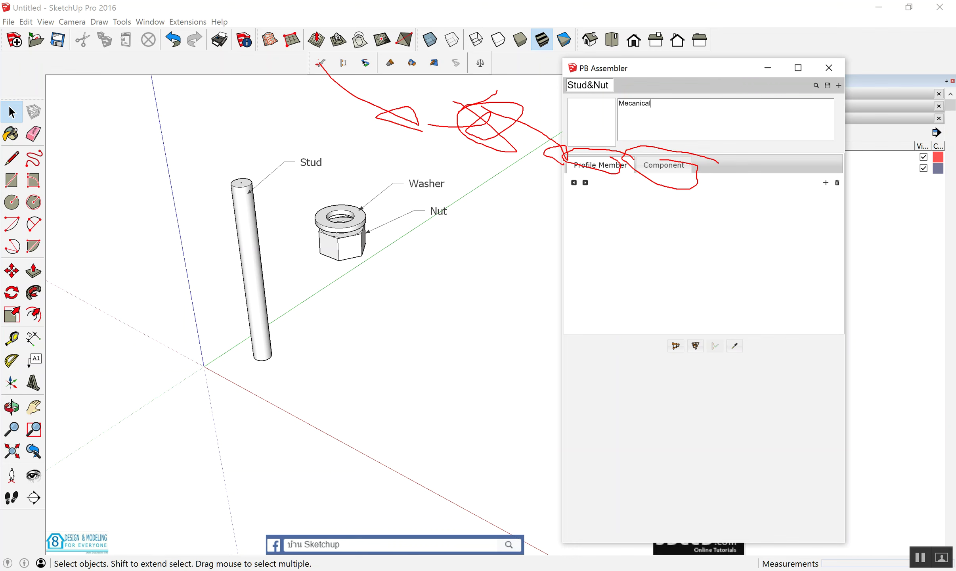
pyautogui.moveTo(670, 156)
pyautogui.mouseDown()
pyautogui.moveTo(673, 179)
pyautogui.moveTo(428, 278)
pyautogui.moveTo(370, 248)
pyautogui.moveTo(406, 251)
pyautogui.moveTo(374, 273)
pyautogui.mouseUp()
pyautogui.moveTo(375, 273); pyautogui.dragTo(376, 253)
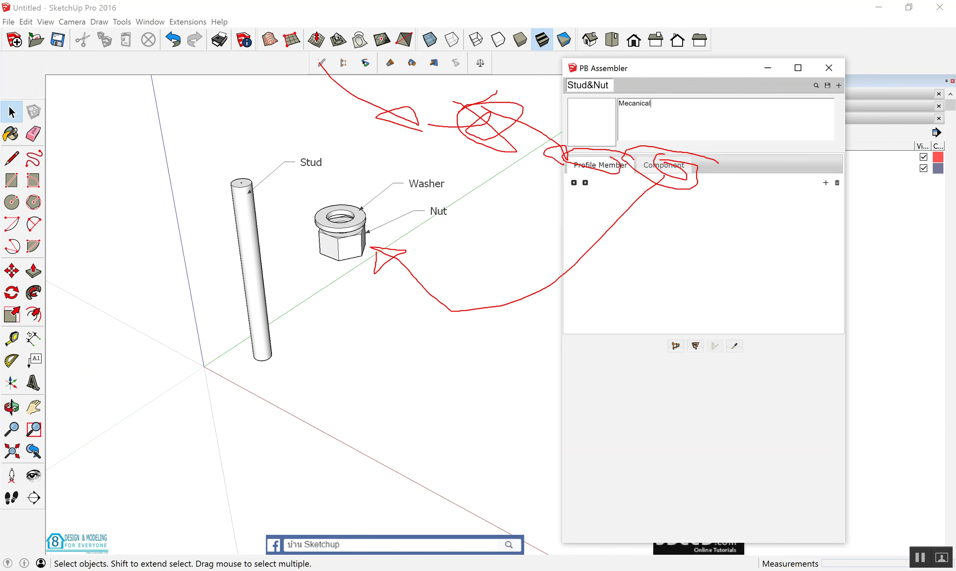
pyautogui.press('Escape')
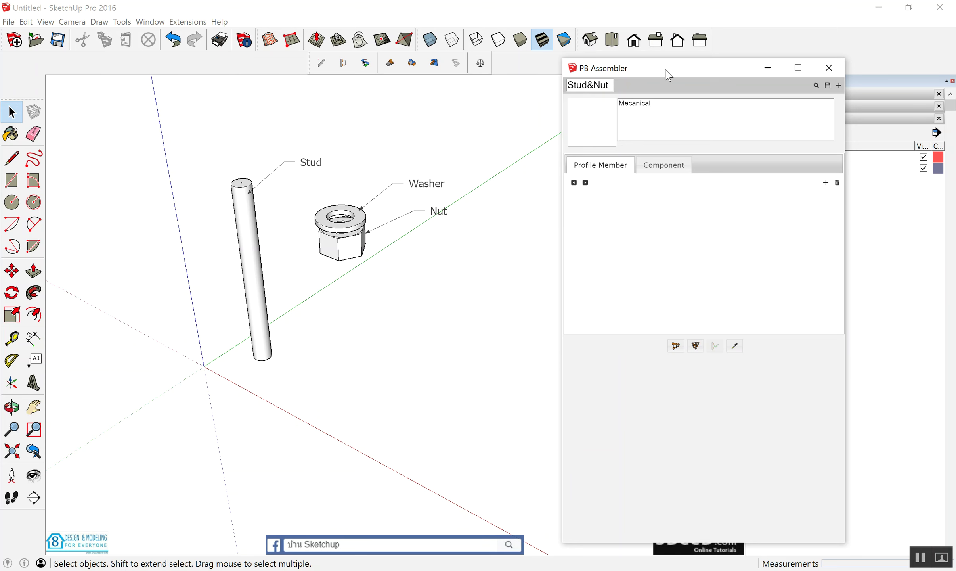
pyautogui.moveTo(669, 74); pyautogui.dragTo(758, 79)
pyautogui.click(322, 63)
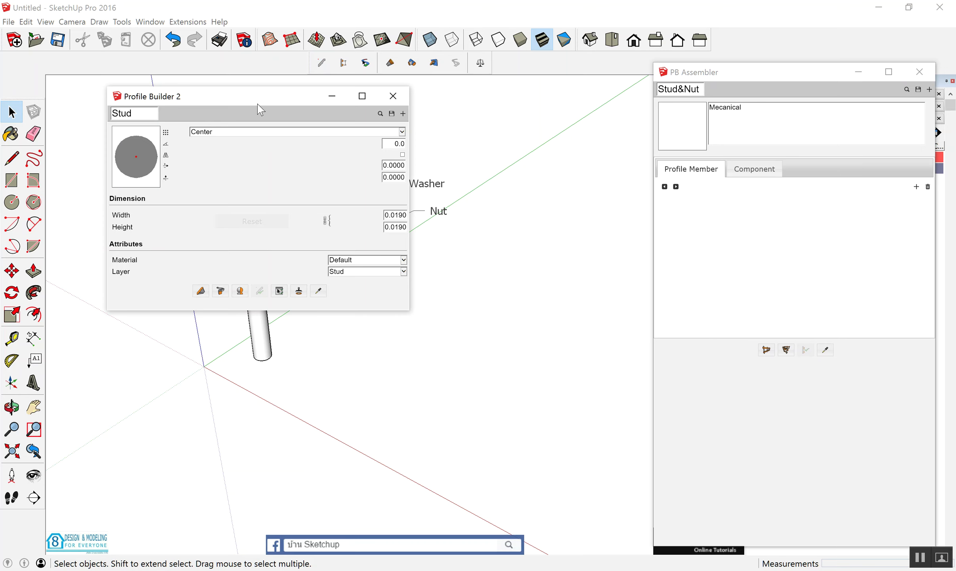
pyautogui.moveTo(235, 98); pyautogui.dragTo(621, 178)
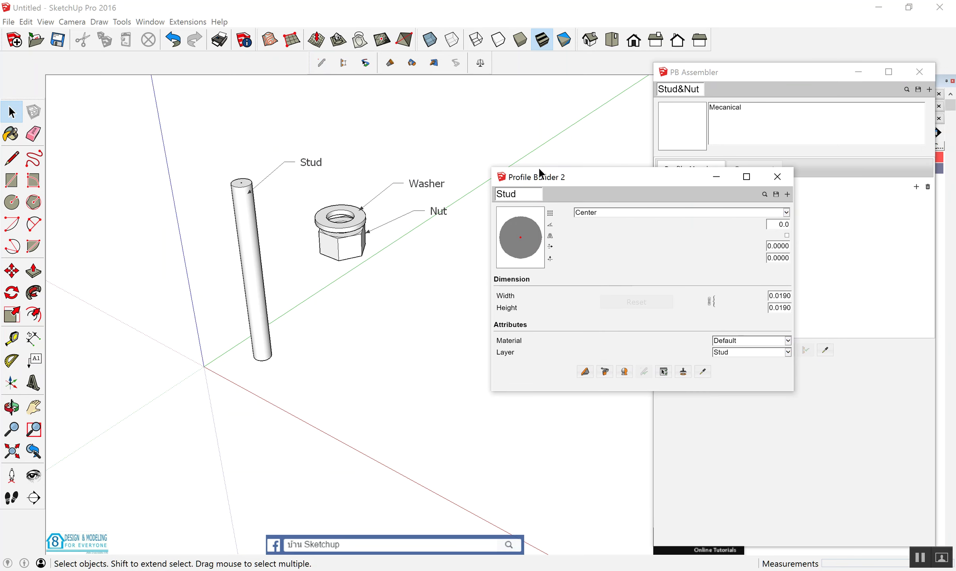
pyautogui.click(701, 375)
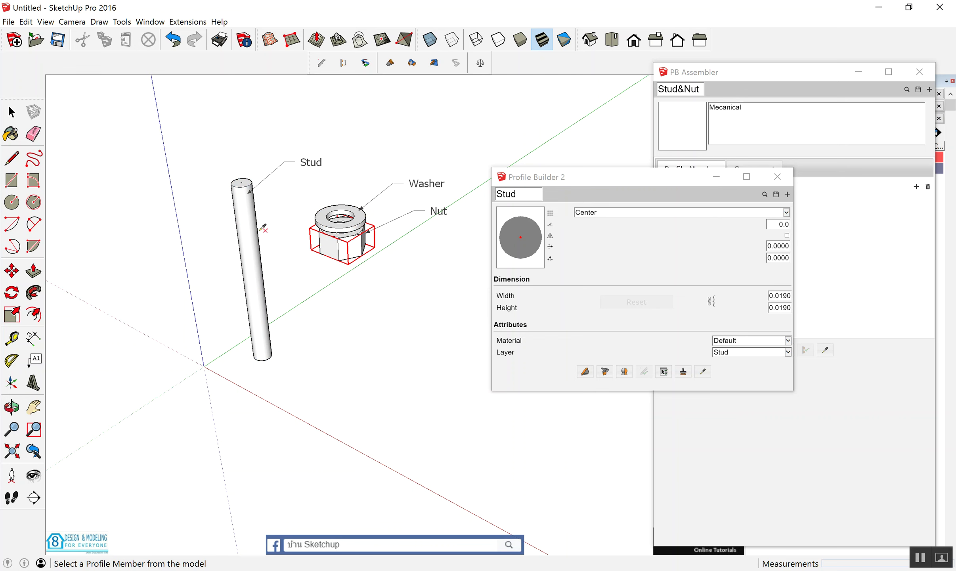
pyautogui.click(252, 234)
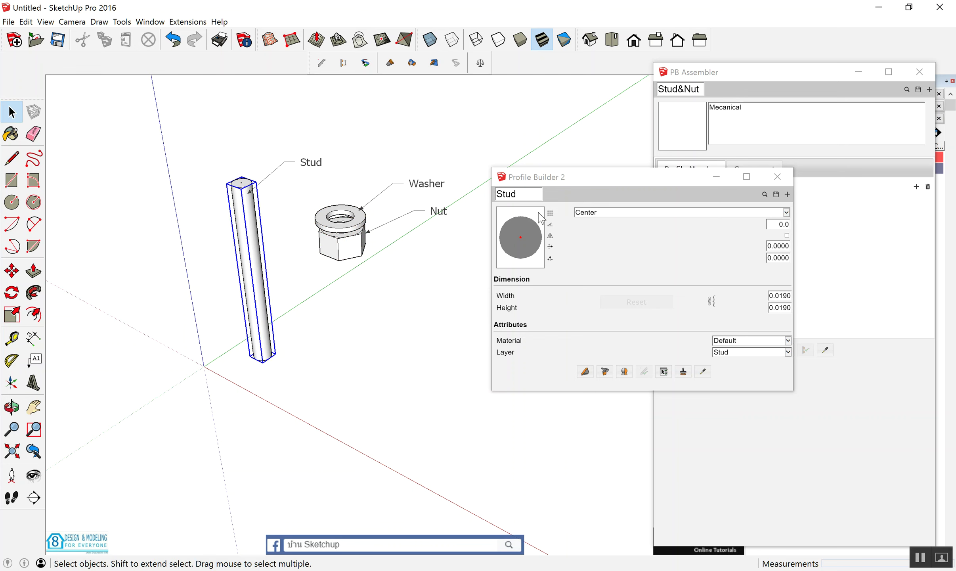
pyautogui.click(585, 371)
pyautogui.click(402, 405)
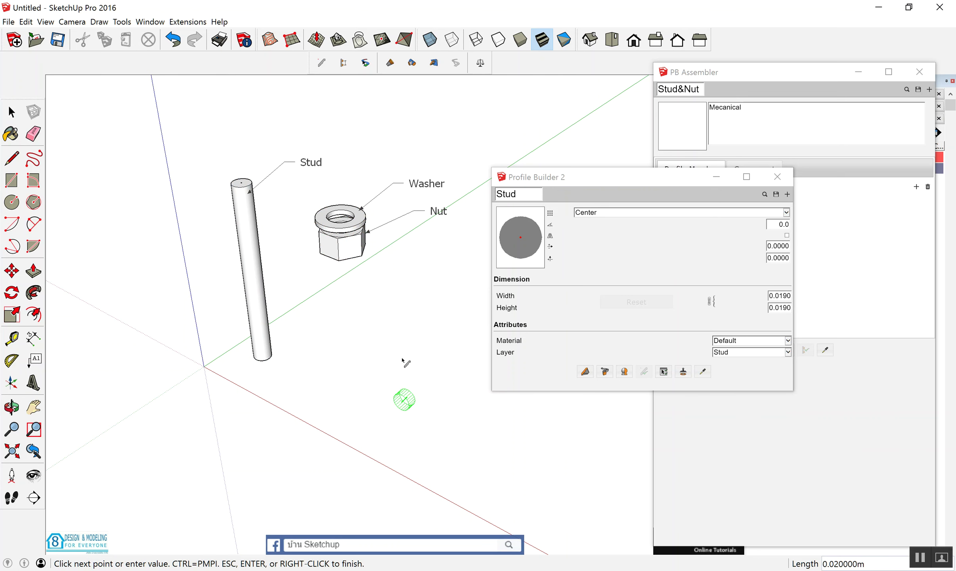
pyautogui.press('e')
pyautogui.click(402, 332)
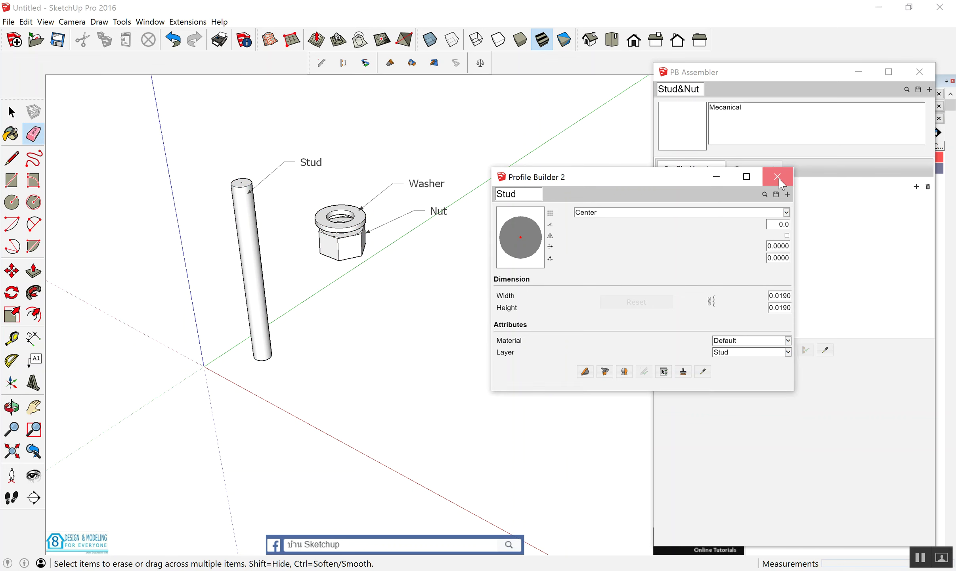
pyautogui.click(778, 177)
pyautogui.press('space')
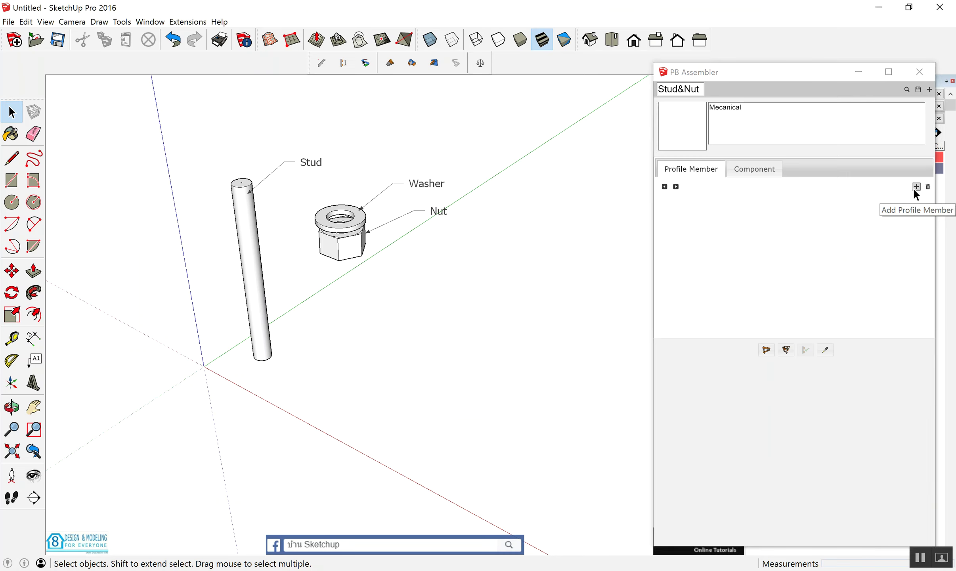
# Add a profile member using the model's Stud profile and rename Profile#1 to Stud
pyautogui.click(917, 187)
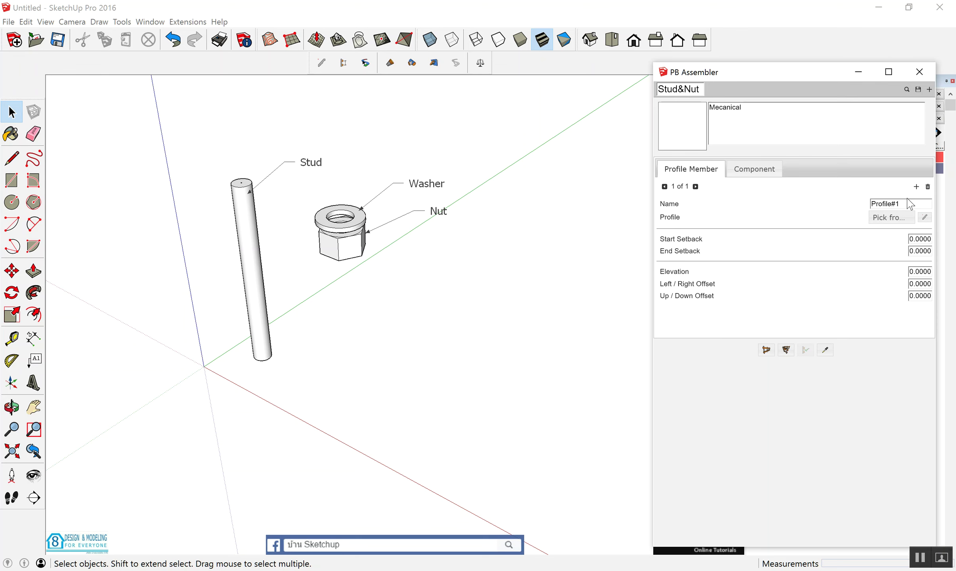
pyautogui.click(889, 225)
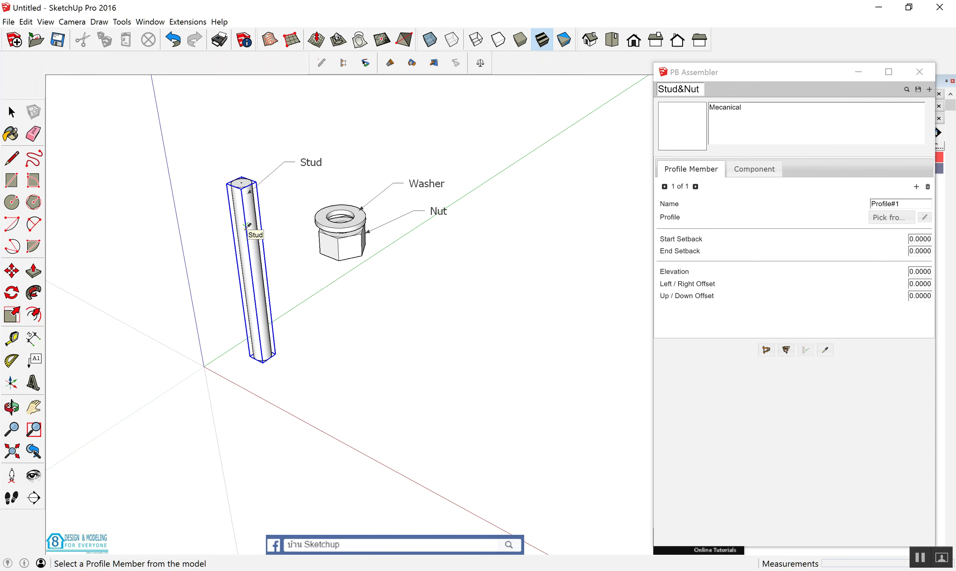
pyautogui.click(245, 228)
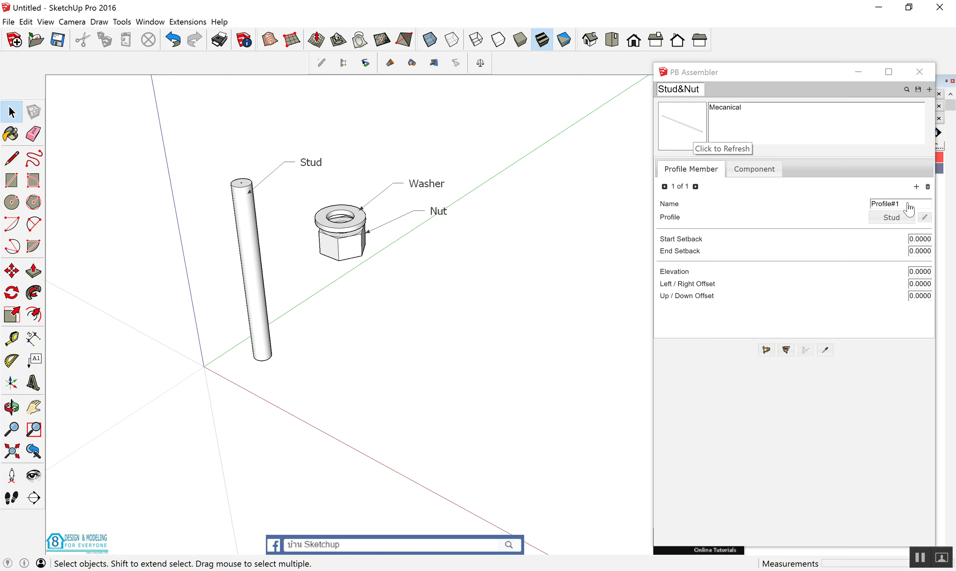
pyautogui.moveTo(906, 203); pyautogui.dragTo(869, 200)
pyautogui.press('BackSpace')
pyautogui.write('d')
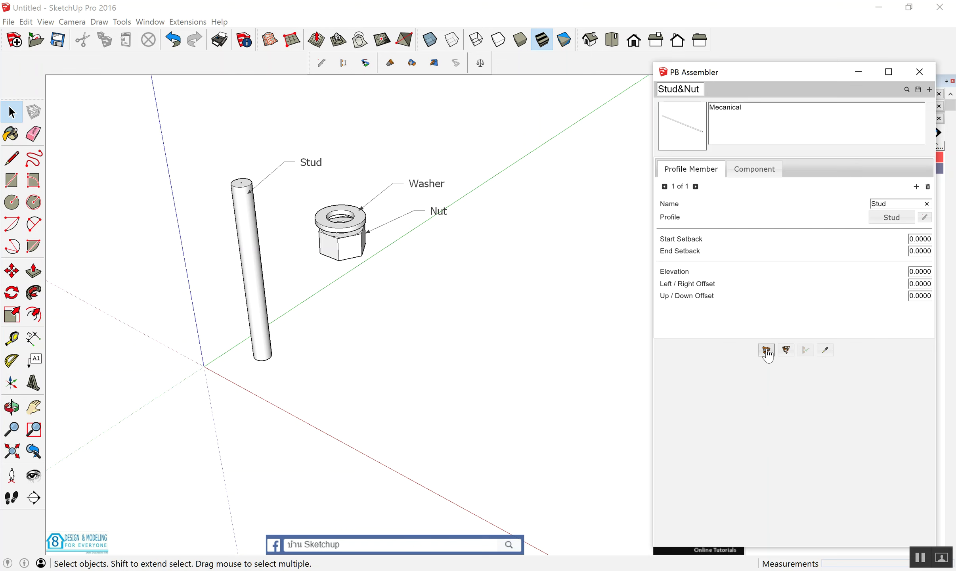
# Draw a second stud from the Stud&Nut assembly, standing upright along the blue axis
pyautogui.click(767, 350)
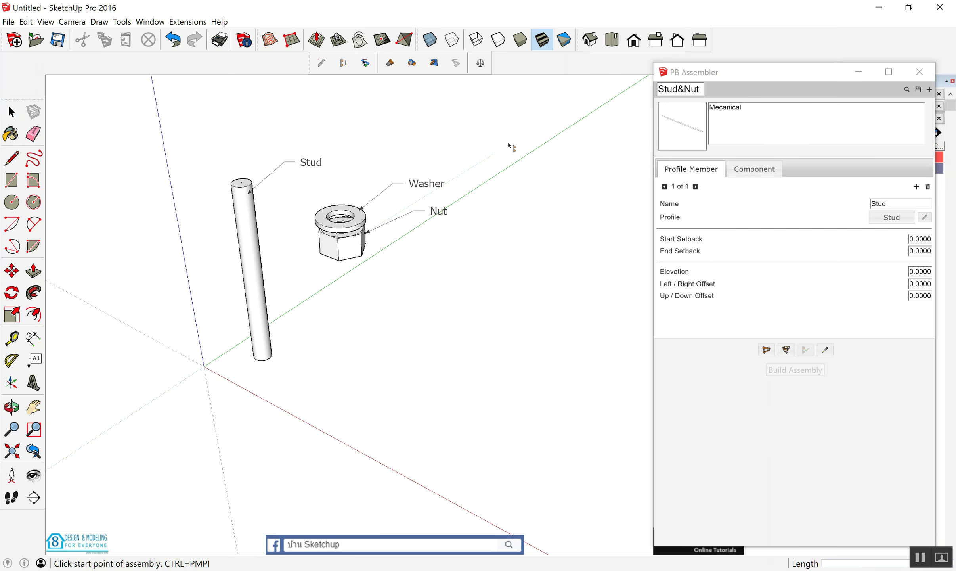
pyautogui.click(509, 146)
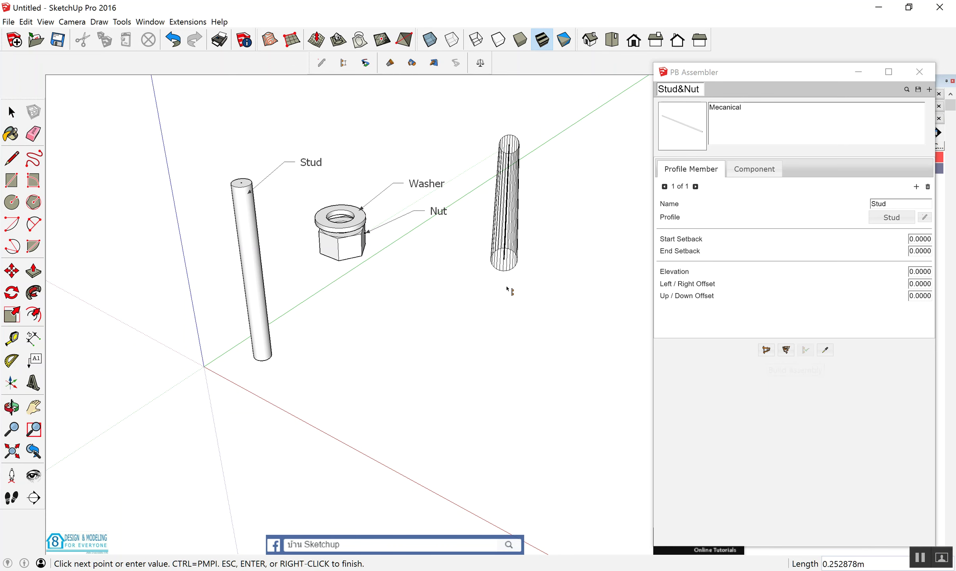
pyautogui.click(515, 326)
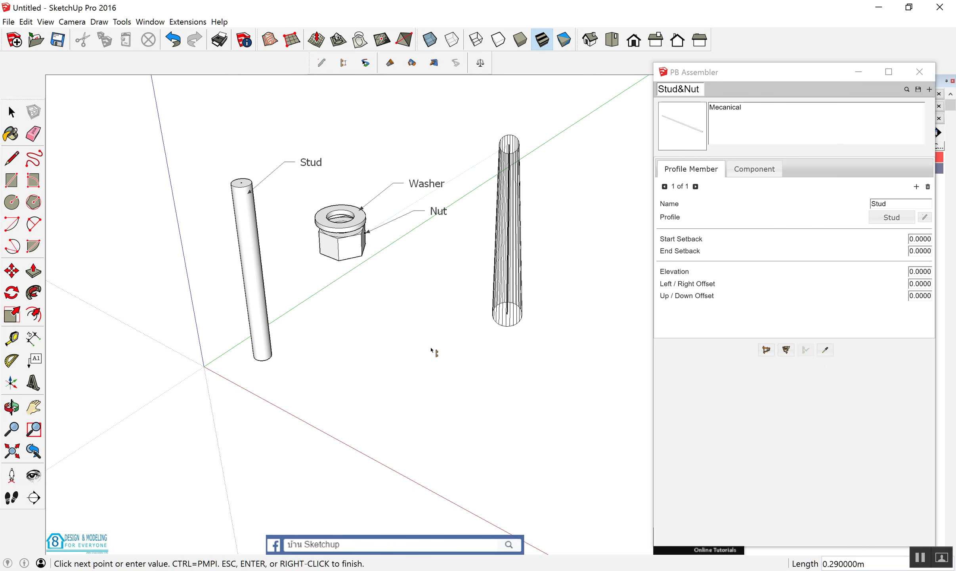
pyautogui.moveTo(508, 287); pyautogui.dragTo(570, 303, button='middle')
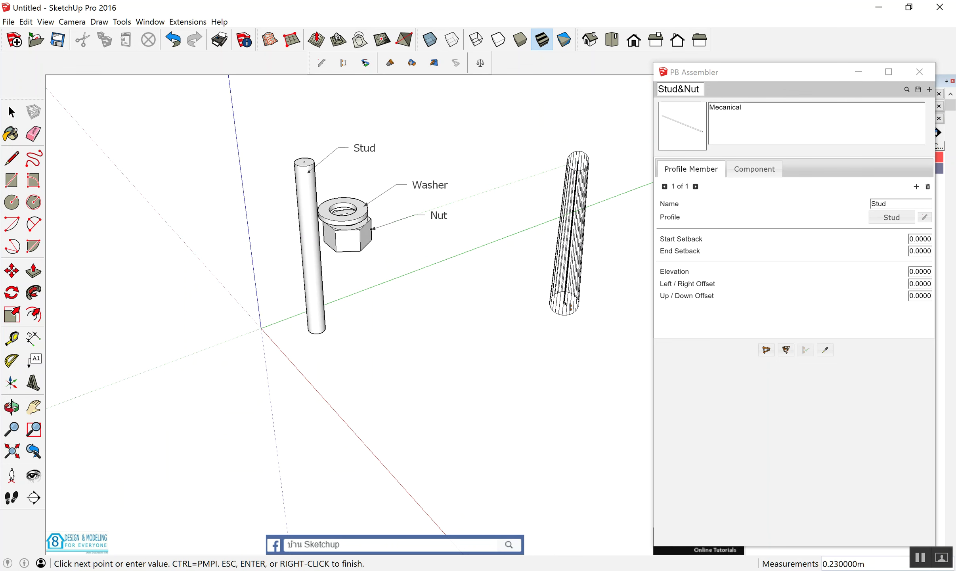
pyautogui.press('Left')
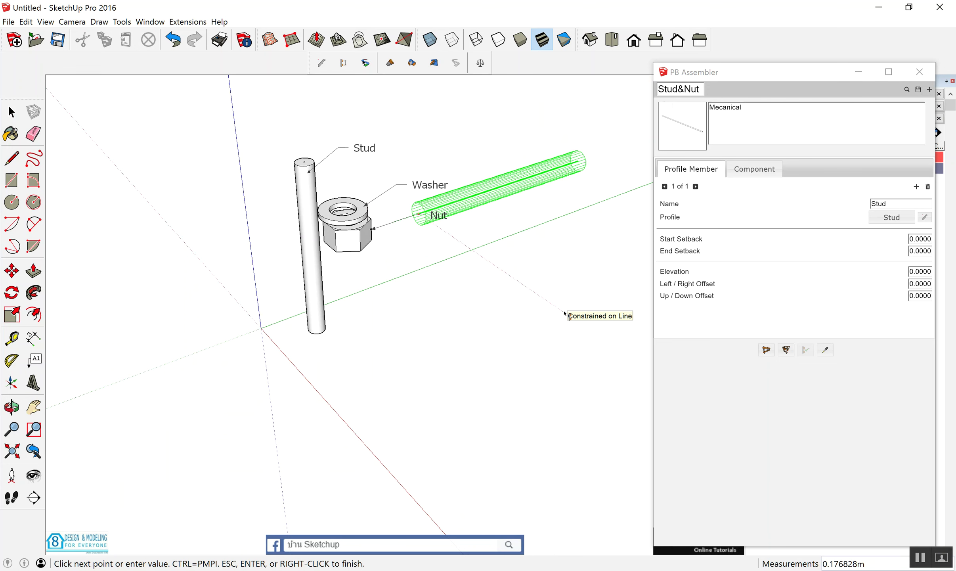
pyautogui.press('Right')
pyautogui.press('Up')
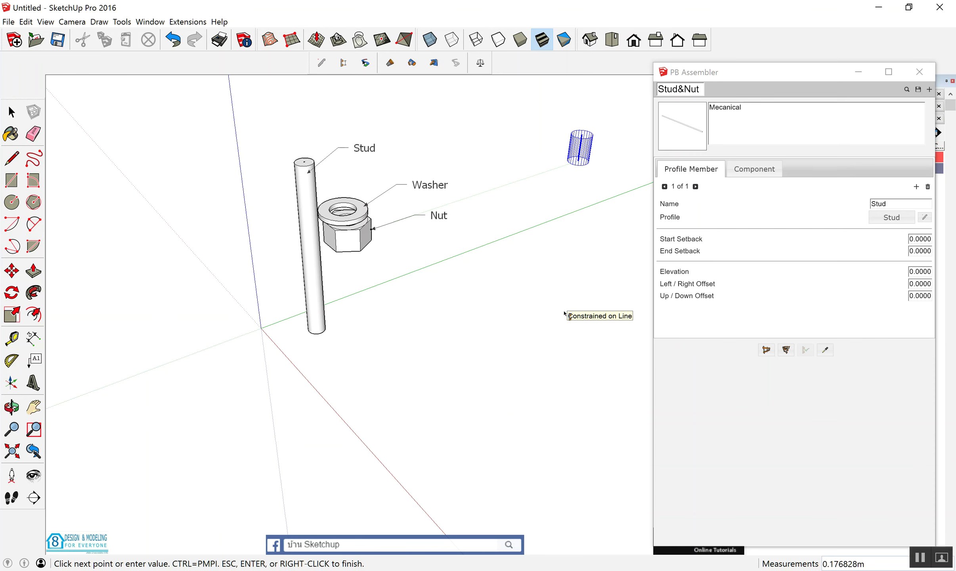
pyautogui.click(557, 371)
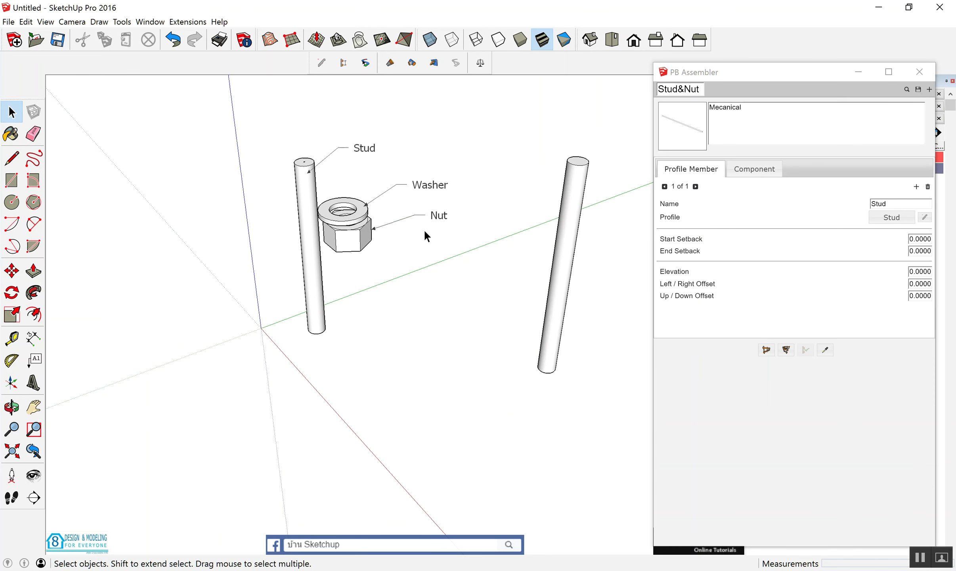
pyautogui.scroll(-2, 561, 288)
pyautogui.scroll(-1, 477, 252)
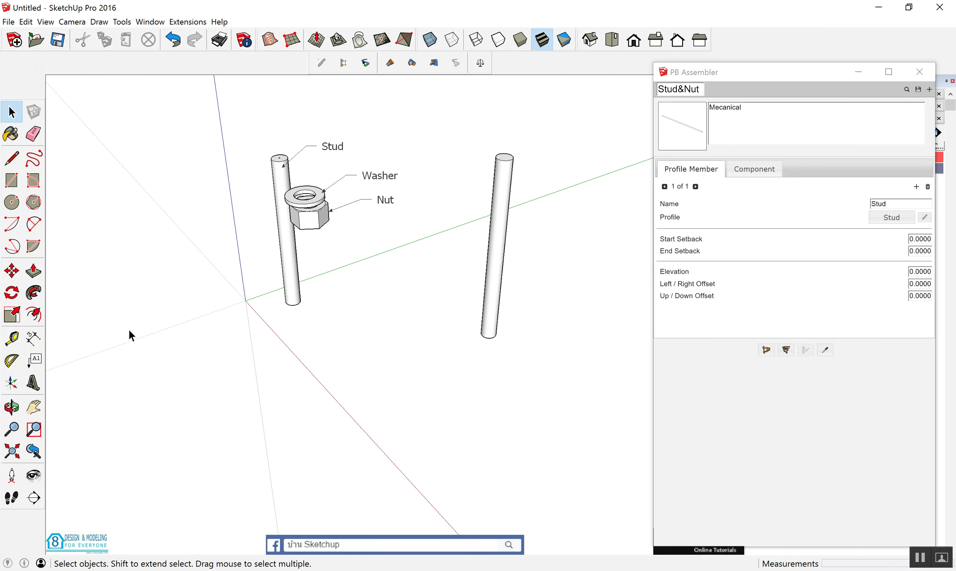
# Attach a 'Stud' leader label to the new right-hand stud
pyautogui.click(34, 360)
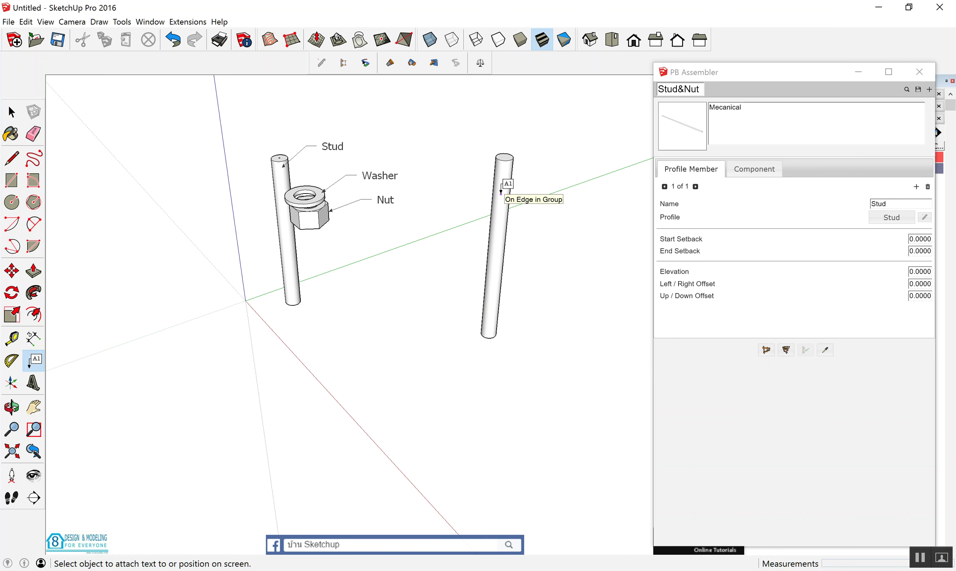
pyautogui.click(501, 193)
pyautogui.click(468, 194)
pyautogui.press('Escape')
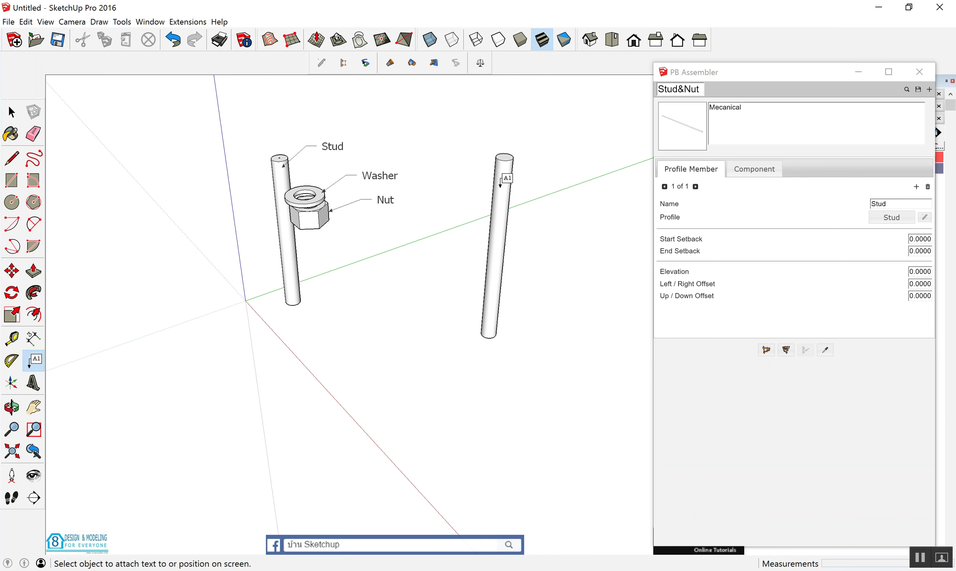
pyautogui.click(500, 186)
pyautogui.click(441, 120)
pyautogui.click(483, 89)
pyautogui.press('space')
pyautogui.scroll(-2, 299, 215)
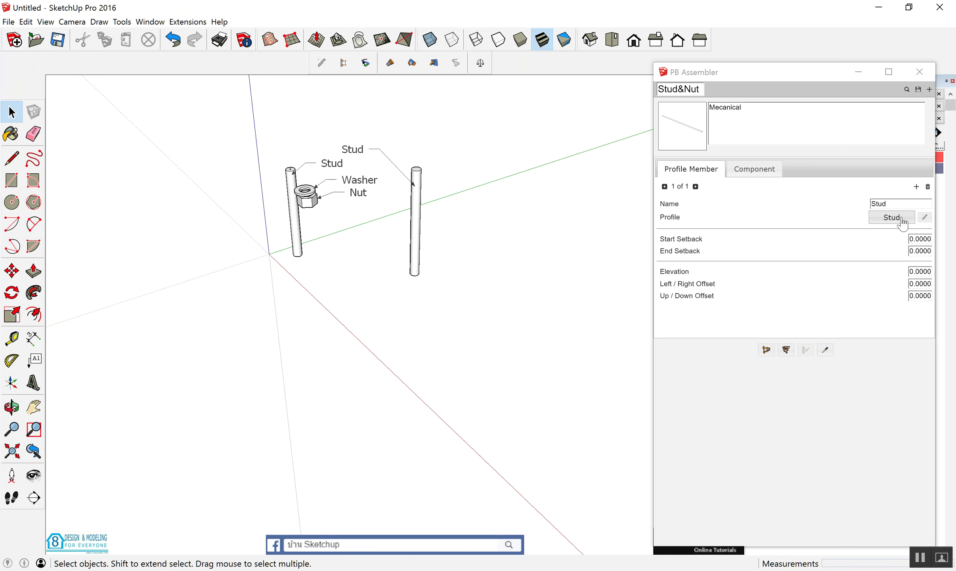
pyautogui.scroll(1, 451, 169)
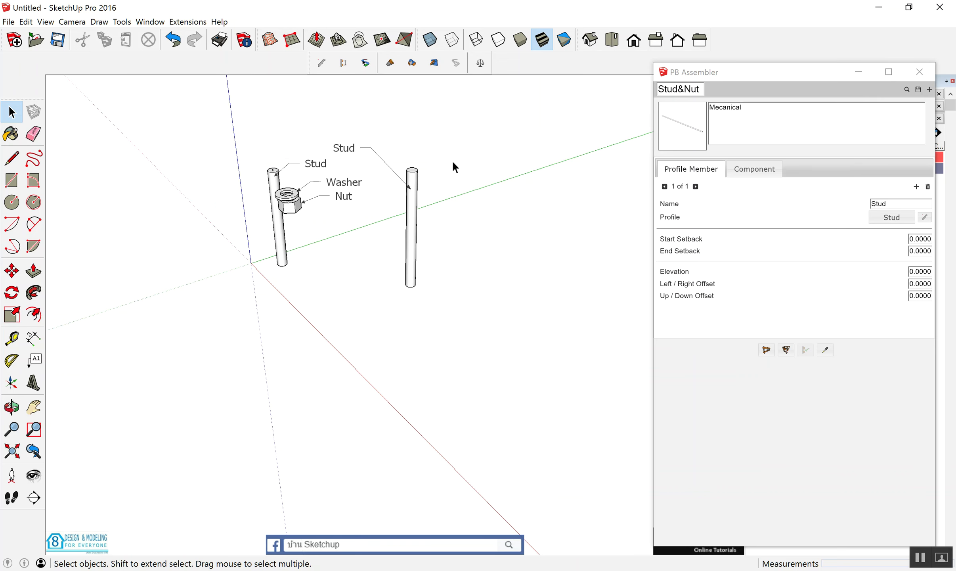
# Put the labelled right stud on the Stud layer via Entity Info
pyautogui.rightClick(412, 179)
pyautogui.click(458, 185)
pyautogui.moveTo(747, 74)
pyautogui.mouseDown()
pyautogui.moveTo(545, 83)
pyautogui.moveTo(542, 70)
pyautogui.mouseUp()
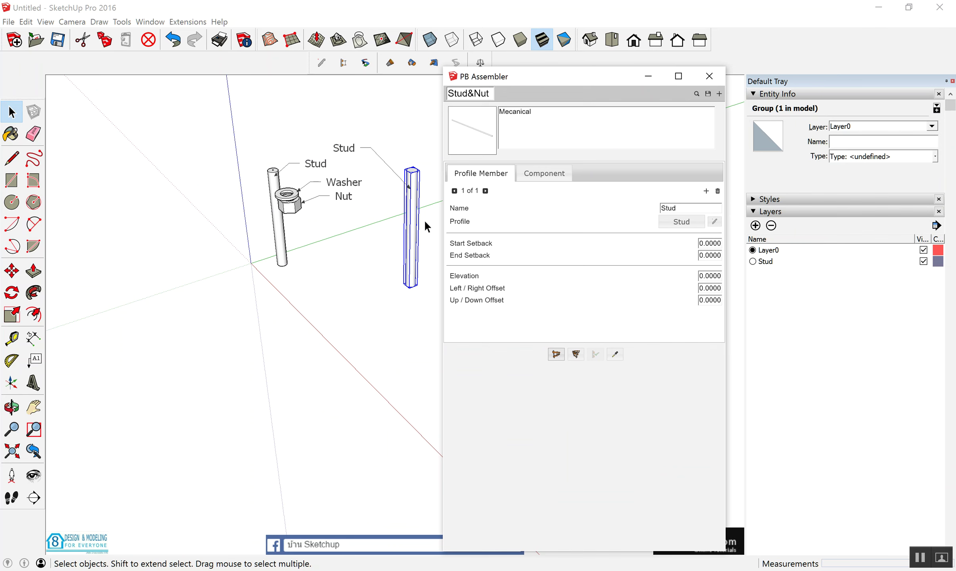
pyautogui.click(931, 126)
pyautogui.click(853, 145)
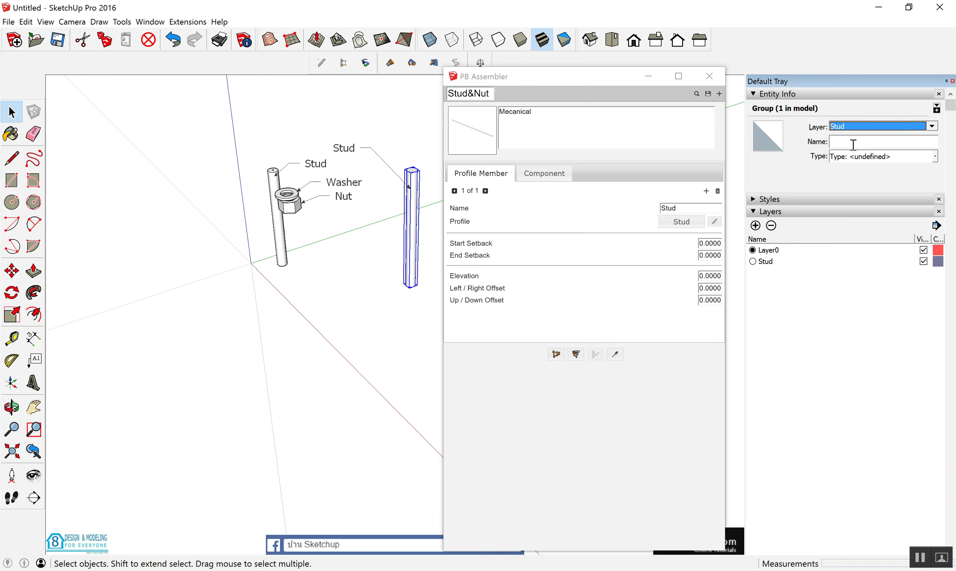
pyautogui.click(224, 310)
pyautogui.scroll(-2, 217, 310)
pyautogui.scroll(-1, 218, 310)
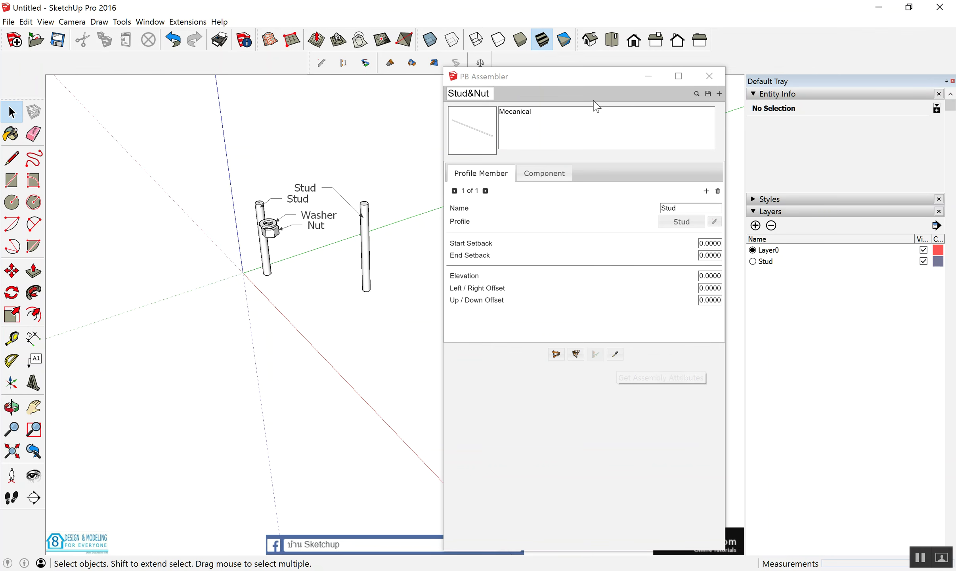
pyautogui.moveTo(602, 84); pyautogui.dragTo(708, 99)
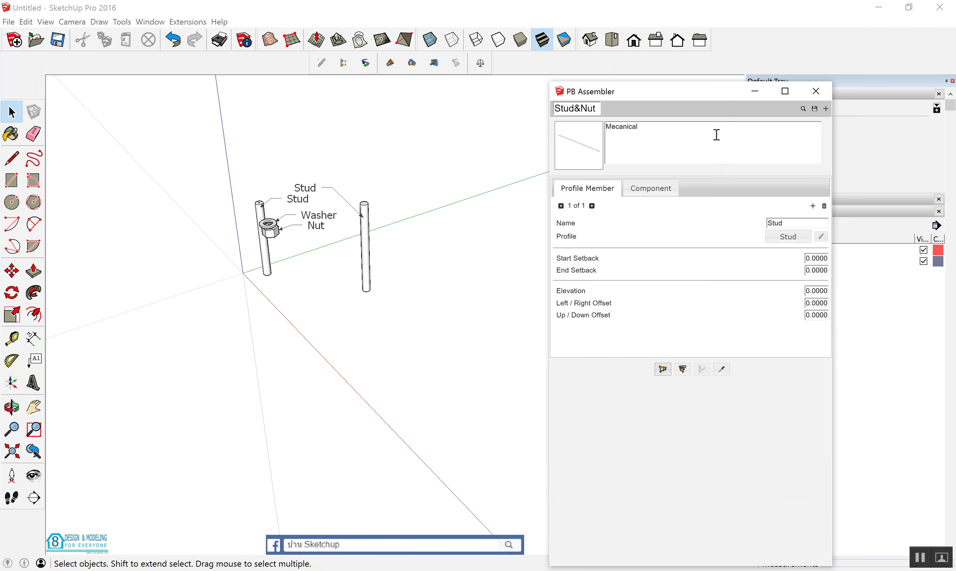
# Load the right stud's assembly, confirm saving, and draw a third upright stud
pyautogui.click(721, 371)
pyautogui.click(369, 249)
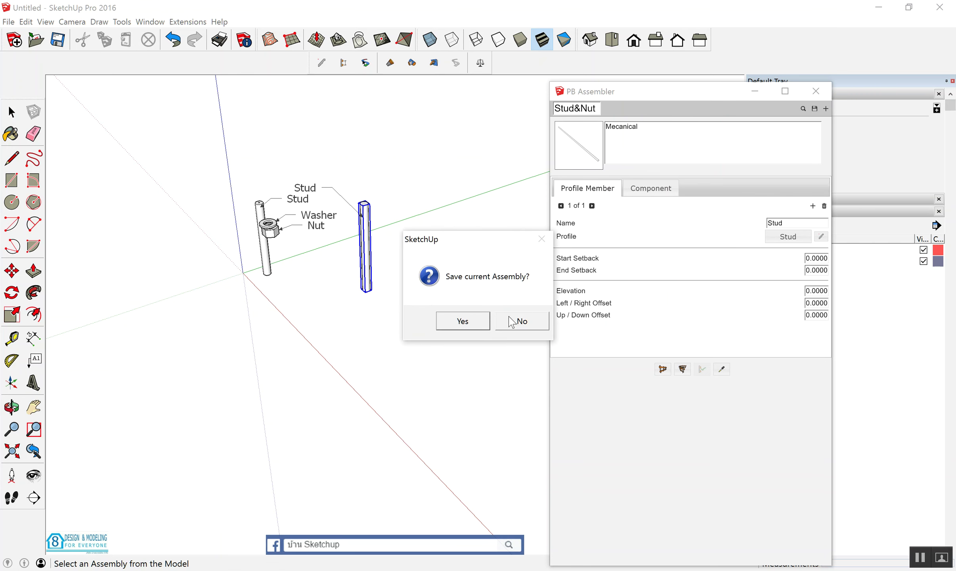
pyautogui.click(463, 317)
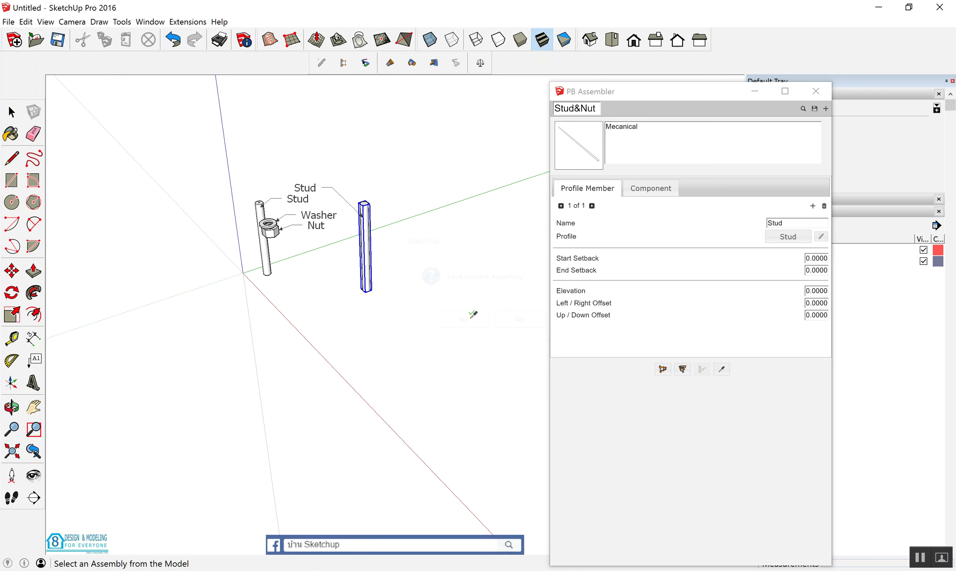
pyautogui.click(663, 368)
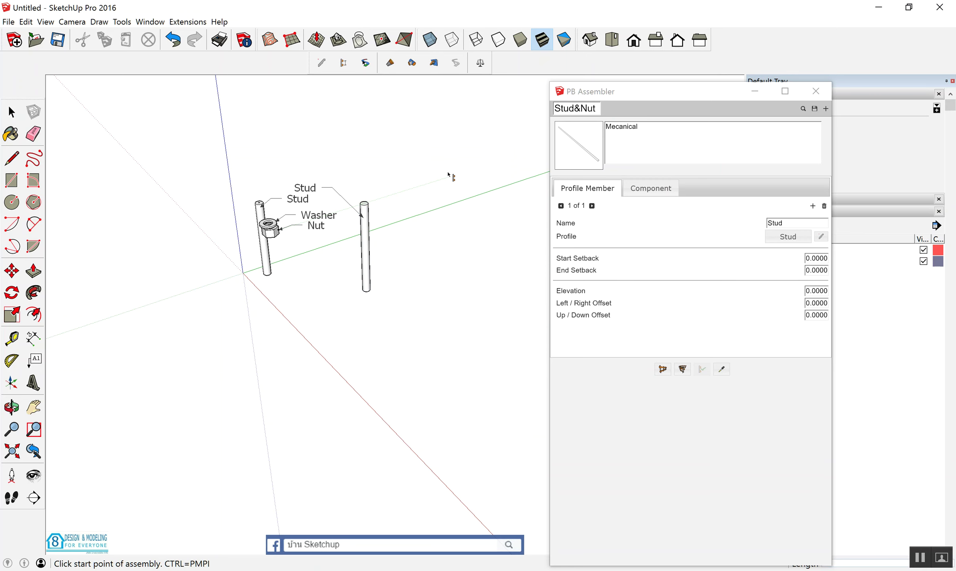
pyautogui.click(449, 176)
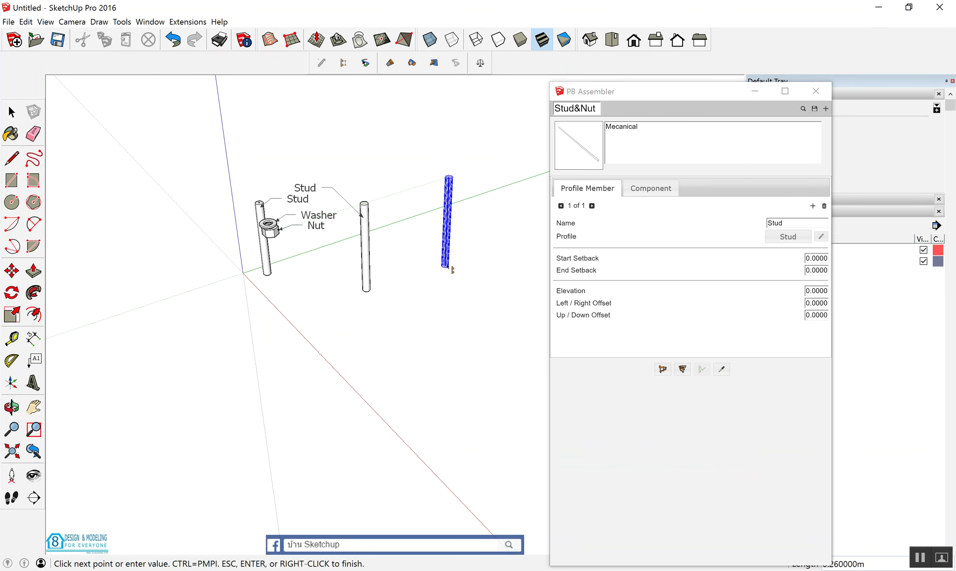
pyautogui.click(448, 266)
pyautogui.click(815, 91)
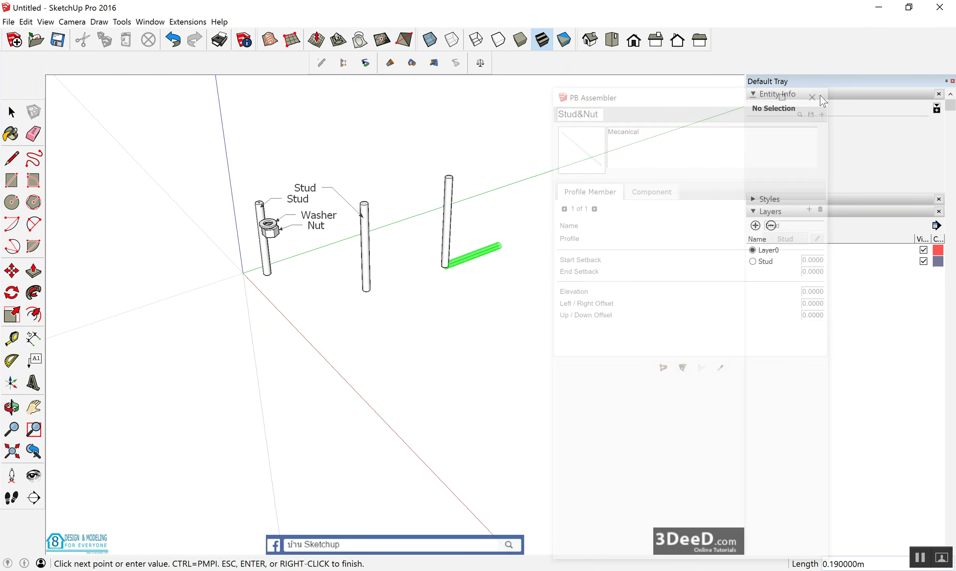
pyautogui.scroll(2, 442, 218)
pyautogui.scroll(2, 442, 198)
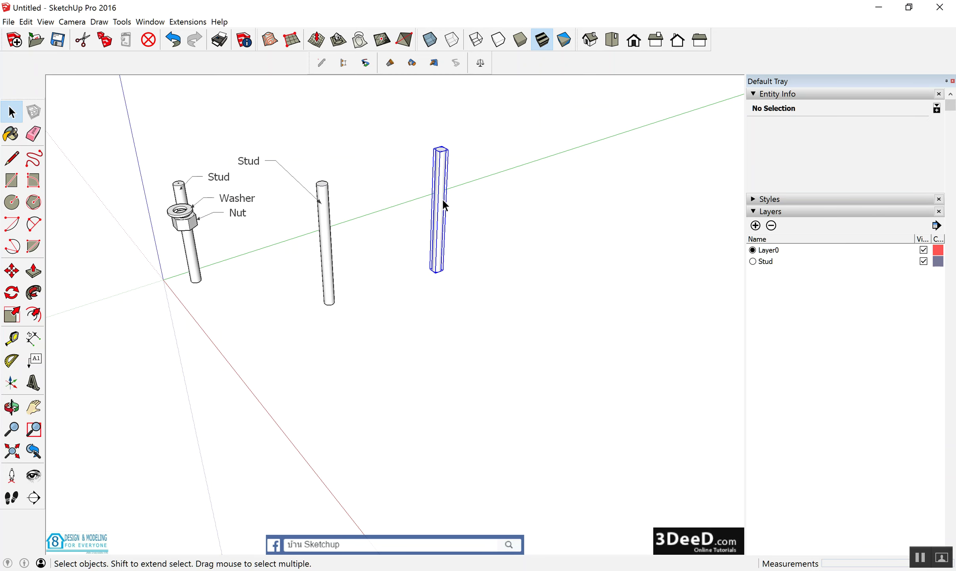
# Inspect the third stud in Entity Info, including its inner Stud group
pyautogui.rightClick(443, 200)
pyautogui.click(480, 207)
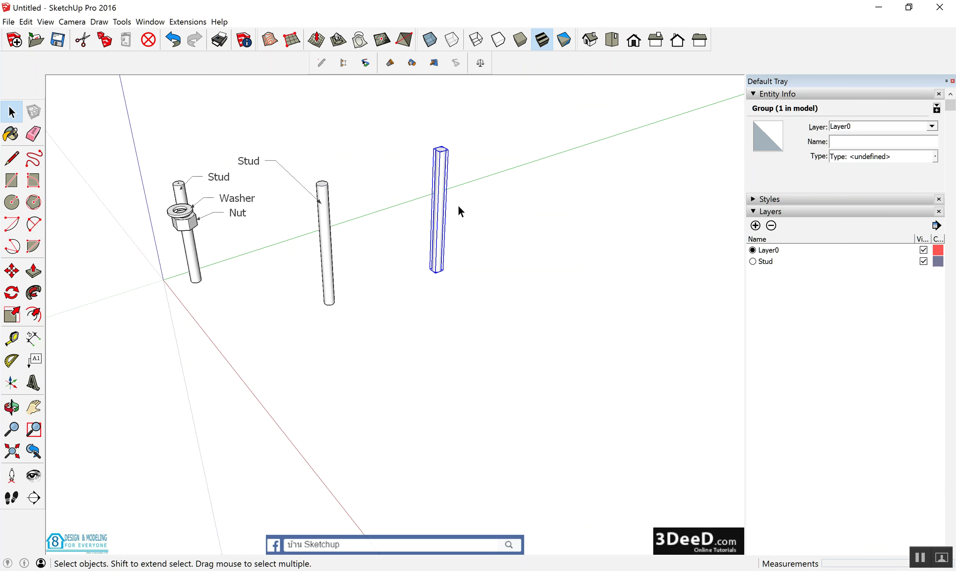
pyautogui.doubleClick(444, 169)
pyautogui.click(445, 169)
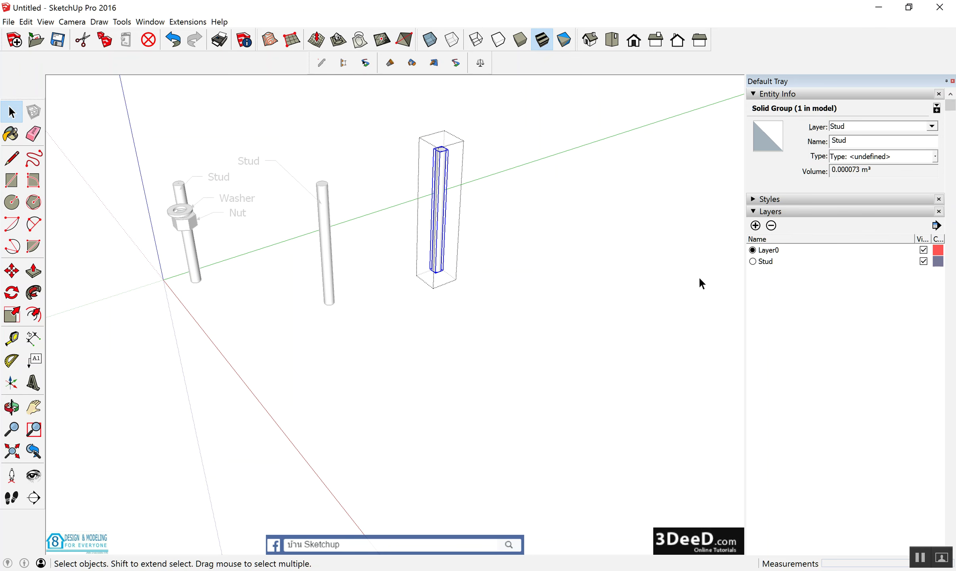
pyautogui.click(604, 286)
pyautogui.scroll(3, 419, 133)
pyautogui.scroll(2, 416, 150)
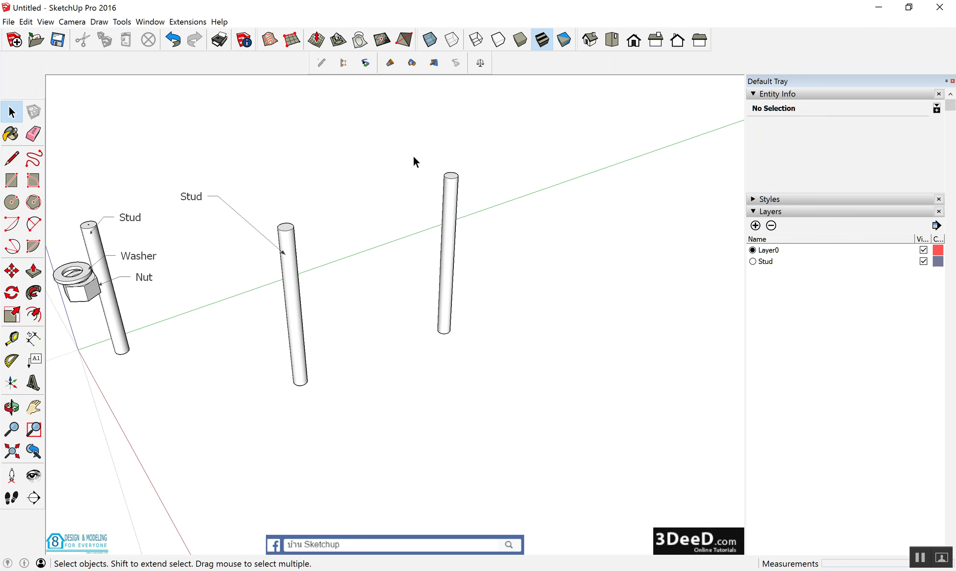
# Erase the middle stud and its label, and select the remaining stud group
pyautogui.press('e')
pyautogui.click(288, 228)
pyautogui.scroll(2, 447, 204)
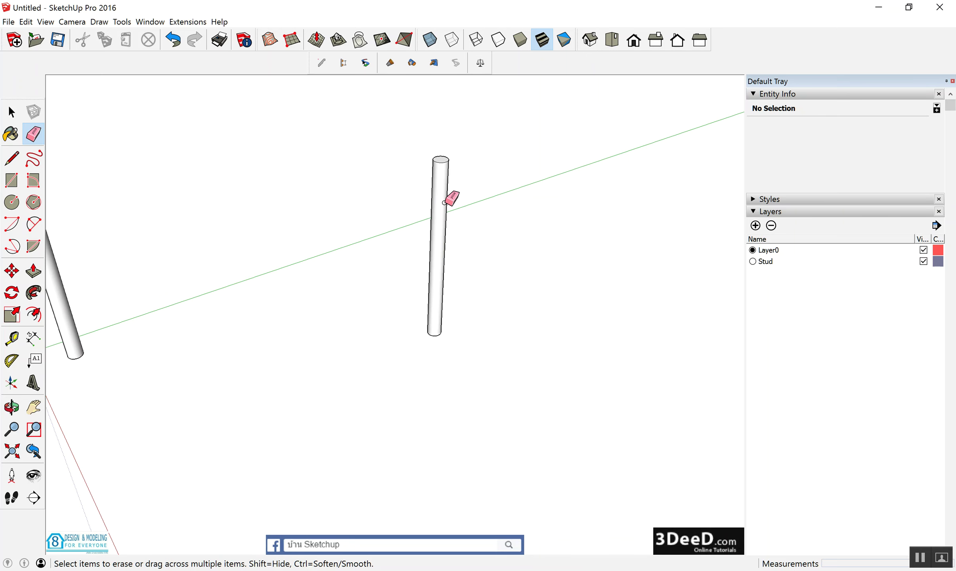
pyautogui.press('space')
pyautogui.click(440, 198)
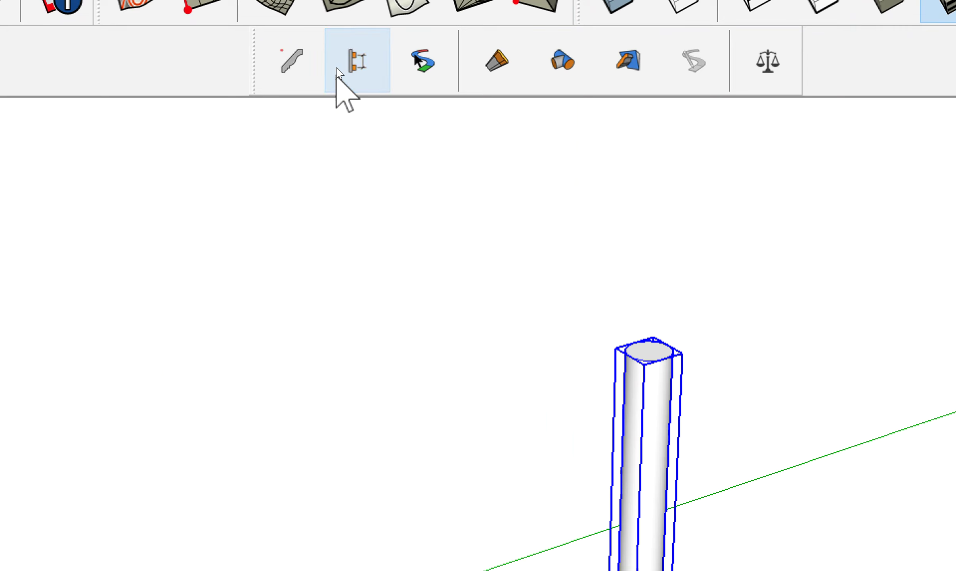
# Add a Component entry to the assembly, picking the Washer from the model
pyautogui.click(343, 63)
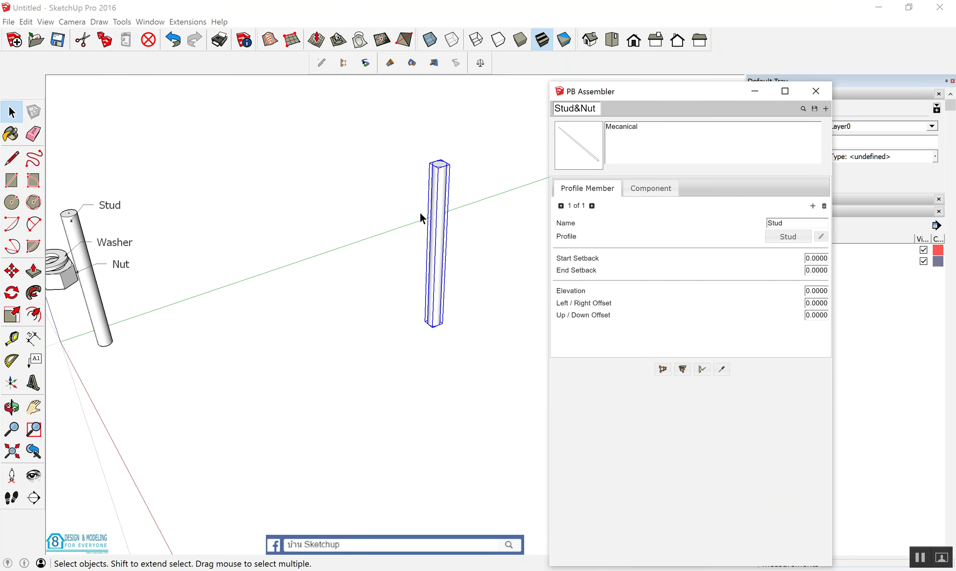
pyautogui.scroll(-2, 420, 216)
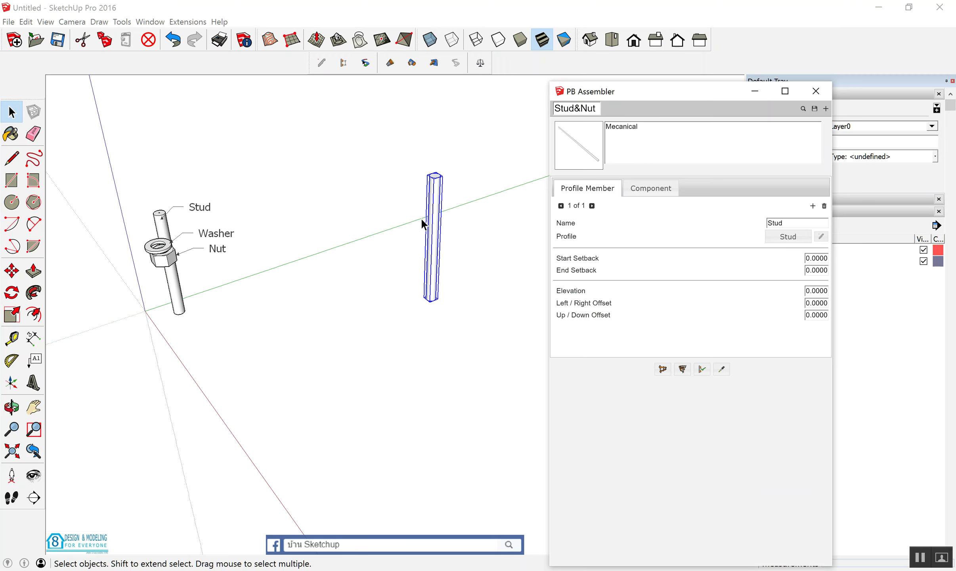
pyautogui.click(655, 194)
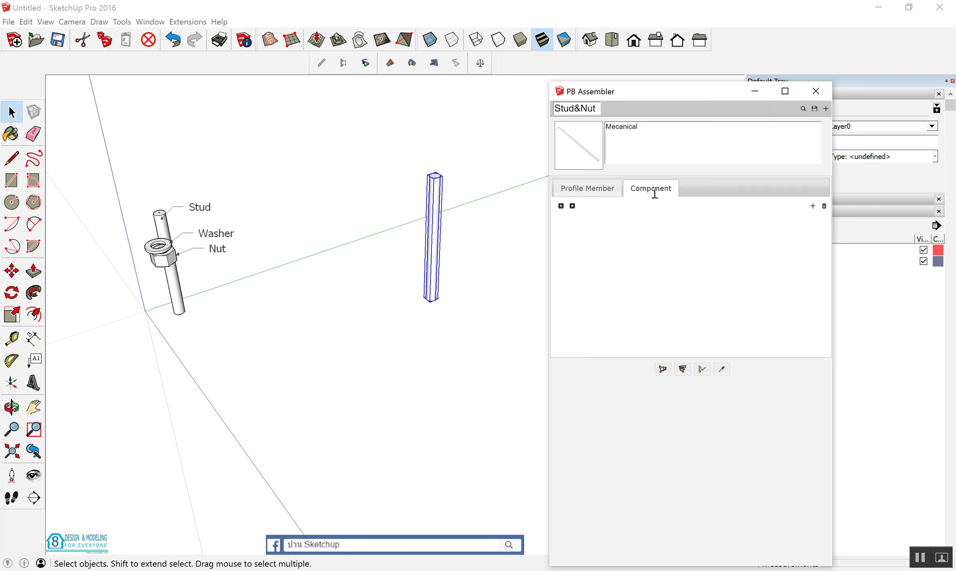
pyautogui.click(807, 206)
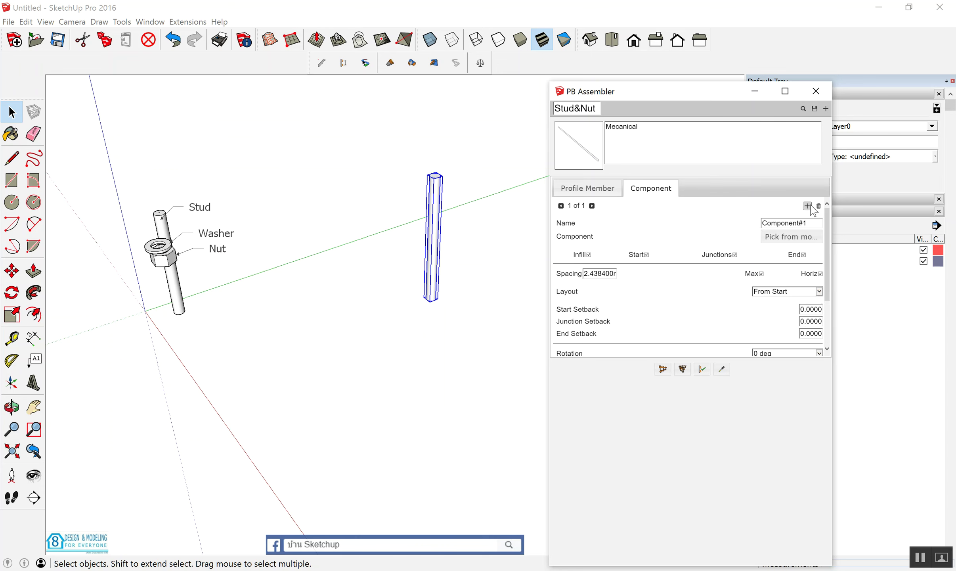
pyautogui.scroll(1, 155, 249)
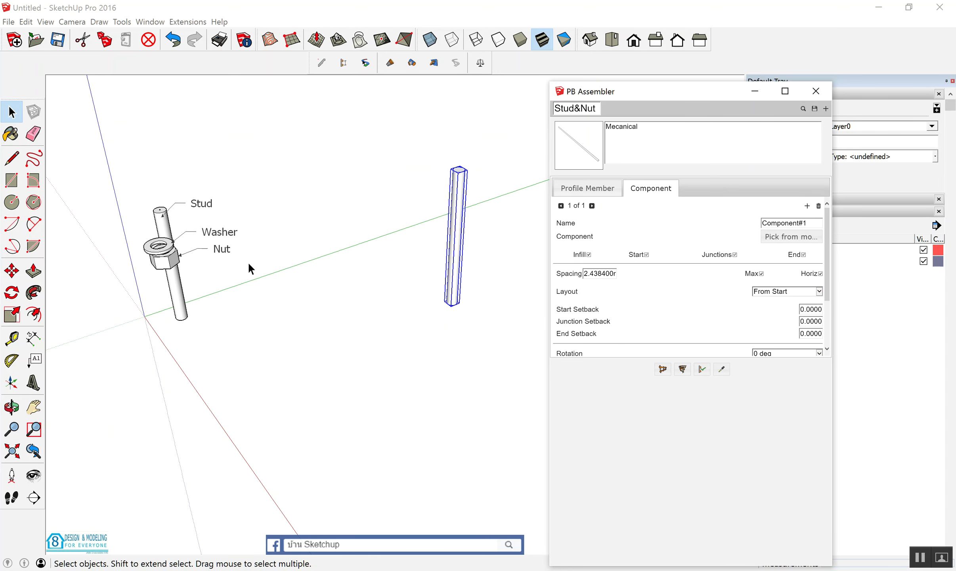
pyautogui.click(780, 239)
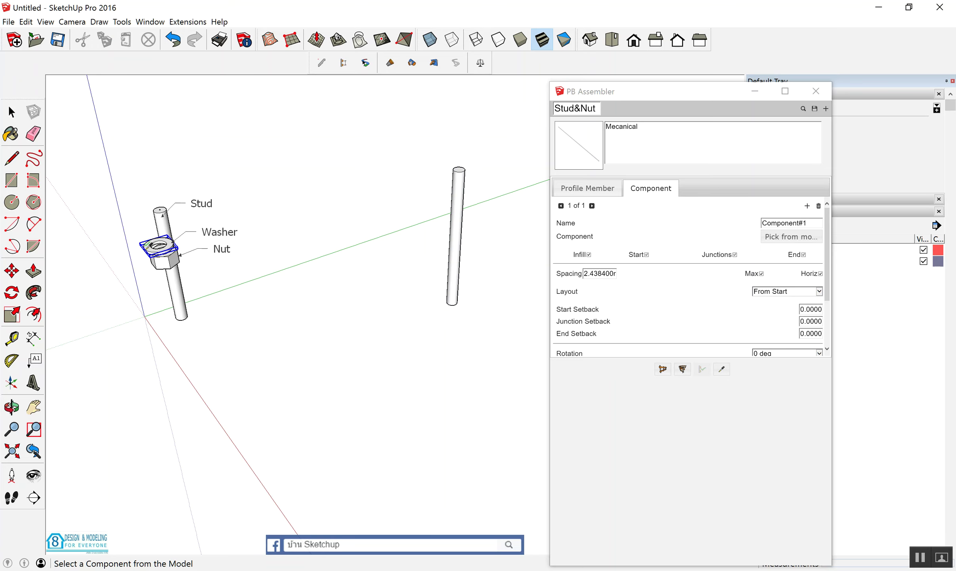
pyautogui.click(147, 252)
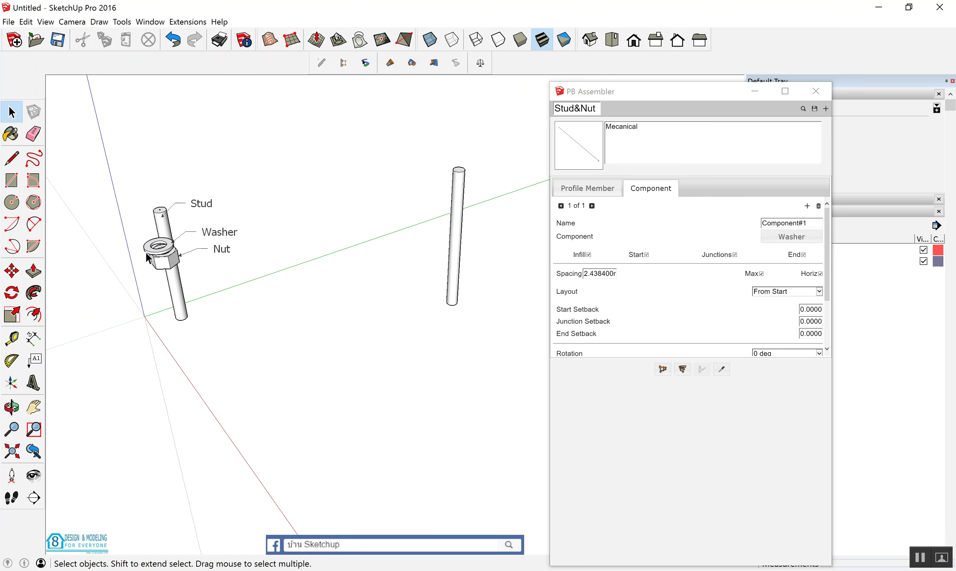
# Apply the Stud&Nut assembly attributes to the right-hand cylinder and inspect the result
pyautogui.click(584, 153)
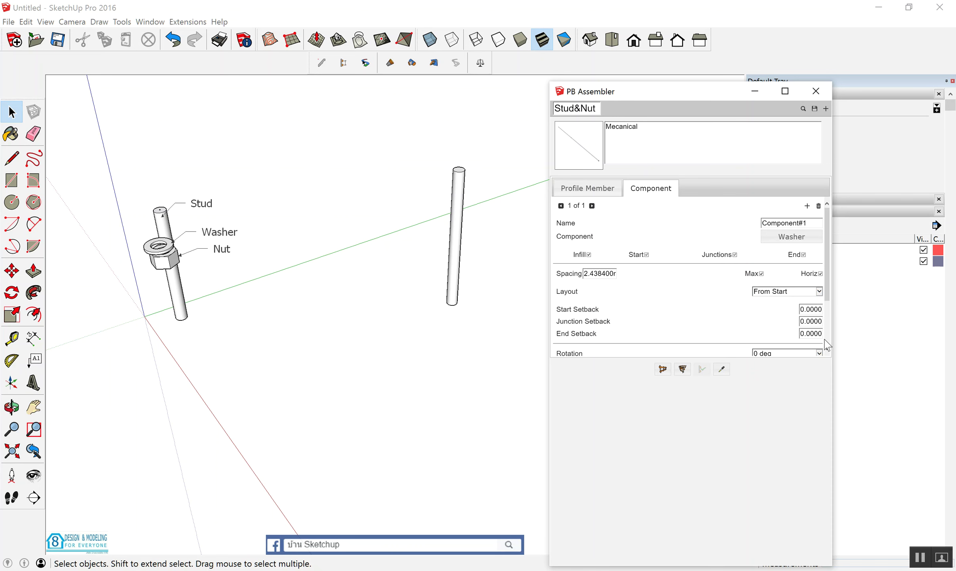
pyautogui.moveTo(828, 264); pyautogui.dragTo(839, 322)
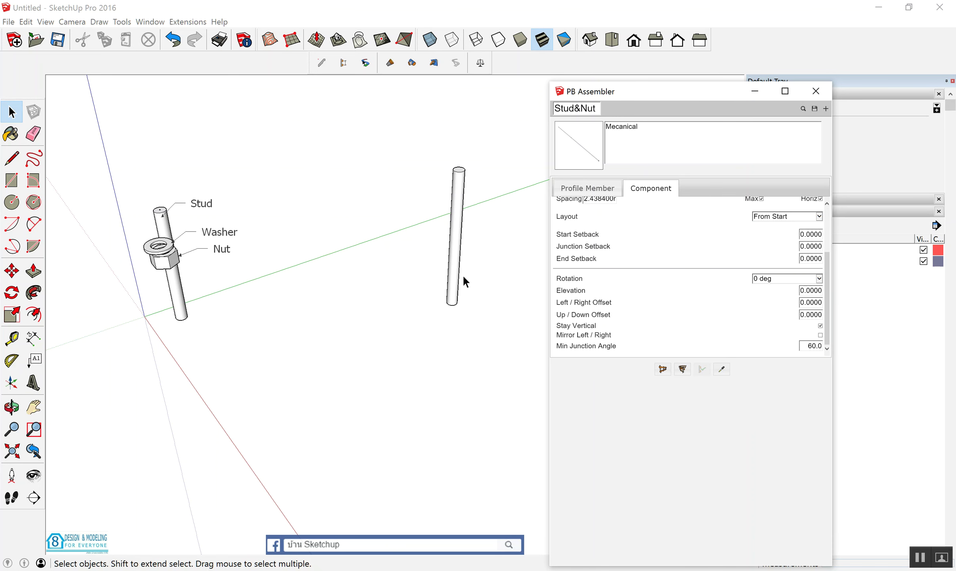
pyautogui.click(458, 212)
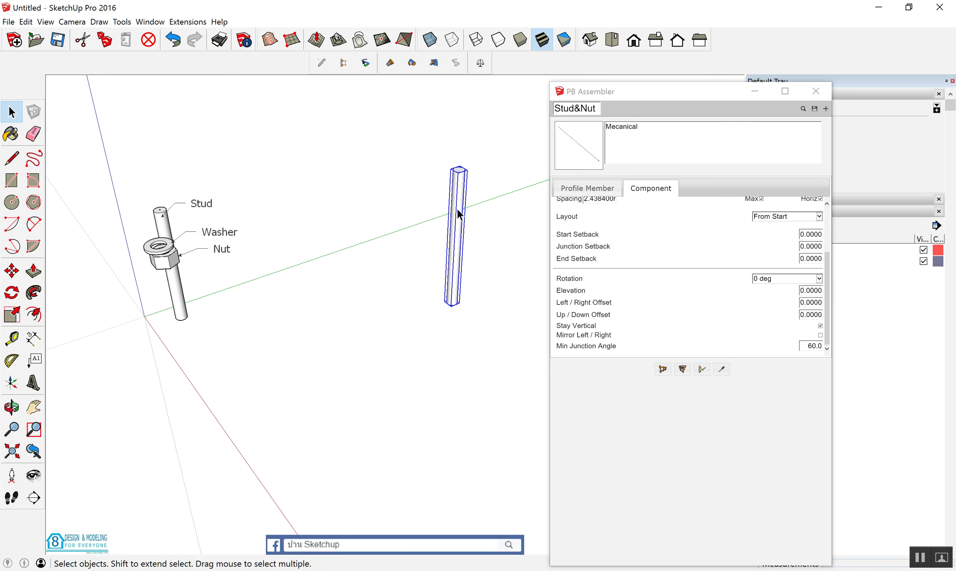
pyautogui.click(701, 371)
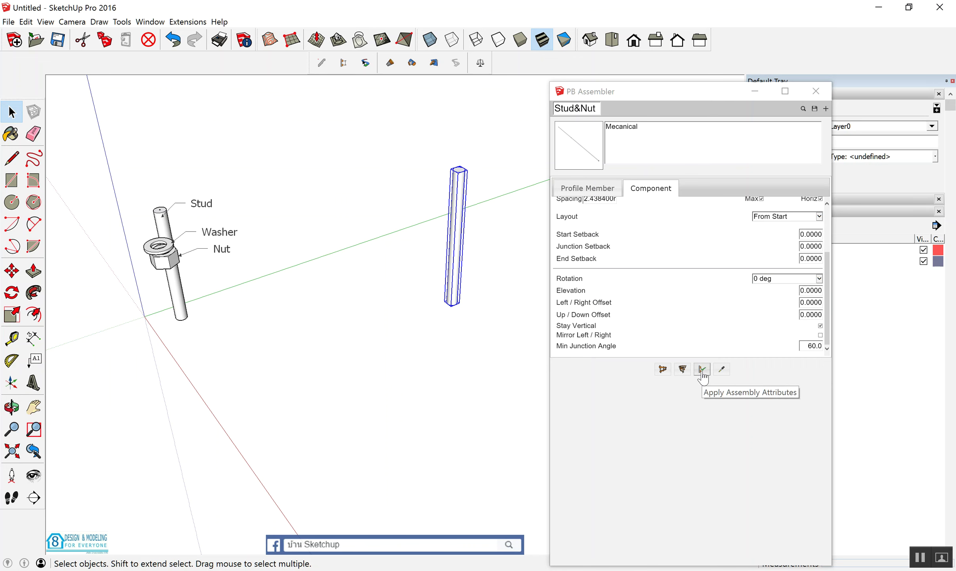
pyautogui.click(702, 369)
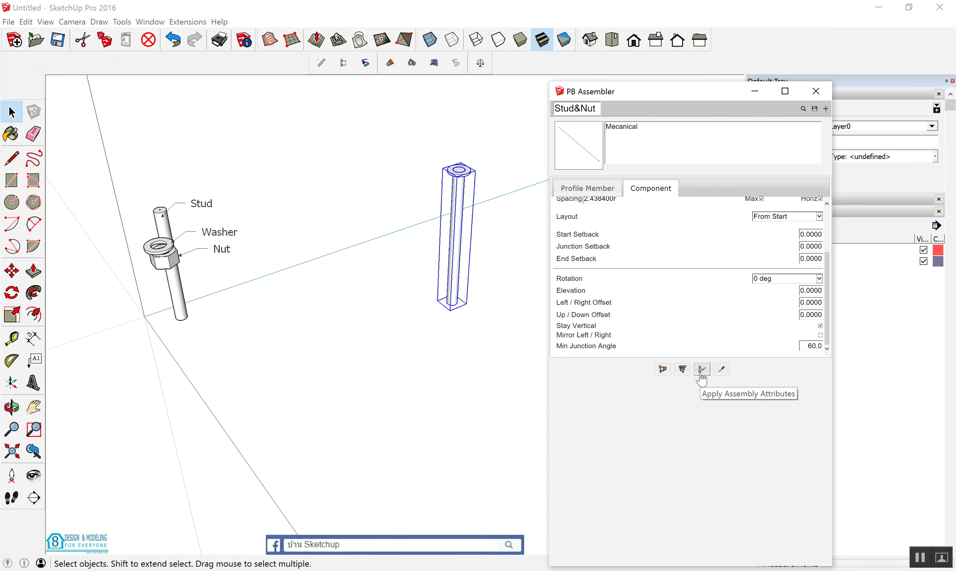
pyautogui.scroll(1, 478, 167)
pyautogui.scroll(3, 478, 166)
pyautogui.moveTo(444, 160)
pyautogui.mouseDown(button='middle')
pyautogui.moveTo(425, 87)
pyautogui.moveTo(448, 192)
pyautogui.mouseUp(button='middle')
pyautogui.scroll(2, 444, 173)
pyautogui.scroll(2, 445, 174)
pyautogui.scroll(-2, 445, 175)
pyautogui.scroll(-1, 443, 173)
pyautogui.scroll(-1, 442, 171)
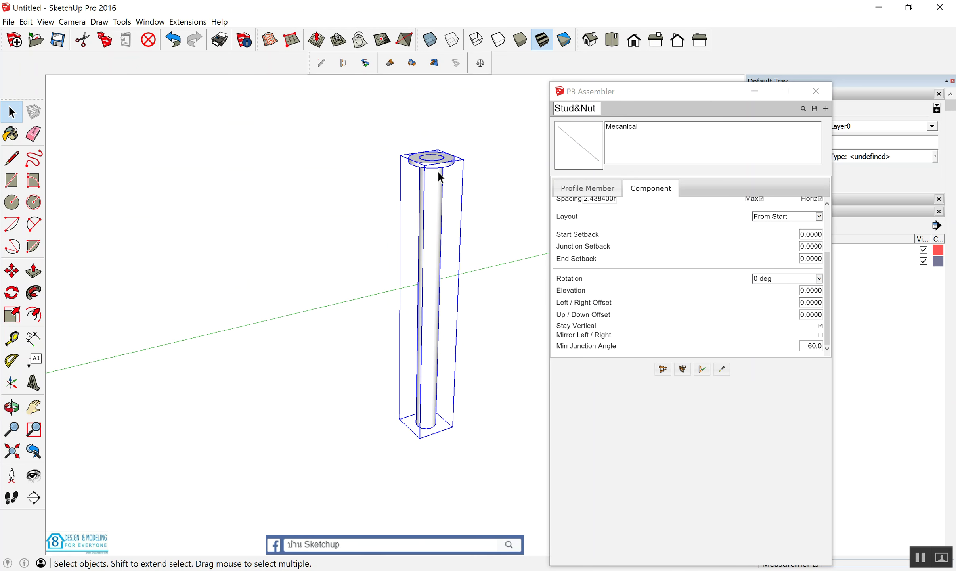
pyautogui.scroll(-2, 440, 174)
pyautogui.scroll(1, 742, 271)
pyautogui.scroll(1, 742, 272)
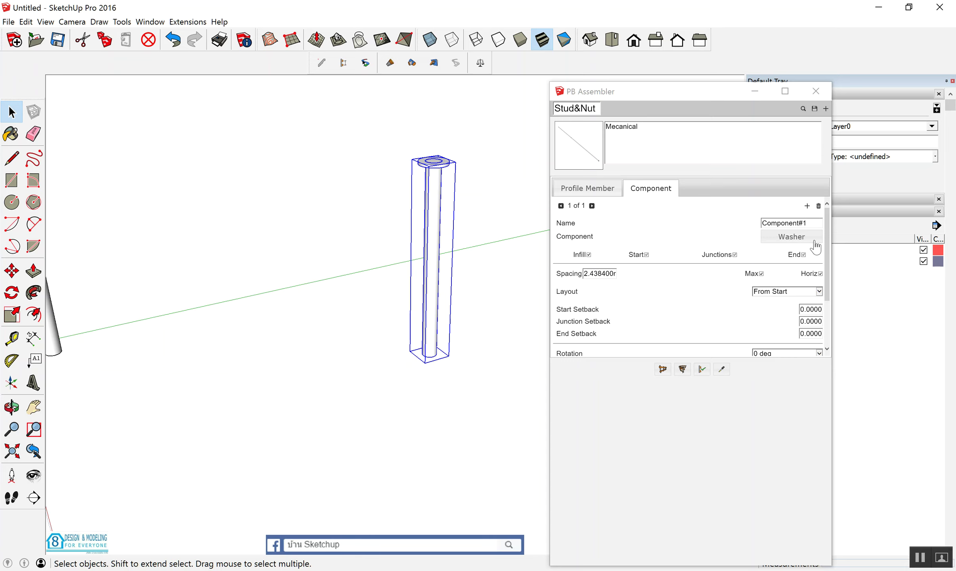
# Rename Component#1 to Washer-Top, uncheck Infill, and reapply the assembly to the column
pyautogui.click(808, 222)
pyautogui.moveTo(809, 223); pyautogui.dragTo(764, 226)
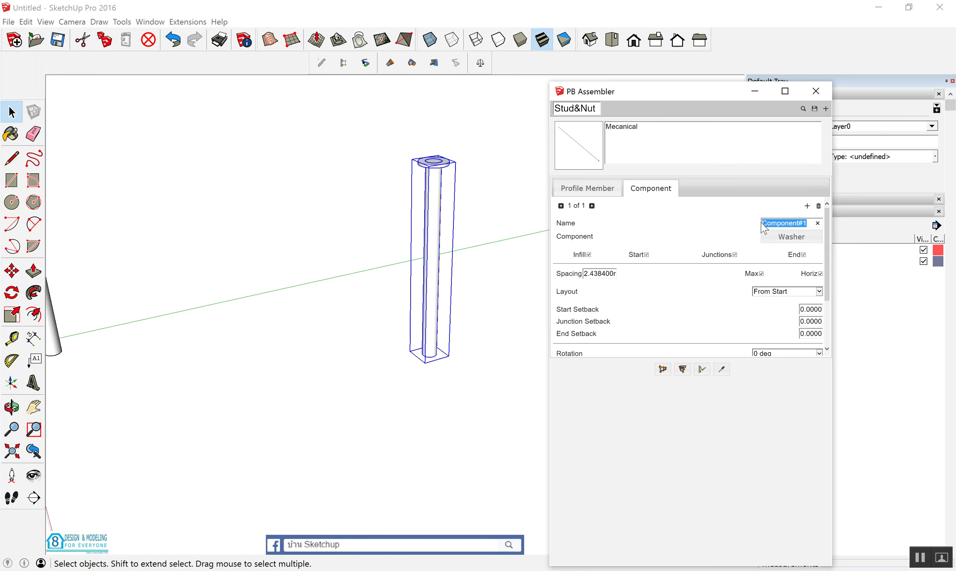
pyautogui.write('w')
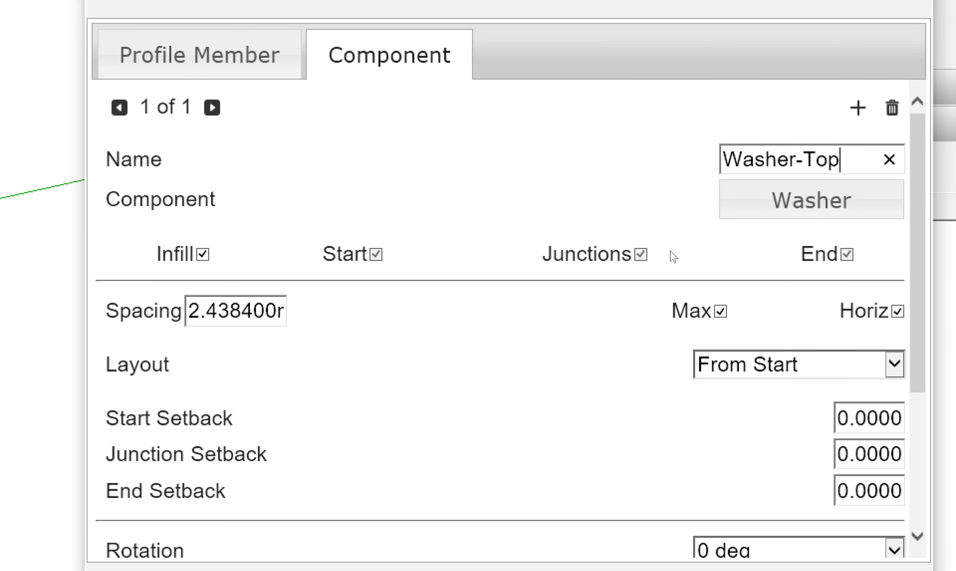
pyautogui.click(202, 254)
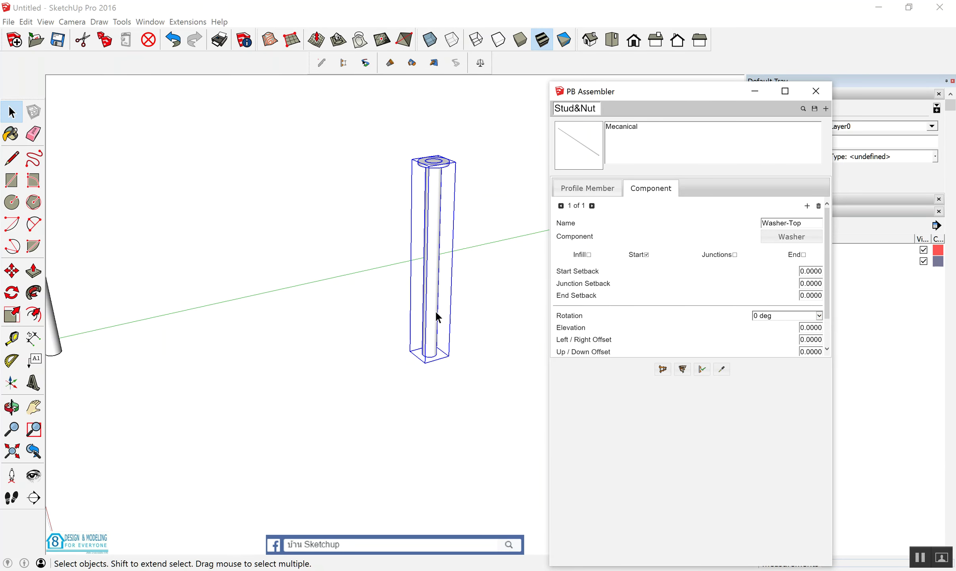
pyautogui.click(700, 371)
# Reselect the column and orbit down to check the washer on its top
pyautogui.scroll(1, 456, 170)
pyautogui.scroll(2, 456, 170)
pyautogui.click(475, 194)
pyautogui.scroll(2, 434, 160)
pyautogui.scroll(2, 352, 164)
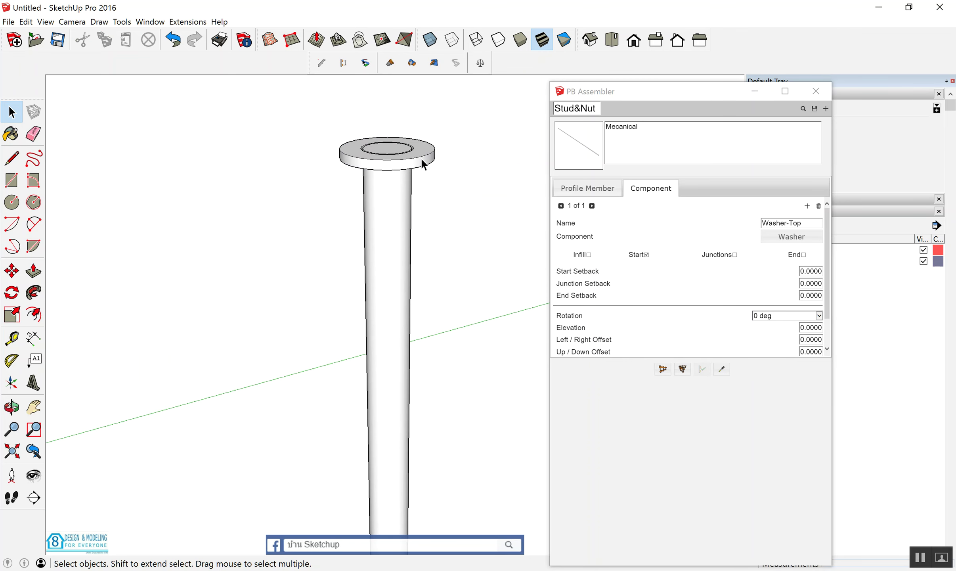
pyautogui.click(386, 202)
pyautogui.scroll(-2, 389, 222)
pyautogui.moveTo(392, 235); pyautogui.dragTo(400, 178, button='middle')
pyautogui.scroll(1, 401, 175)
pyautogui.scroll(1, 400, 174)
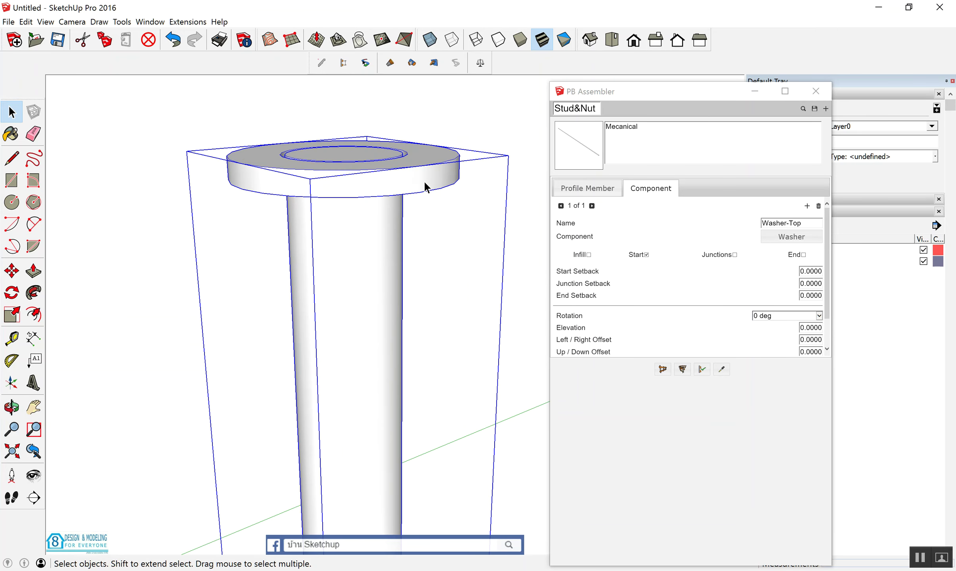
pyautogui.scroll(2, 402, 162)
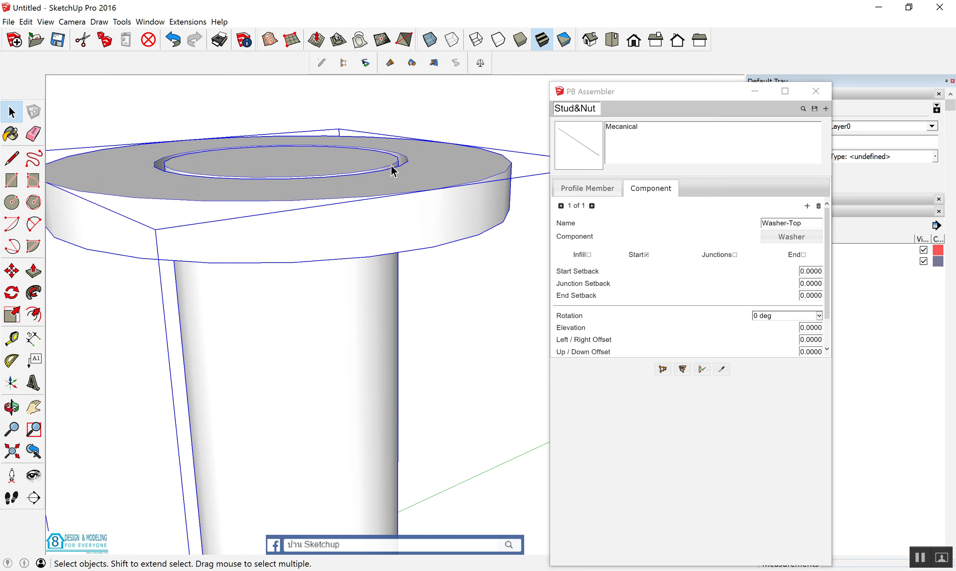
pyautogui.scroll(-2, 391, 165)
pyautogui.scroll(-1, 391, 164)
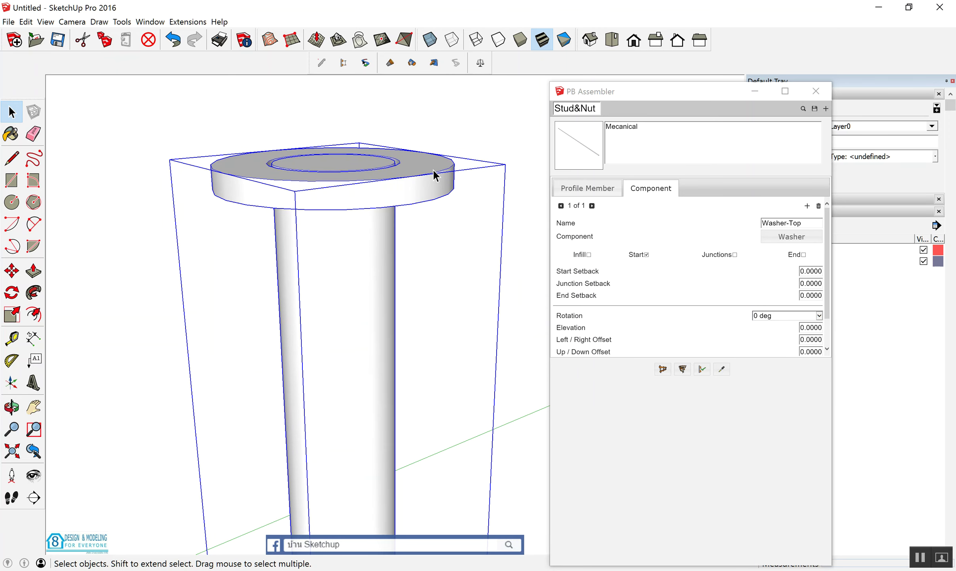
pyautogui.scroll(1, 440, 172)
pyautogui.scroll(1, 446, 171)
# Draw a reference line down the top washer's edge
pyautogui.scroll(2, 446, 171)
pyautogui.scroll(1, 456, 172)
pyautogui.press('l')
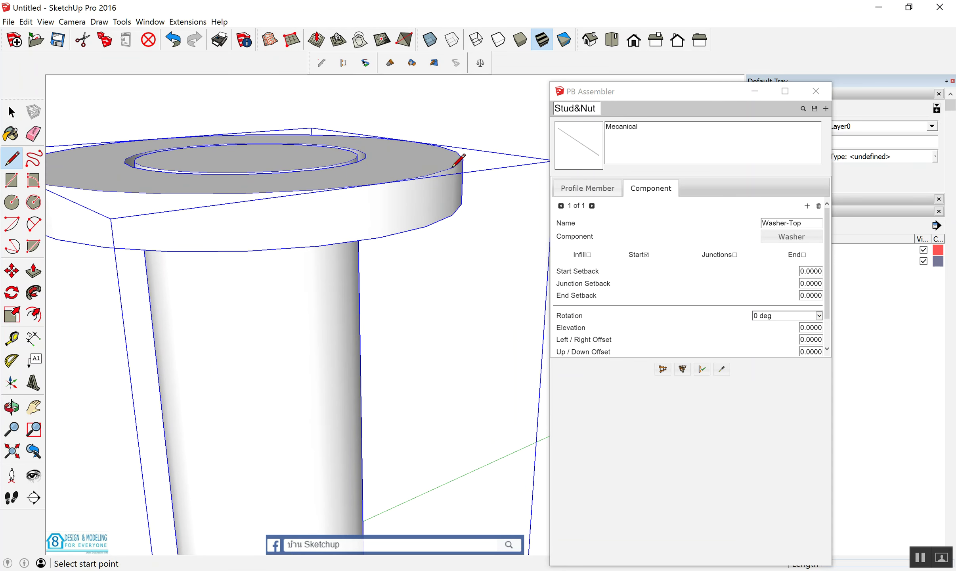
pyautogui.click(453, 167)
pyautogui.click(453, 215)
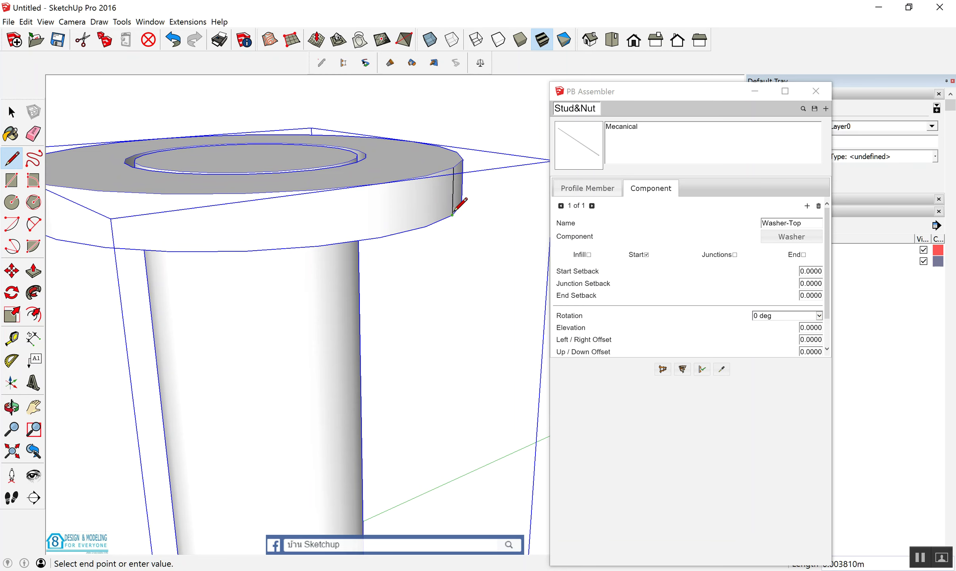
pyautogui.scroll(-3, 452, 213)
pyautogui.press('space')
# Dimension the washer's thickness as 0.003810m beside its edge
pyautogui.click(35, 341)
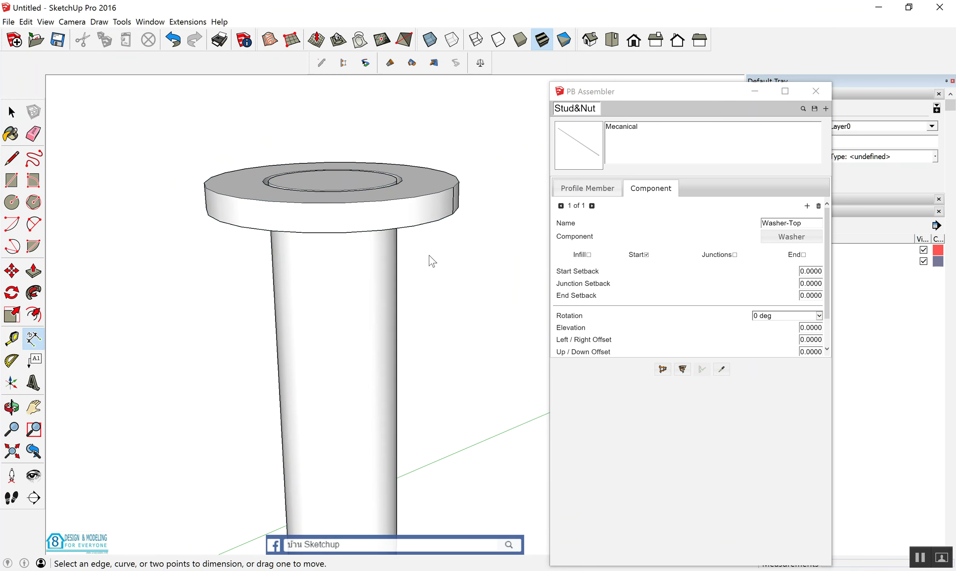
pyautogui.scroll(1, 475, 192)
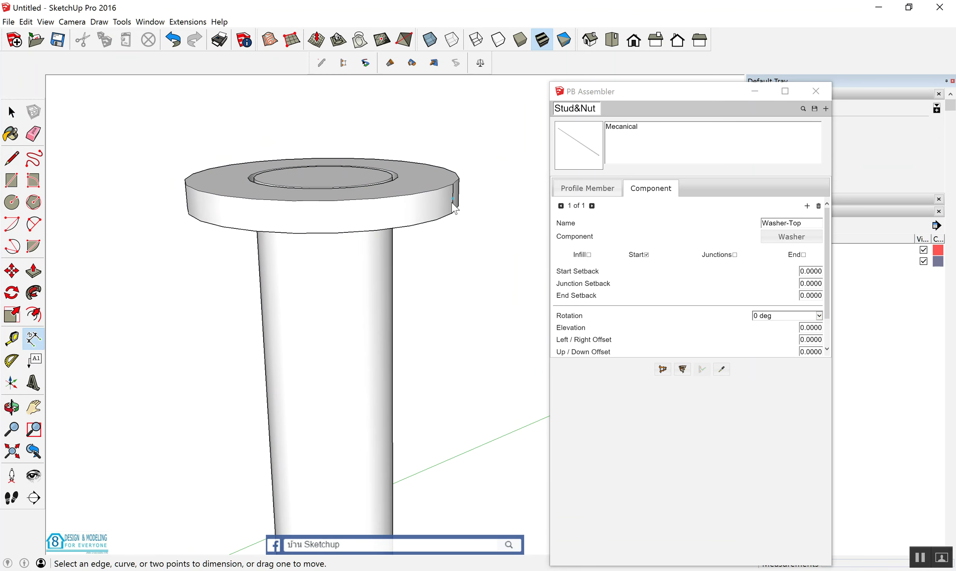
pyautogui.scroll(2, 461, 184)
pyautogui.click(451, 177)
pyautogui.click(450, 232)
pyautogui.click(510, 222)
pyautogui.moveTo(474, 207); pyautogui.dragTo(437, 207, button='middle')
pyautogui.click(518, 190)
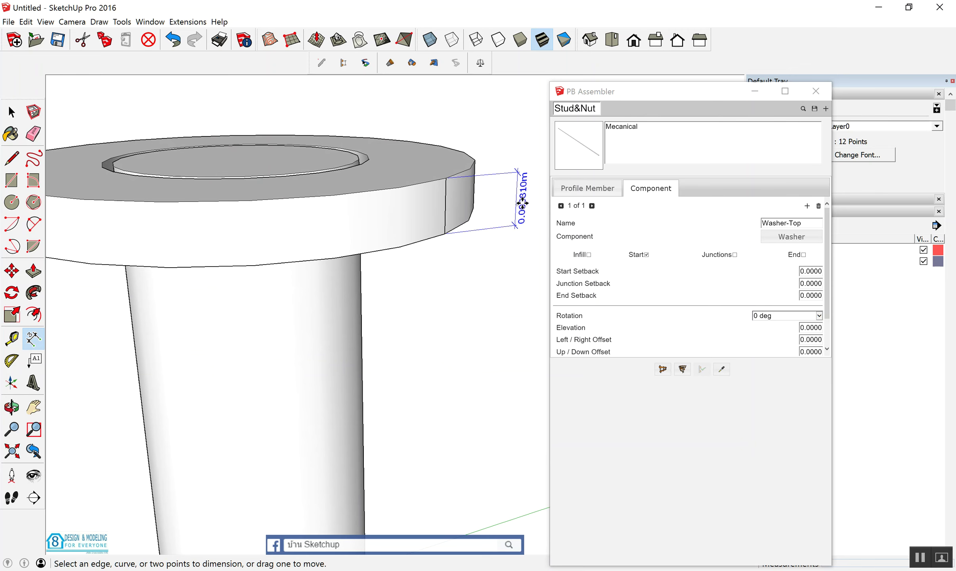
pyautogui.press('Escape')
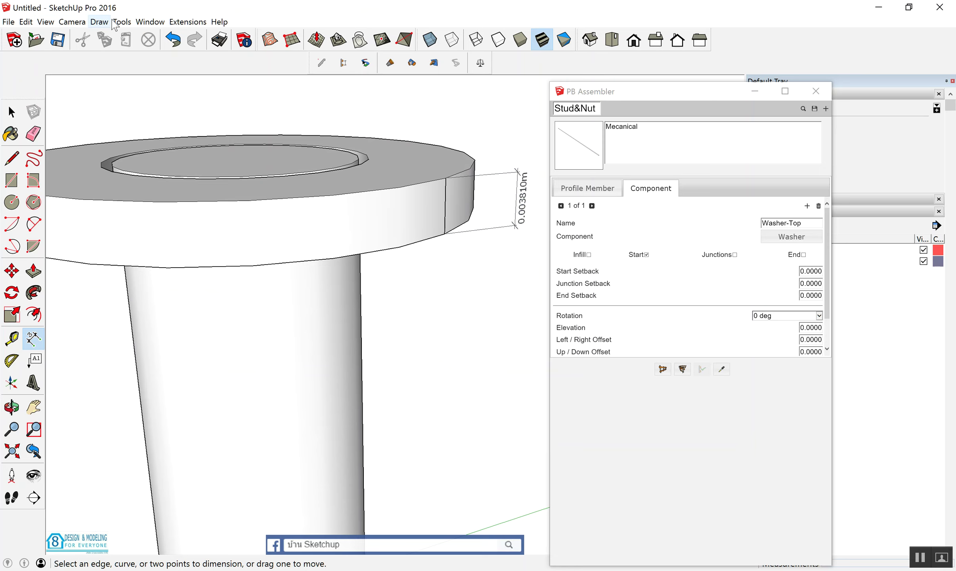
# Confirm the Model Info length precision stays at 0.000000m
pyautogui.click(149, 22)
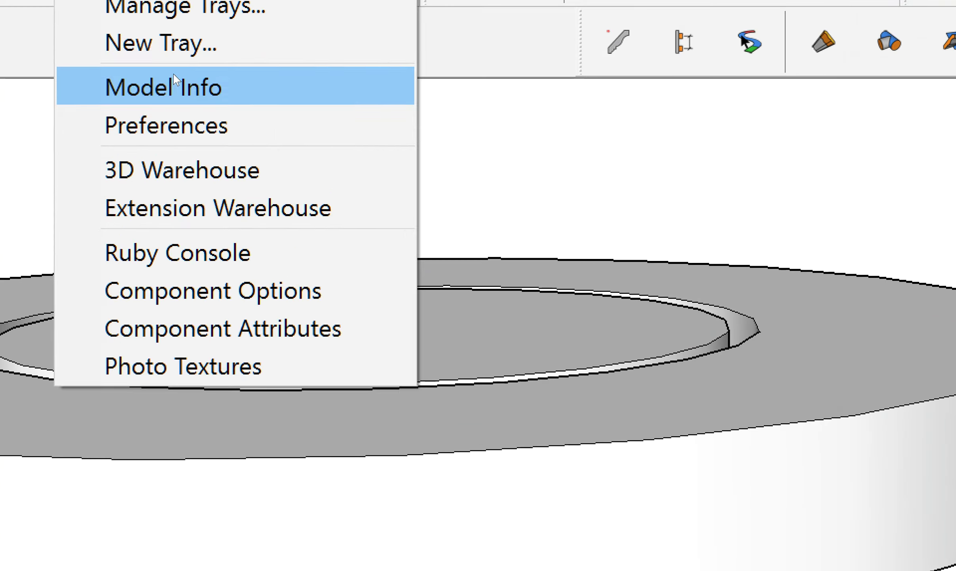
pyautogui.click(177, 78)
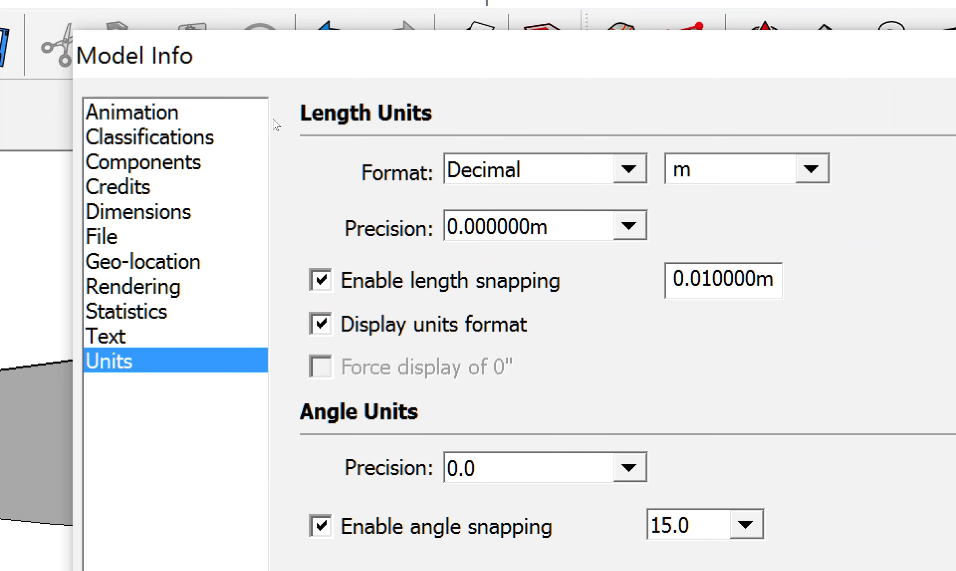
pyautogui.click(630, 224)
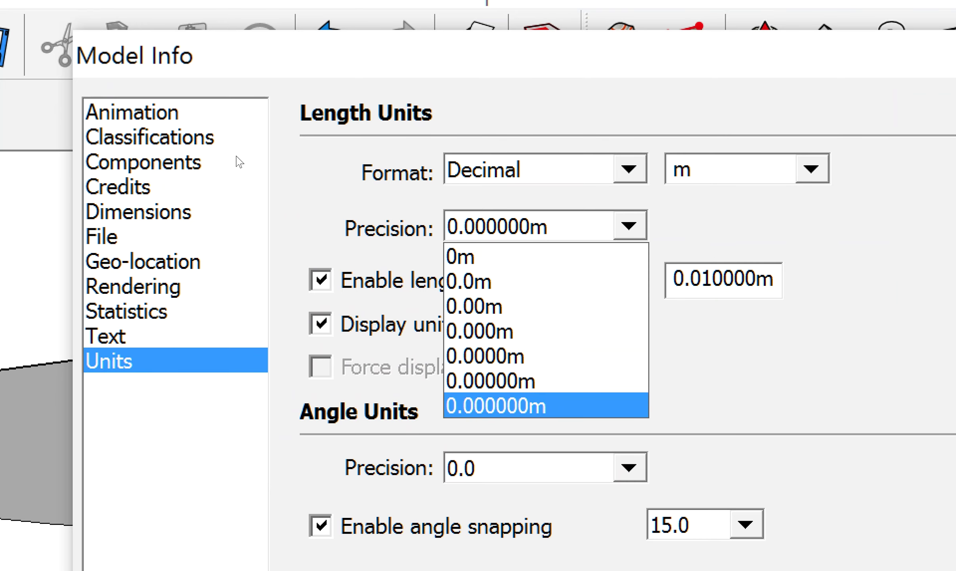
pyautogui.click(534, 406)
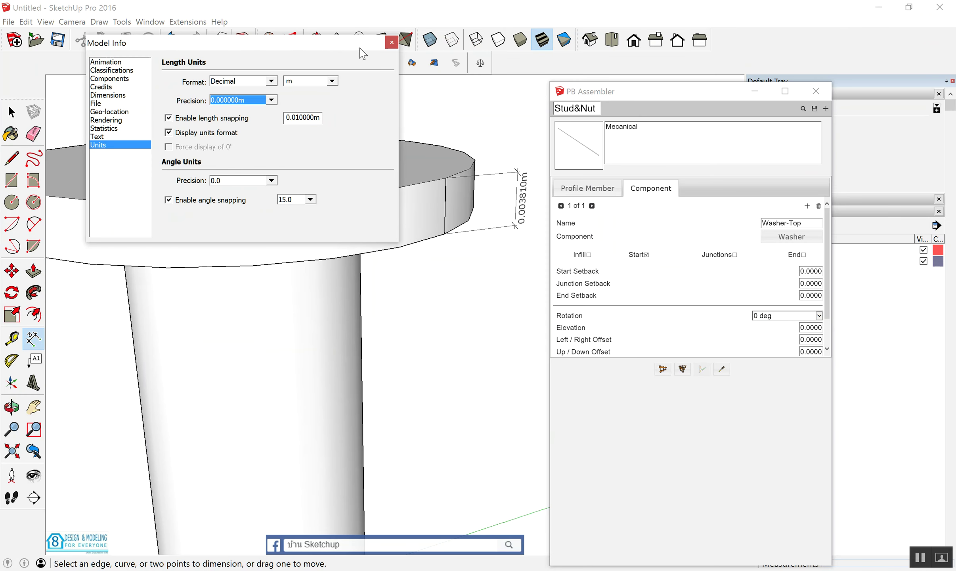
pyautogui.click(391, 42)
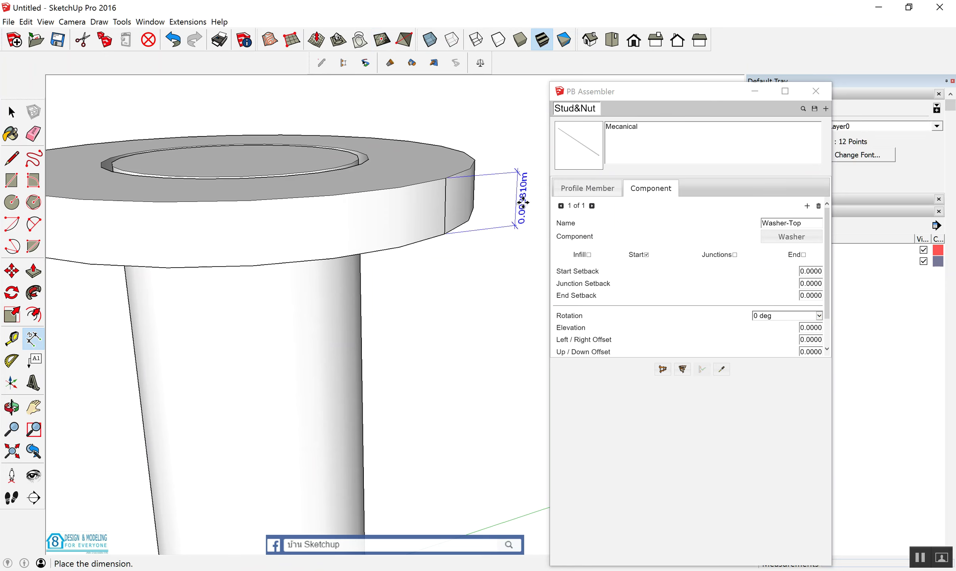
# Copy the washer thickness 0.003810m from the dimension text
pyautogui.doubleClick(523, 202)
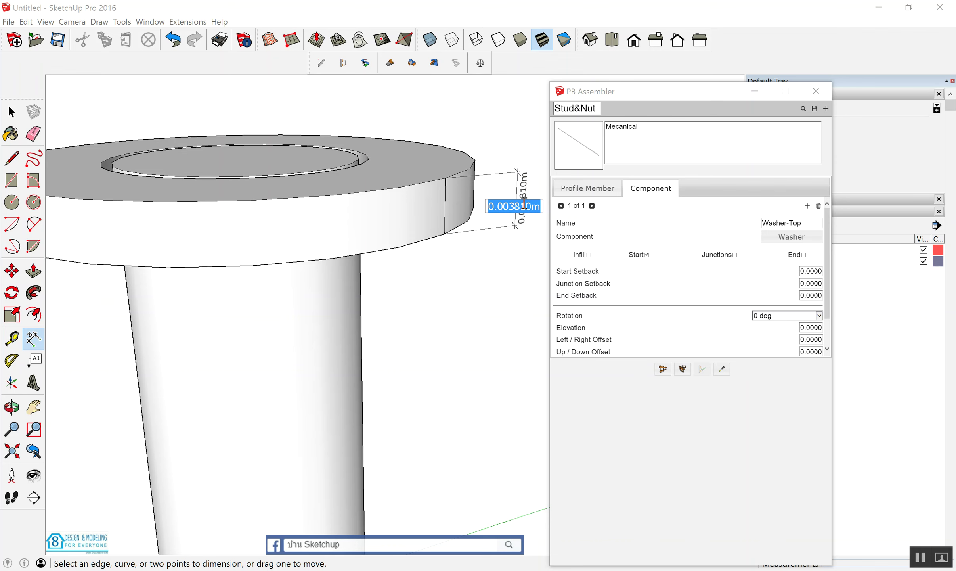
pyautogui.press('Return')
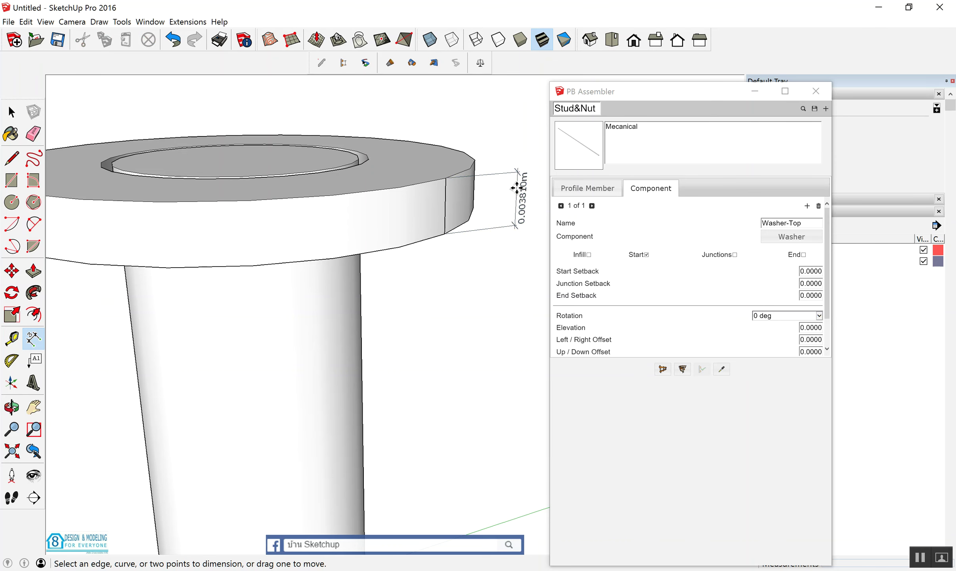
pyautogui.scroll(-2, 397, 197)
pyautogui.scroll(-2, 397, 197)
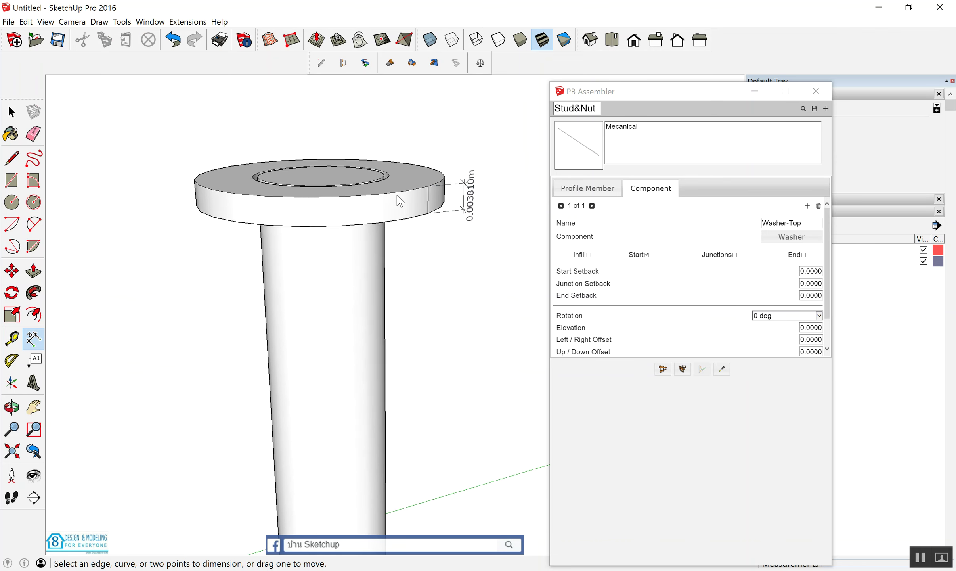
pyautogui.scroll(-2, 400, 201)
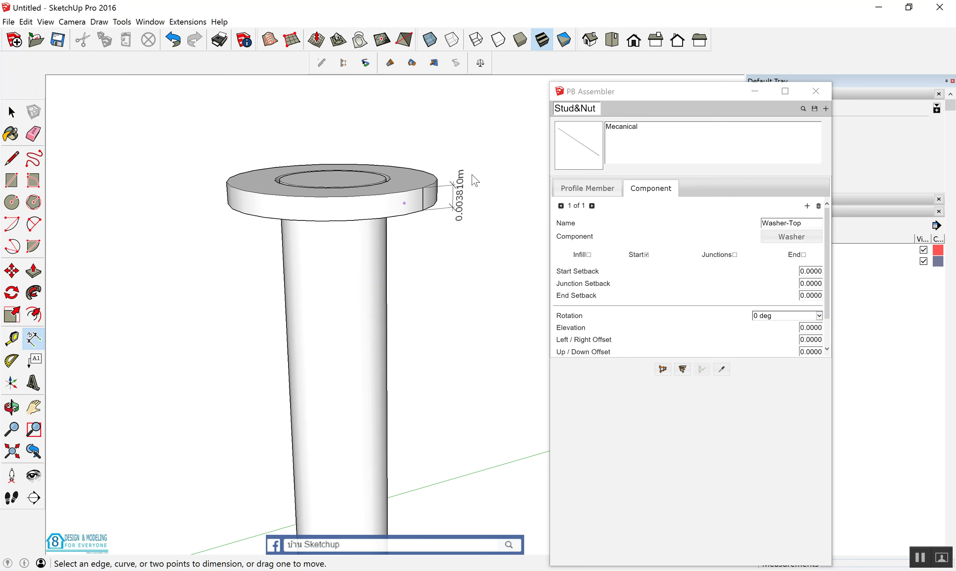
pyautogui.click(459, 195)
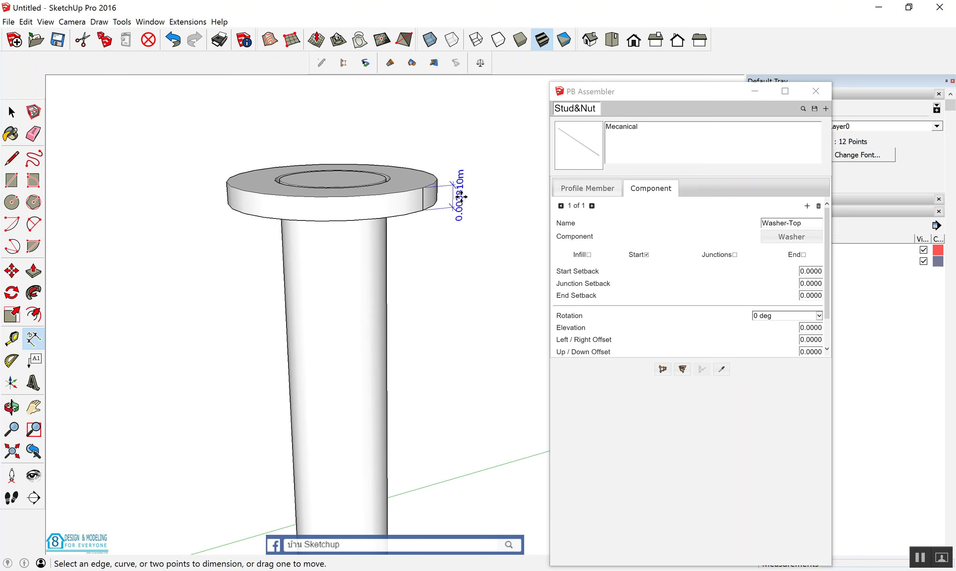
pyautogui.click(580, 256)
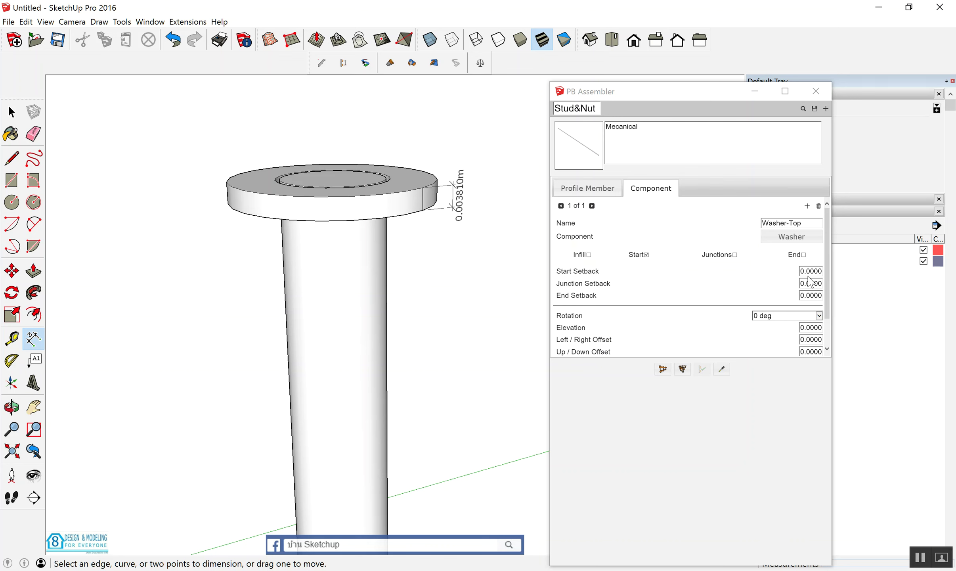
# Set Washer-Top's start setback to -0.00381 and apply it to the stud assembly
pyautogui.click(816, 272)
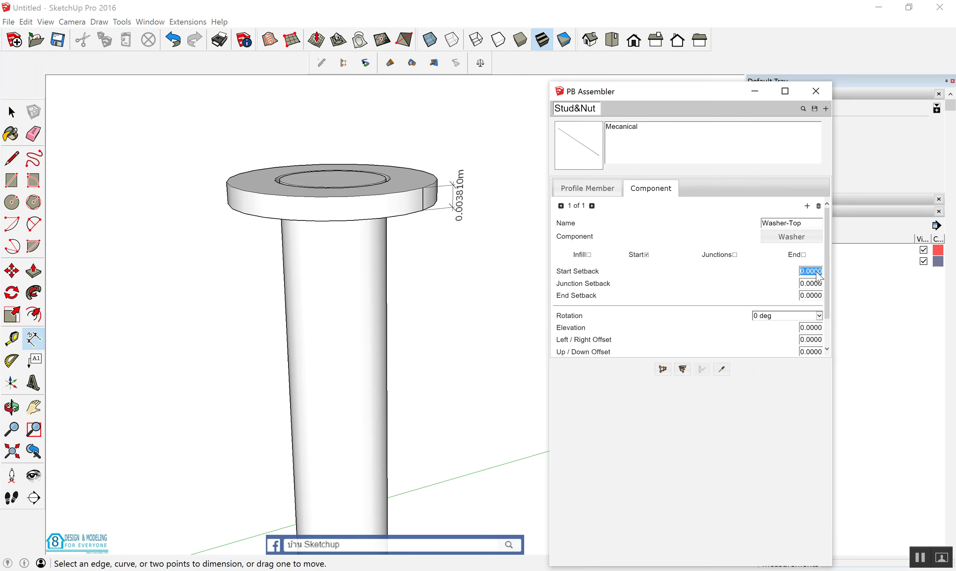
pyautogui.hotkey('ctrl', 'v')
pyautogui.click(378, 246)
pyautogui.press('space')
pyautogui.click(365, 215)
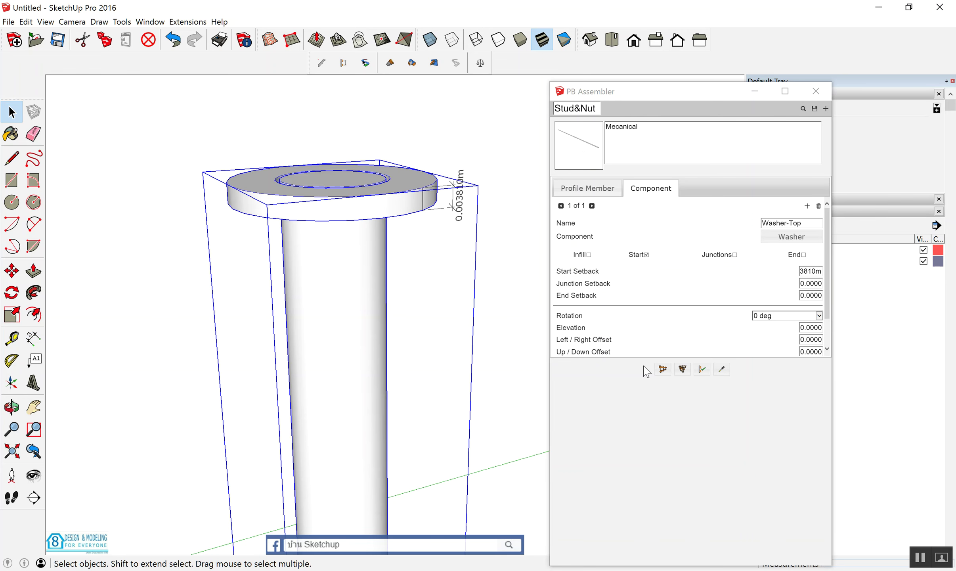
pyautogui.click(703, 374)
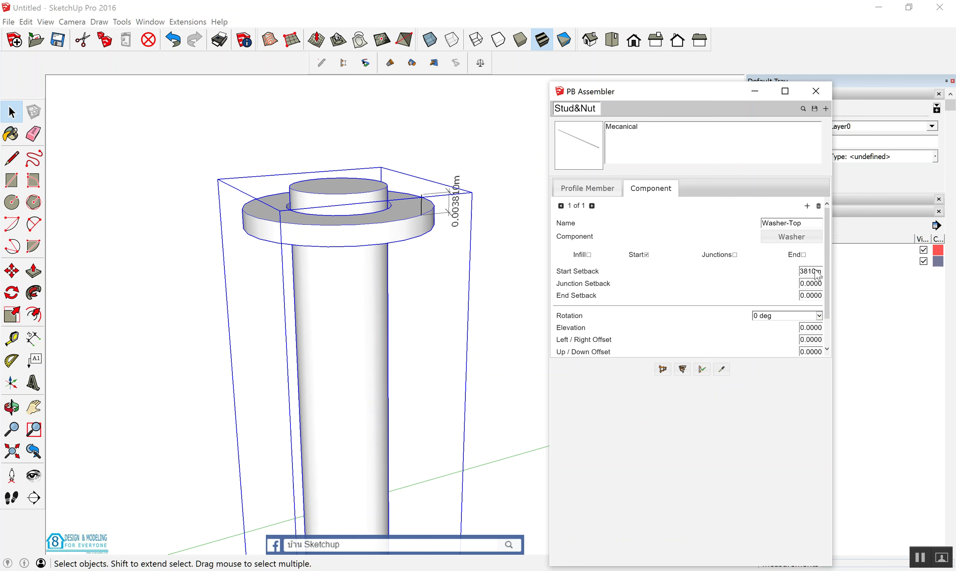
pyautogui.press('BackSpace')
pyautogui.click(702, 372)
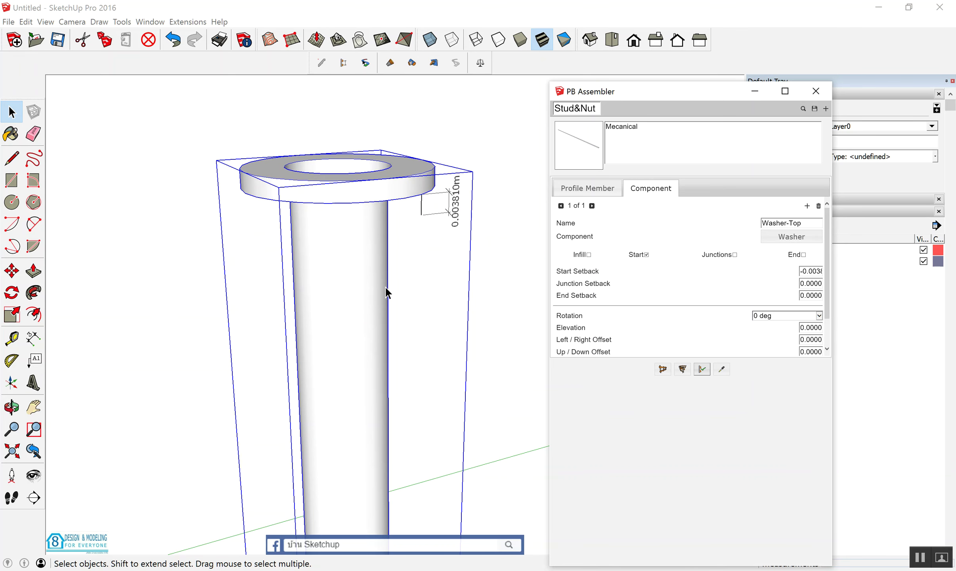
# Check the washer sits on the stud top and erase the thickness dimension
pyautogui.moveTo(299, 235)
pyautogui.mouseDown(button='middle')
pyautogui.moveTo(375, 124)
pyautogui.moveTo(405, 100)
pyautogui.moveTo(326, 250)
pyautogui.moveTo(323, 290)
pyautogui.mouseUp(button='middle')
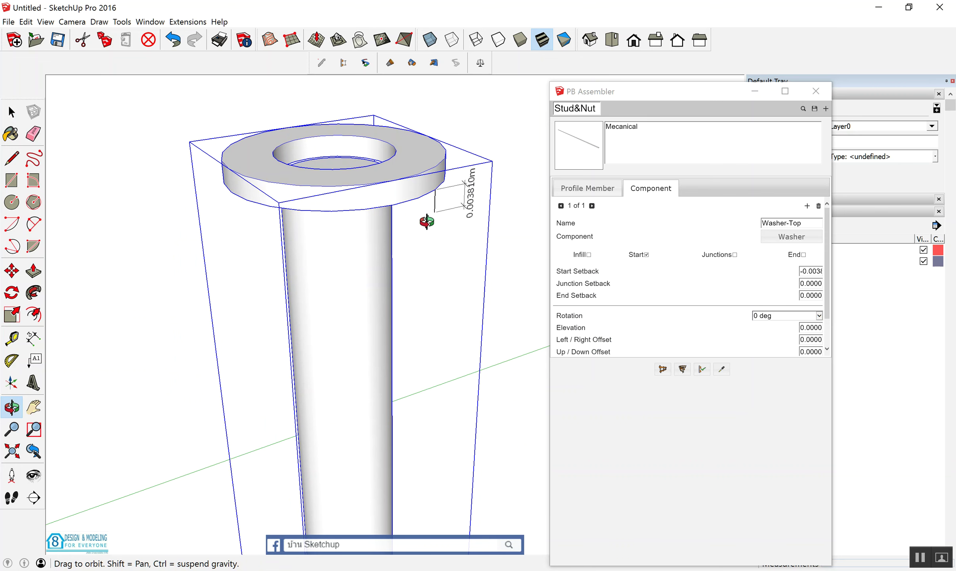
pyautogui.moveTo(489, 193); pyautogui.dragTo(477, 196, button='middle')
pyautogui.press('e')
pyautogui.click(453, 210)
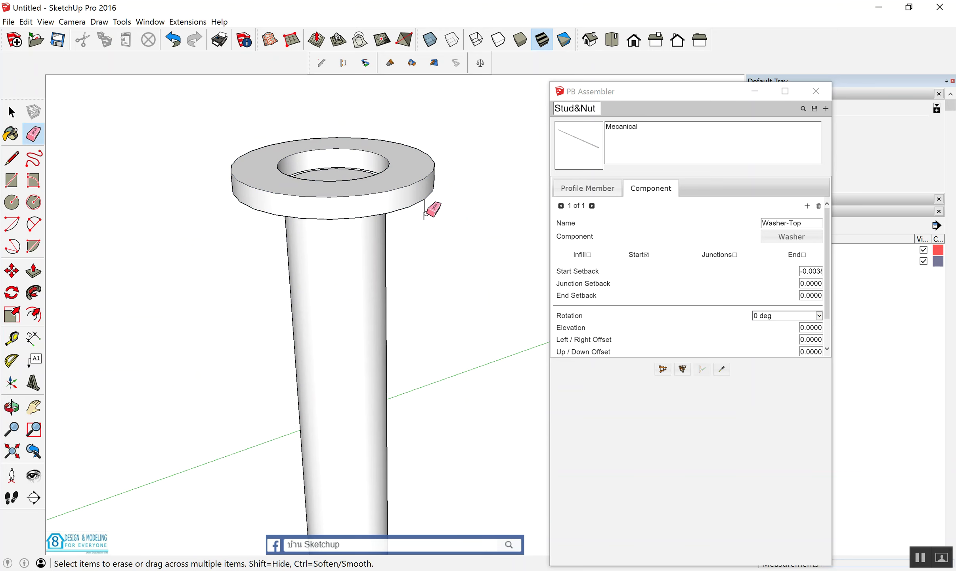
pyautogui.press('space')
pyautogui.scroll(-2, 424, 214)
pyautogui.scroll(-2, 425, 216)
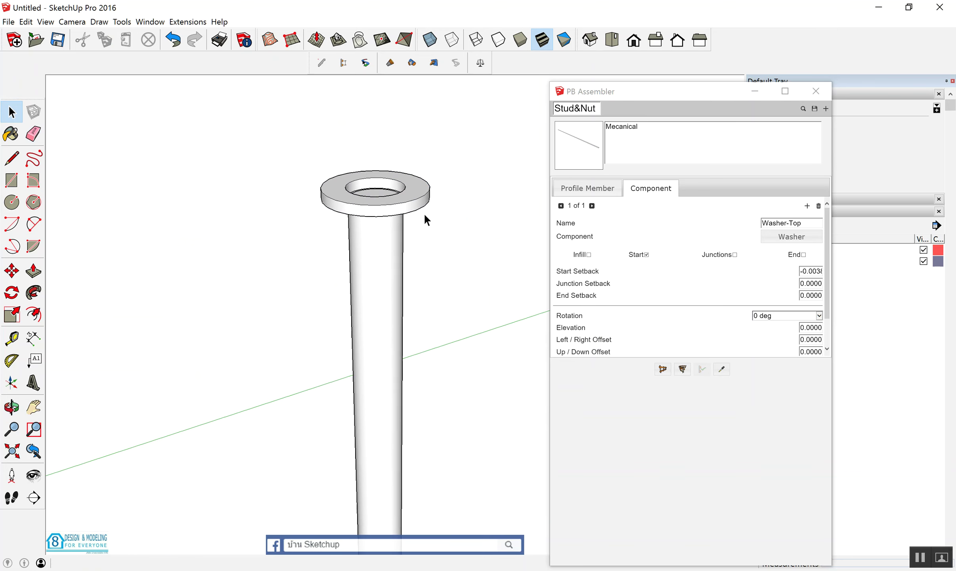
pyautogui.scroll(-2, 424, 215)
pyautogui.scroll(-2, 423, 217)
pyautogui.scroll(-2, 423, 216)
pyautogui.scroll(-2, 423, 217)
pyautogui.moveTo(422, 215)
pyautogui.mouseDown(button='middle')
pyautogui.moveTo(162, 242)
pyautogui.moveTo(481, 212)
pyautogui.mouseUp(button='middle')
pyautogui.scroll(2, 481, 212)
pyautogui.scroll(2, 480, 212)
pyautogui.click(481, 213)
pyautogui.scroll(2, 481, 212)
pyautogui.scroll(2, 481, 207)
pyautogui.scroll(2, 482, 207)
pyautogui.scroll(2, 483, 206)
pyautogui.scroll(2, 483, 205)
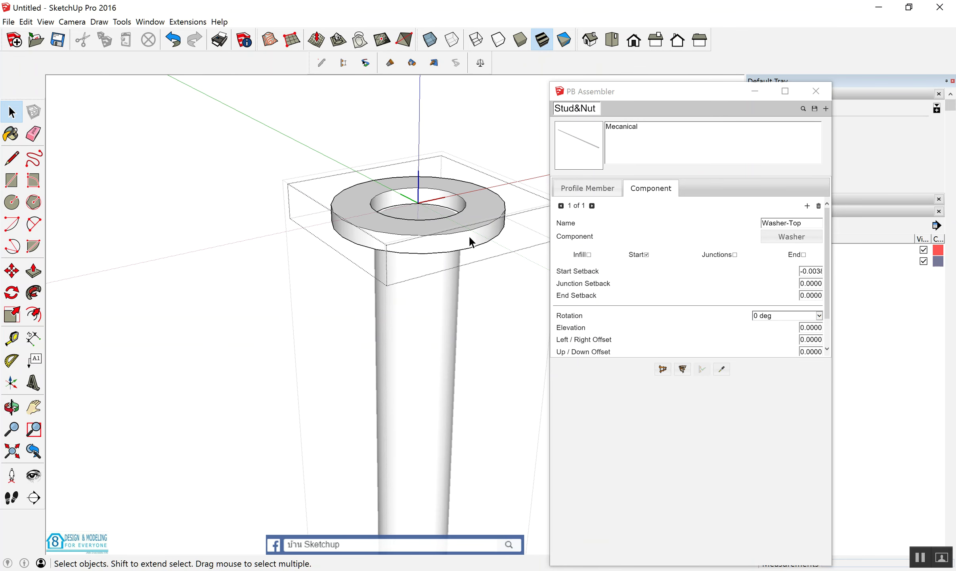
pyautogui.scroll(-2, 406, 229)
pyautogui.scroll(-2, 406, 229)
pyautogui.moveTo(407, 229)
pyautogui.mouseDown(button='middle')
pyautogui.moveTo(436, 223)
pyautogui.moveTo(168, 313)
pyautogui.mouseUp(button='middle')
pyautogui.scroll(-1, 443, 228)
pyautogui.scroll(-1, 442, 229)
pyautogui.scroll(2, 171, 298)
pyautogui.doubleClick(171, 282)
pyautogui.scroll(2, 154, 246)
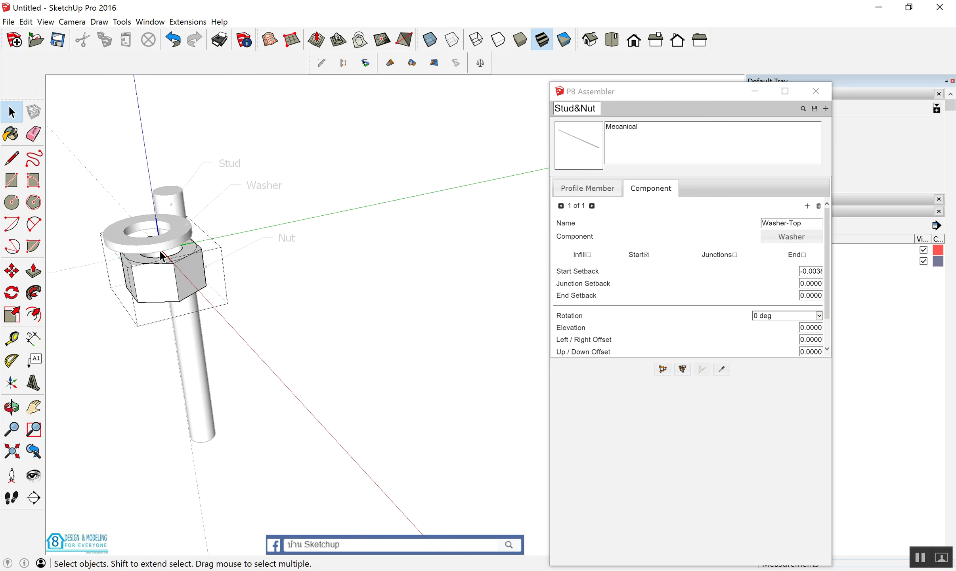
pyautogui.scroll(2, 163, 253)
pyautogui.moveTo(167, 266); pyautogui.dragTo(167, 246, button='middle')
pyautogui.scroll(2, 159, 245)
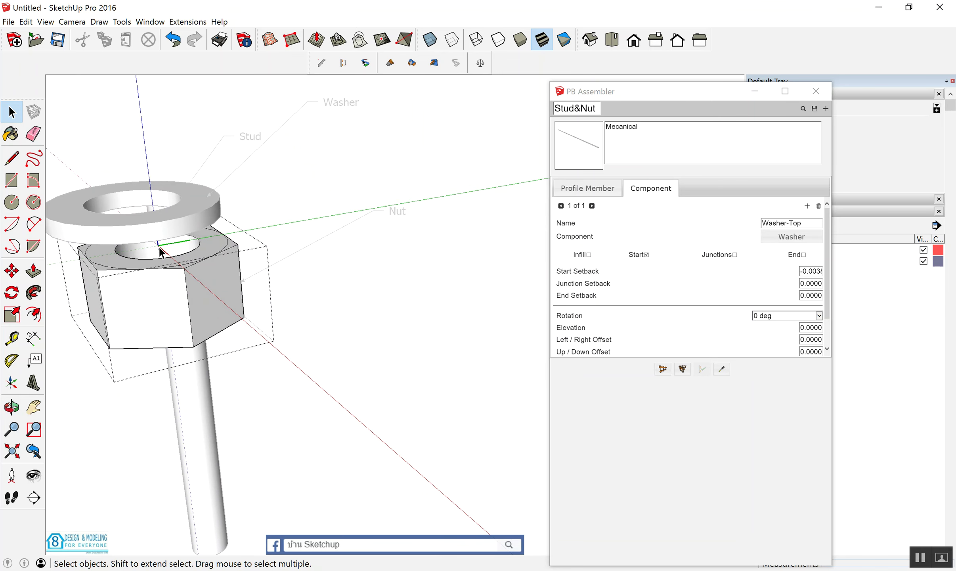
pyautogui.click(169, 226)
pyautogui.doubleClick(169, 231)
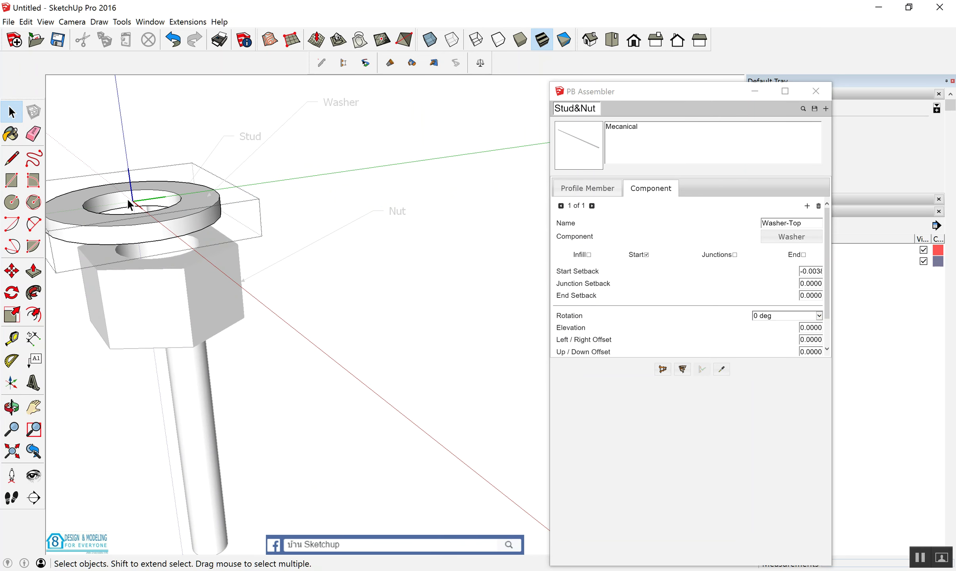
pyautogui.press('Escape')
pyautogui.scroll(-1, 183, 288)
pyautogui.scroll(-1, 182, 288)
pyautogui.scroll(-3, 182, 288)
pyautogui.scroll(-1, 182, 288)
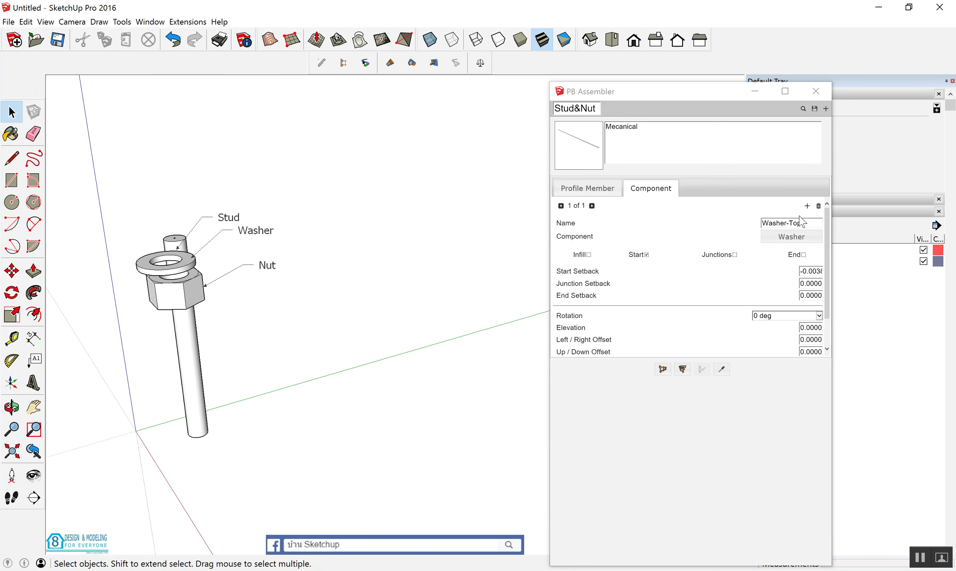
pyautogui.click(807, 206)
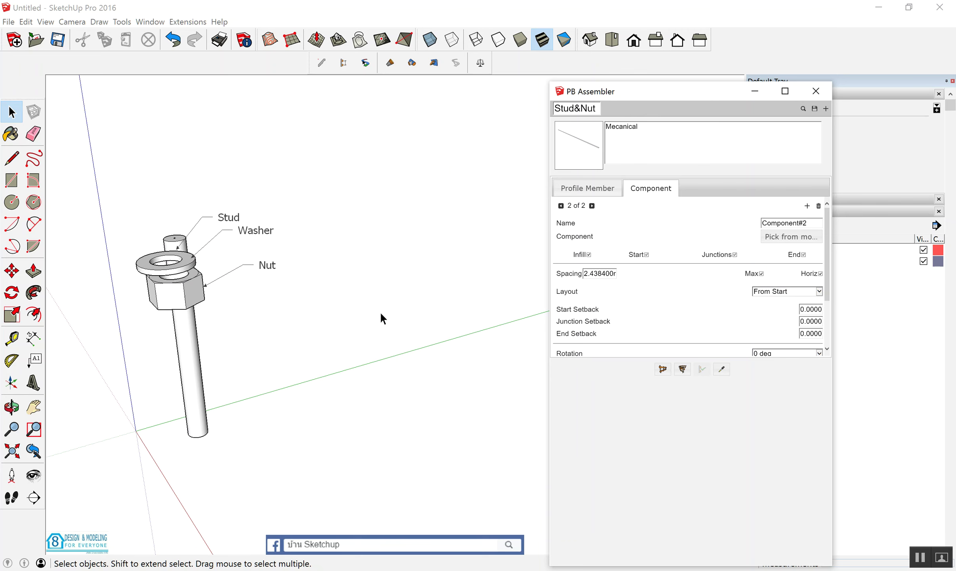
# Pick the Nut from the model as Component#2 and apply it to the stud assembly
pyautogui.click(797, 242)
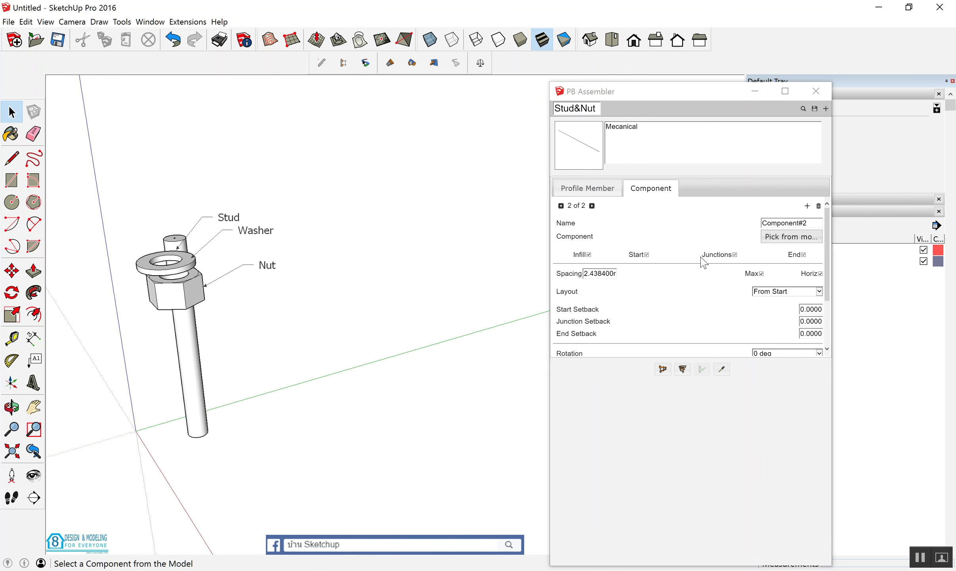
pyautogui.click(231, 311)
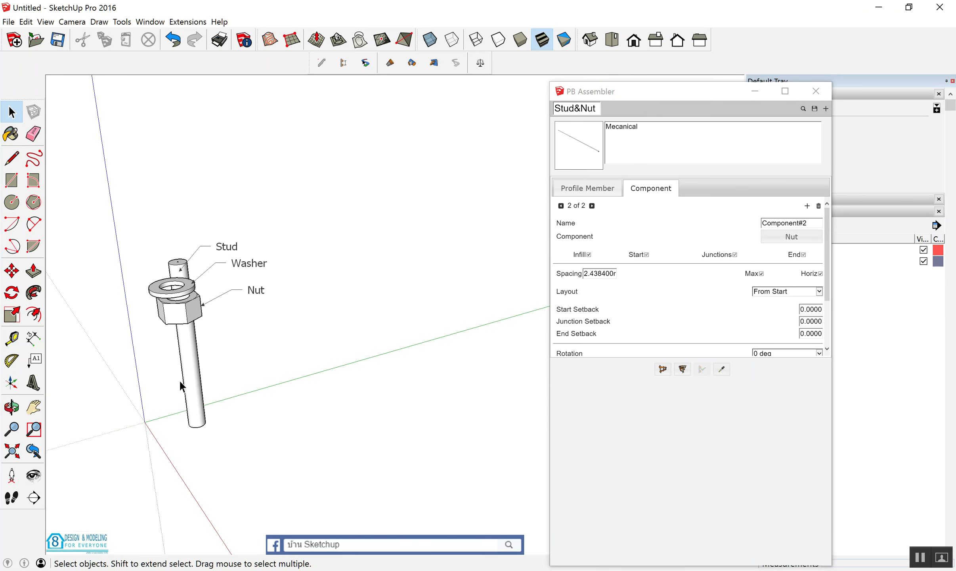
pyautogui.scroll(-2, 179, 379)
pyautogui.scroll(4, 400, 368)
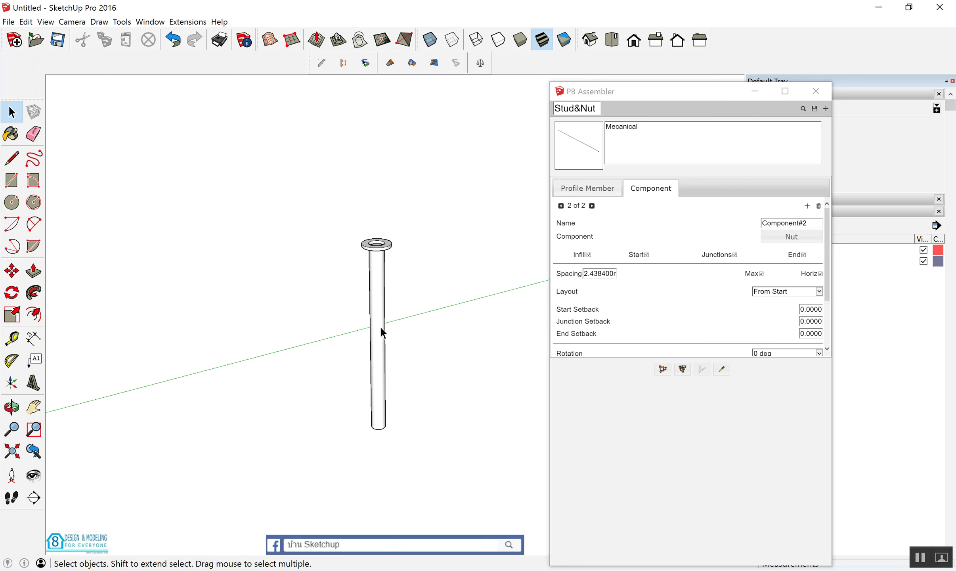
pyautogui.click(380, 297)
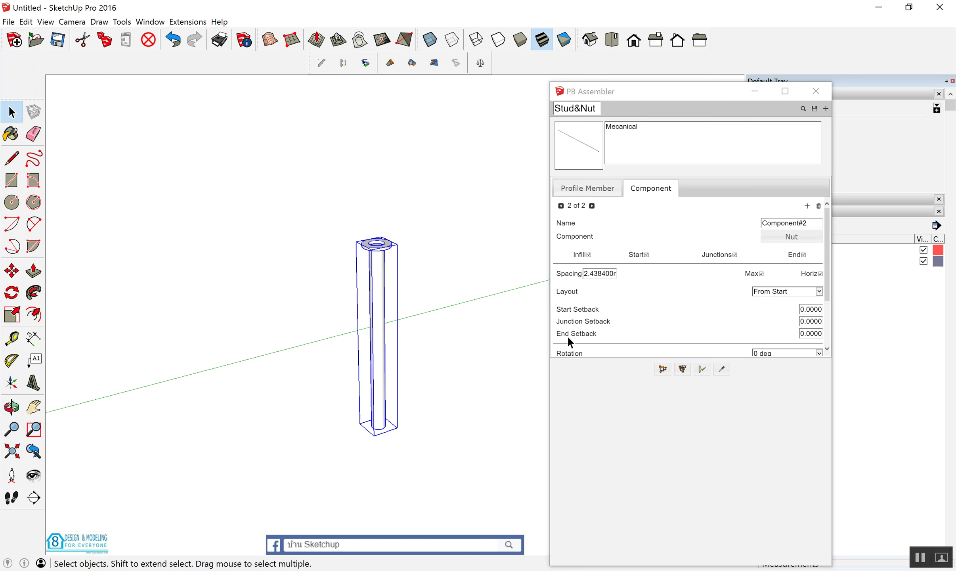
pyautogui.click(703, 373)
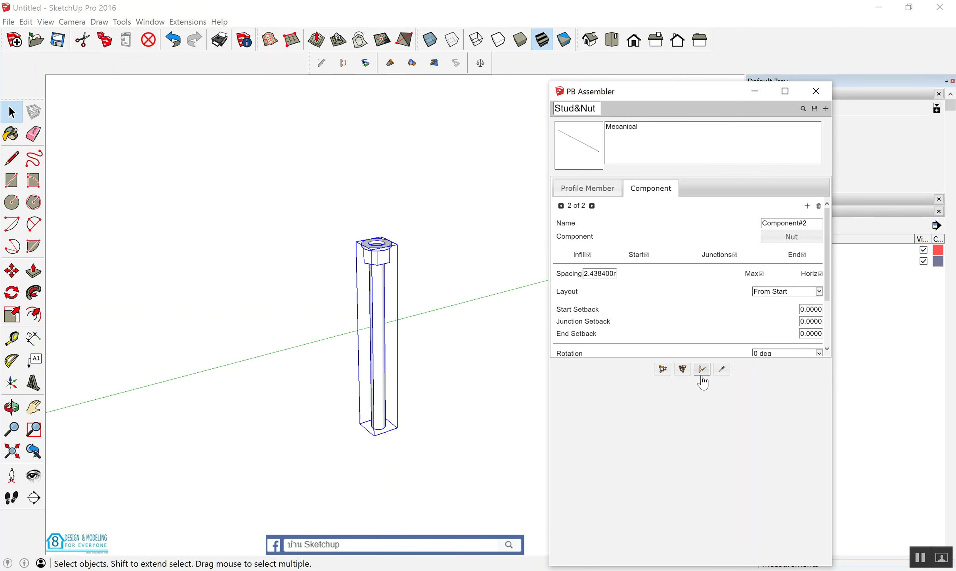
# Open the nut component and orbit to view it from the side and below
pyautogui.scroll(2, 339, 247)
pyautogui.scroll(2, 411, 261)
pyautogui.scroll(2, 411, 261)
pyautogui.moveTo(411, 260)
pyautogui.mouseDown(button='middle')
pyautogui.moveTo(374, 219)
pyautogui.moveTo(384, 252)
pyautogui.moveTo(407, 206)
pyautogui.mouseUp(button='middle')
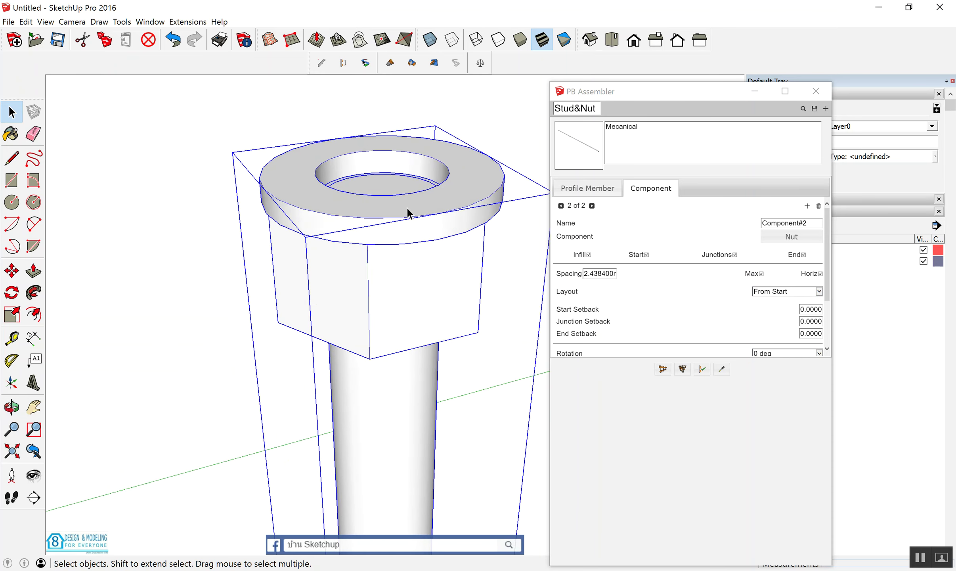
pyautogui.doubleClick(434, 248)
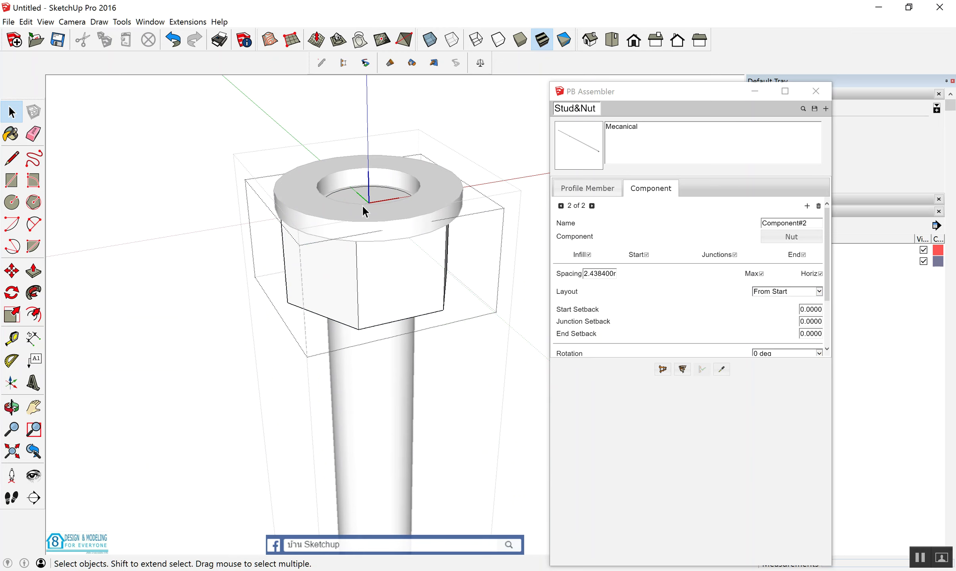
pyautogui.moveTo(362, 224)
pyautogui.mouseDown(button='middle')
pyautogui.moveTo(364, 217)
pyautogui.moveTo(374, 249)
pyautogui.moveTo(346, 233)
pyautogui.moveTo(419, 236)
pyautogui.moveTo(380, 295)
pyautogui.moveTo(501, 354)
pyautogui.mouseUp(button='middle')
pyautogui.scroll(1, 390, 279)
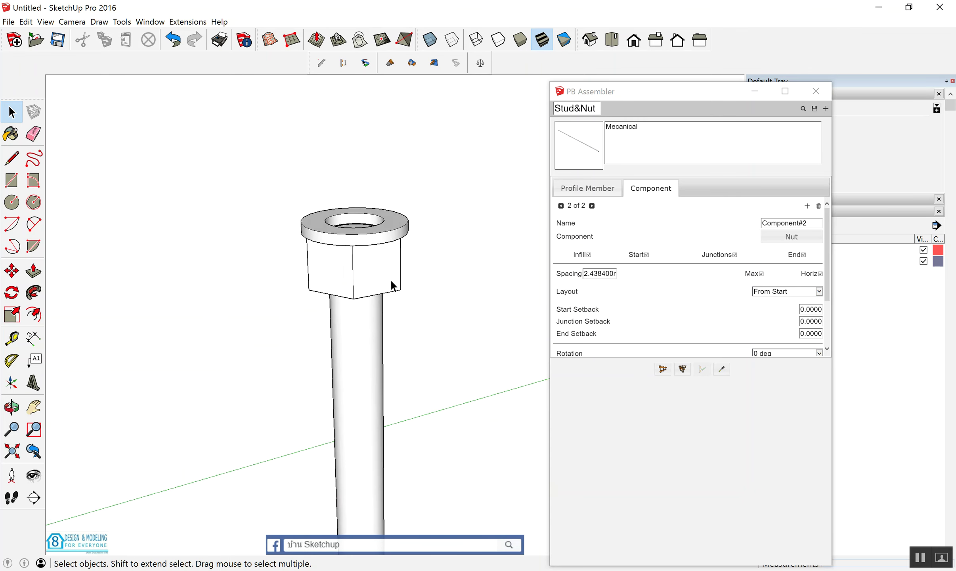
pyautogui.scroll(1, 408, 253)
pyautogui.scroll(1, 403, 183)
pyautogui.scroll(2, 413, 179)
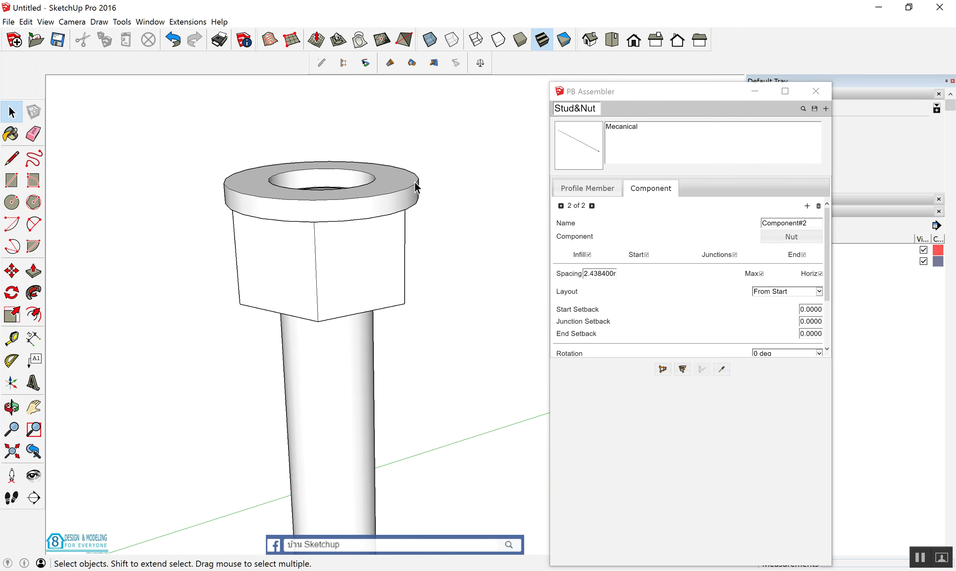
# Draw a vertical guide edge along the nut's side
pyautogui.press('l')
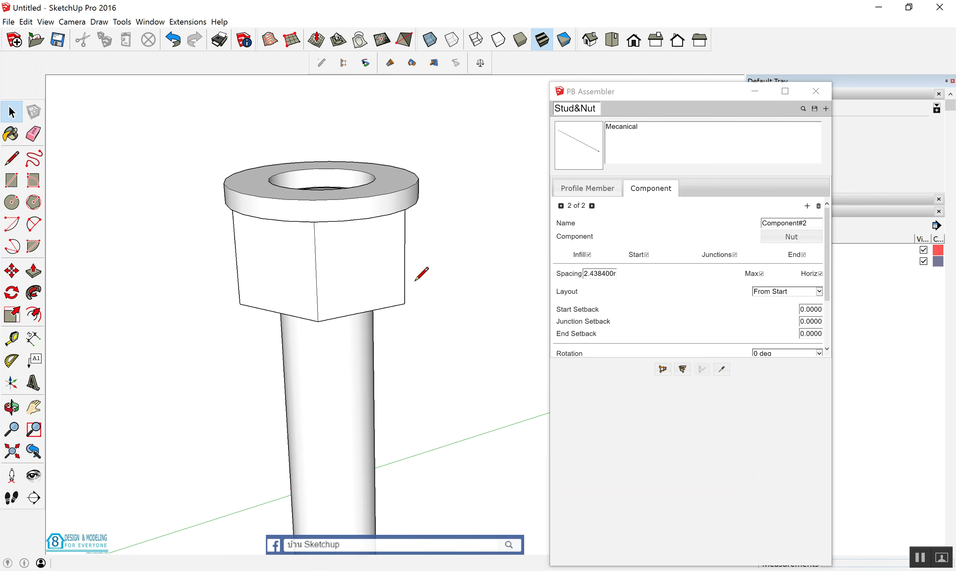
pyautogui.click(404, 304)
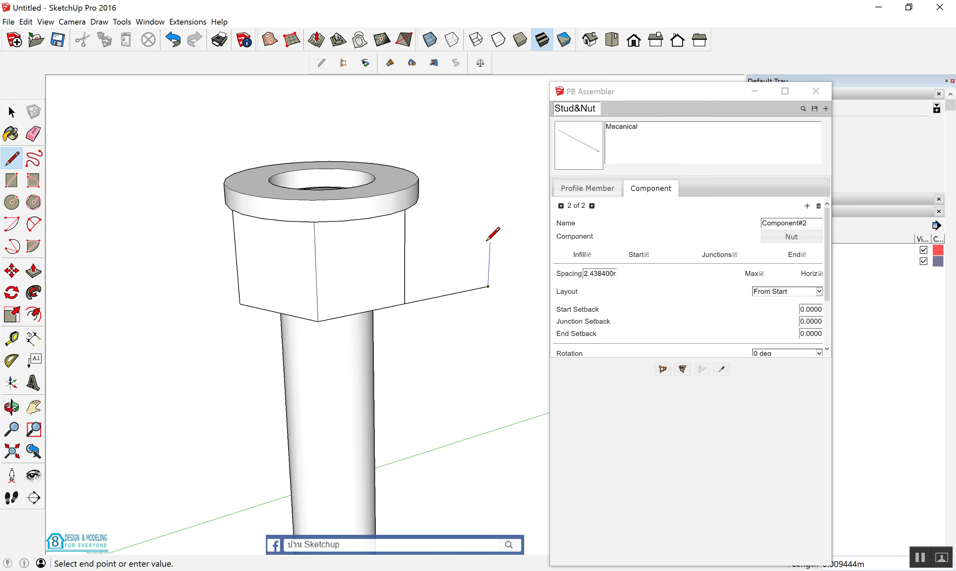
pyautogui.click(417, 182)
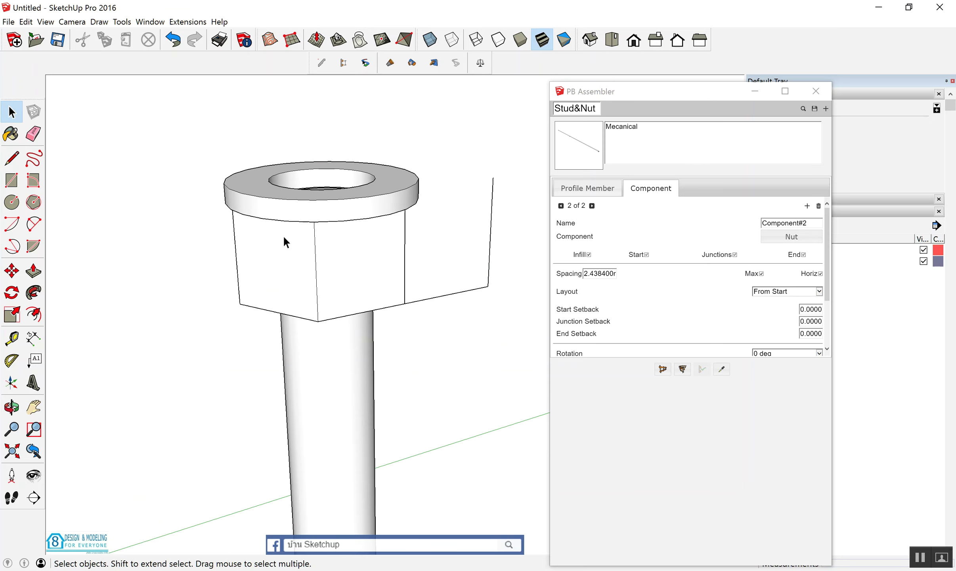
pyautogui.press('space')
pyautogui.scroll(-1, 121, 293)
# Dimension the nut's height as 0.022463m and copy that value
pyautogui.click(38, 339)
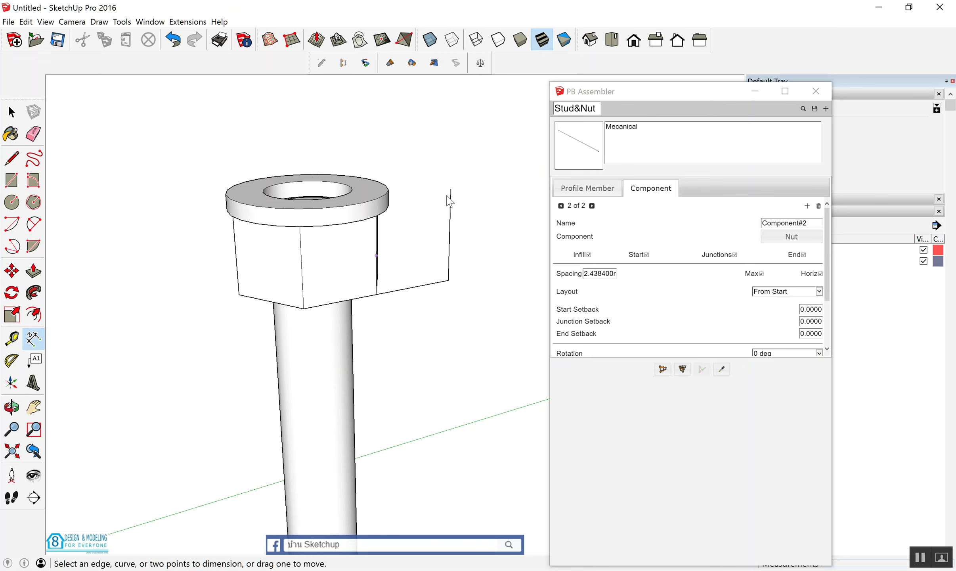
pyautogui.click(451, 189)
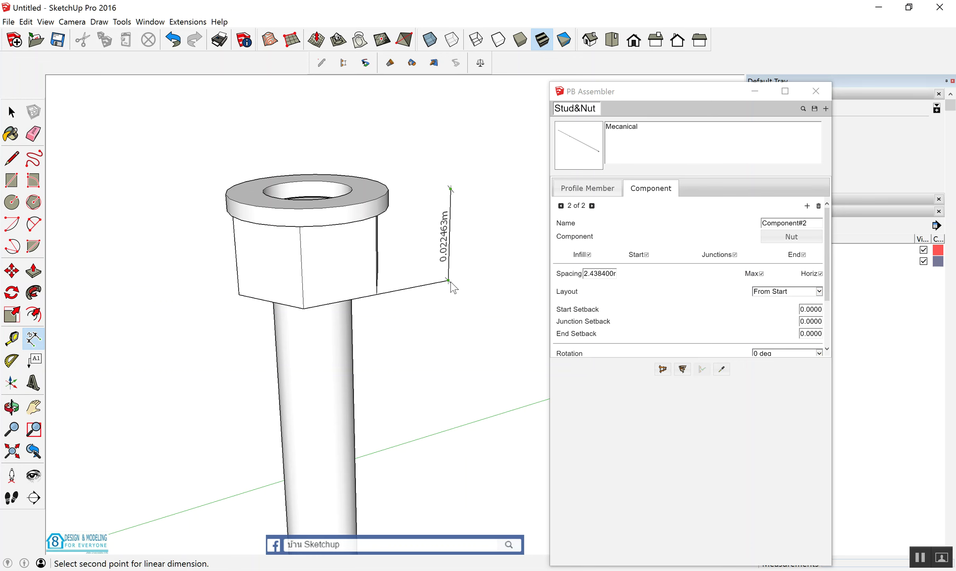
pyautogui.click(448, 281)
pyautogui.click(481, 237)
pyautogui.press('space')
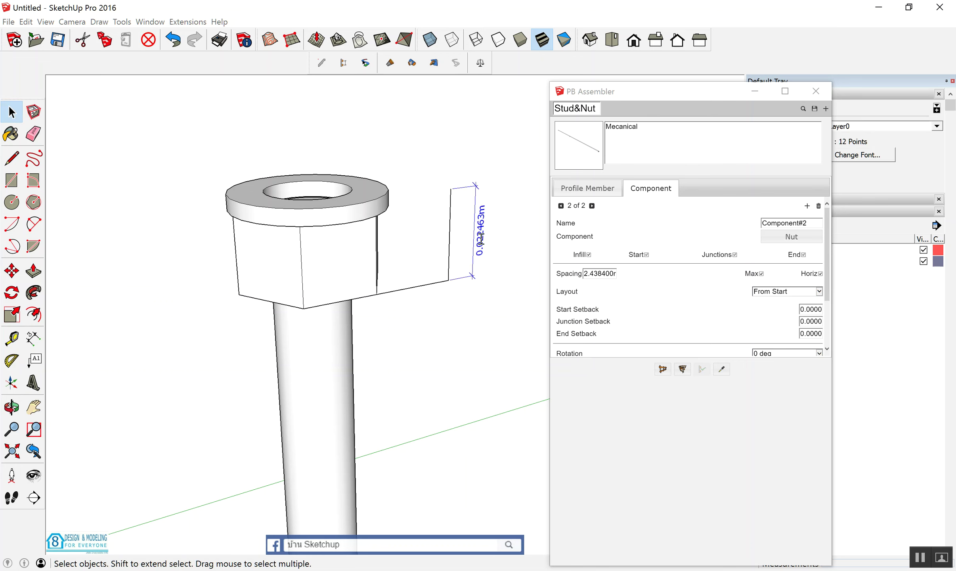
pyautogui.doubleClick(480, 237)
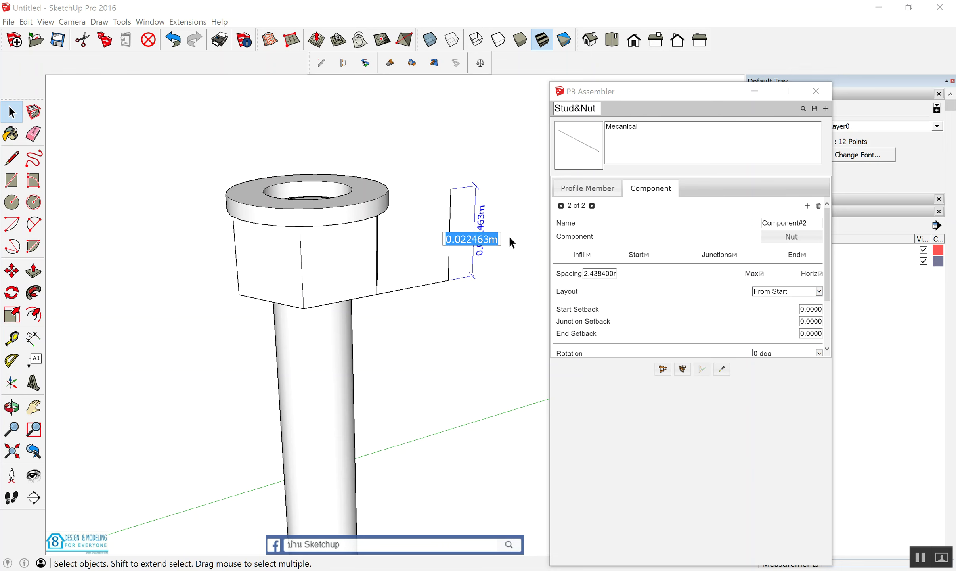
pyautogui.press('Return')
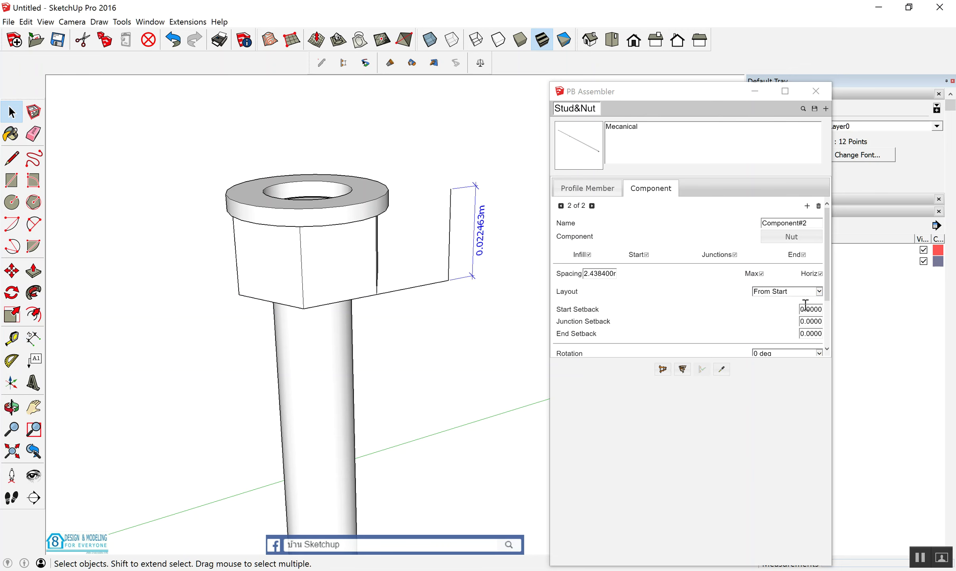
# Begin entering a negative Start Setback for the Nut component
pyautogui.doubleClick(806, 309)
pyautogui.tripleClick(807, 307)
pyautogui.write('-')
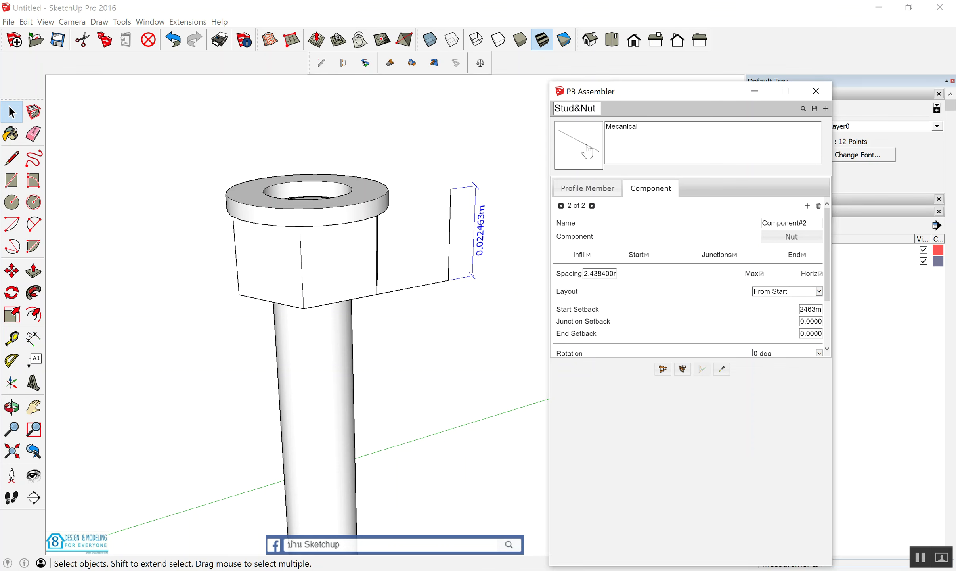
# Rebuild the placed stud assembly with the nut's new start setback
pyautogui.click(350, 273)
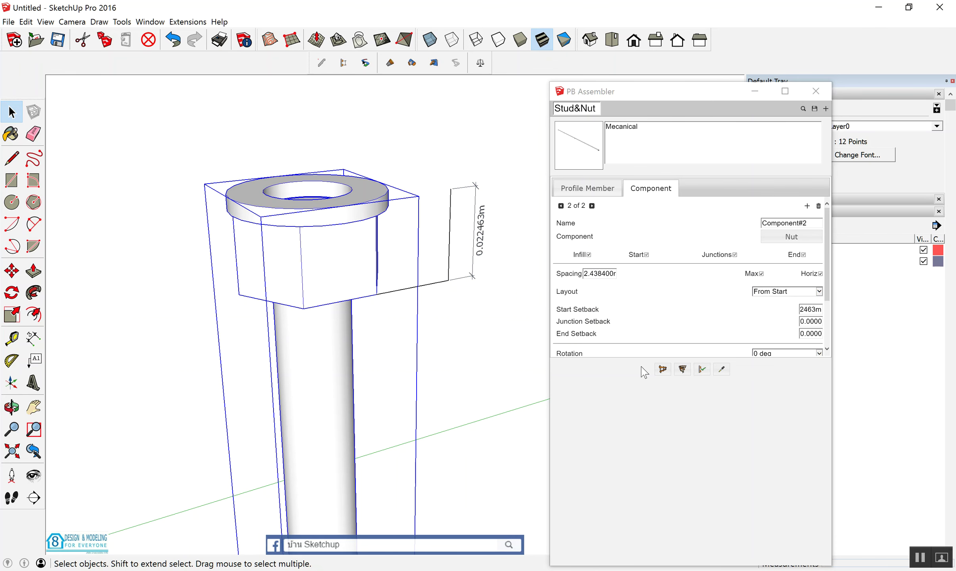
pyautogui.click(702, 369)
pyautogui.moveTo(335, 280)
pyautogui.mouseDown(button='middle')
pyautogui.moveTo(433, 198)
pyautogui.moveTo(321, 280)
pyautogui.mouseUp(button='middle')
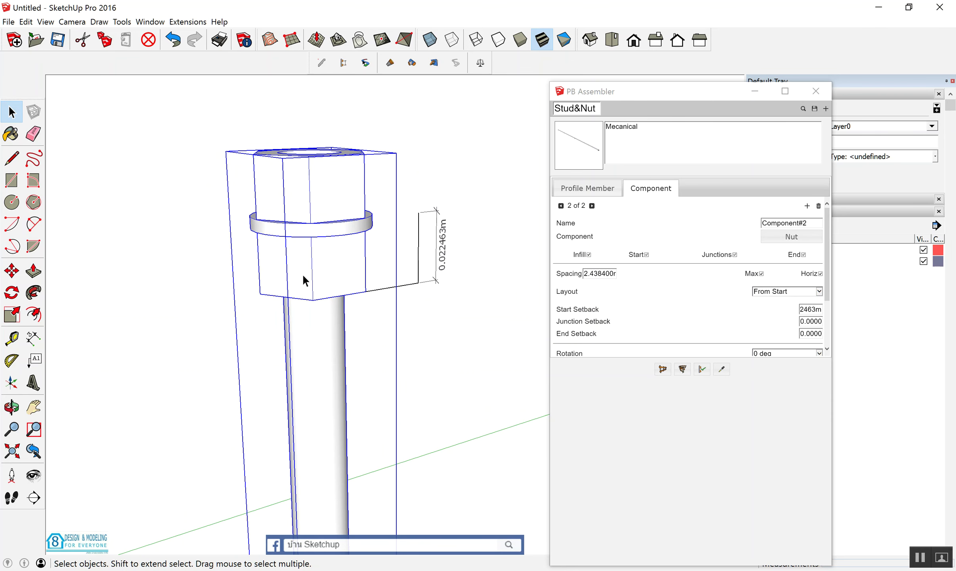
# Open the assembly and inspect that the nut sits above the top washer
pyautogui.doubleClick(328, 275)
pyautogui.scroll(3, 349, 272)
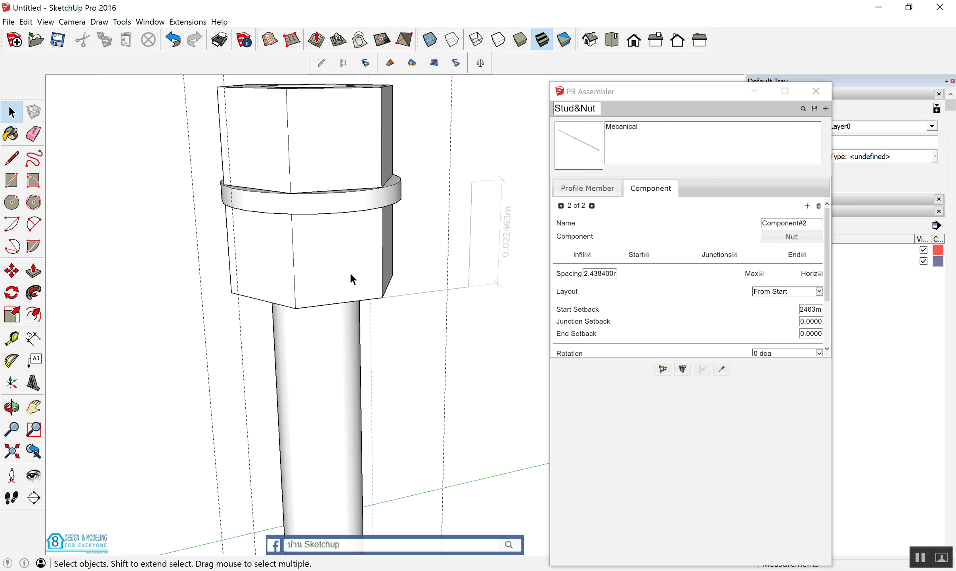
pyautogui.click(321, 268)
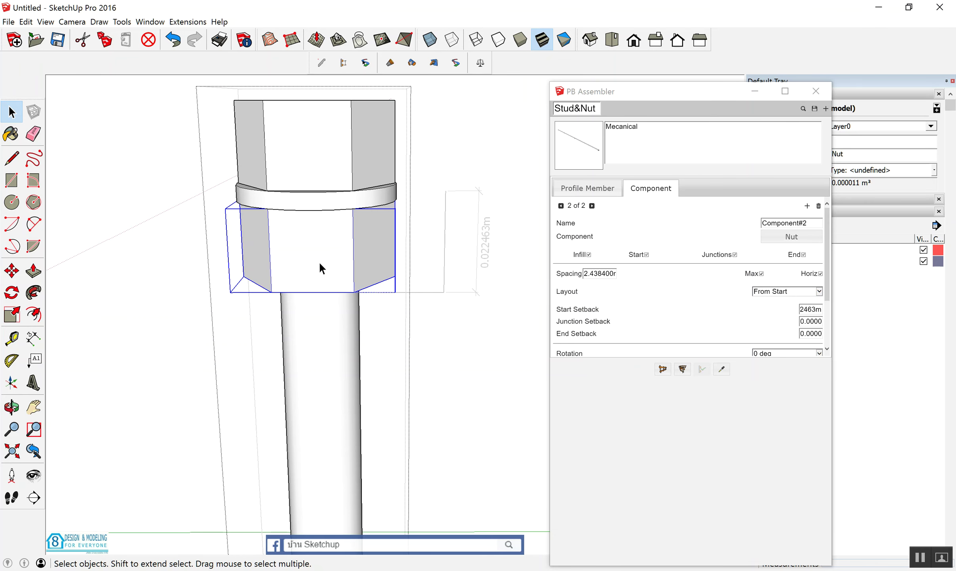
pyautogui.scroll(-3, 321, 269)
pyautogui.moveTo(316, 274); pyautogui.dragTo(512, 320, button='middle')
pyautogui.press('space')
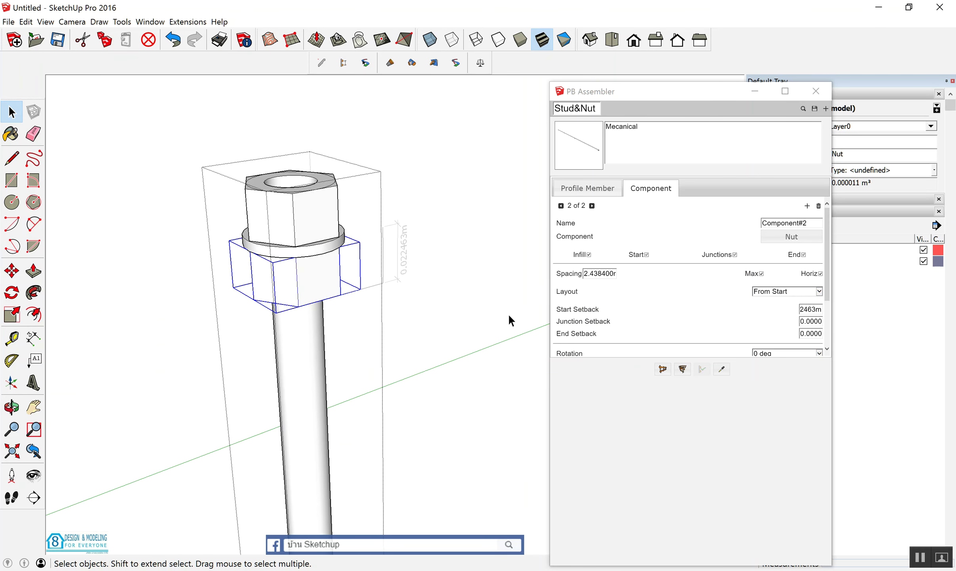
pyautogui.click(507, 315)
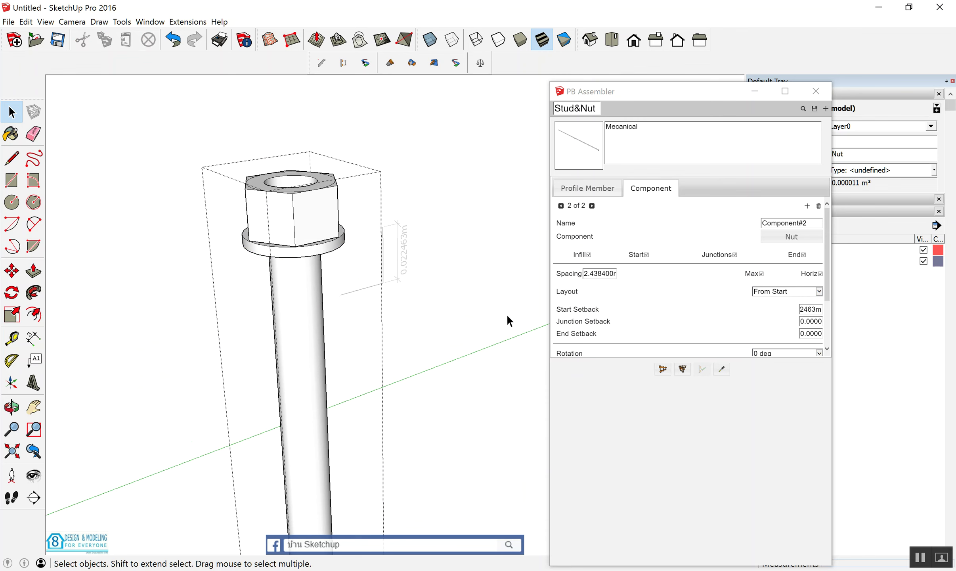
pyautogui.scroll(-3, 298, 216)
pyautogui.scroll(-2, 407, 263)
pyautogui.scroll(-2, 290, 188)
pyautogui.click(663, 369)
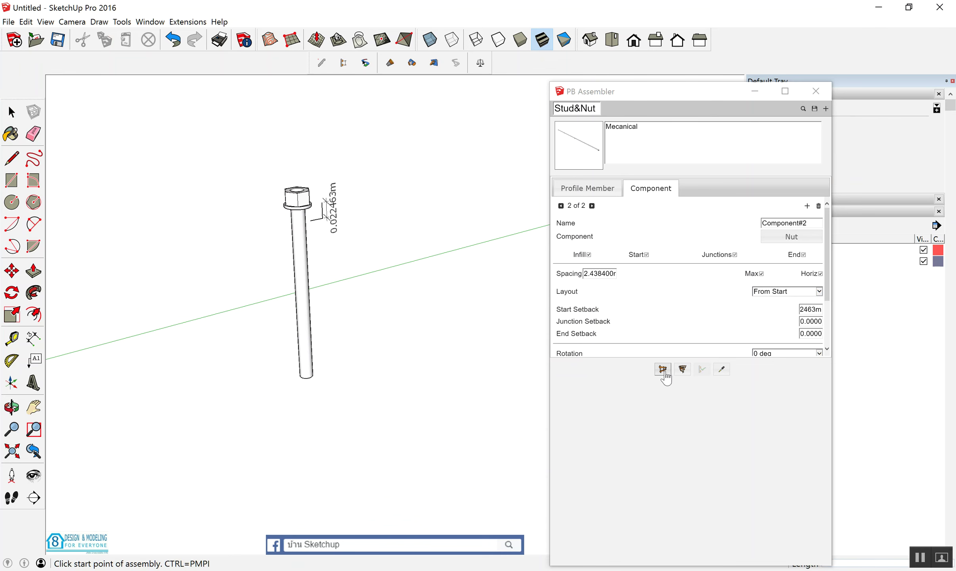
# Draw a new vertical Stud&Nut assembly in the model
pyautogui.click(405, 177)
pyautogui.click(407, 296)
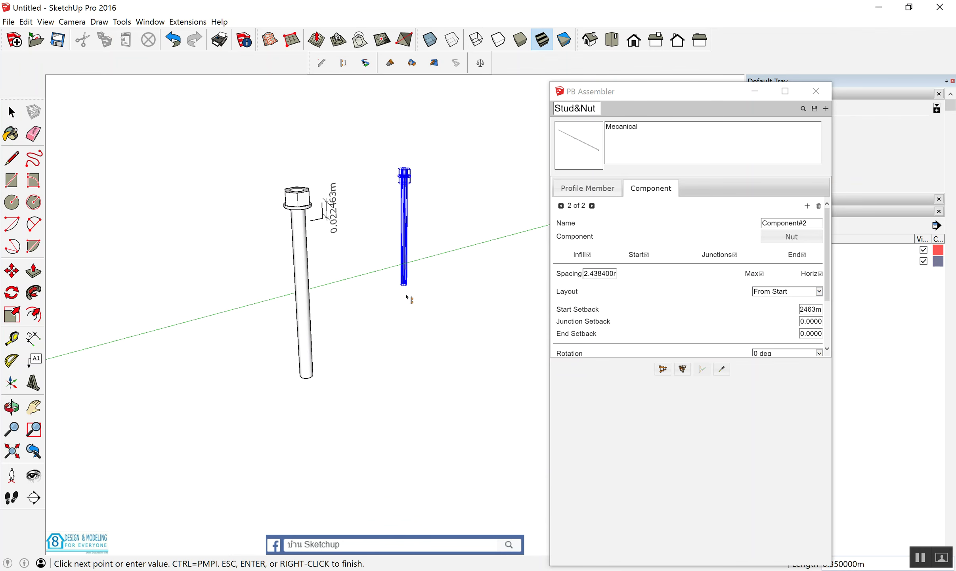
pyautogui.scroll(2, 405, 194)
pyautogui.scroll(2, 404, 194)
pyautogui.press('Escape')
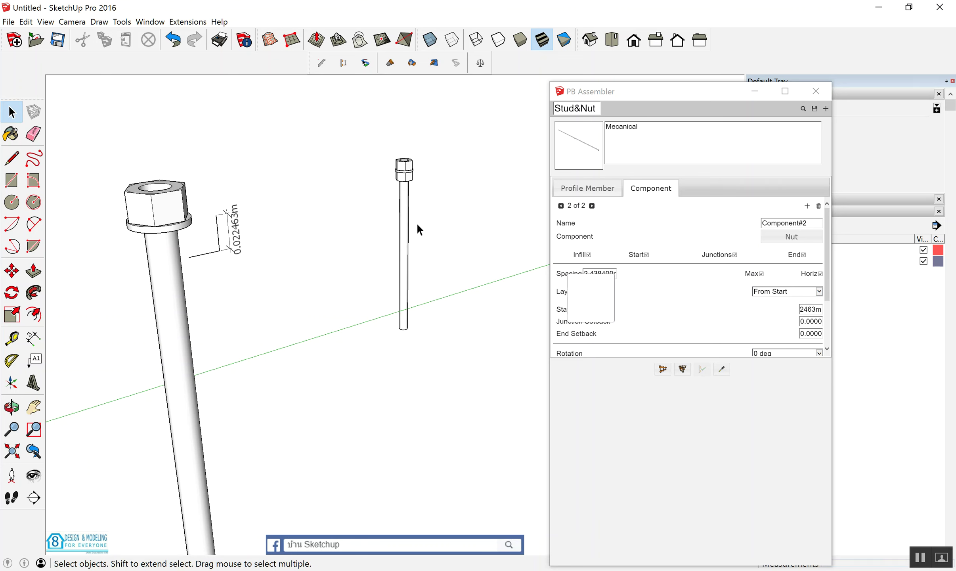
# Set the new stud's Nut to Start only, with Infill unchecked
pyautogui.click(408, 171)
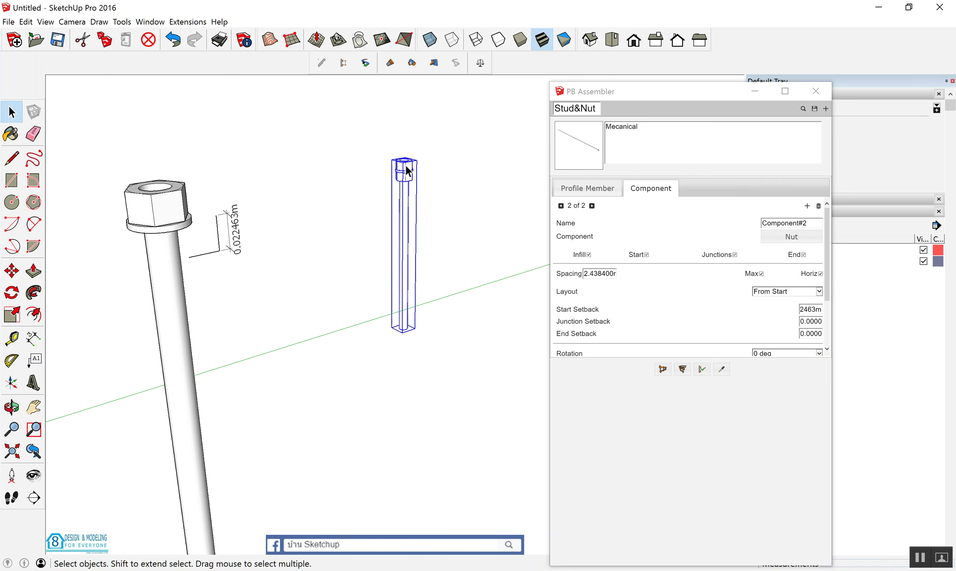
pyautogui.click(588, 255)
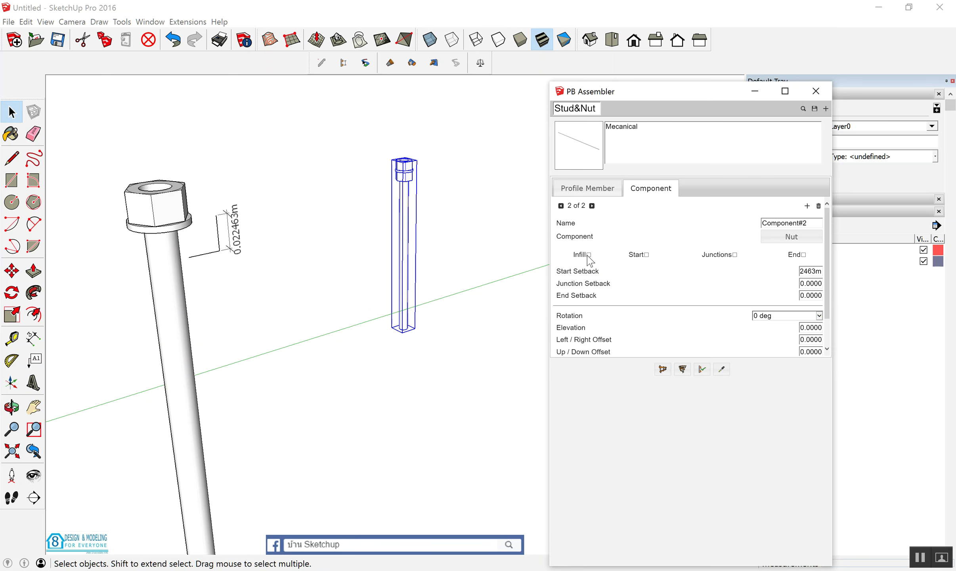
pyautogui.click(647, 255)
pyautogui.click(435, 180)
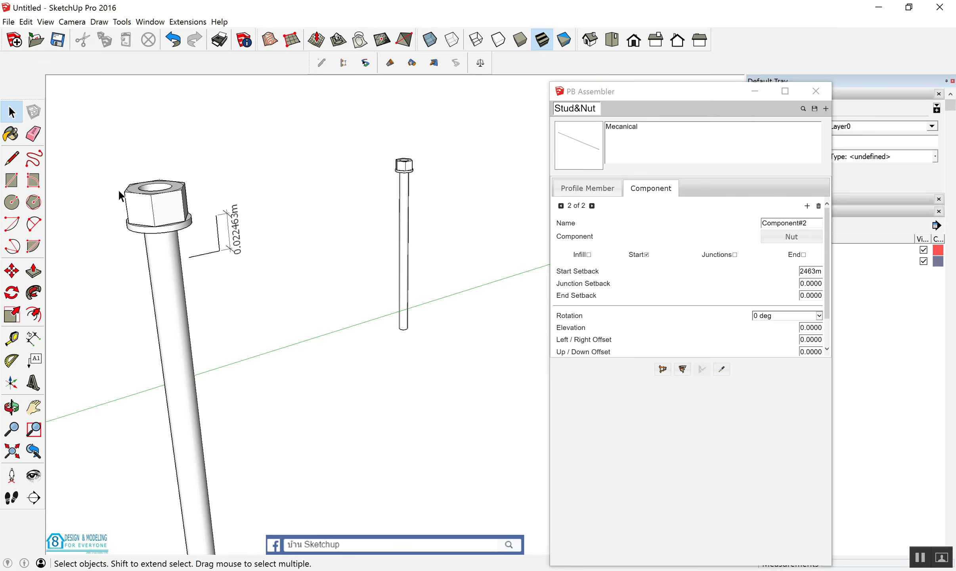
# Delete the older stud on the left and inspect the new nut placement
pyautogui.click(157, 224)
pyautogui.scroll(-2, 157, 225)
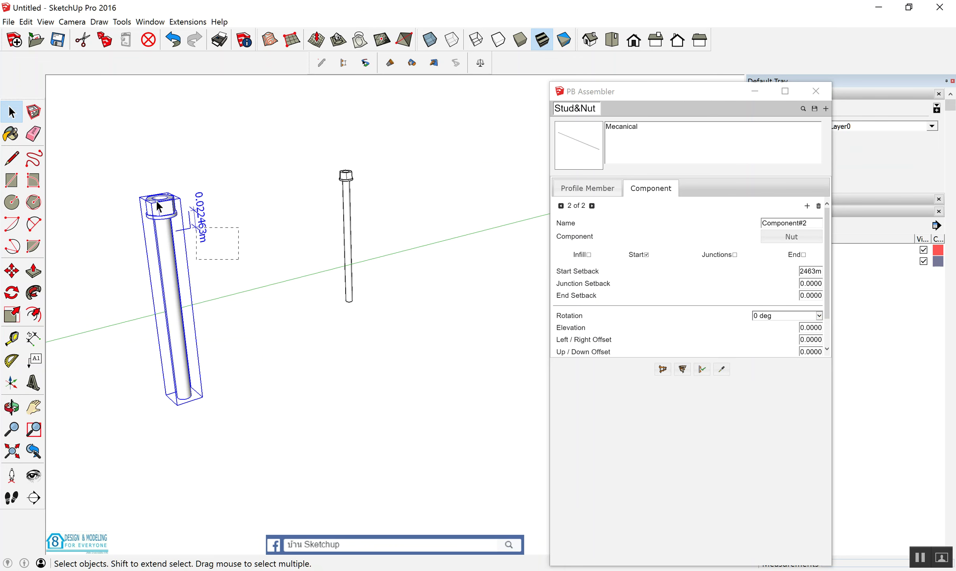
pyautogui.press('Delete')
pyautogui.scroll(2, 348, 166)
pyautogui.scroll(1, 347, 179)
pyautogui.scroll(2, 347, 179)
pyautogui.scroll(2, 347, 179)
pyautogui.scroll(2, 347, 178)
pyautogui.moveTo(201, 184); pyautogui.dragTo(209, 186, button='middle')
pyautogui.scroll(-1, 338, 198)
pyautogui.scroll(-2, 338, 199)
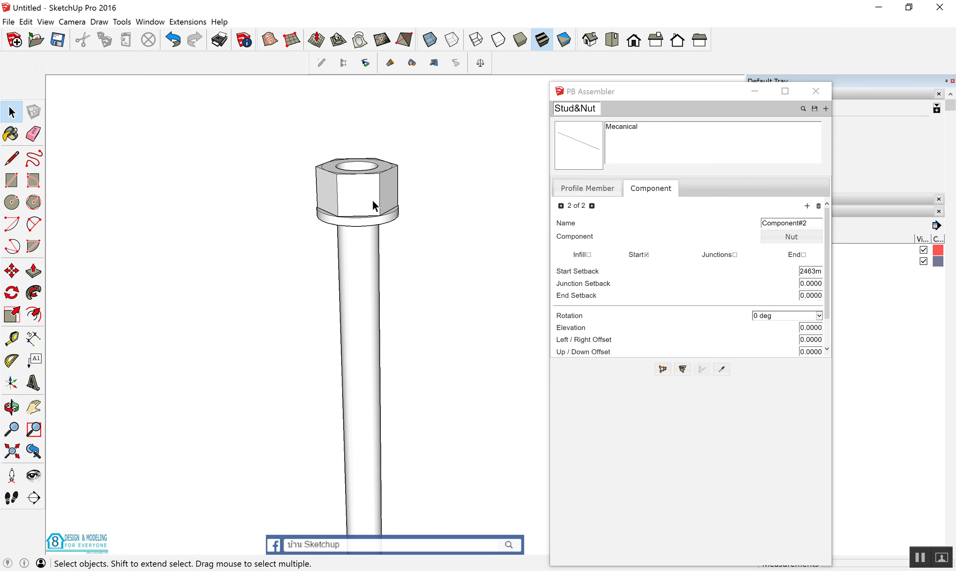
pyautogui.scroll(2, 402, 210)
pyautogui.scroll(1, 403, 213)
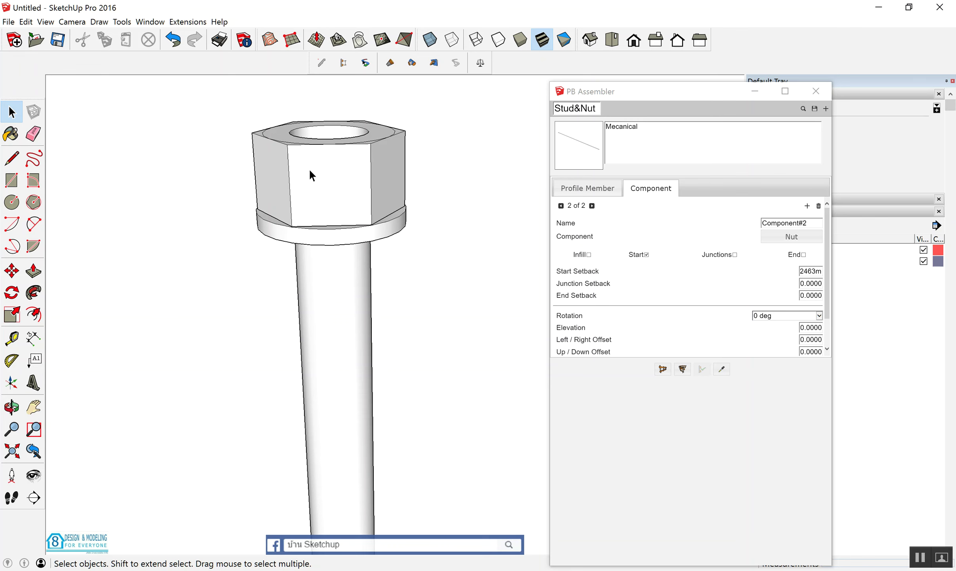
pyautogui.scroll(-1, 346, 197)
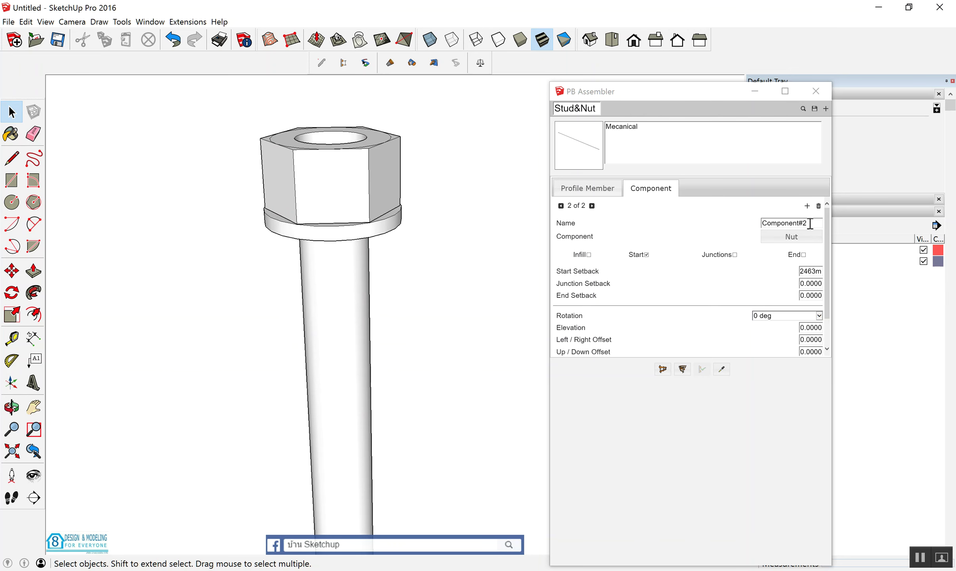
# Rename Component#2 to Nut-Top, matching the Washer-Top component name
pyautogui.click(760, 224)
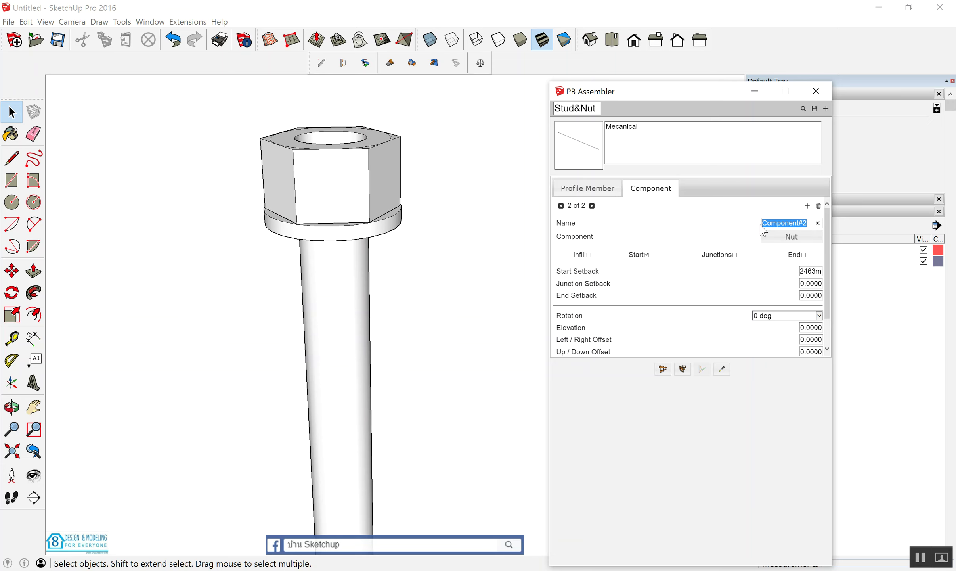
pyautogui.write('t')
pyautogui.click(560, 206)
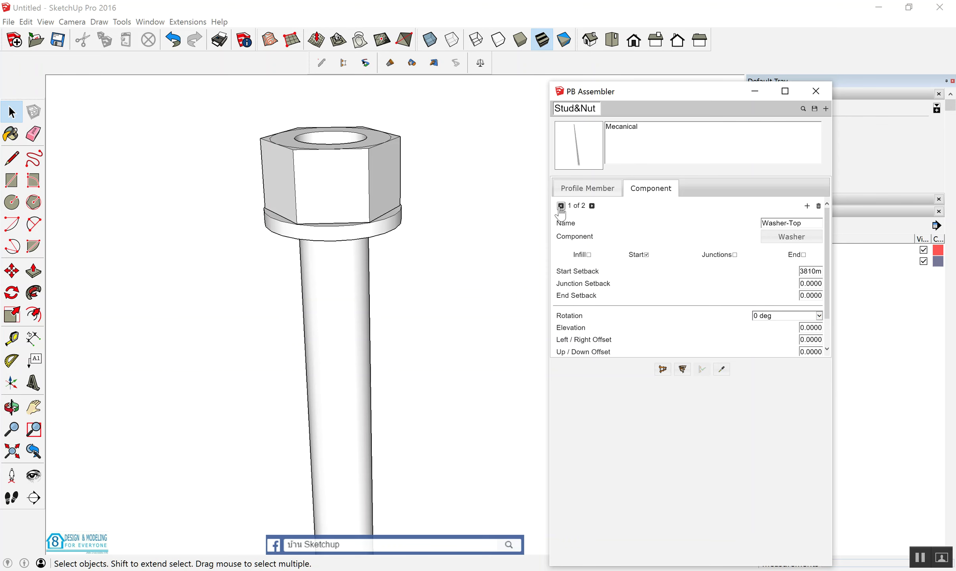
pyautogui.click(591, 205)
pyautogui.doubleClick(812, 225)
pyautogui.moveTo(813, 224); pyautogui.dragTo(734, 218)
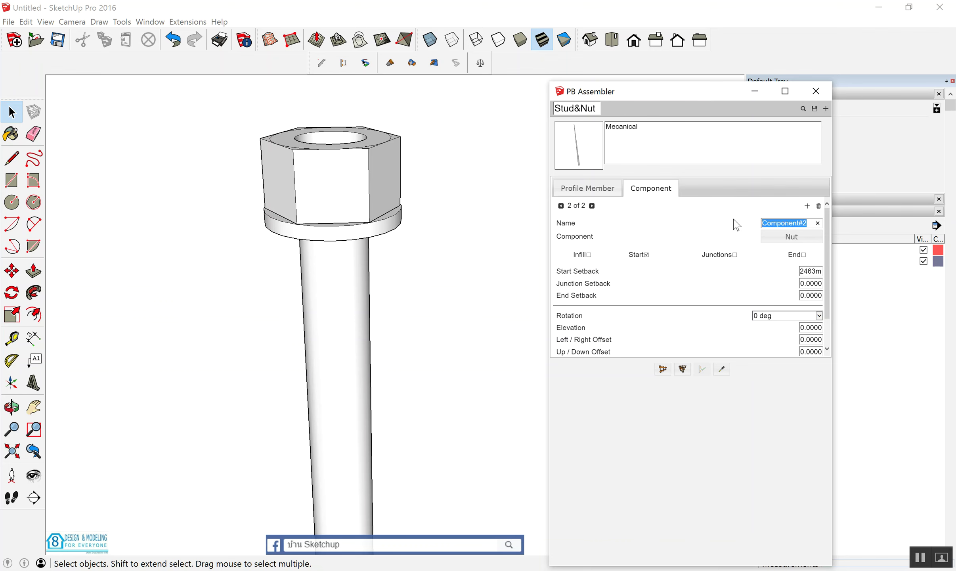
pyautogui.write('Nut-Top')
# Set the Stud profile member's start setback to -0.04 and rebuild the assembly
pyautogui.click(343, 182)
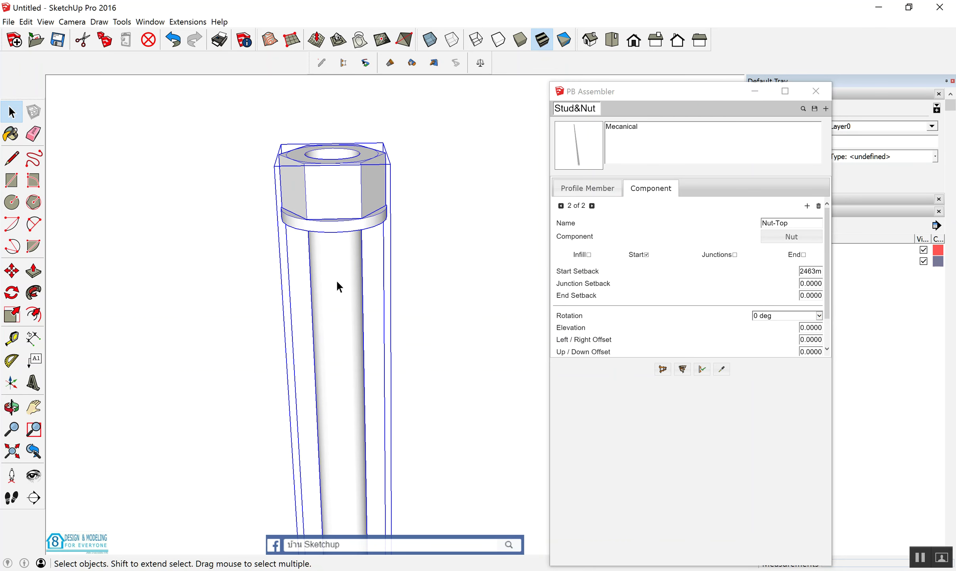
pyautogui.click(586, 187)
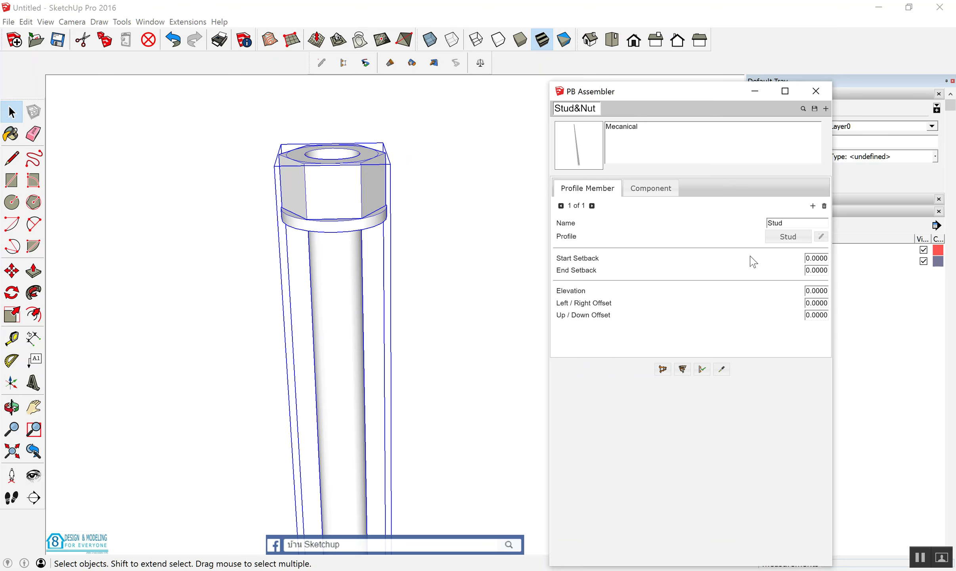
pyautogui.doubleClick(818, 258)
pyautogui.tripleClick(818, 259)
pyautogui.press('BackSpace')
pyautogui.write('4')
pyautogui.click(701, 369)
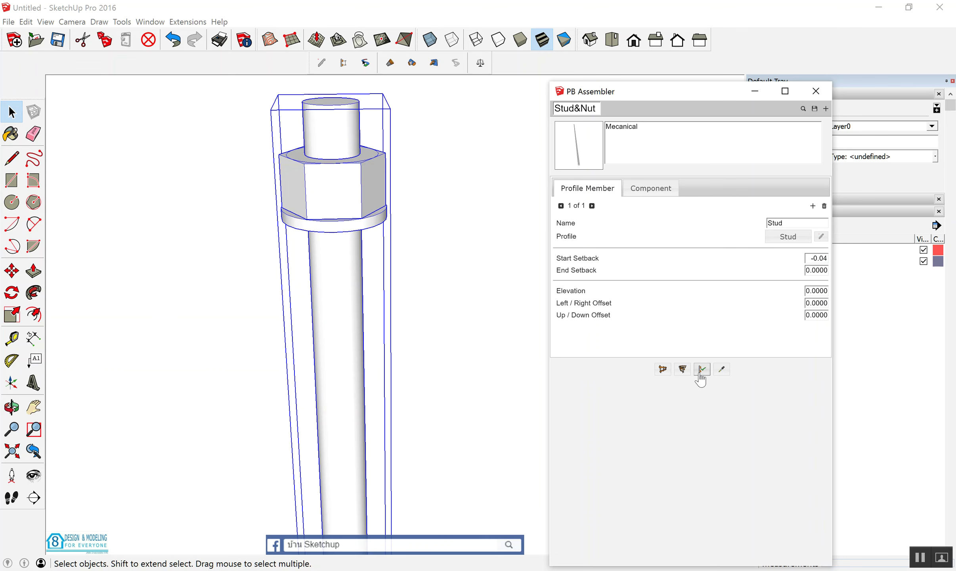
pyautogui.scroll(-2, 351, 186)
# Move the Stud&Nut assembly beside the plain labelled Stud near the origin
pyautogui.click(422, 206)
pyautogui.scroll(-3, 364, 194)
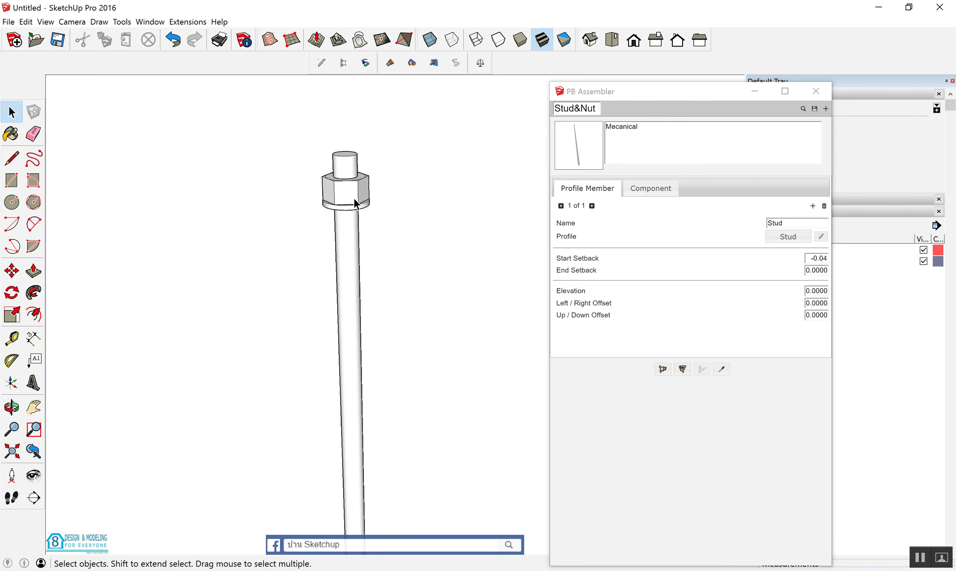
pyautogui.scroll(-2, 357, 200)
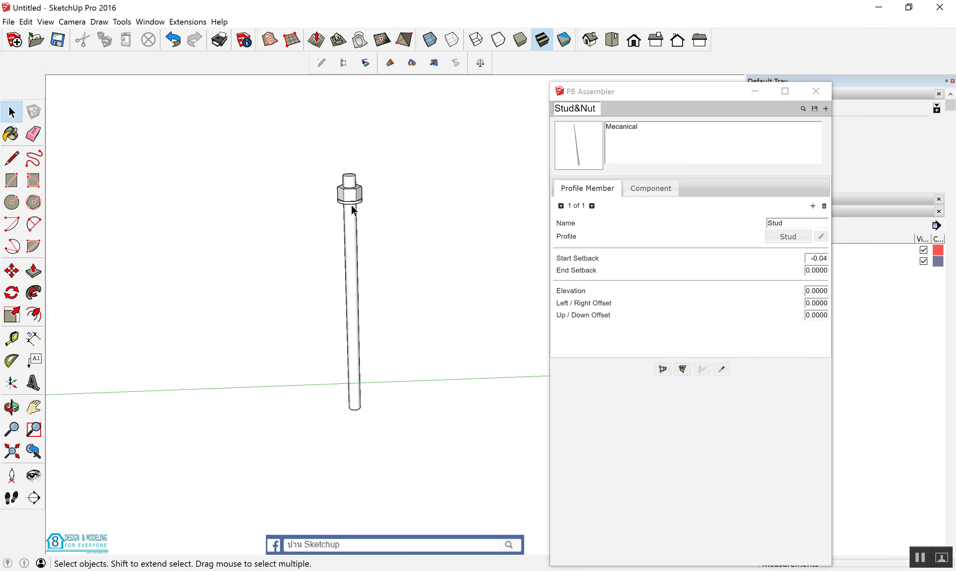
pyautogui.scroll(-2, 354, 208)
pyautogui.scroll(-1, 354, 207)
pyautogui.scroll(-2, 354, 205)
pyautogui.scroll(-1, 352, 203)
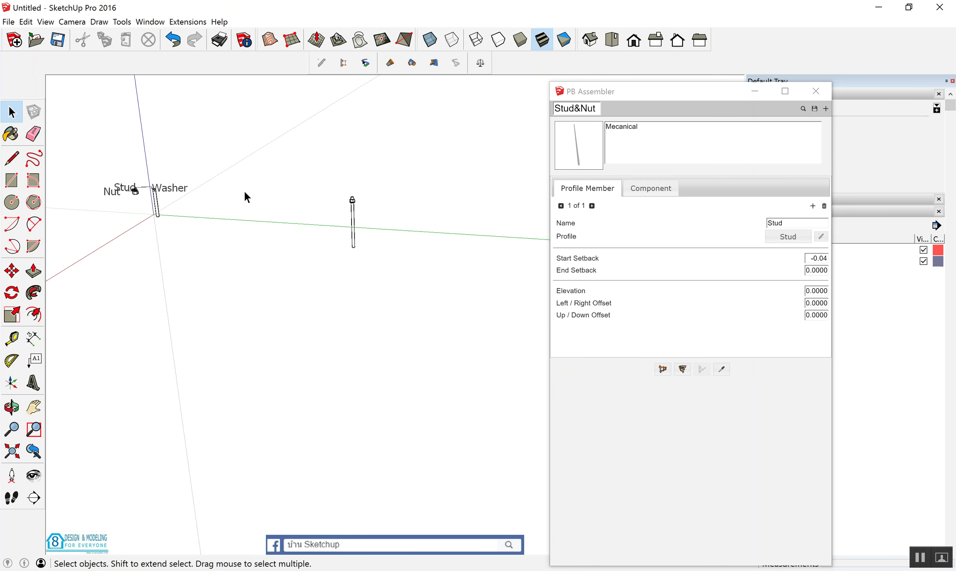
pyautogui.moveTo(294, 180); pyautogui.dragTo(420, 306)
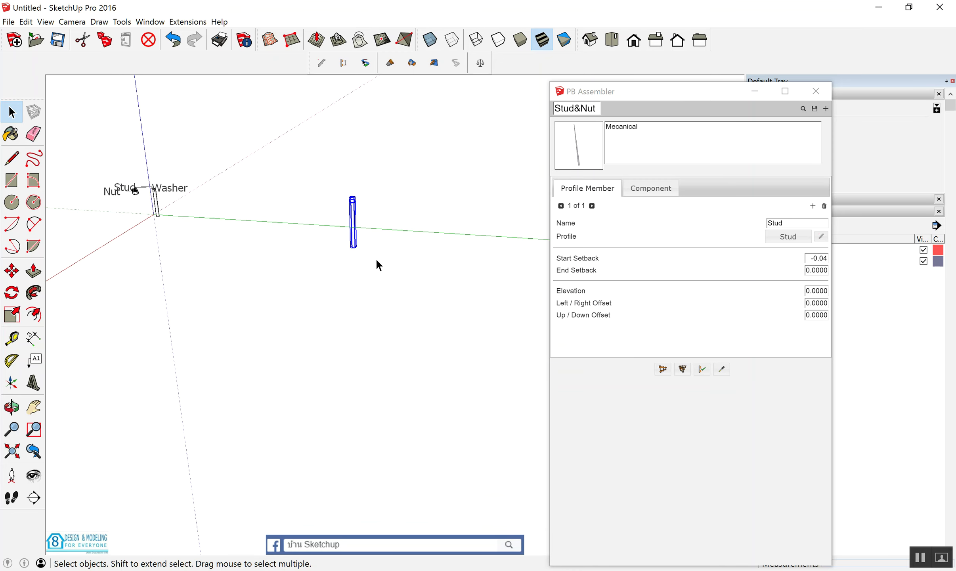
pyautogui.press('m')
pyautogui.click(348, 246)
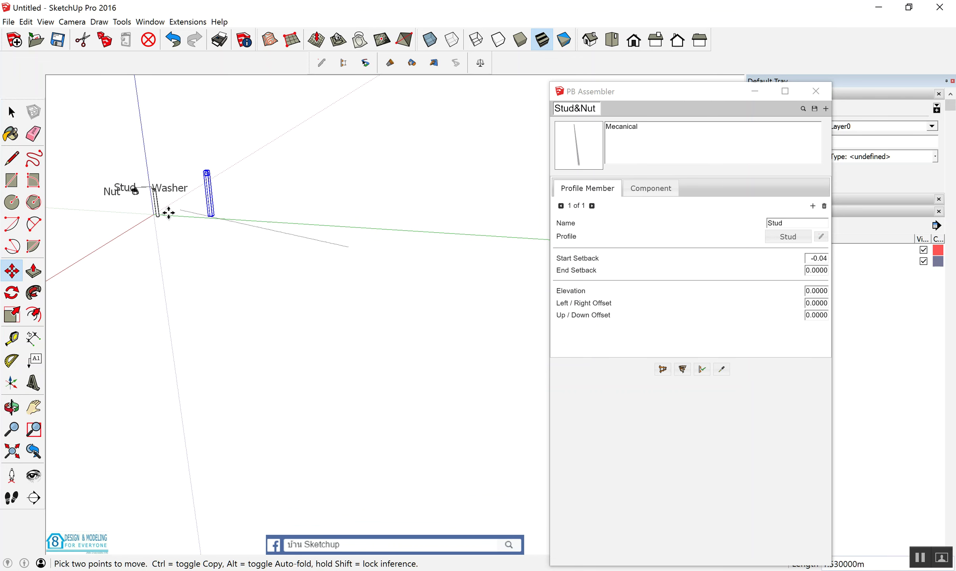
pyautogui.click(149, 183)
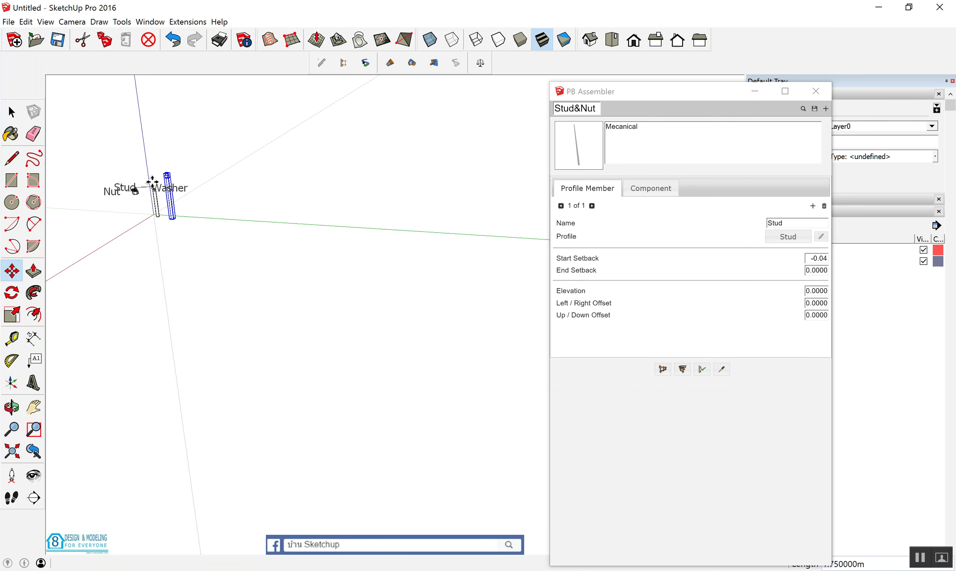
# Deselect the assembly and begin a vertical line beside the studs
pyautogui.scroll(1, 152, 177)
pyautogui.press('space')
pyautogui.scroll(2, 151, 178)
pyautogui.scroll(2, 152, 181)
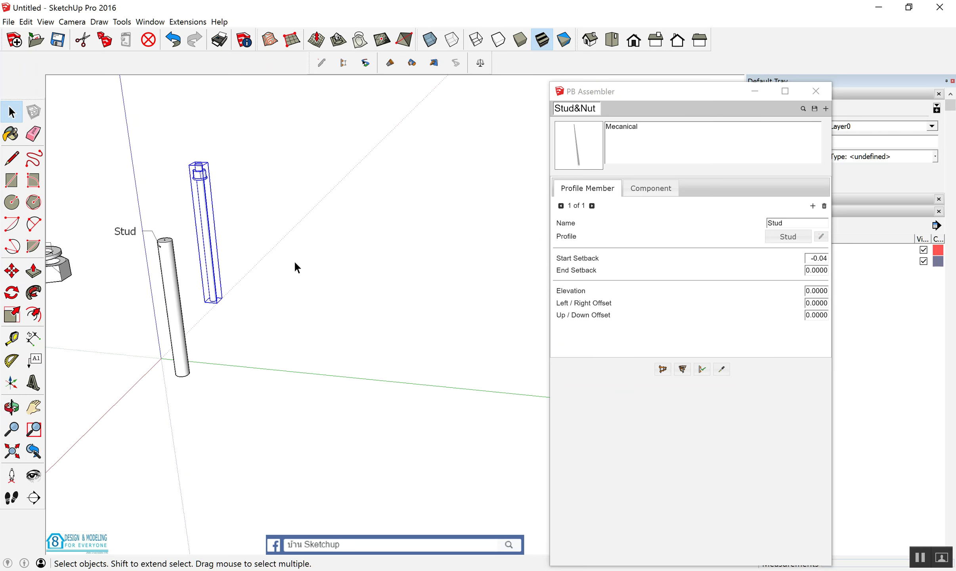
pyautogui.click(295, 266)
pyautogui.press('l')
pyautogui.click(350, 356)
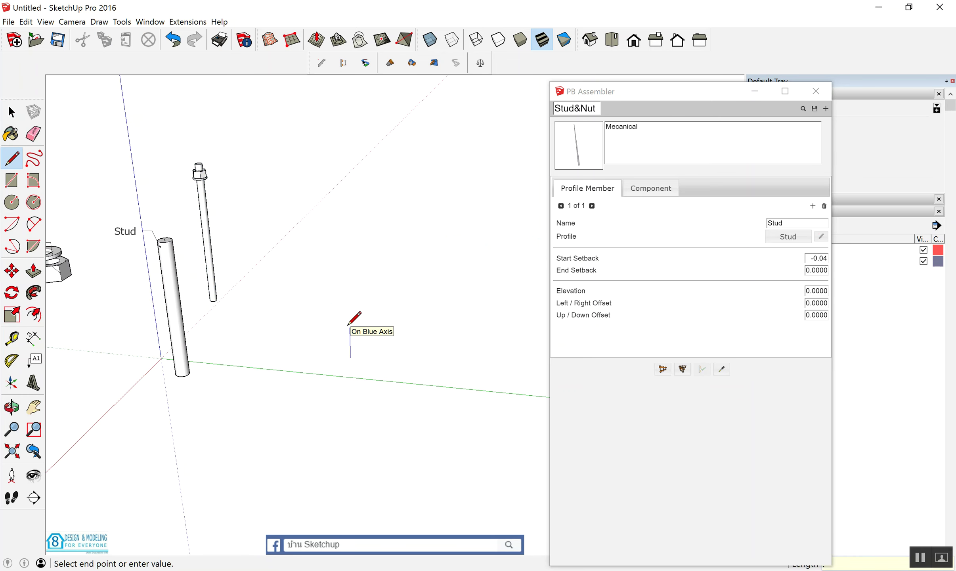
# Build a trial stud assembly along the just-drawn vertical line, then delete it
pyautogui.press('Return')
pyautogui.press('space')
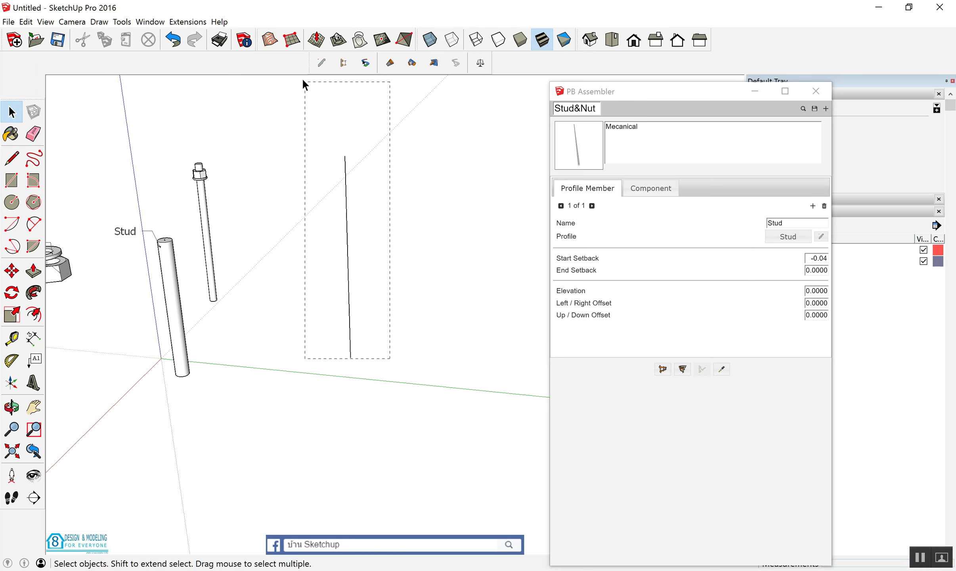
pyautogui.moveTo(390, 358); pyautogui.dragTo(303, 80)
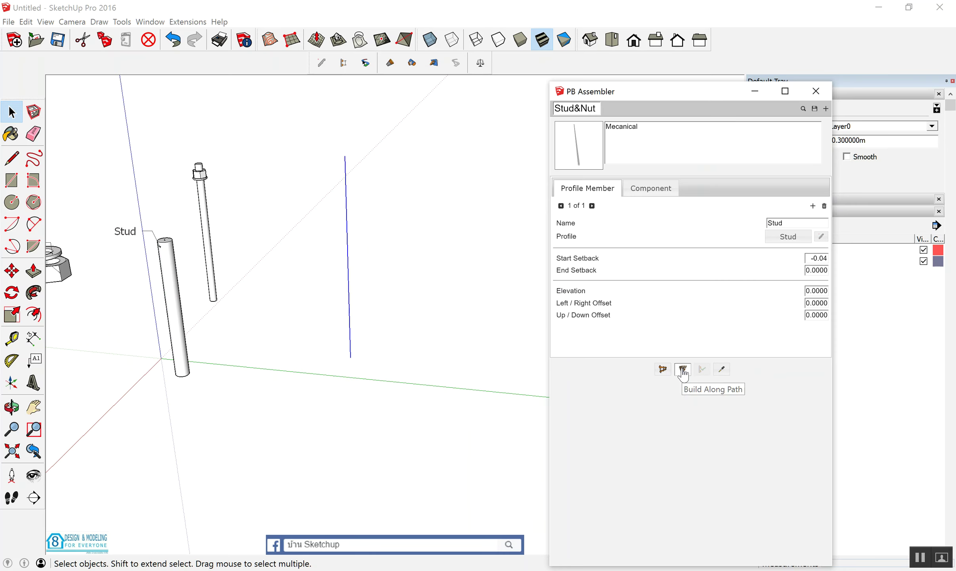
pyautogui.click(682, 369)
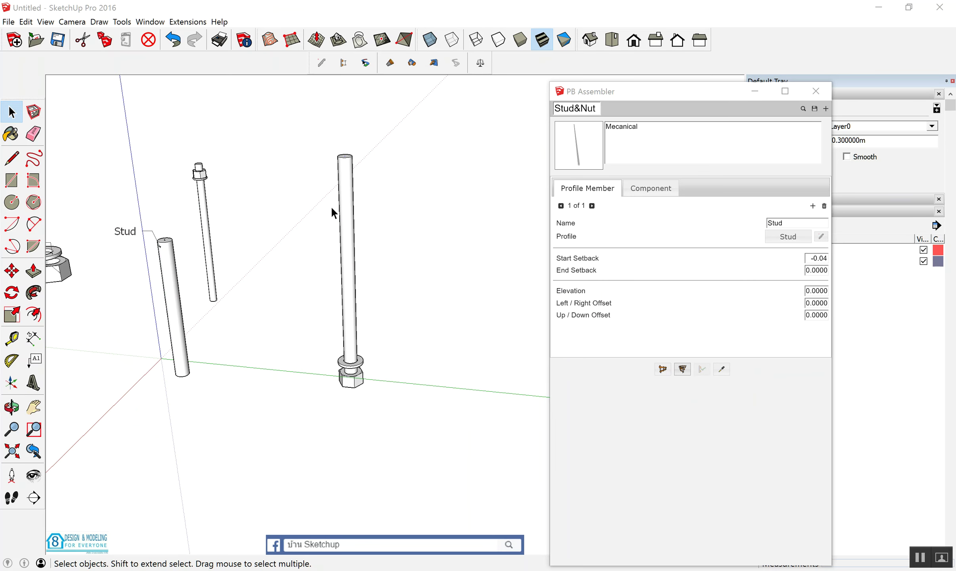
pyautogui.moveTo(264, 137); pyautogui.dragTo(443, 435)
pyautogui.press('Delete')
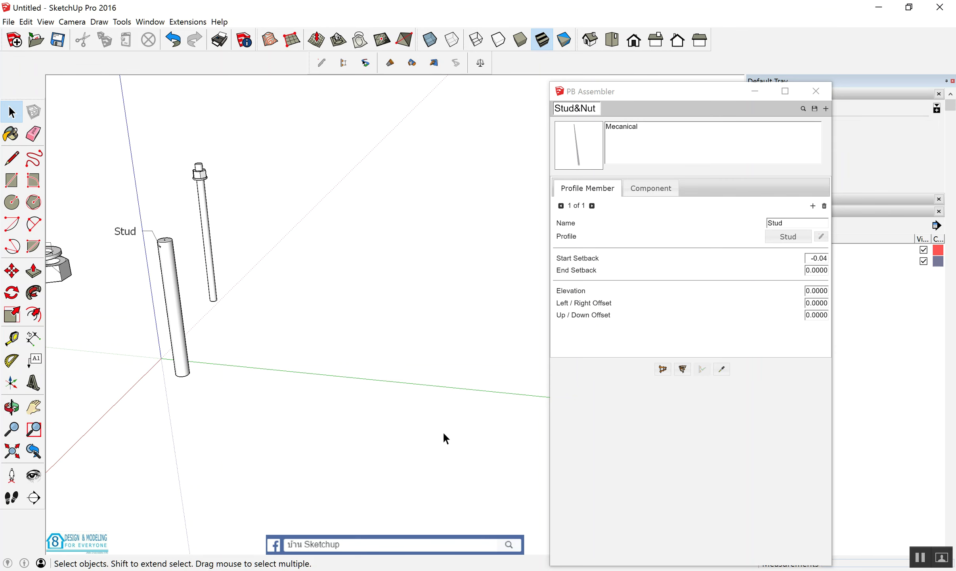
# Draw a second vertical line, build another trial assembly on it, then delete it
pyautogui.press('l')
pyautogui.click(330, 145)
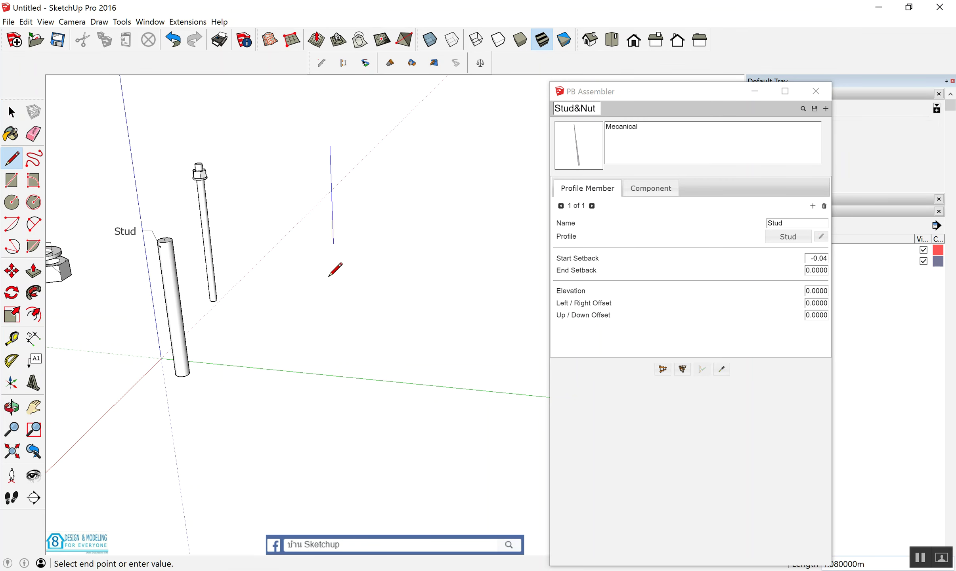
pyautogui.click(337, 342)
pyautogui.press('space')
pyautogui.moveTo(253, 110); pyautogui.dragTo(421, 385)
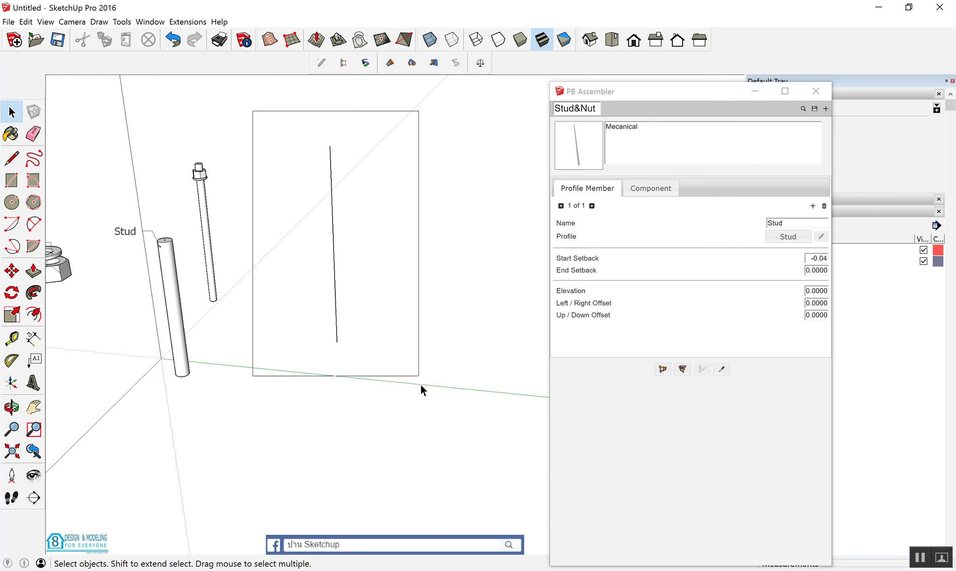
pyautogui.click(683, 369)
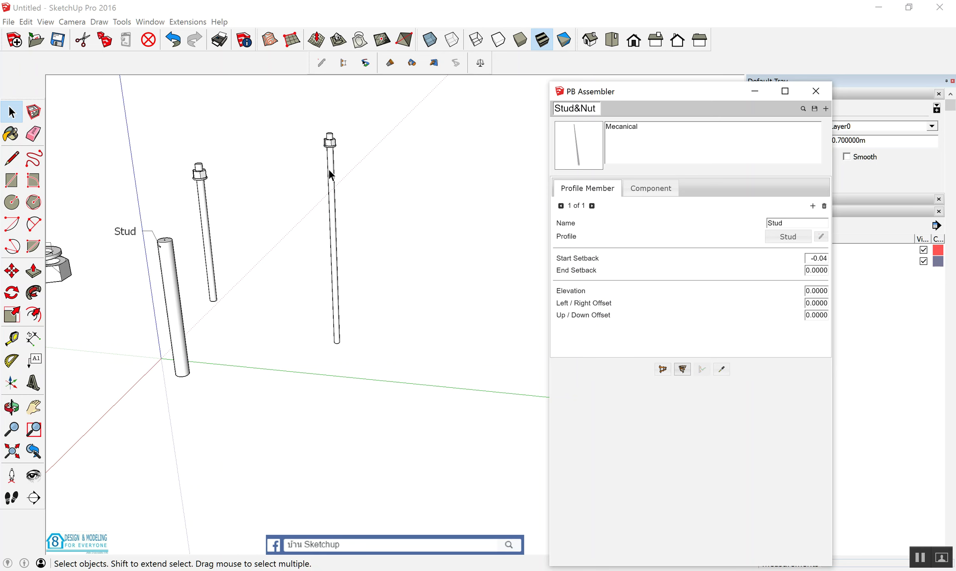
pyautogui.moveTo(331, 167); pyautogui.dragTo(332, 202, button='middle')
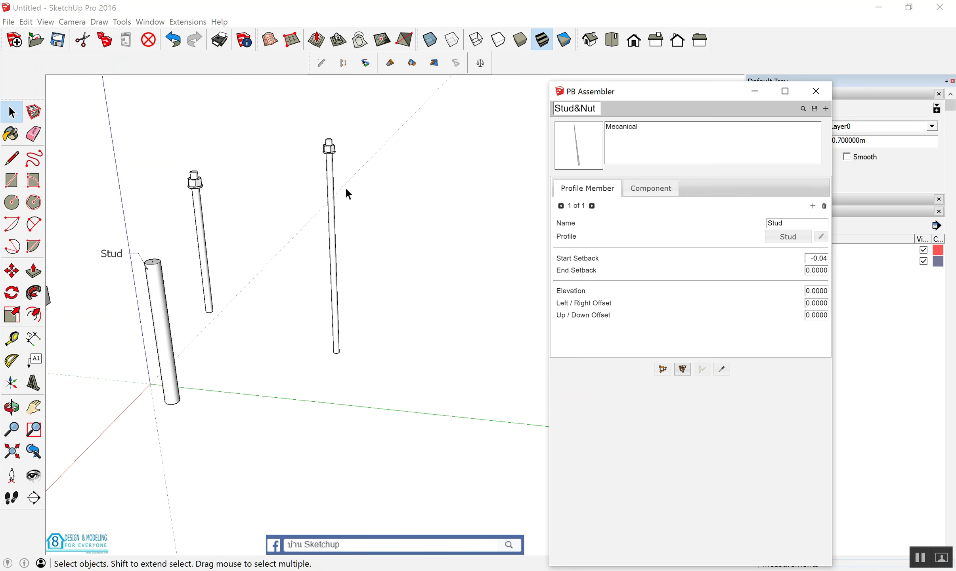
pyautogui.click(326, 156)
pyautogui.press('Delete')
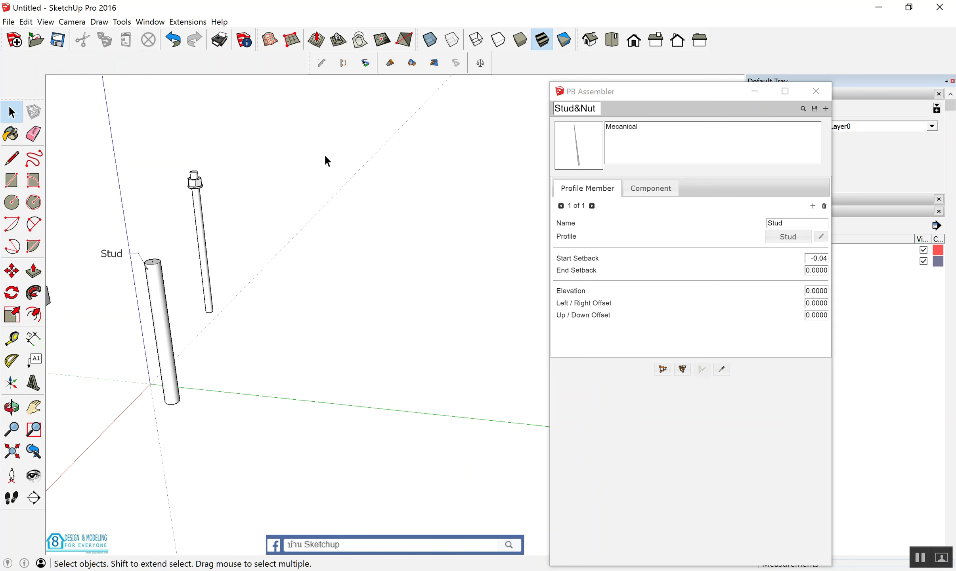
# Build a stud assembly along a new 0.1 m vertical line and orbit to view it
pyautogui.press('l')
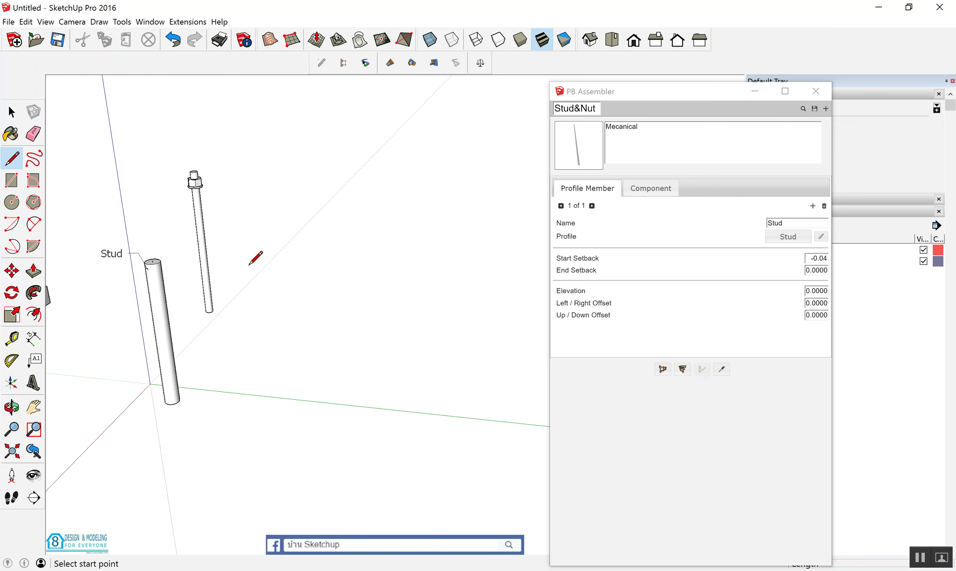
pyautogui.click(250, 264)
pyautogui.write('0.1')
pyautogui.press('Return')
pyautogui.press('space')
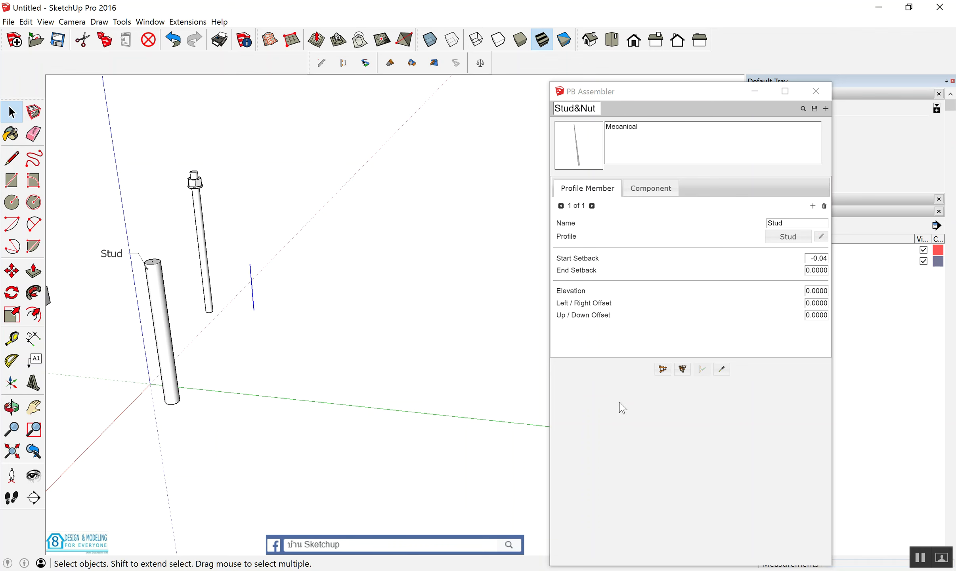
pyautogui.click(682, 370)
pyautogui.scroll(2, 239, 284)
pyautogui.scroll(2, 237, 284)
pyautogui.moveTo(237, 284)
pyautogui.mouseDown(button='middle')
pyautogui.moveTo(335, 209)
pyautogui.moveTo(326, 222)
pyautogui.mouseUp(button='middle')
pyautogui.scroll(-3, 326, 223)
pyautogui.scroll(-3, 213, 319)
pyautogui.scroll(-2, 262, 252)
pyautogui.moveTo(293, 278)
pyautogui.mouseDown(button='middle')
pyautogui.moveTo(86, 312)
pyautogui.moveTo(259, 216)
pyautogui.mouseUp(button='middle')
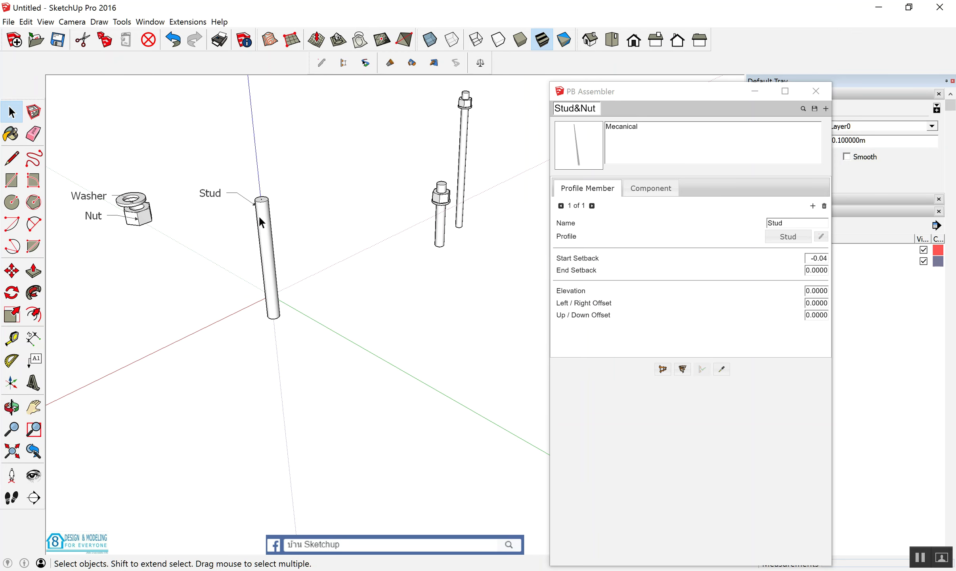
# Delete the plain labelled stud and the tall test stud assembly
pyautogui.moveTo(196, 167); pyautogui.dragTo(194, 166)
pyautogui.press('Delete')
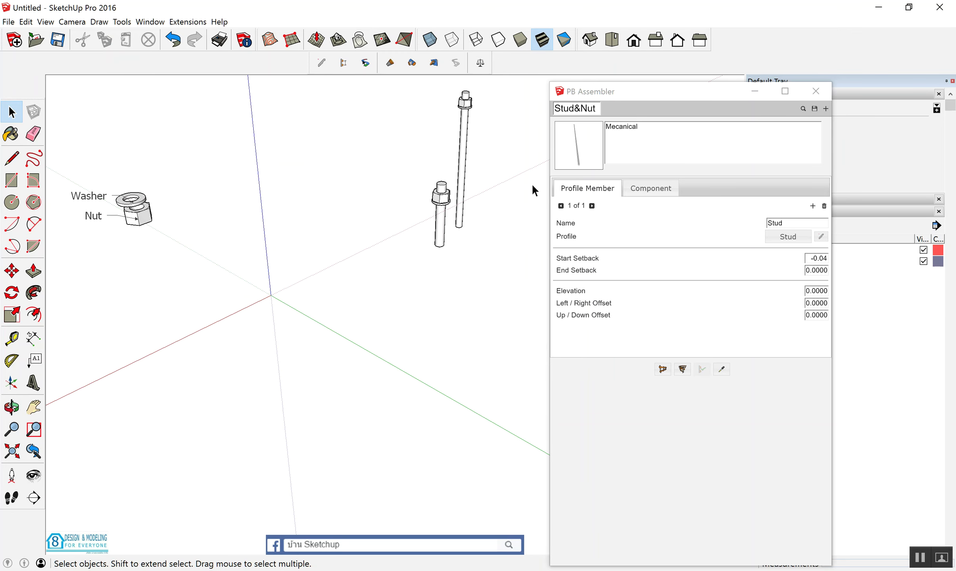
pyautogui.click(458, 122)
pyautogui.press('Delete')
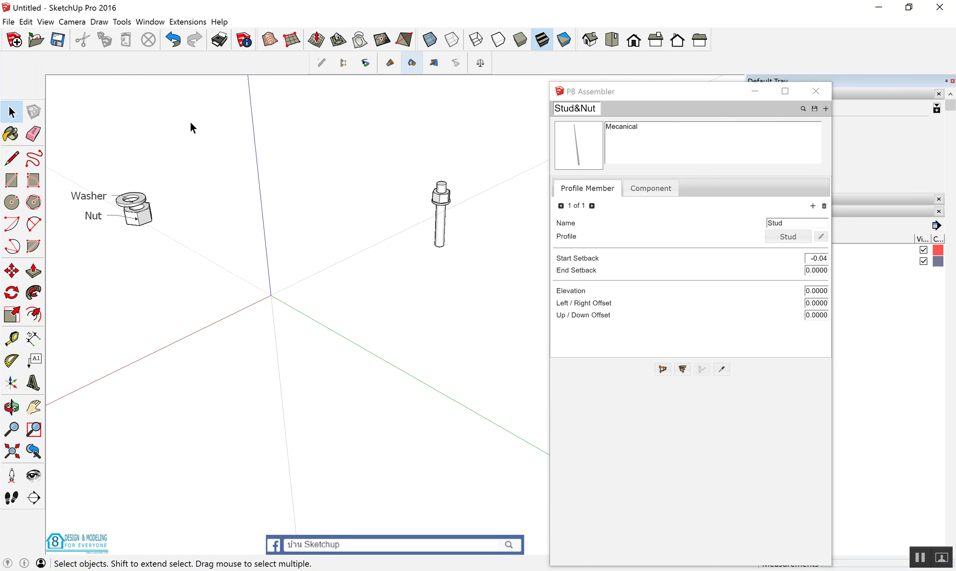
# Move the Washer and Nut parts closer to the short stud assembly
pyautogui.moveTo(48, 154); pyautogui.dragTo(190, 262)
pyautogui.press('m')
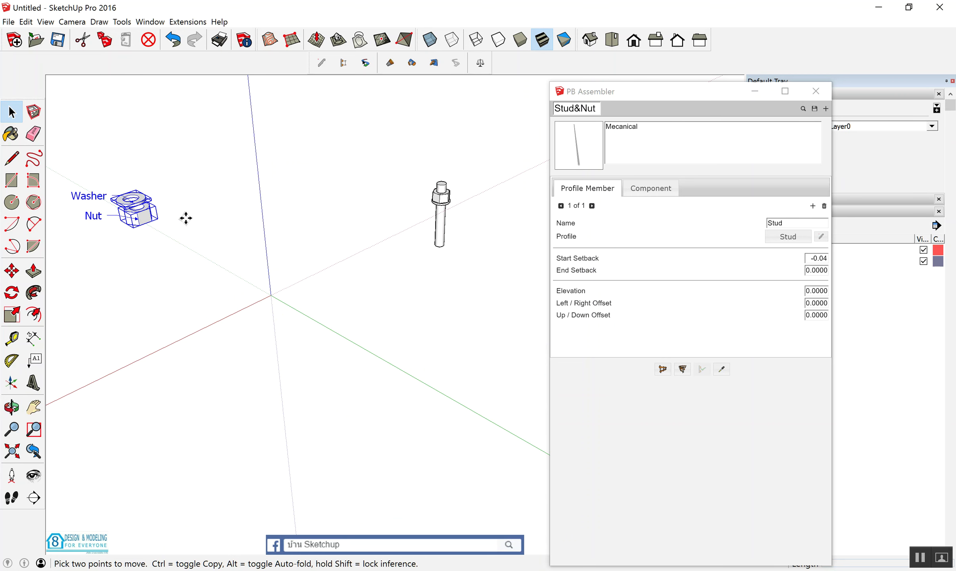
pyautogui.click(195, 222)
pyautogui.click(383, 206)
pyautogui.scroll(1, 434, 208)
pyautogui.moveTo(351, 218); pyautogui.dragTo(284, 216, button='middle')
pyautogui.scroll(-3, 284, 215)
pyautogui.scroll(-3, 277, 222)
pyautogui.click(477, 250)
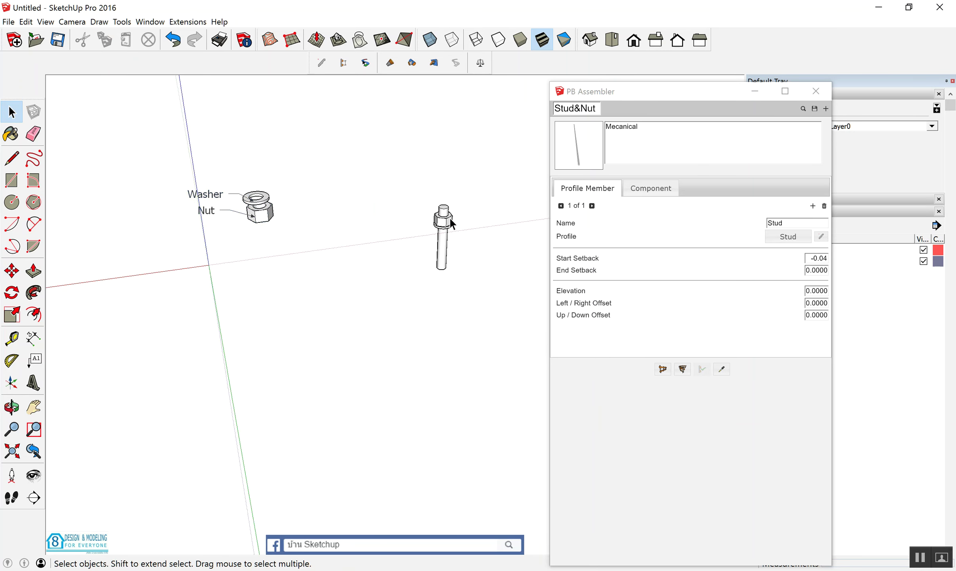
pyautogui.scroll(2, 451, 220)
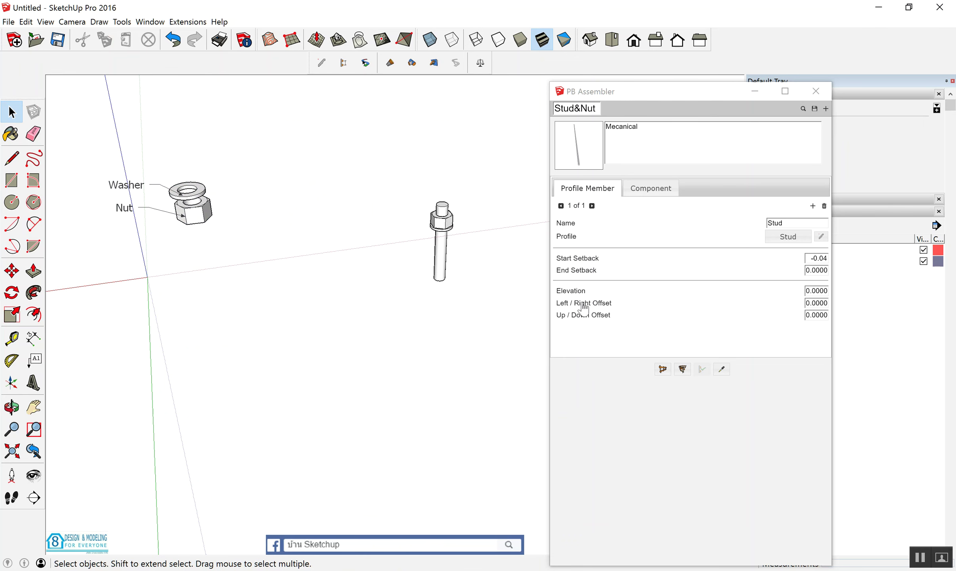
# Add the Washer from the model as Component#3 and rebuild the stud assembly
pyautogui.click(657, 188)
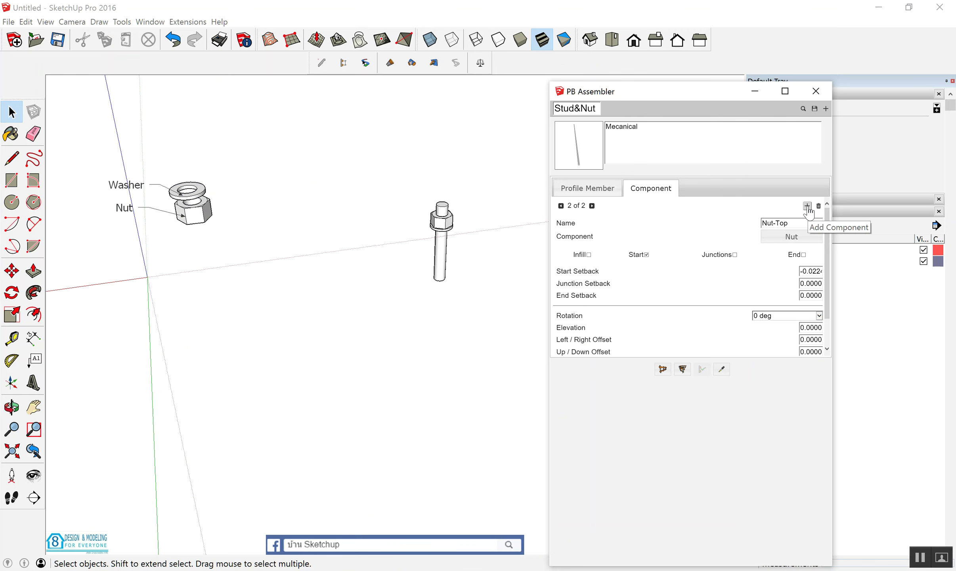
pyautogui.click(807, 206)
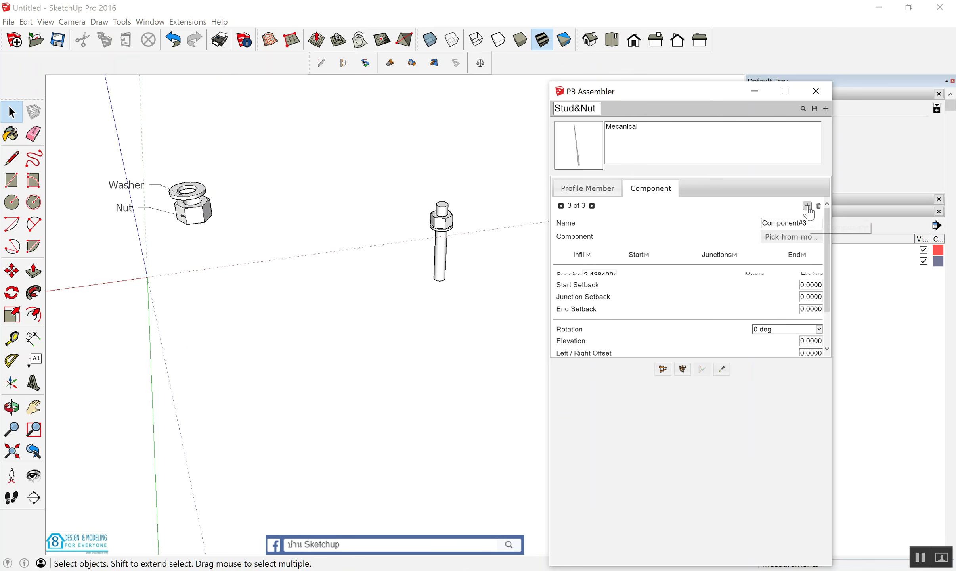
pyautogui.click(801, 237)
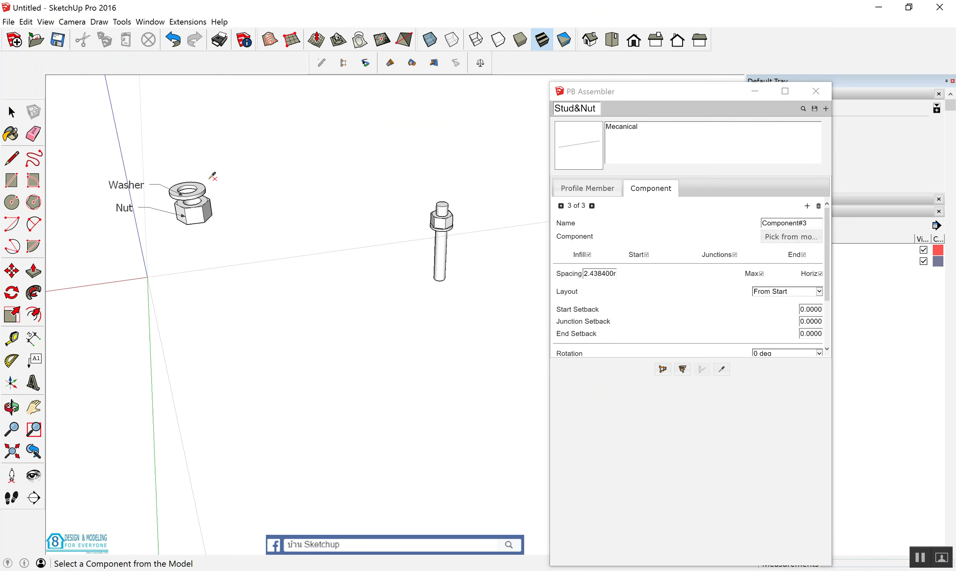
pyautogui.click(201, 187)
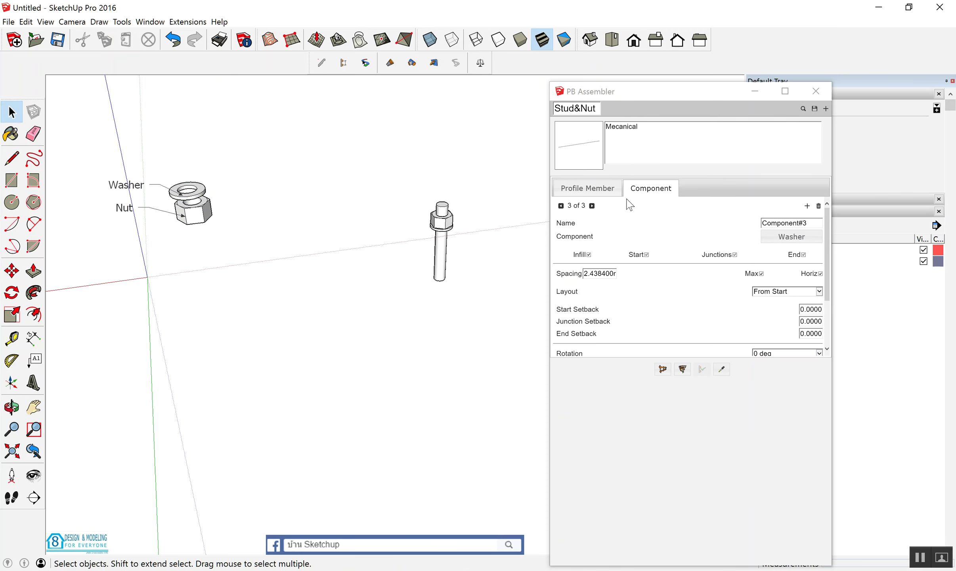
pyautogui.click(448, 229)
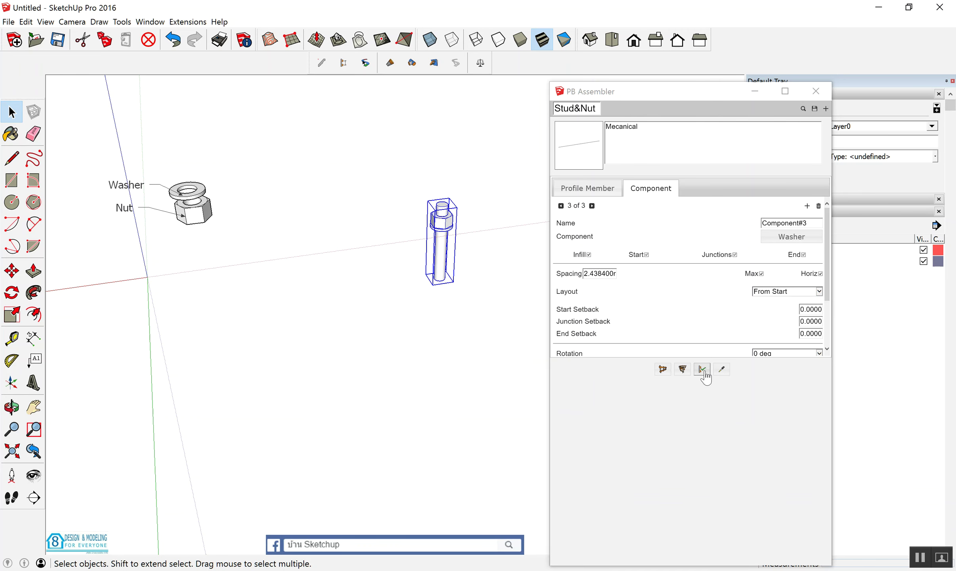
pyautogui.click(702, 369)
pyautogui.scroll(3, 449, 234)
pyautogui.scroll(2, 449, 234)
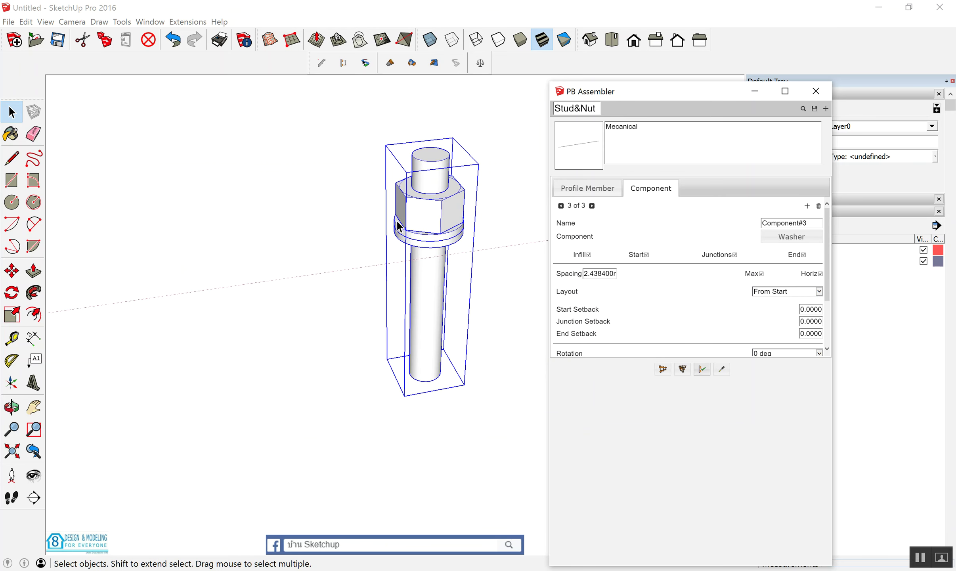
pyautogui.moveTo(401, 241); pyautogui.dragTo(398, 236, button='middle')
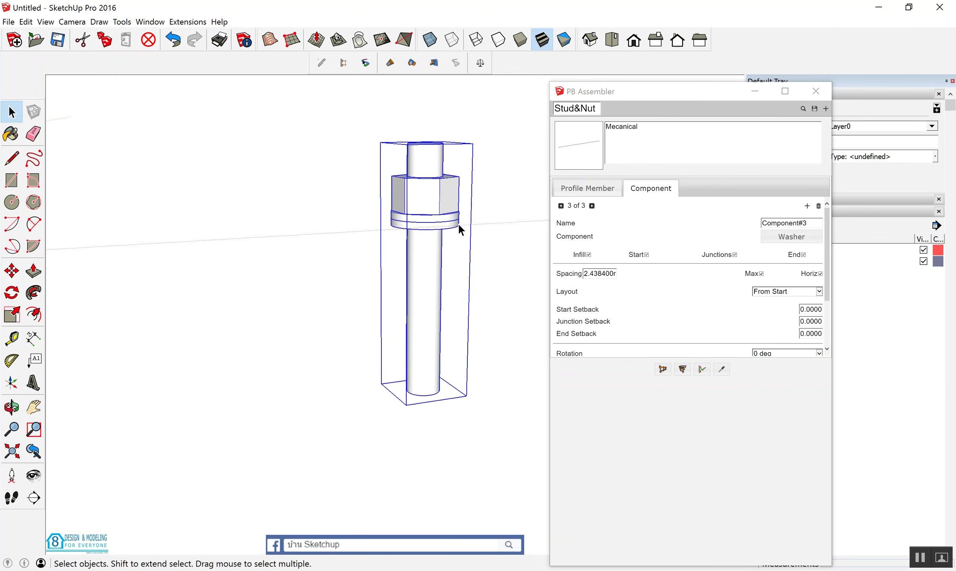
# Restrict the washer entry to End placement only and inspect the stud's base
pyautogui.click(588, 255)
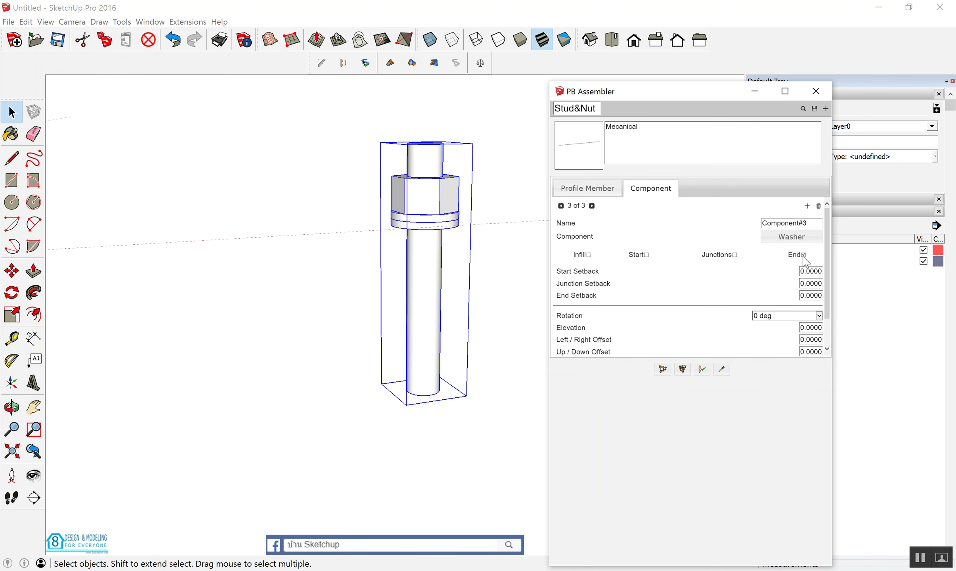
pyautogui.click(702, 370)
pyautogui.scroll(3, 438, 399)
pyautogui.moveTo(424, 395); pyautogui.dragTo(470, 228, button='middle')
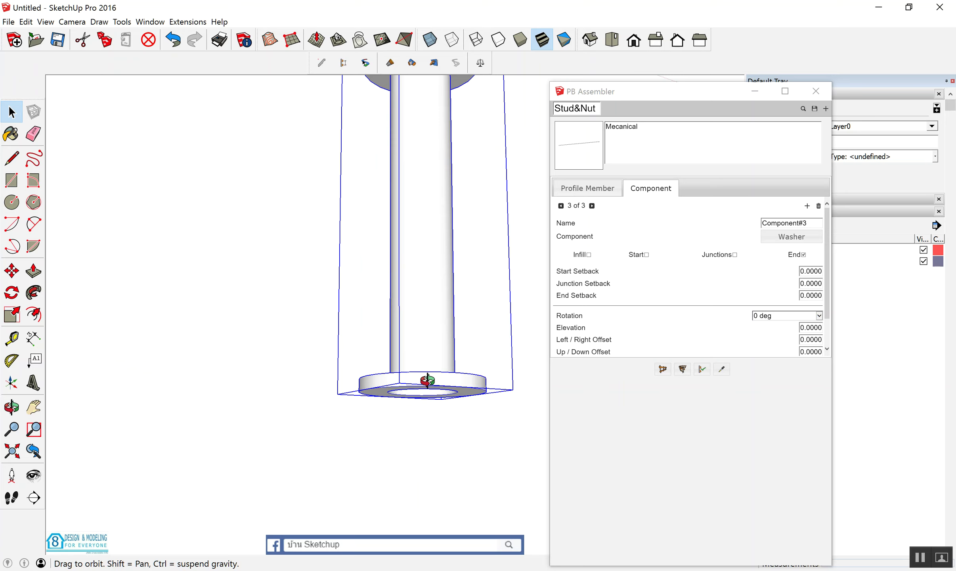
pyautogui.scroll(-2, 428, 380)
pyautogui.scroll(-2, 415, 337)
pyautogui.scroll(-3, 415, 337)
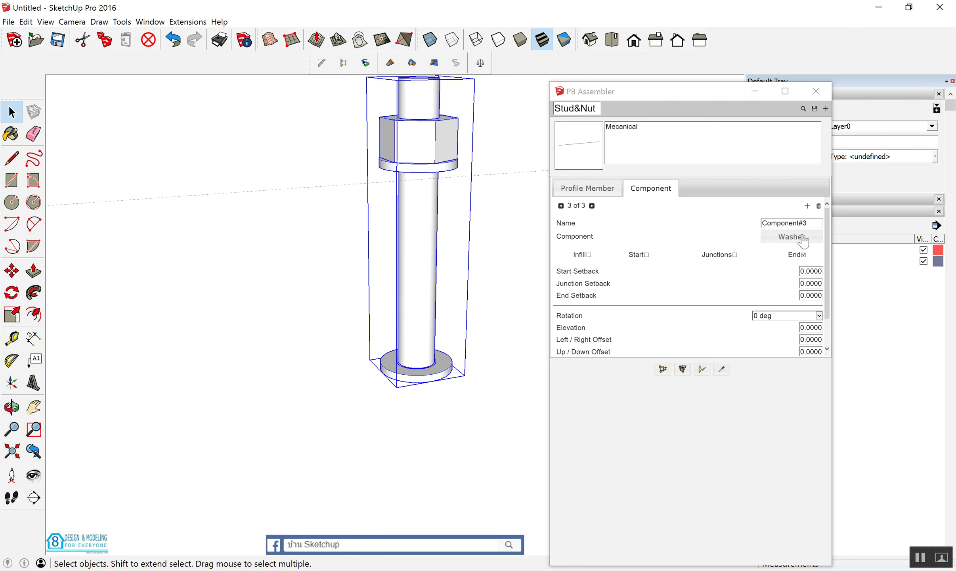
# Rename the third component entry to Washer-End
pyautogui.click(812, 222)
pyautogui.doubleClick(808, 222)
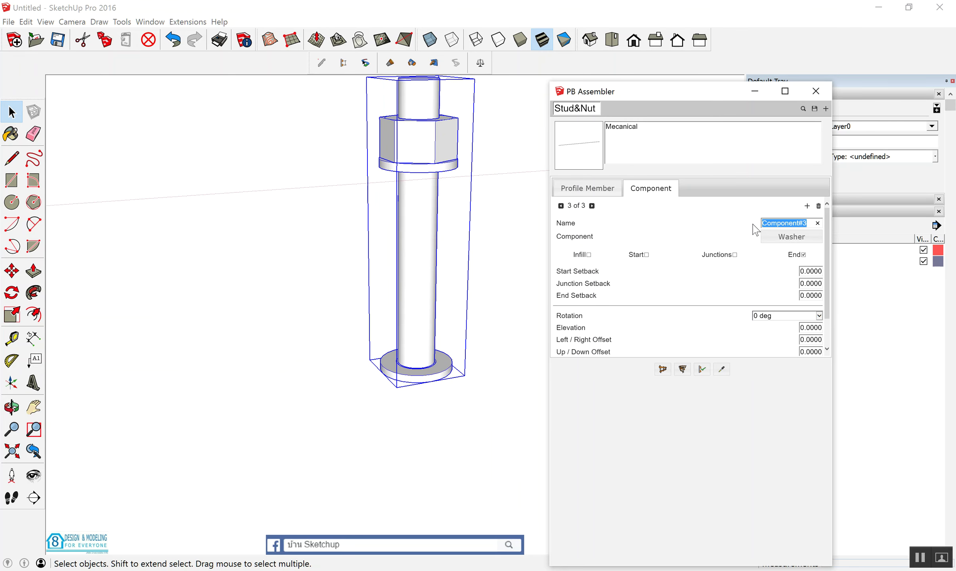
pyautogui.write('Washer-End')
pyautogui.click(476, 291)
pyautogui.click(411, 294)
pyautogui.scroll(-2, 410, 301)
pyautogui.scroll(-2, 409, 301)
pyautogui.scroll(-2, 408, 302)
pyautogui.scroll(-2, 406, 299)
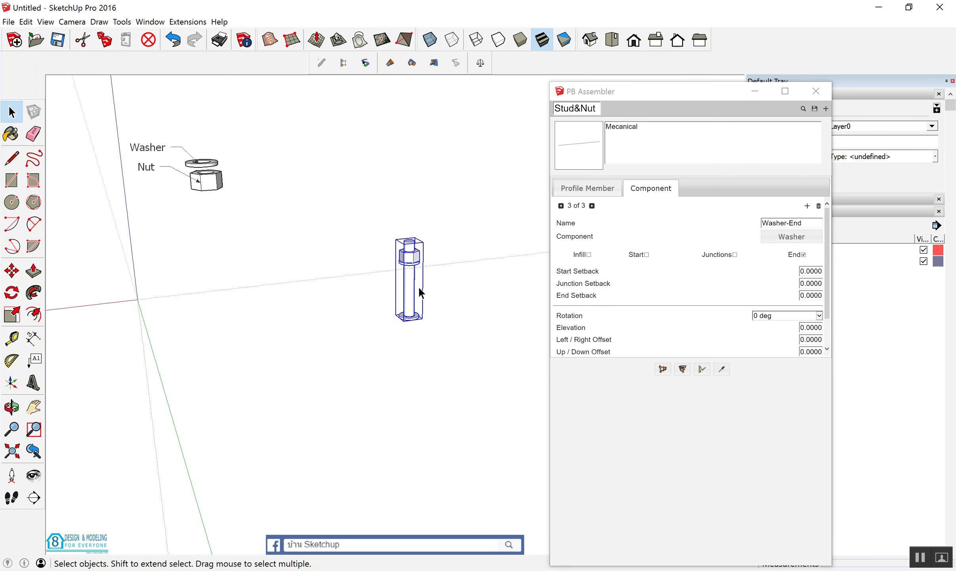
pyautogui.click(807, 207)
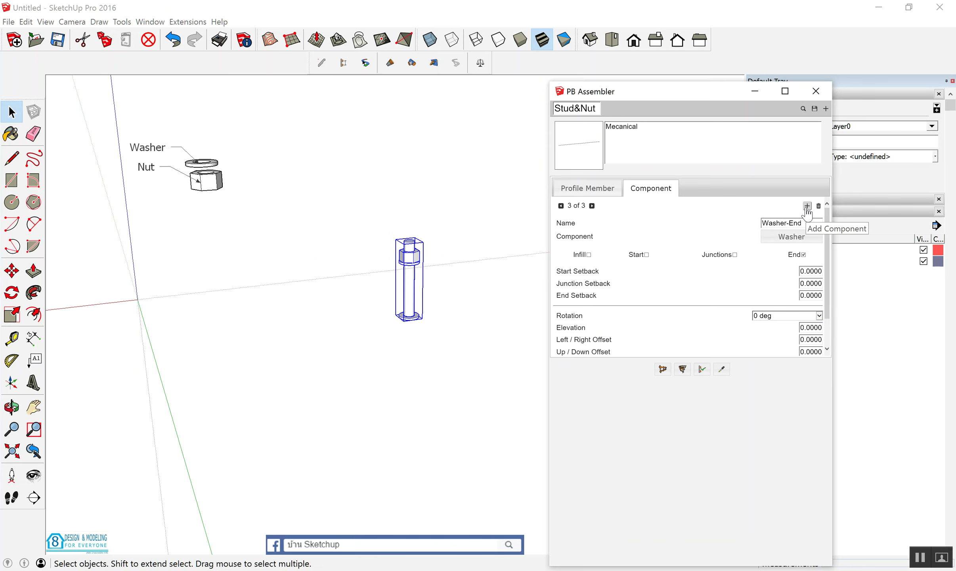
# Set Component#4 to the Nut placed only at the stud's End, and rebuild
pyautogui.click(793, 237)
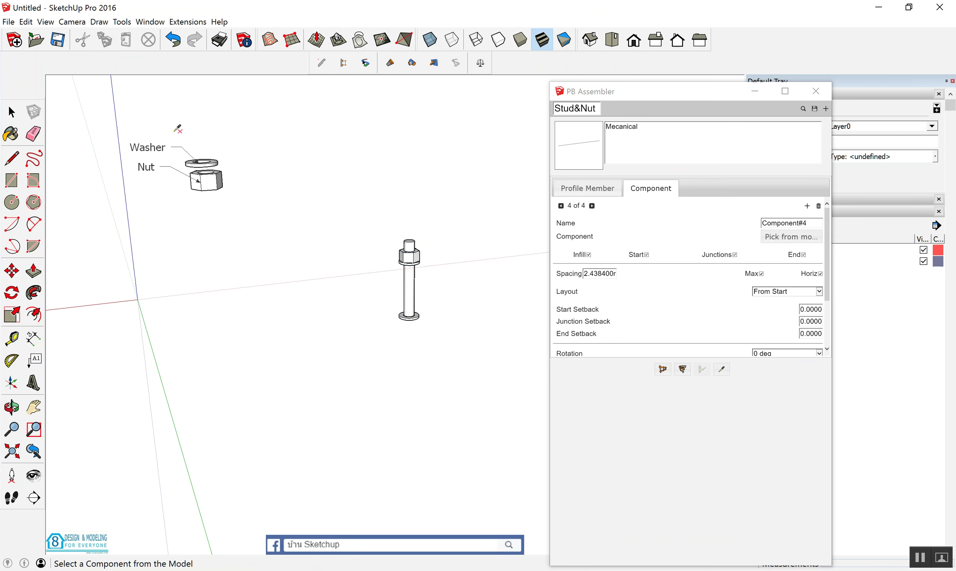
pyautogui.click(199, 181)
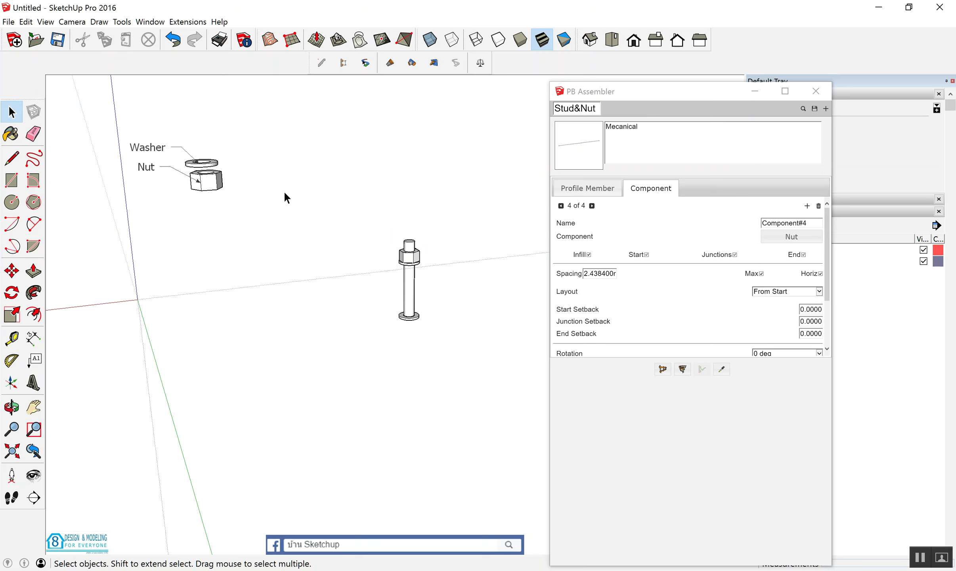
pyautogui.moveTo(579, 254)
pyautogui.click(589, 255)
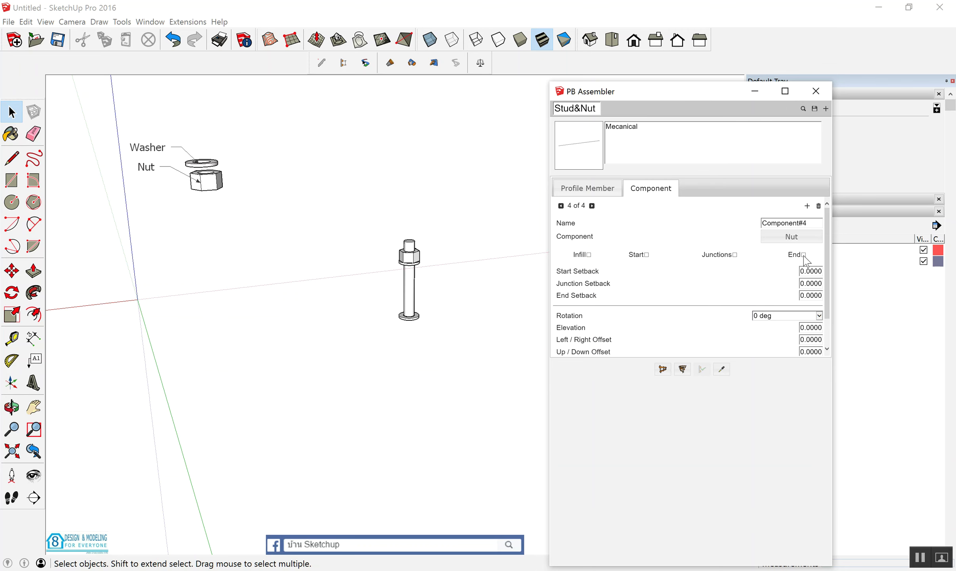
pyautogui.click(803, 255)
pyautogui.click(412, 253)
pyautogui.click(701, 369)
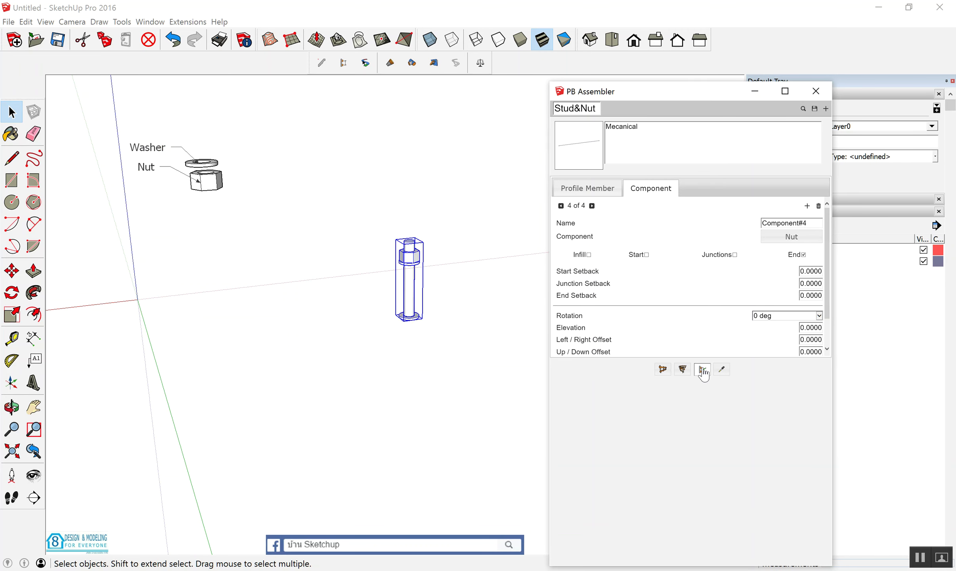
pyautogui.scroll(2, 414, 323)
pyautogui.scroll(1, 411, 321)
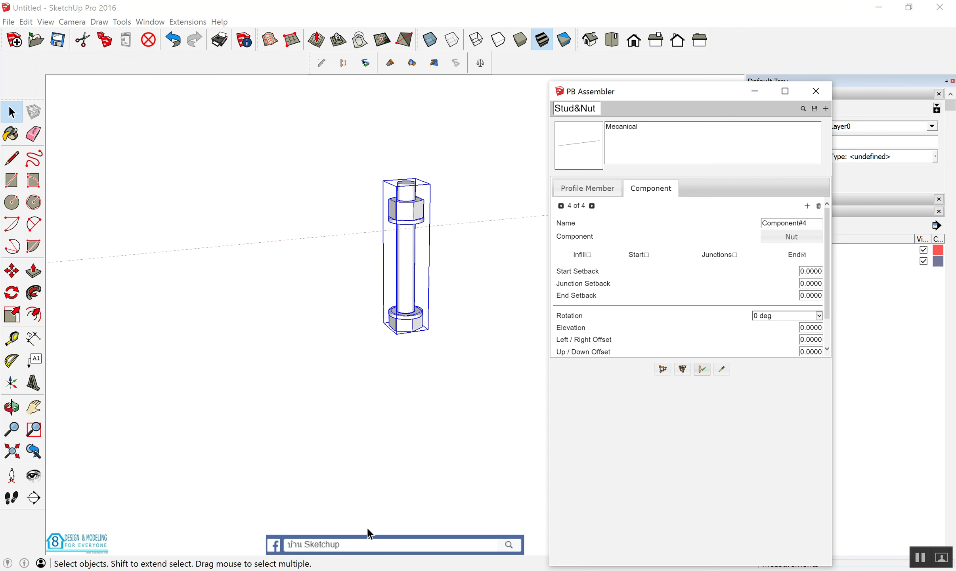
# Draw a short vertical edge beside the bottom washer spanning its thickness
pyautogui.click(420, 373)
pyautogui.scroll(3, 420, 348)
pyautogui.scroll(2, 440, 314)
pyautogui.moveTo(441, 304); pyautogui.dragTo(512, 248, button='middle')
pyautogui.scroll(2, 434, 296)
pyautogui.scroll(1, 434, 297)
pyautogui.scroll(1, 449, 281)
pyautogui.scroll(2, 459, 277)
pyautogui.press('l')
pyautogui.click(466, 272)
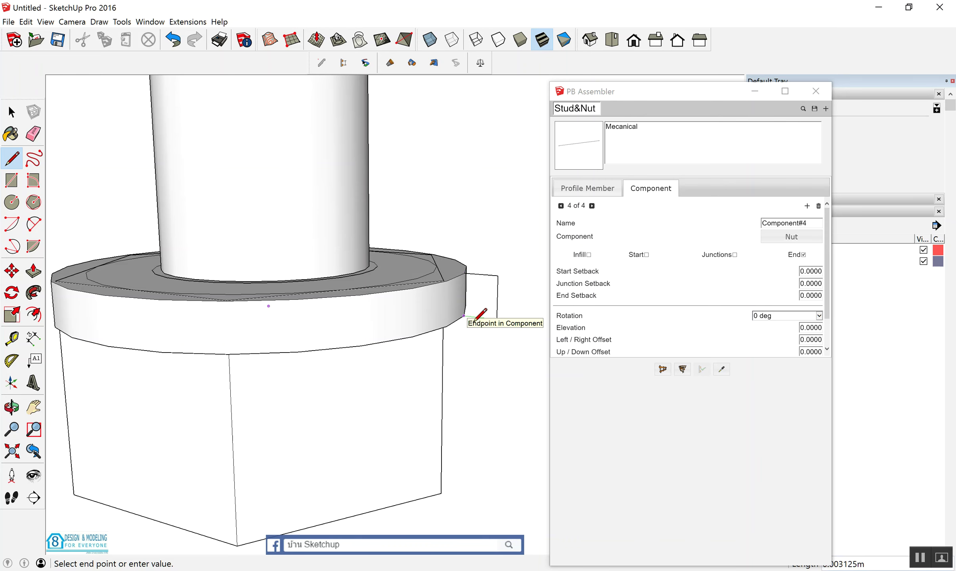
pyautogui.click(465, 316)
pyautogui.press('space')
pyautogui.click(33, 338)
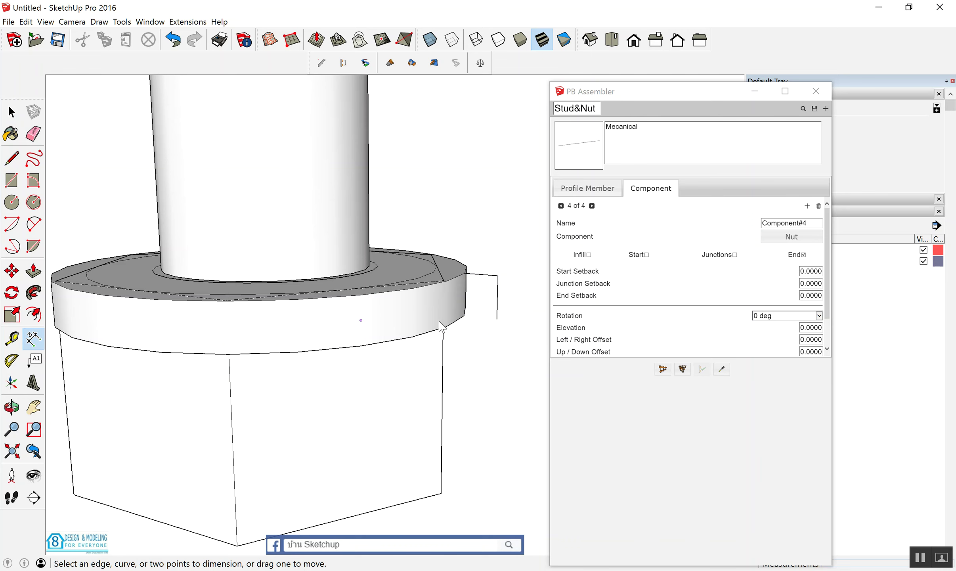
# Dimension the edge as 0.003810m and copy that value from the dimension text
pyautogui.click(498, 275)
pyautogui.click(497, 318)
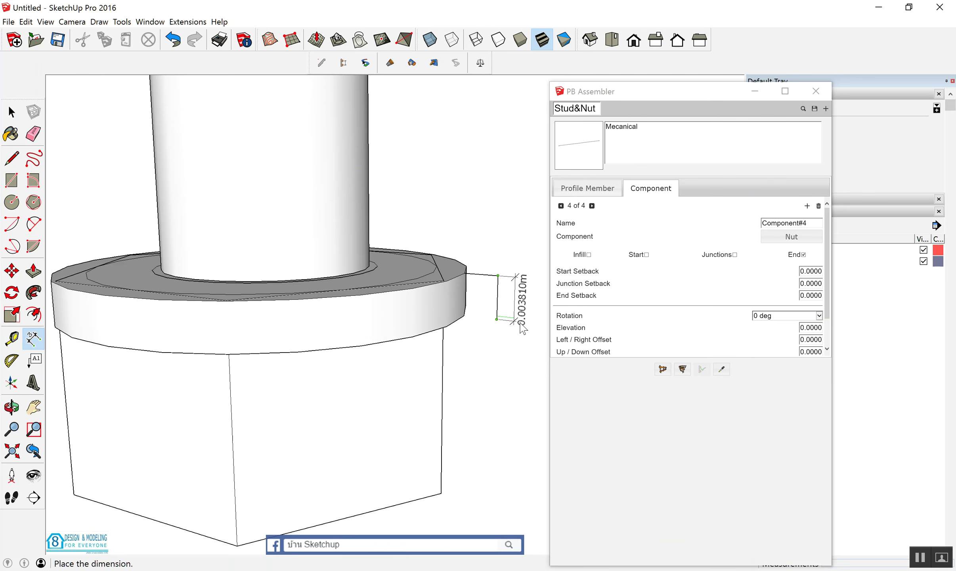
pyautogui.press('space')
pyautogui.click(529, 310)
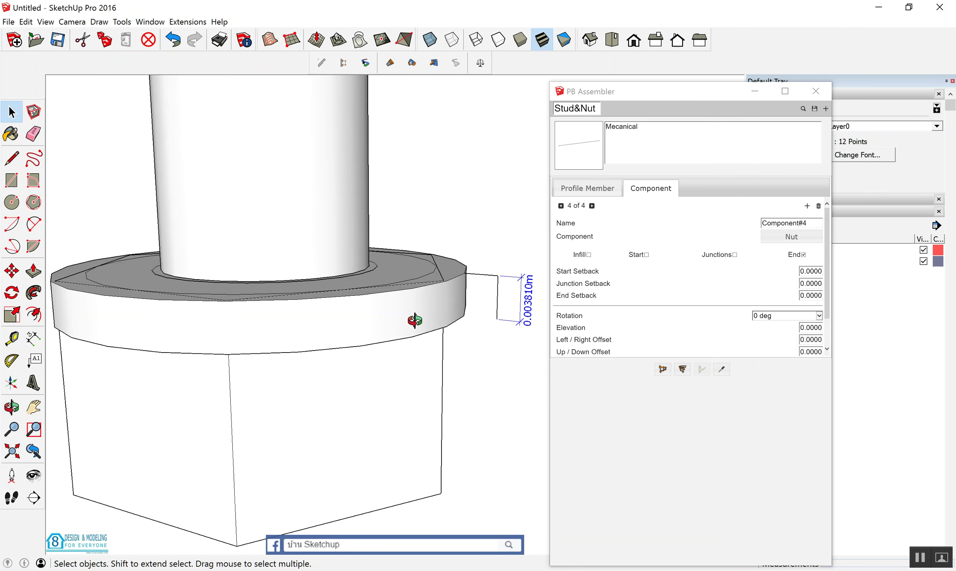
pyautogui.moveTo(420, 317); pyautogui.dragTo(531, 347, button='middle')
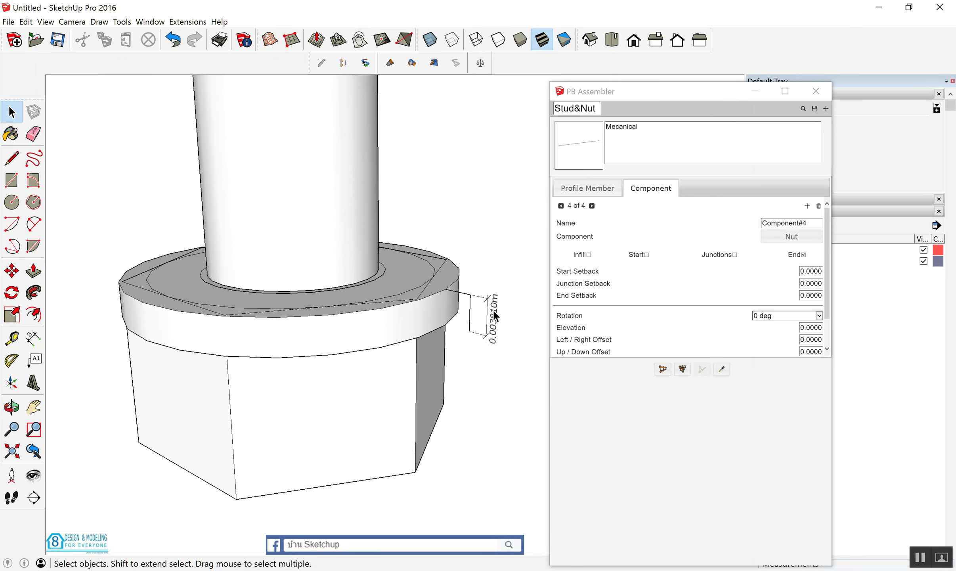
pyautogui.doubleClick(493, 309)
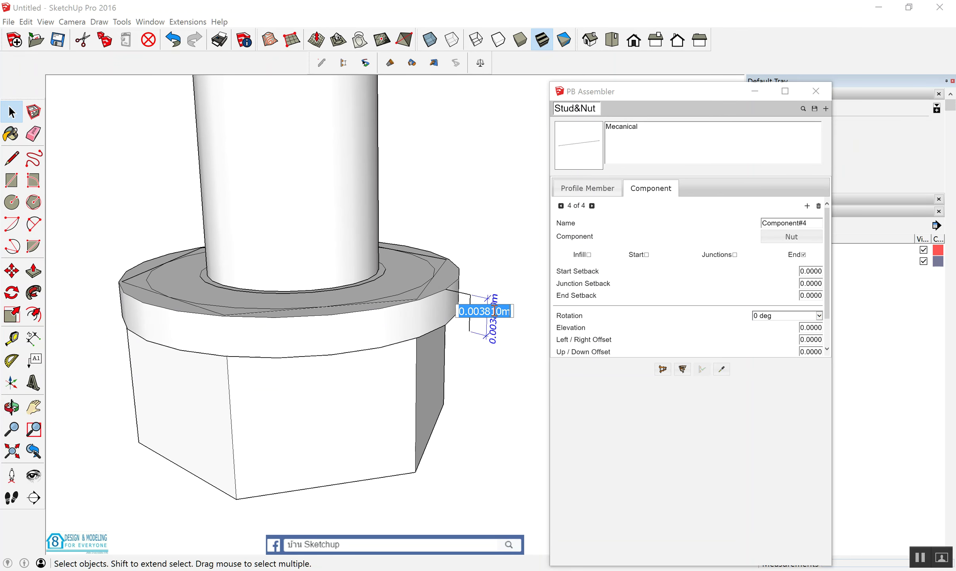
pyautogui.click(512, 378)
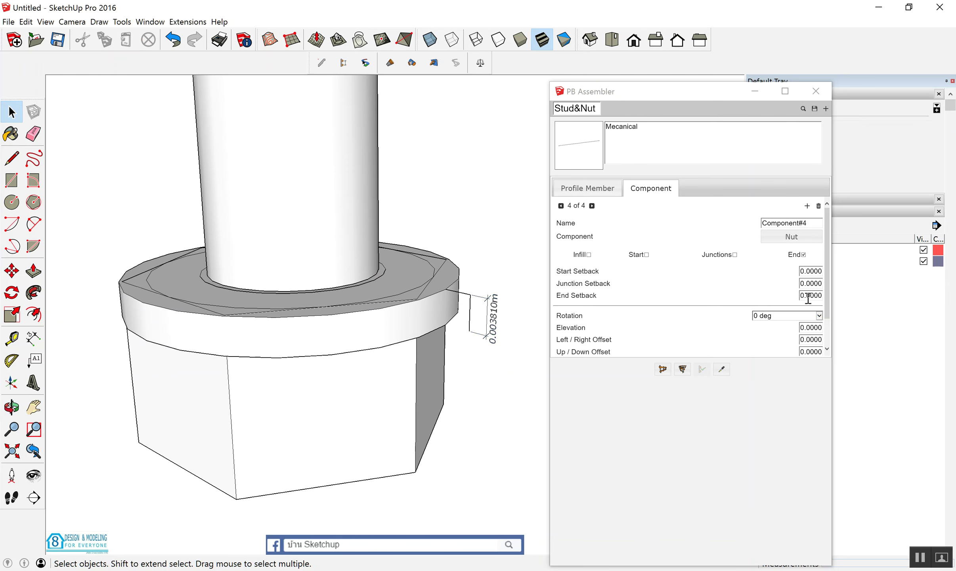
# Set the Nut's End Setback to -0.003810m and rebuild the assembly
pyautogui.scroll(-2, 816, 259)
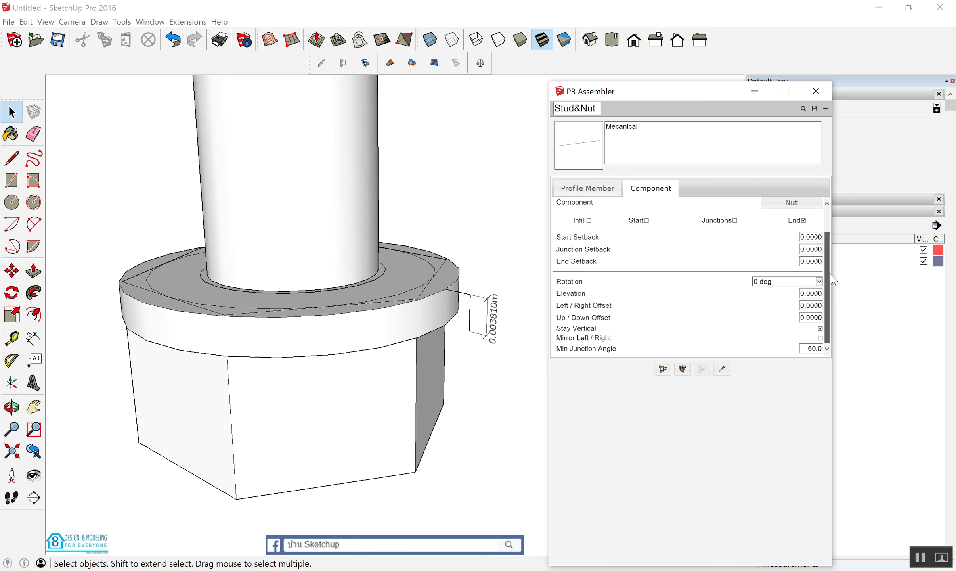
pyautogui.doubleClick(805, 260)
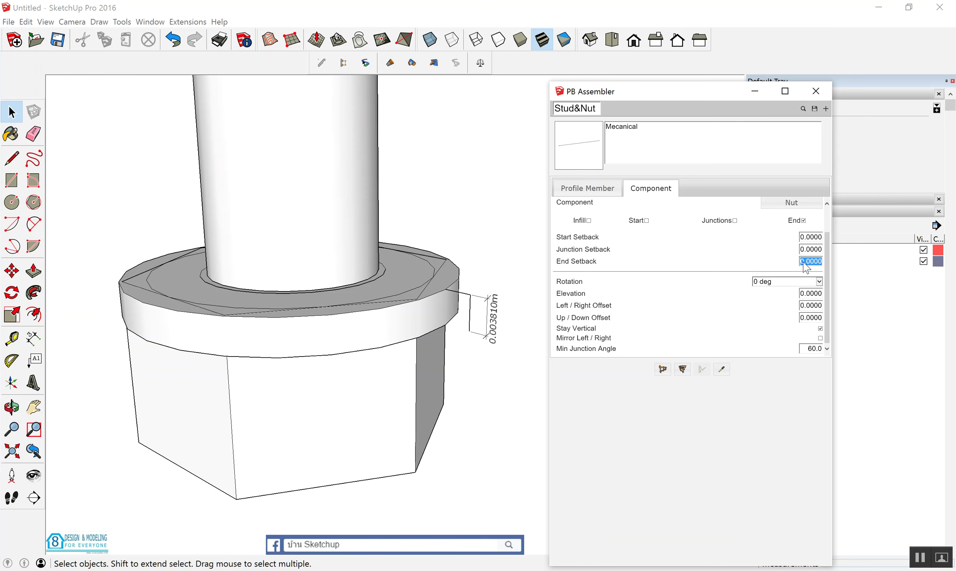
pyautogui.write('-')
pyautogui.click(589, 153)
pyautogui.click(430, 372)
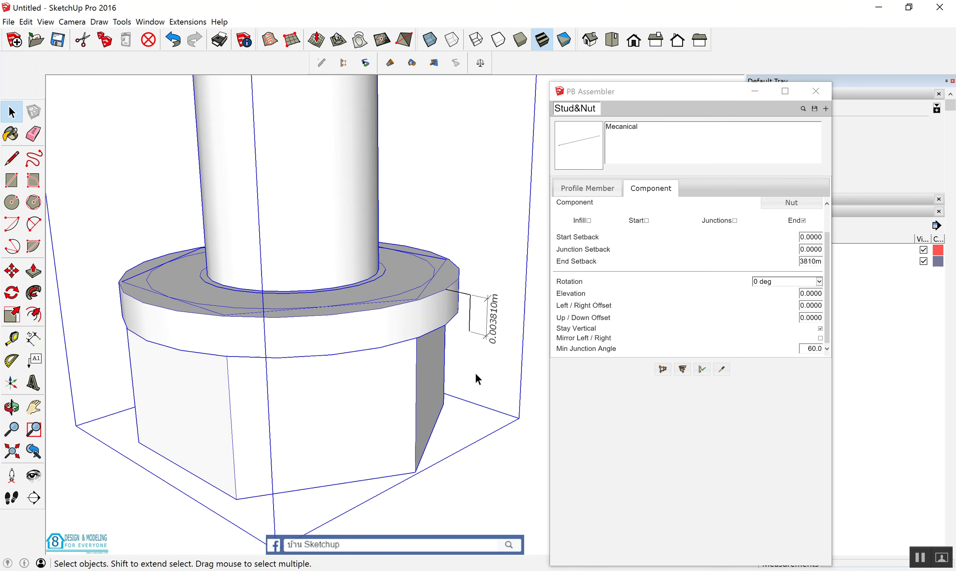
pyautogui.click(702, 371)
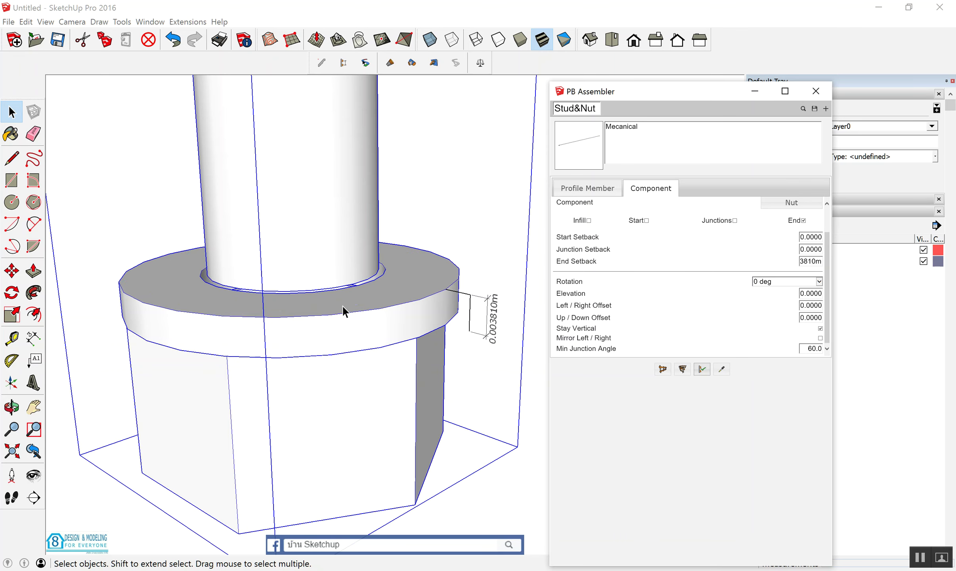
pyautogui.scroll(-2, 339, 303)
pyautogui.scroll(-2, 339, 303)
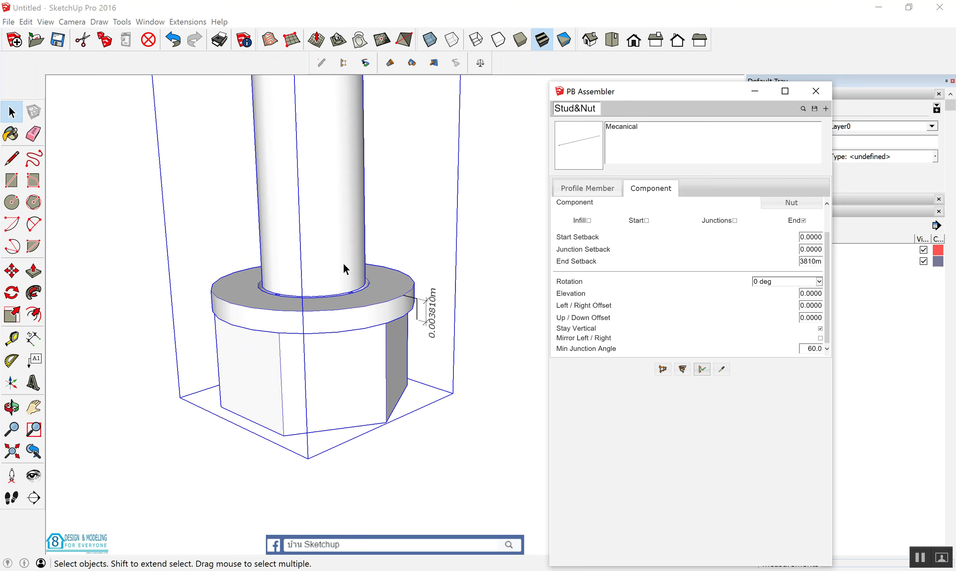
# Set the stud Profile Member's End Setback to -0.04 and rebuild
pyautogui.click(582, 192)
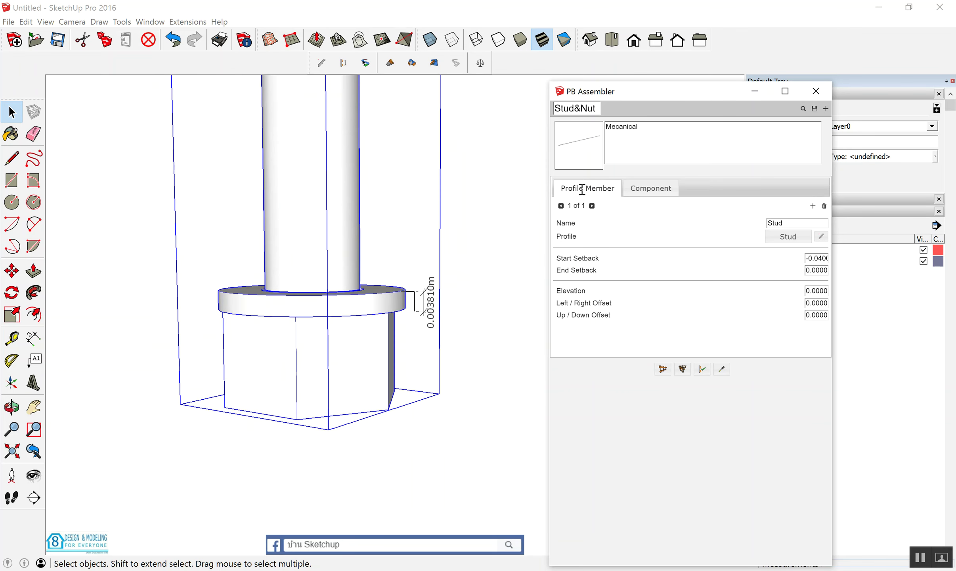
pyautogui.doubleClick(811, 273)
pyautogui.write('-')
pyautogui.click(701, 369)
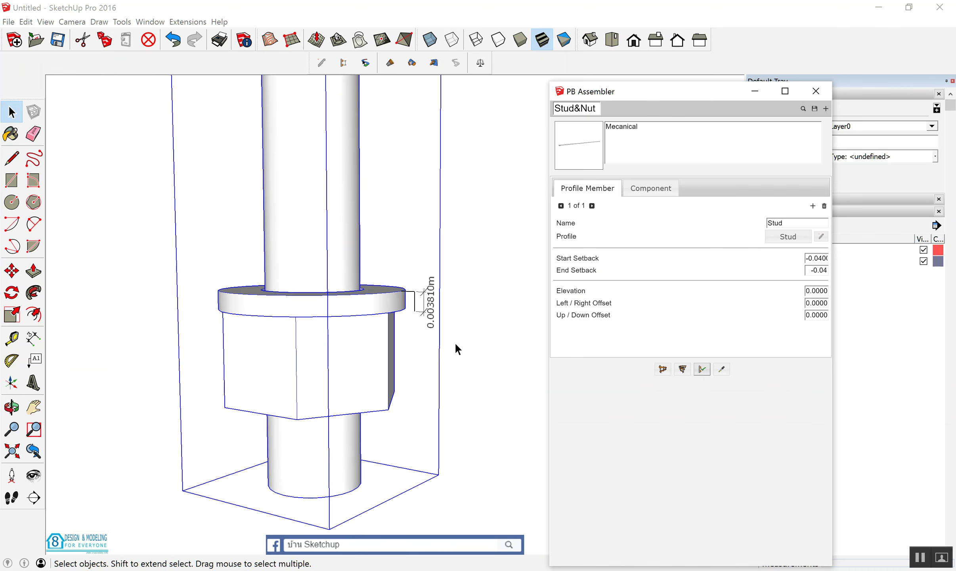
pyautogui.click(437, 313)
# Erase the temporary dimension and reference edge, then close PB Assembler choosing to save
pyautogui.press('e')
pyautogui.click(418, 302)
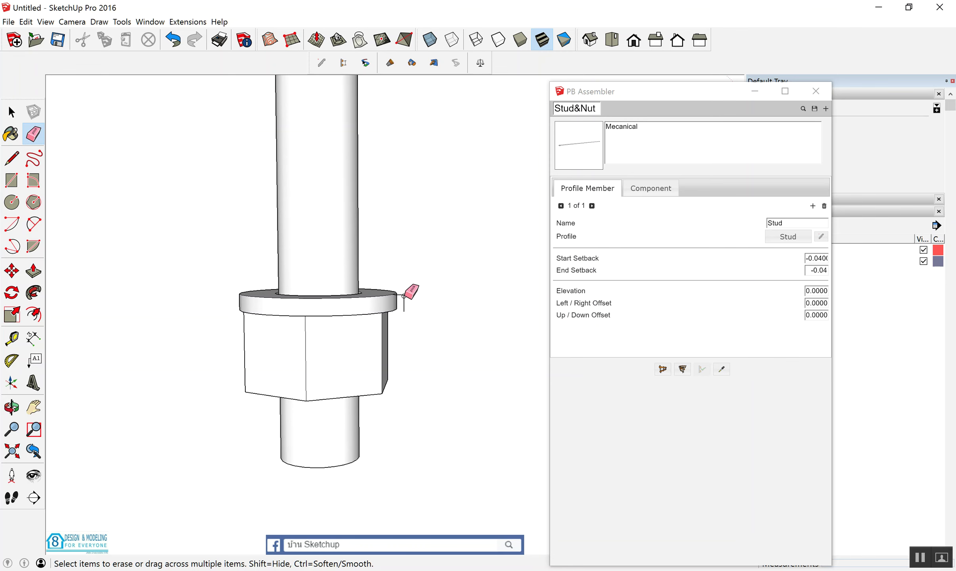
pyautogui.scroll(3, 404, 296)
pyautogui.press('space')
pyautogui.click(404, 297)
pyautogui.press('e')
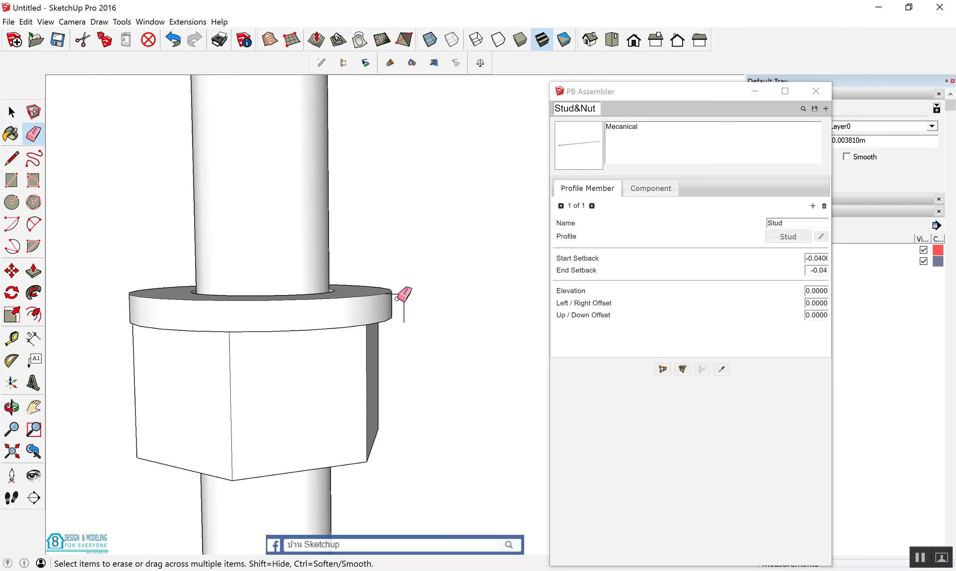
pyautogui.press('Delete')
pyautogui.click(822, 89)
pyautogui.press('Return')
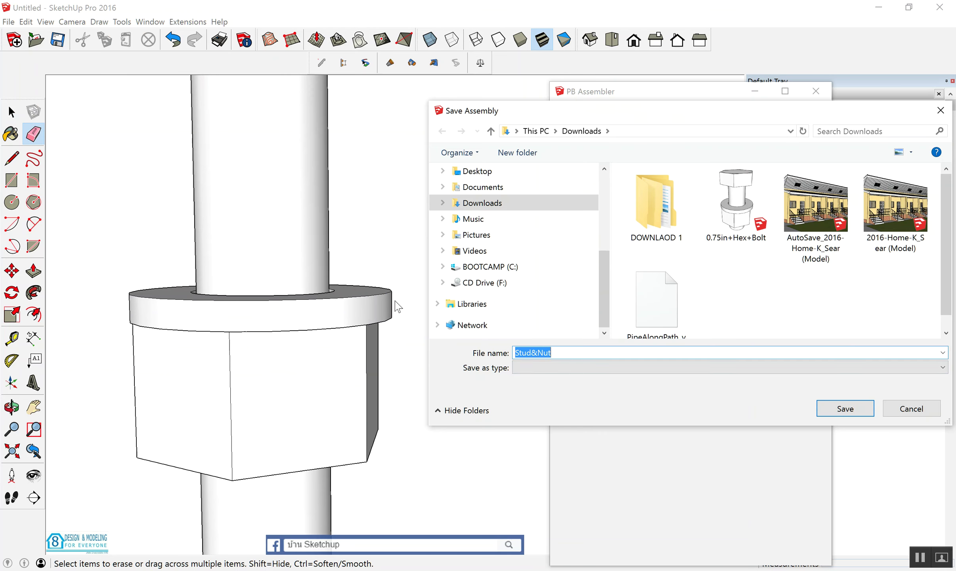
# Cancel the save and place a test Stud&Nut stud in the model
pyautogui.click(899, 407)
pyautogui.scroll(-1, 315, 302)
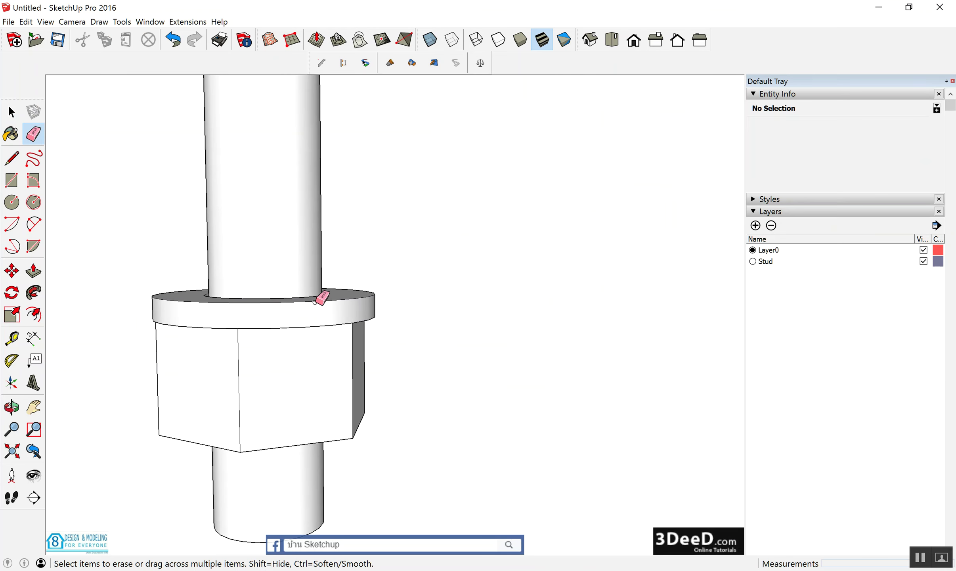
pyautogui.scroll(-2, 315, 302)
pyautogui.scroll(-2, 315, 302)
pyautogui.scroll(-2, 315, 302)
pyautogui.scroll(-1, 315, 302)
pyautogui.press('space')
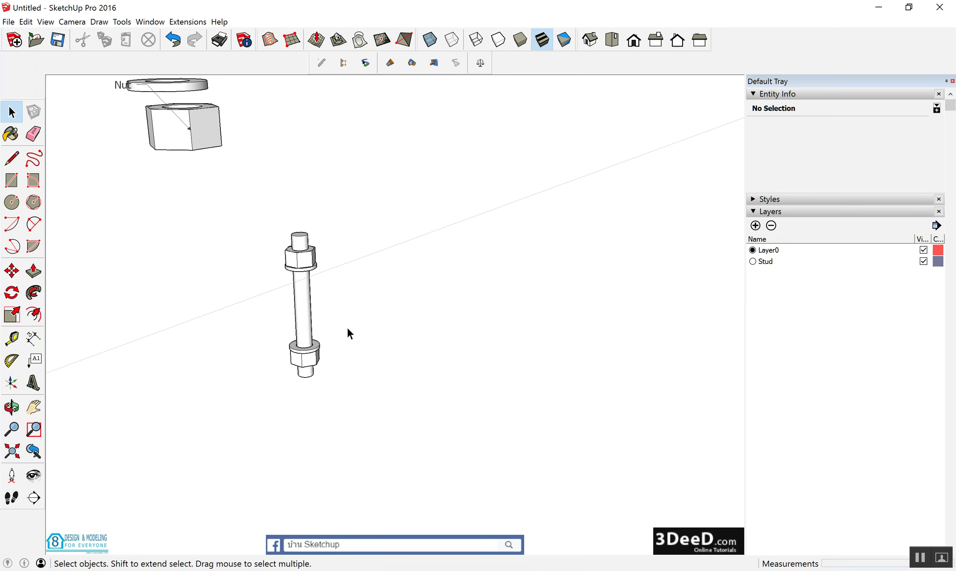
pyautogui.click(343, 63)
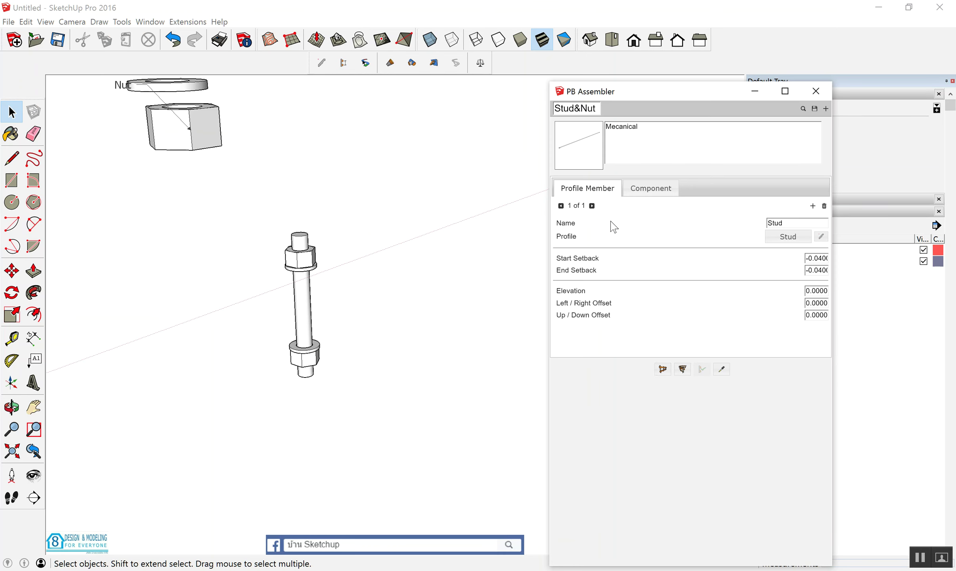
pyautogui.click(661, 371)
pyautogui.click(443, 377)
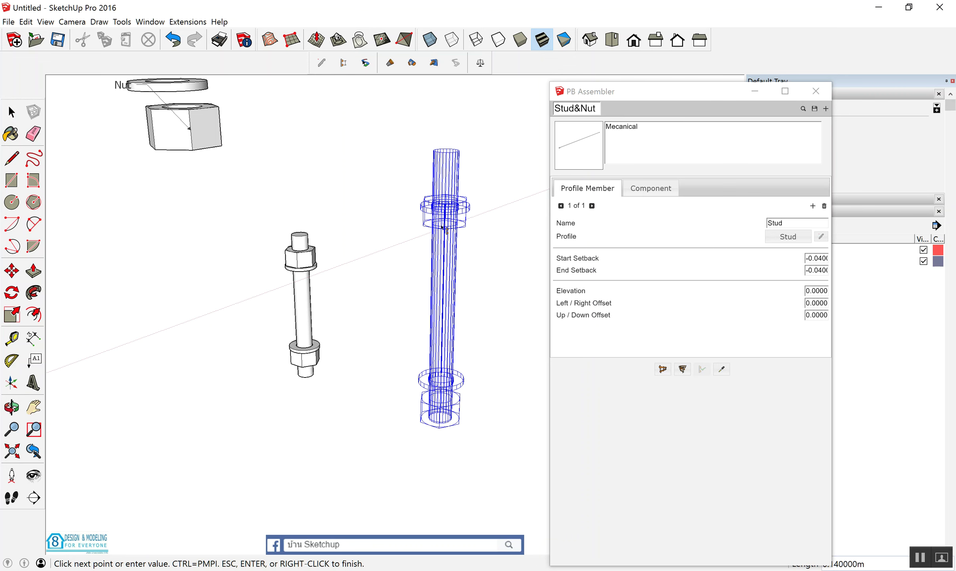
pyautogui.click(451, 278)
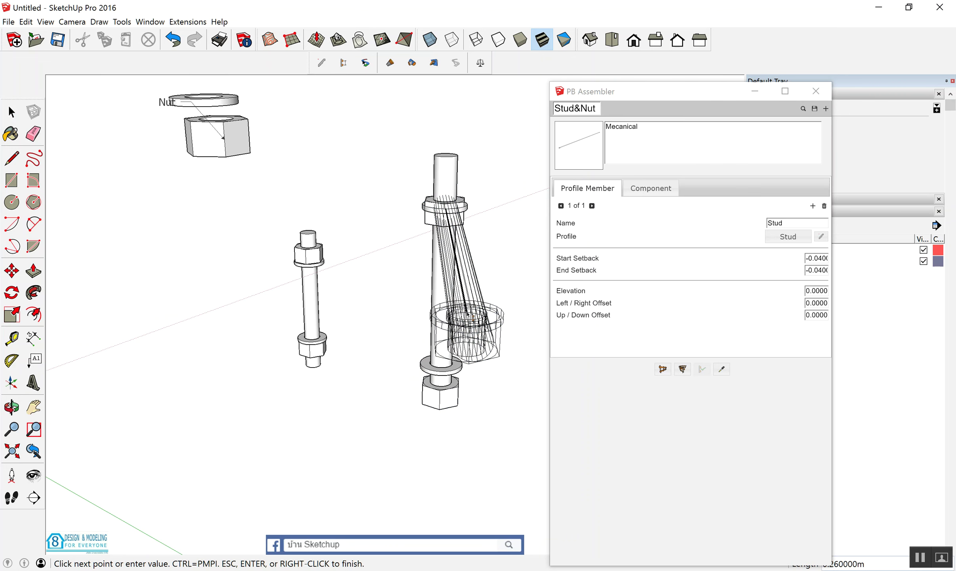
# Place another test stud, then delete the loose washer, nut and extra studs
pyautogui.click(662, 369)
pyautogui.click(367, 119)
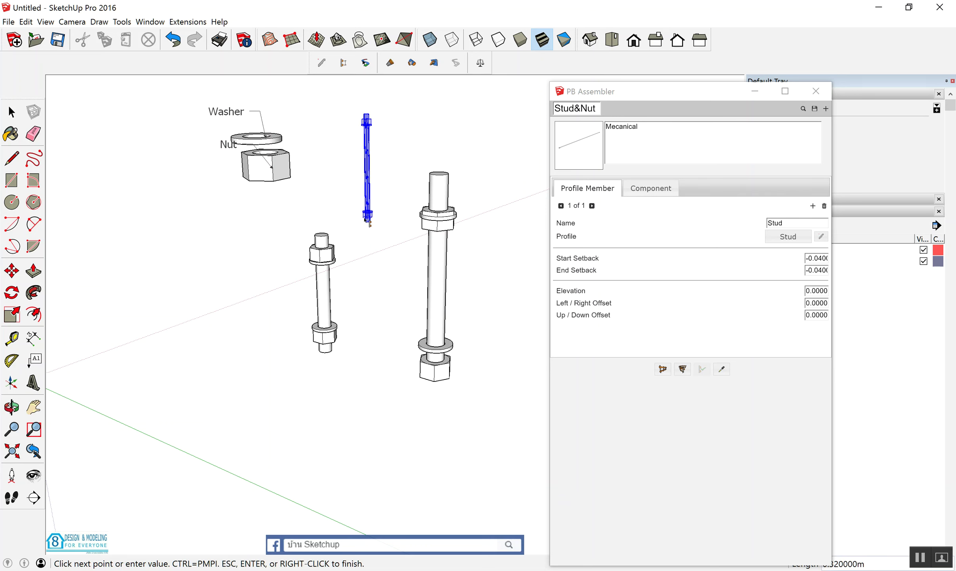
pyautogui.click(368, 224)
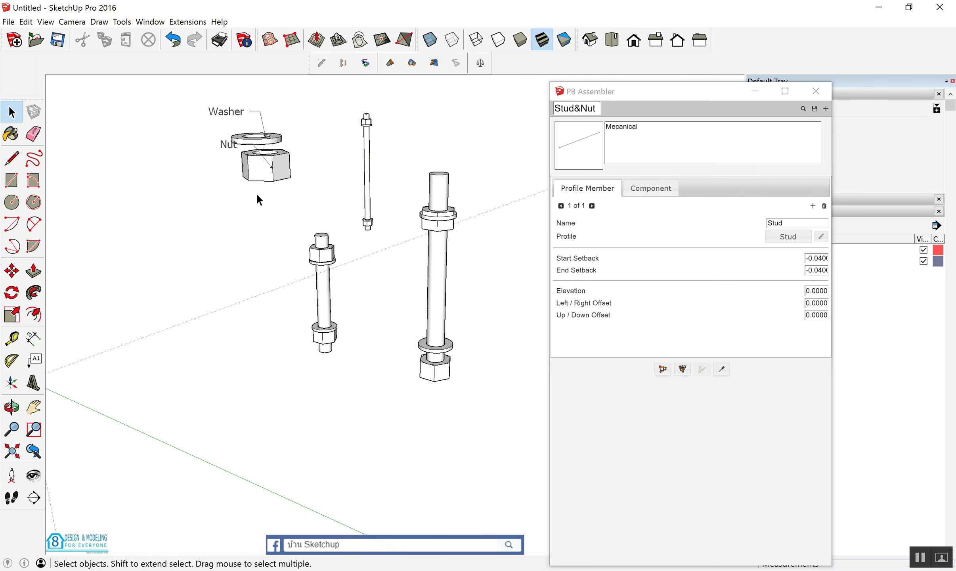
pyautogui.moveTo(173, 95); pyautogui.dragTo(349, 432)
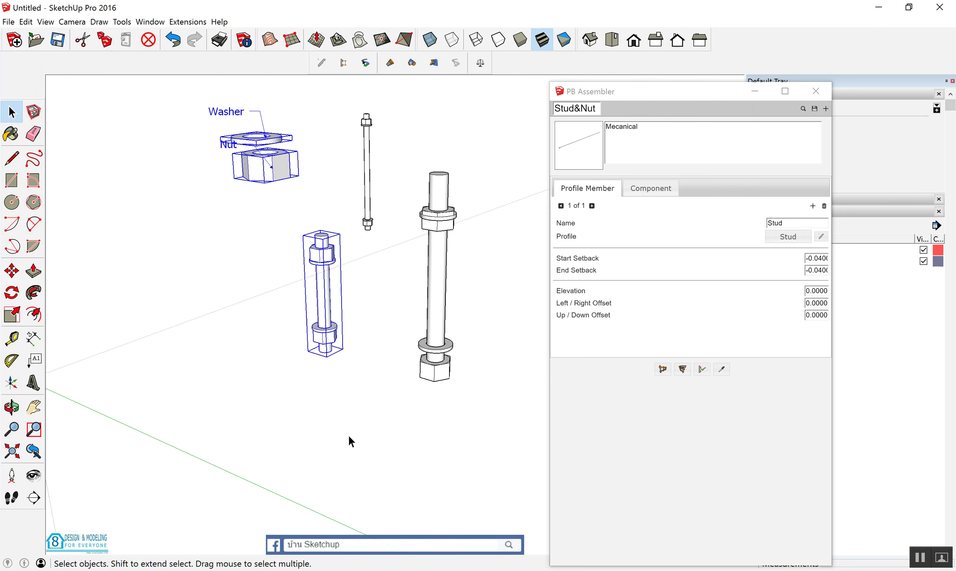
pyautogui.press('Delete')
pyautogui.moveTo(378, 157); pyautogui.dragTo(499, 420)
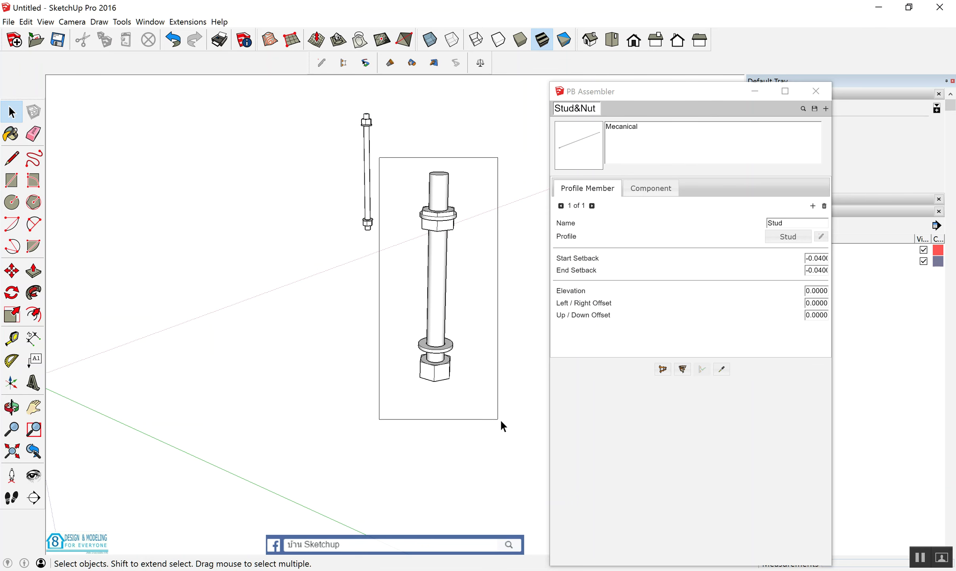
pyautogui.press('Delete')
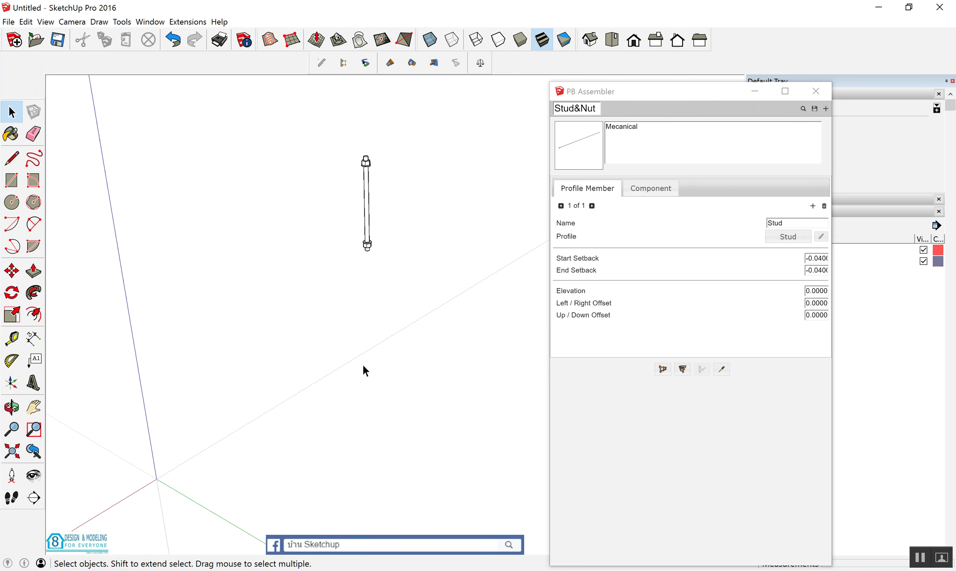
# Select the remaining stud assembly and start saving it as Stud&Nut
pyautogui.scroll(2, 364, 189)
pyautogui.scroll(3, 365, 193)
pyautogui.click(365, 196)
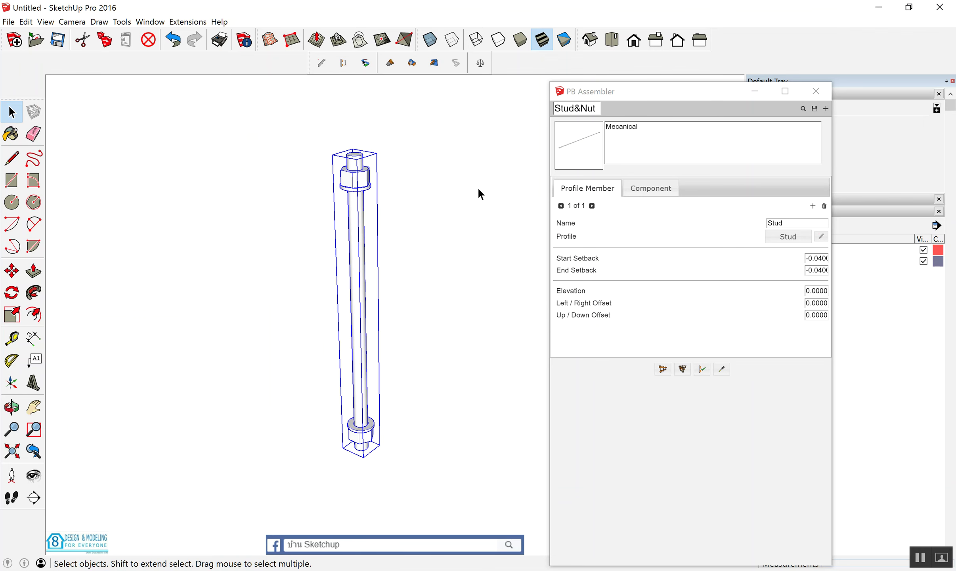
pyautogui.click(815, 108)
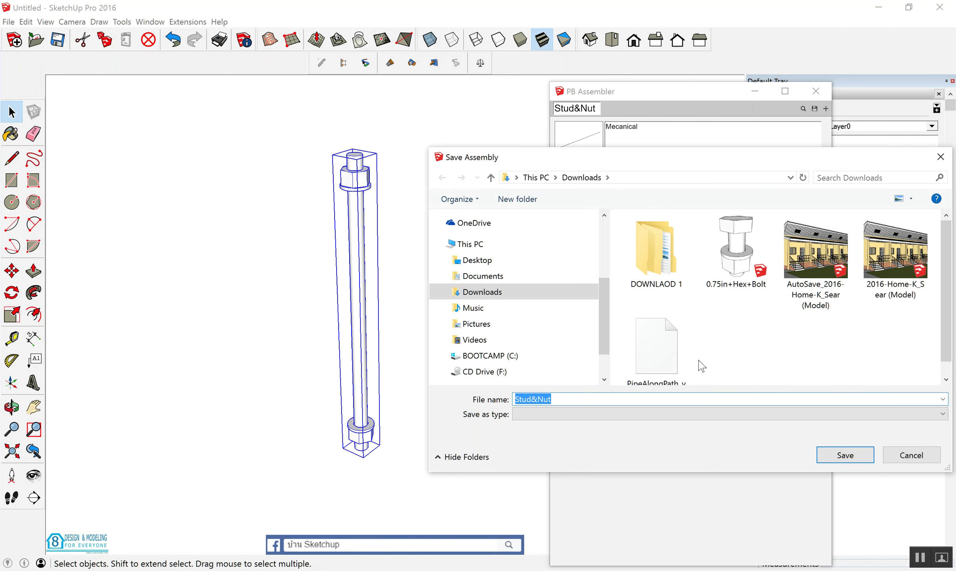
# Save the assembly as Stud&Nut and pick Stud&Nut from the saved assemblies list
pyautogui.click(836, 456)
pyautogui.click(721, 361)
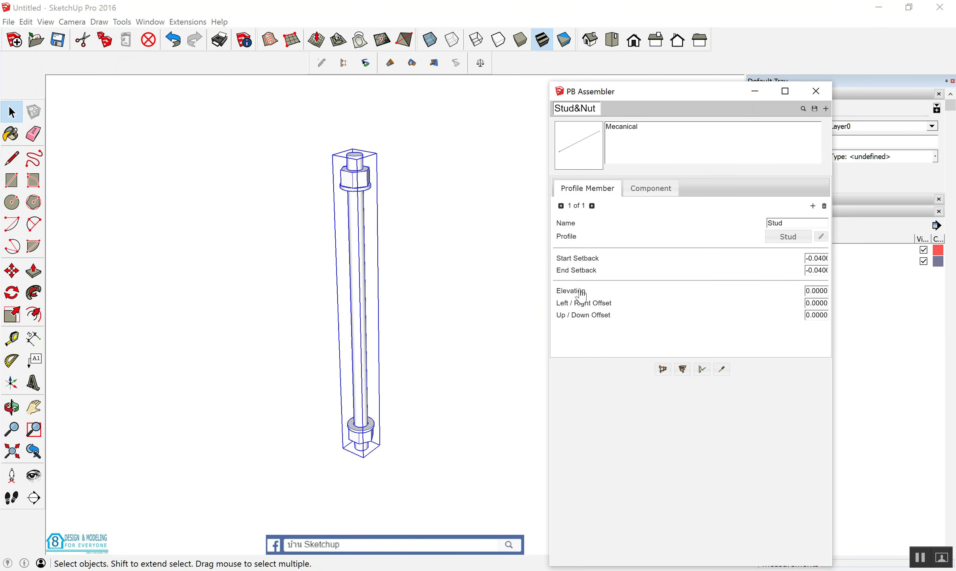
pyautogui.click(803, 109)
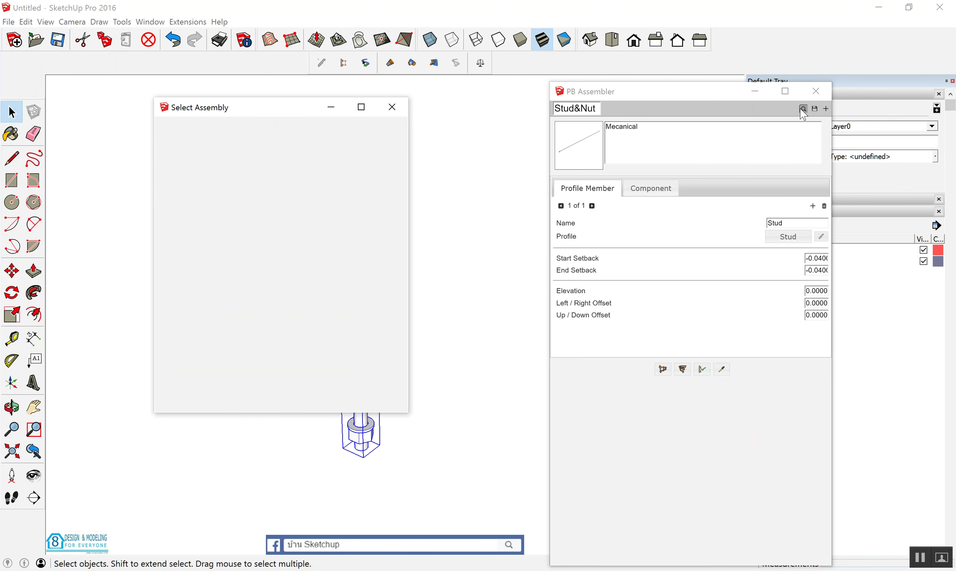
pyautogui.doubleClick(273, 245)
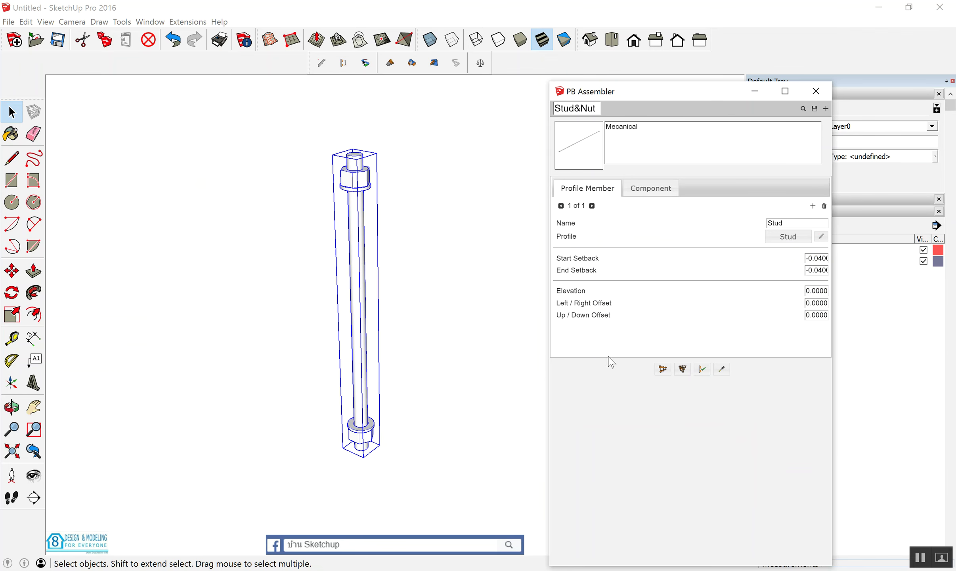
# Place a second Stud&Nut stud beside the first using start and end points
pyautogui.click(663, 368)
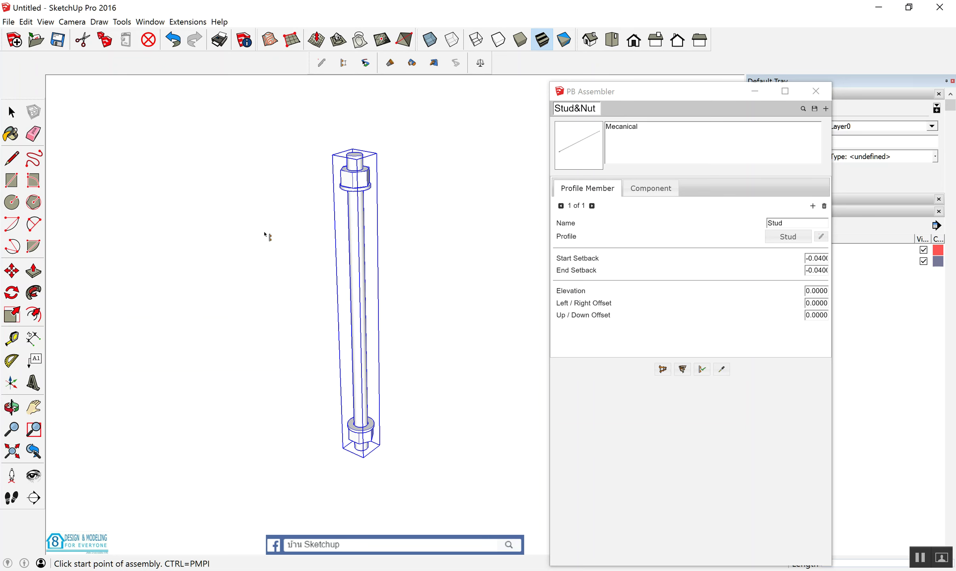
pyautogui.click(401, 222)
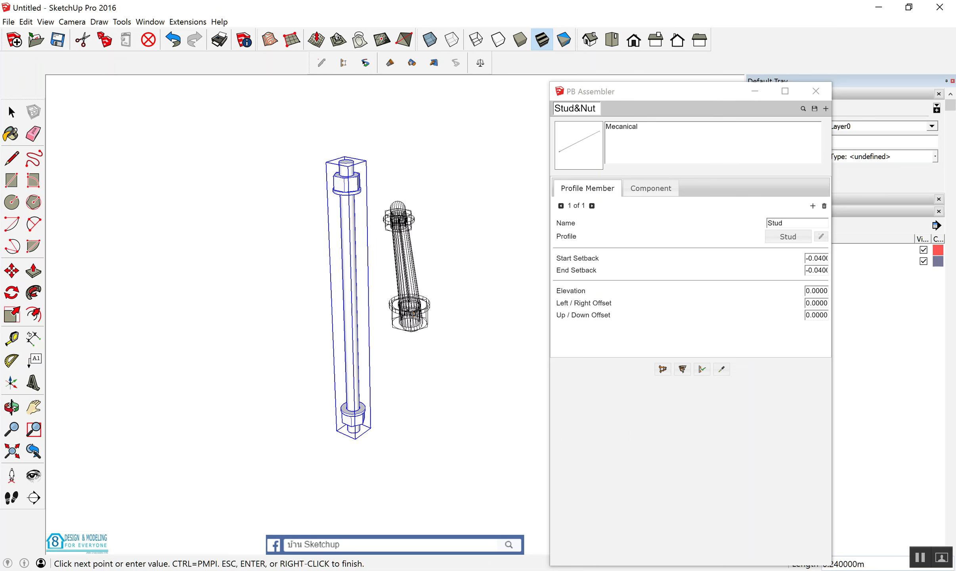
pyautogui.click(402, 332)
pyautogui.press('space')
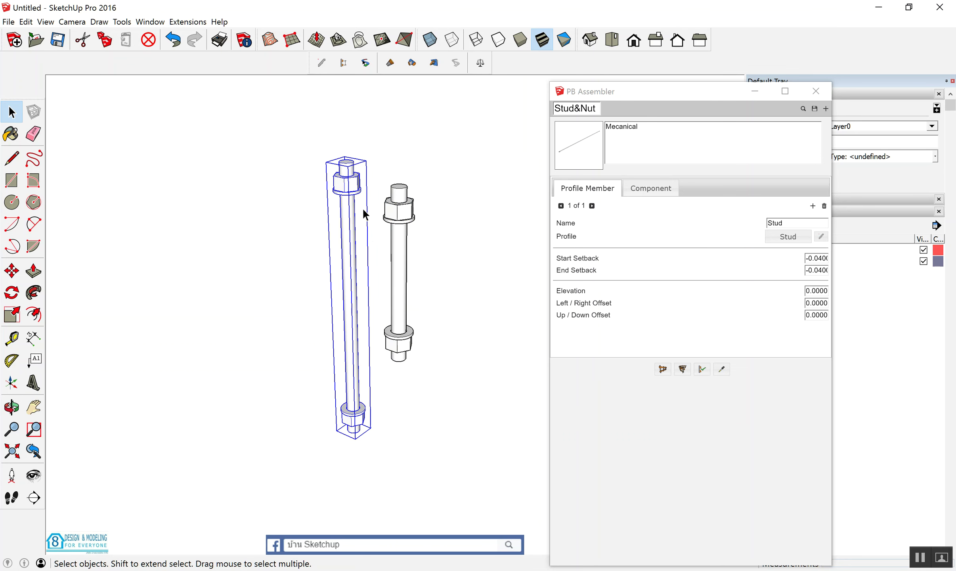
pyautogui.scroll(-3, 359, 271)
pyautogui.scroll(-2, 354, 272)
pyautogui.click(416, 305)
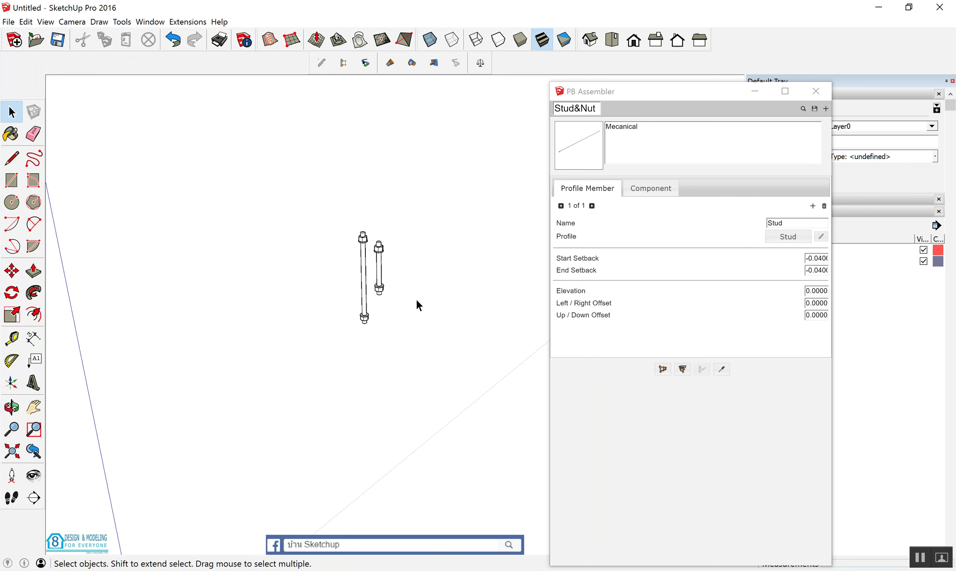
# Close PB Assembler and check in Entity Info that the inner stud is on the Stud layer
pyautogui.click(816, 93)
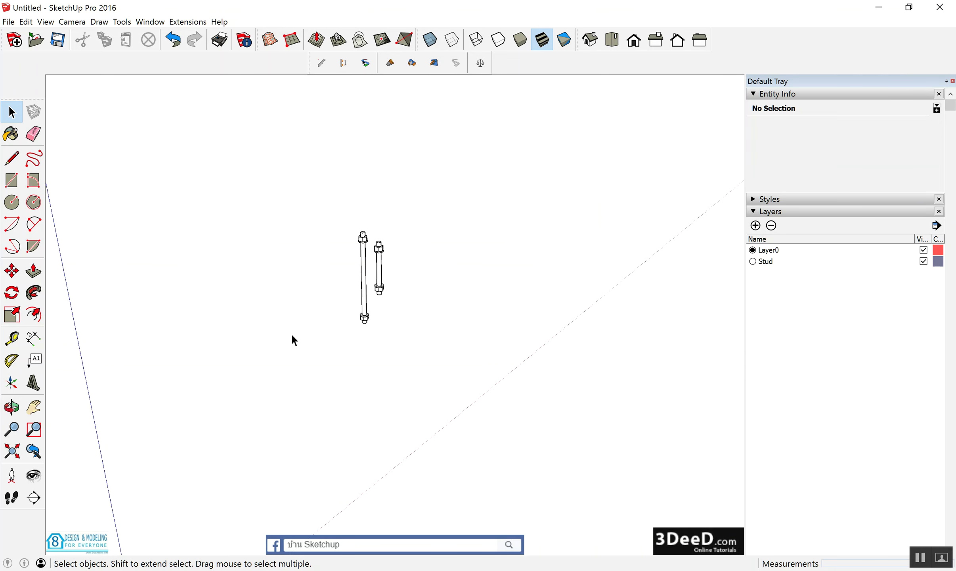
pyautogui.scroll(4, 358, 290)
pyautogui.doubleClick(409, 251)
pyautogui.click(408, 248)
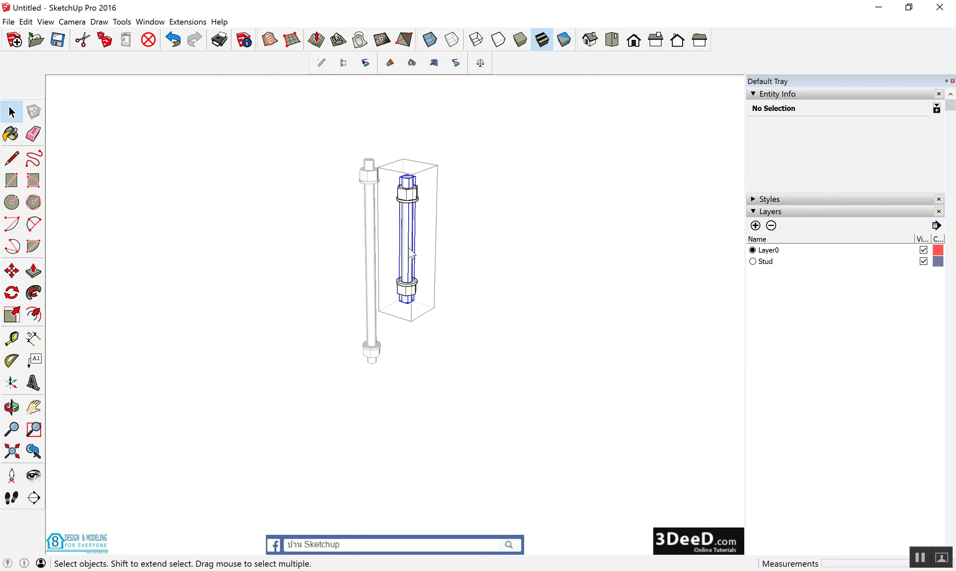
pyautogui.rightClick(408, 249)
pyautogui.click(446, 256)
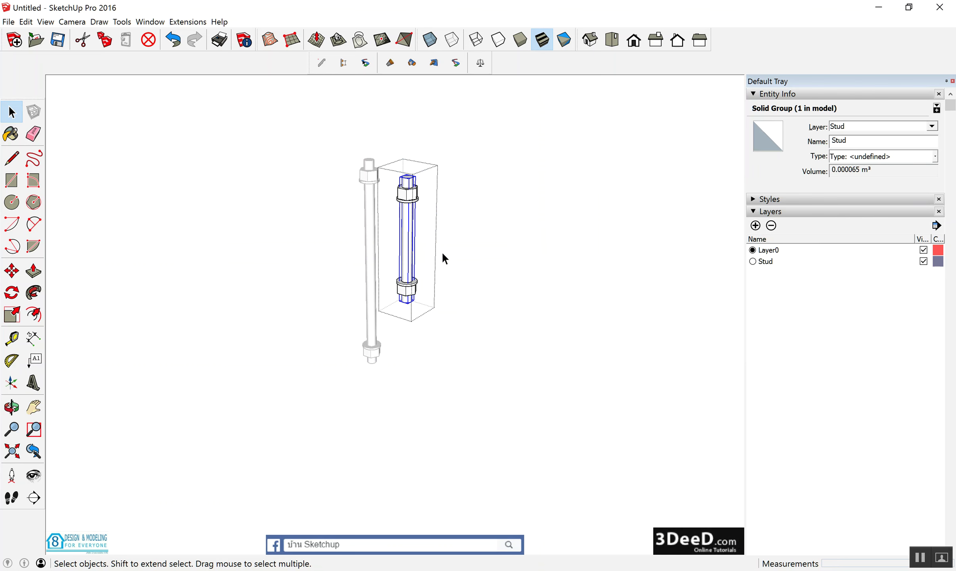
pyautogui.click(636, 262)
# Open the PB Quantifier report window and move it away from the model
pyautogui.scroll(2, 387, 220)
pyautogui.scroll(2, 411, 184)
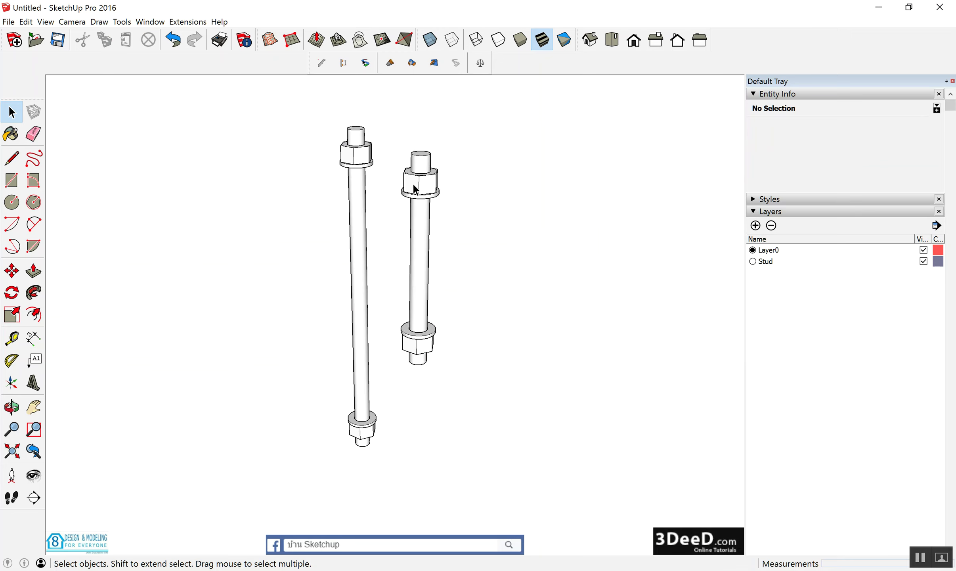
pyautogui.click(481, 66)
pyautogui.moveTo(578, 159)
pyautogui.mouseDown()
pyautogui.moveTo(617, 126)
pyautogui.moveTo(634, 132)
pyautogui.mouseUp()
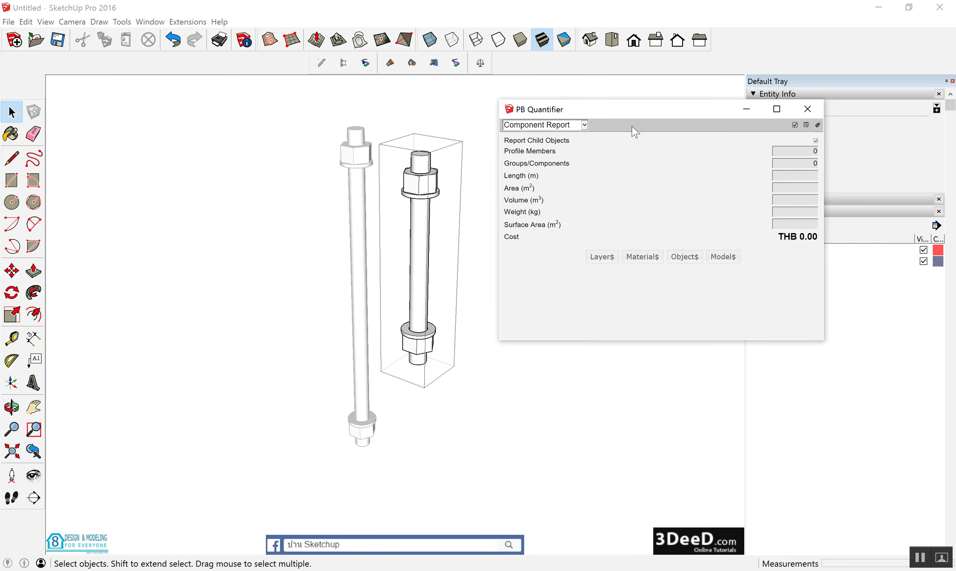
# In Layer$ cost data, give the Stud layer weight 0.5 kg/m and add its cost row
pyautogui.click(601, 258)
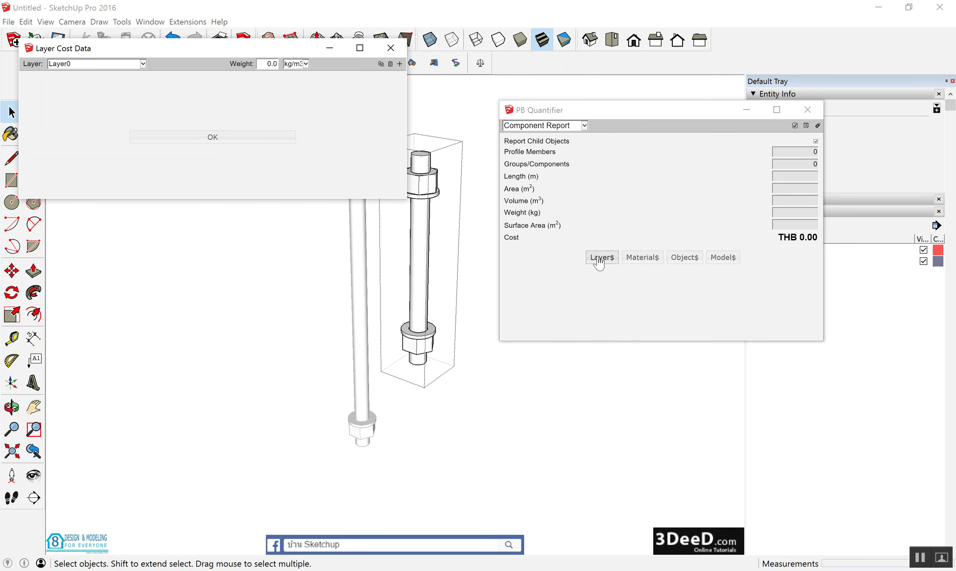
pyautogui.click(141, 63)
pyautogui.click(88, 76)
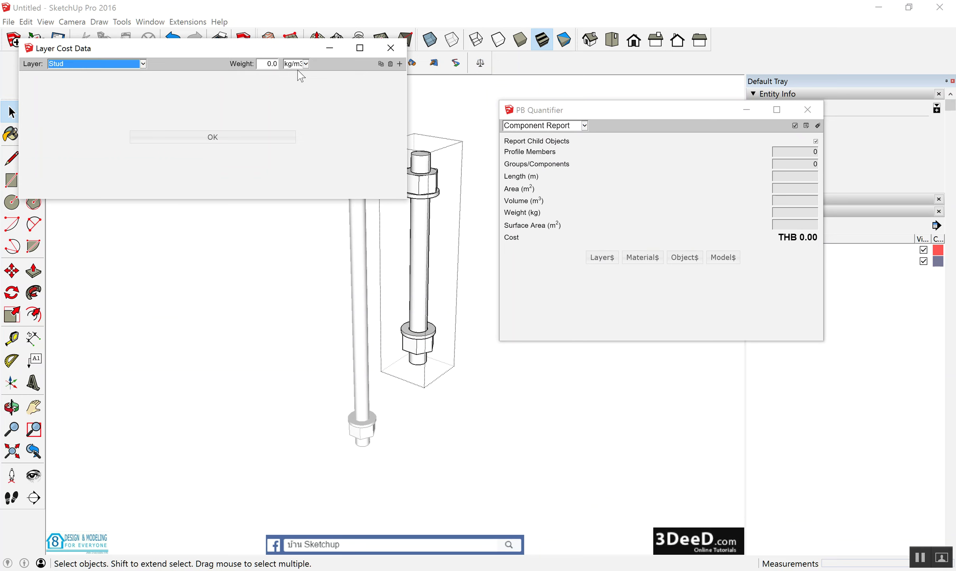
pyautogui.doubleClick(271, 63)
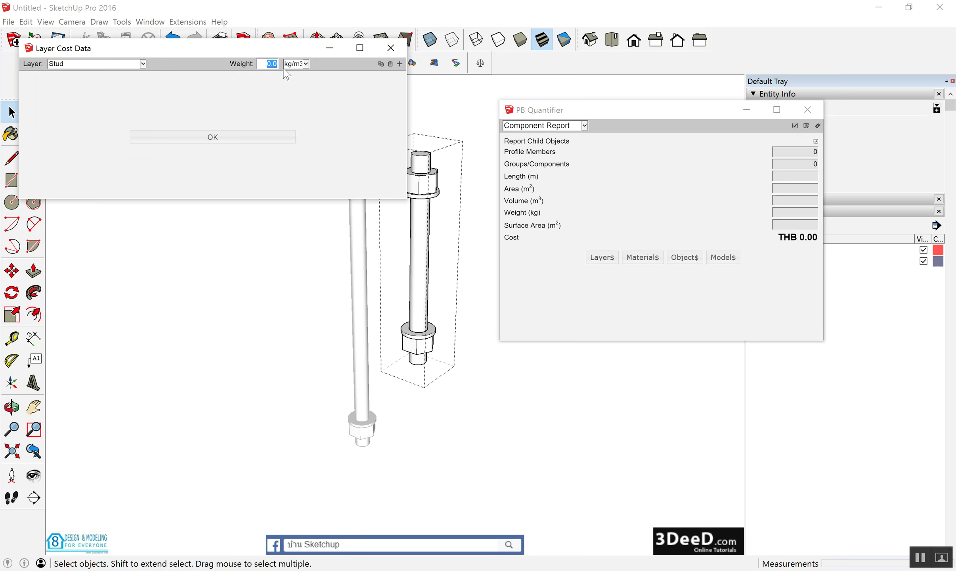
pyautogui.write('0.')
pyautogui.write('5')
pyautogui.click(302, 64)
pyautogui.click(298, 80)
pyautogui.click(400, 63)
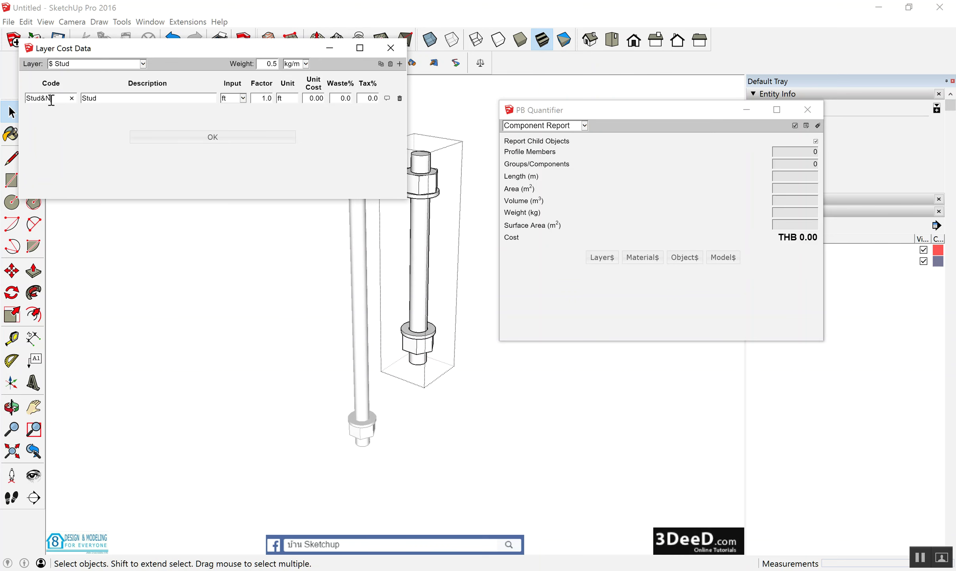
# Enter Stud layer cost data: code Stud&Nut, input unit m, unit cost 250, waste 0%
pyautogui.write('t')
pyautogui.click(243, 99)
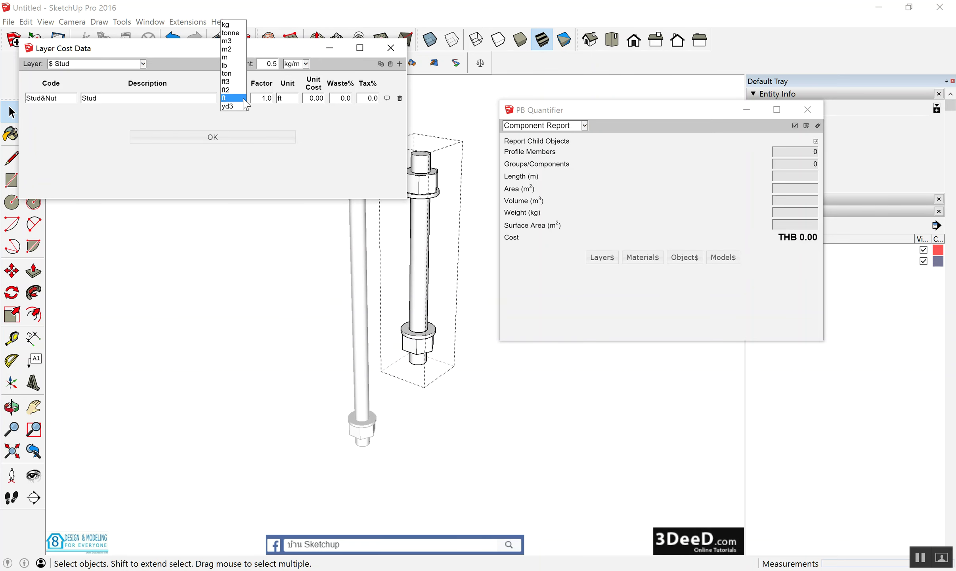
pyautogui.click(227, 41)
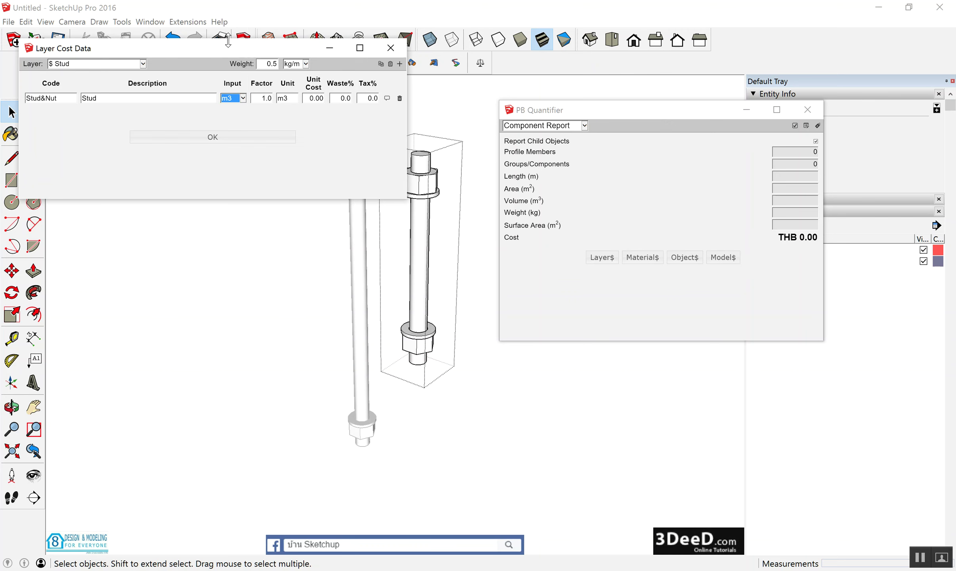
pyautogui.click(243, 98)
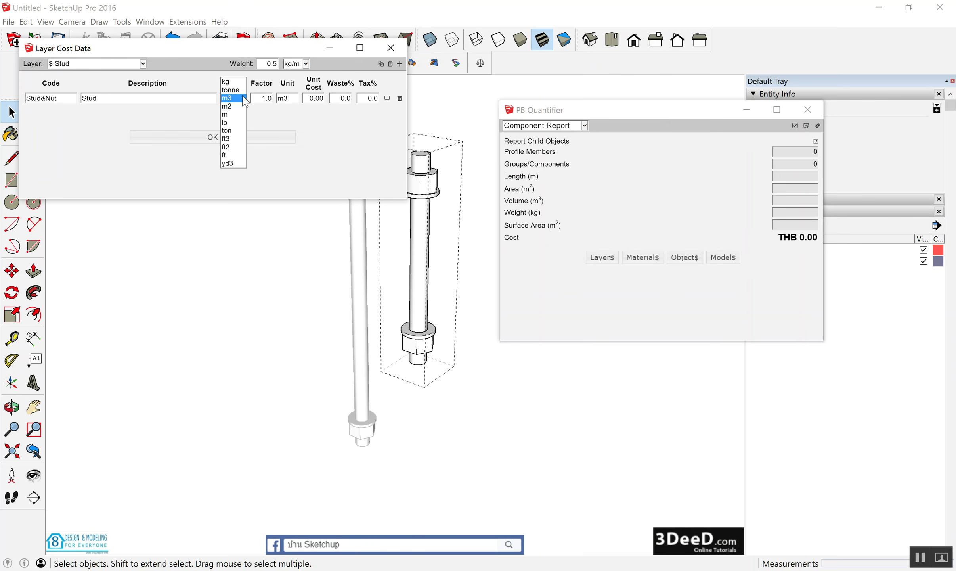
pyautogui.click(233, 116)
pyautogui.click(312, 98)
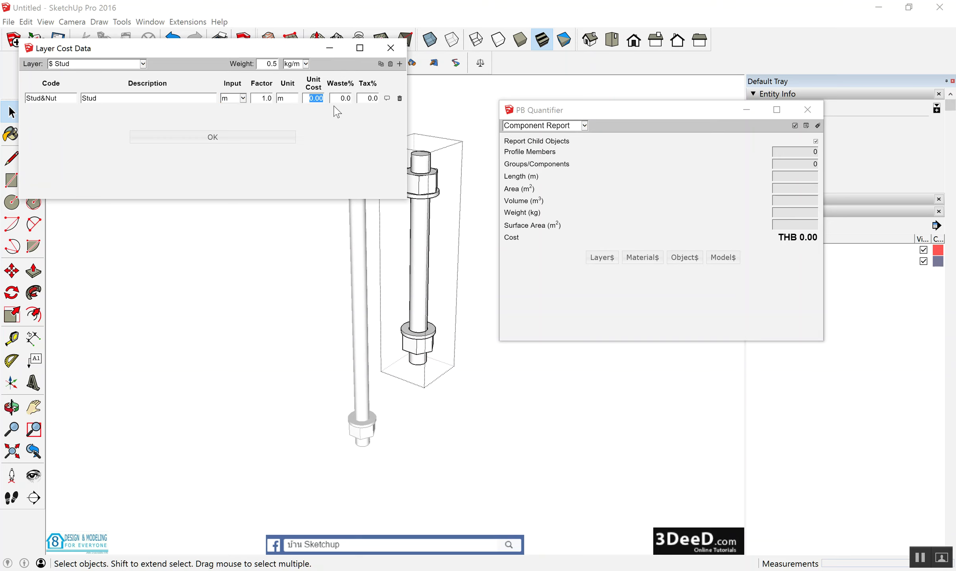
pyautogui.write('250')
pyautogui.click(343, 98)
pyautogui.write('0')
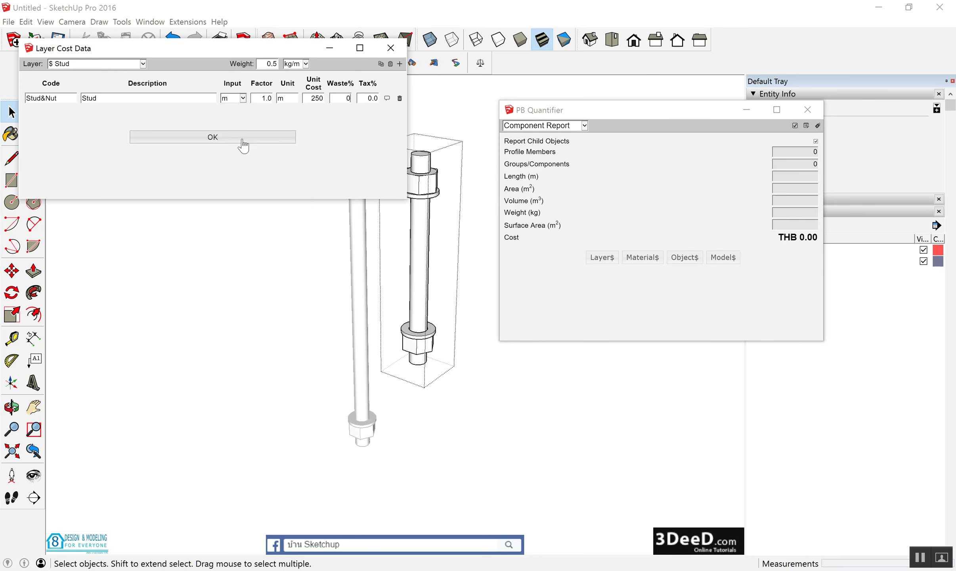
pyautogui.click(242, 136)
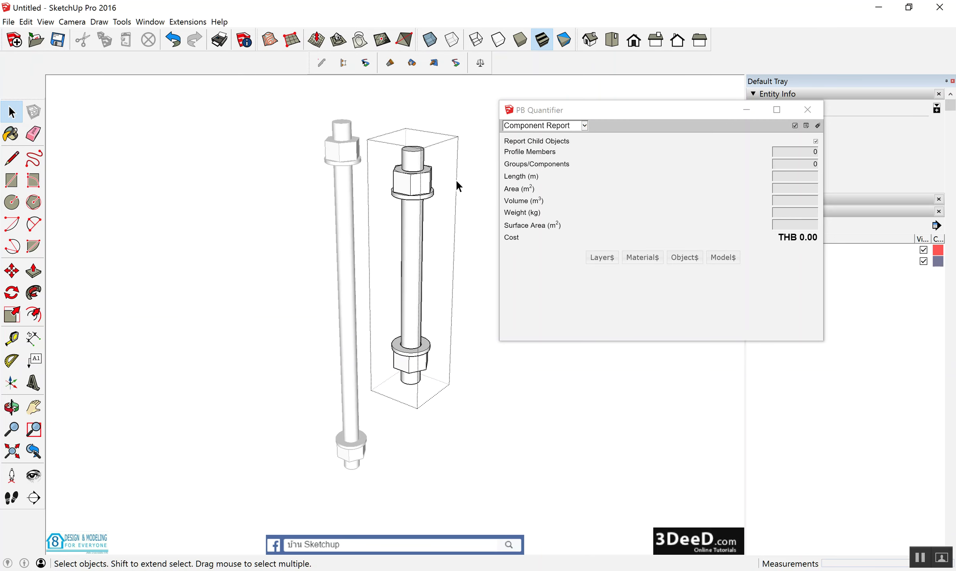
# Give the Nut an object cost entry with code Stud&Nut at 12 each
pyautogui.scroll(2, 455, 179)
pyautogui.click(410, 176)
pyautogui.click(684, 257)
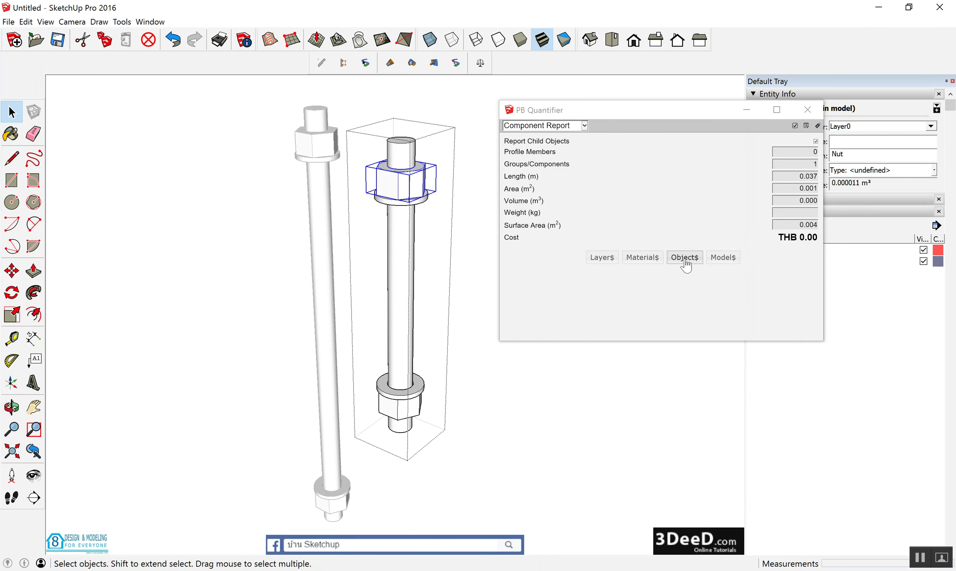
pyautogui.click(676, 215)
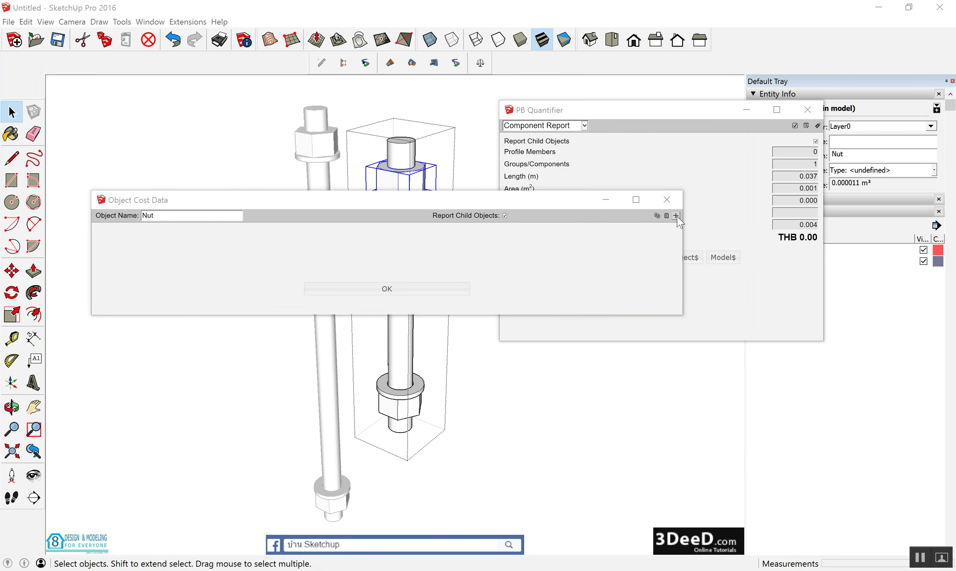
pyautogui.click(500, 289)
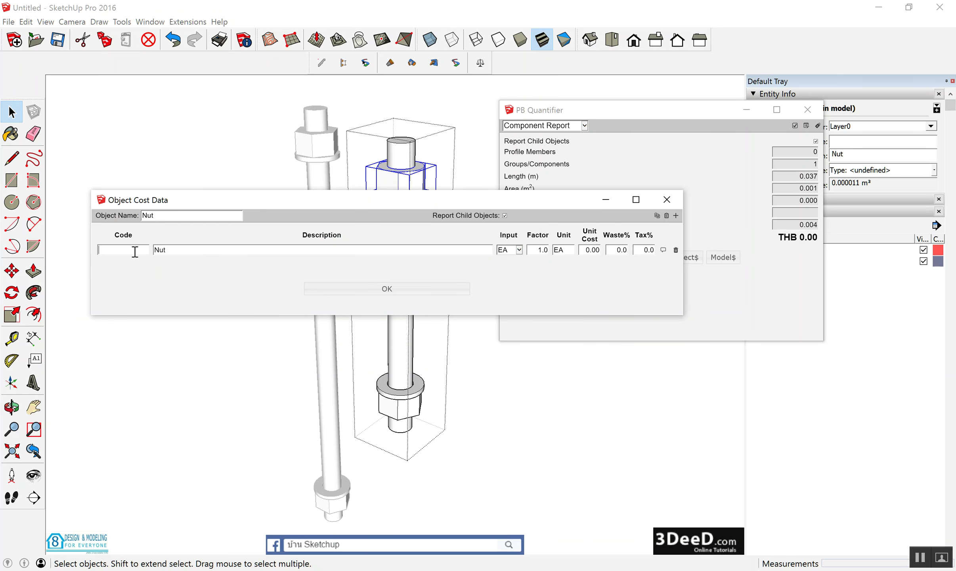
pyautogui.write('st')
pyautogui.click(131, 258)
pyautogui.click(587, 250)
pyautogui.write('12')
pyautogui.click(436, 293)
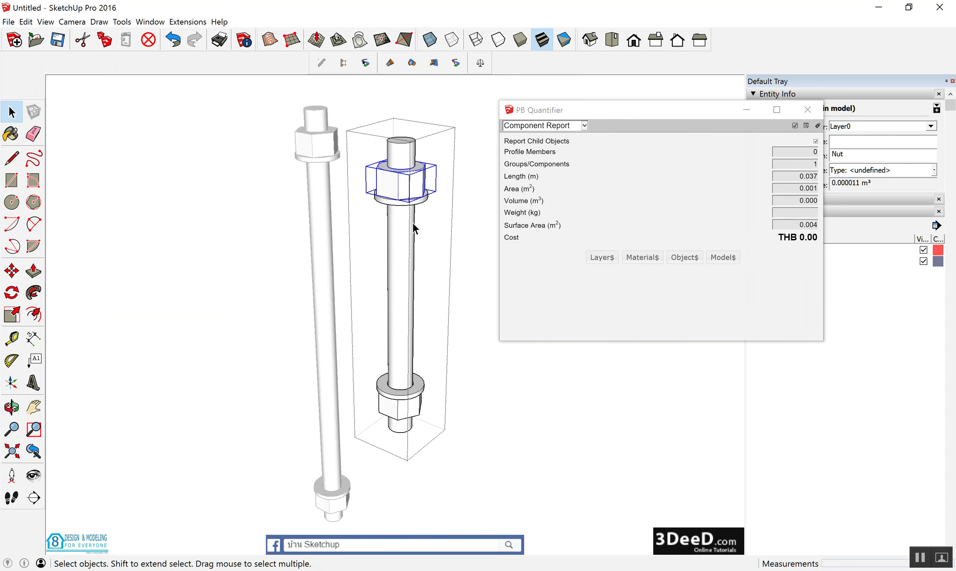
# Give the Washer an object cost entry with code Stud&Nut at 3 each
pyautogui.click(418, 202)
pyautogui.click(685, 257)
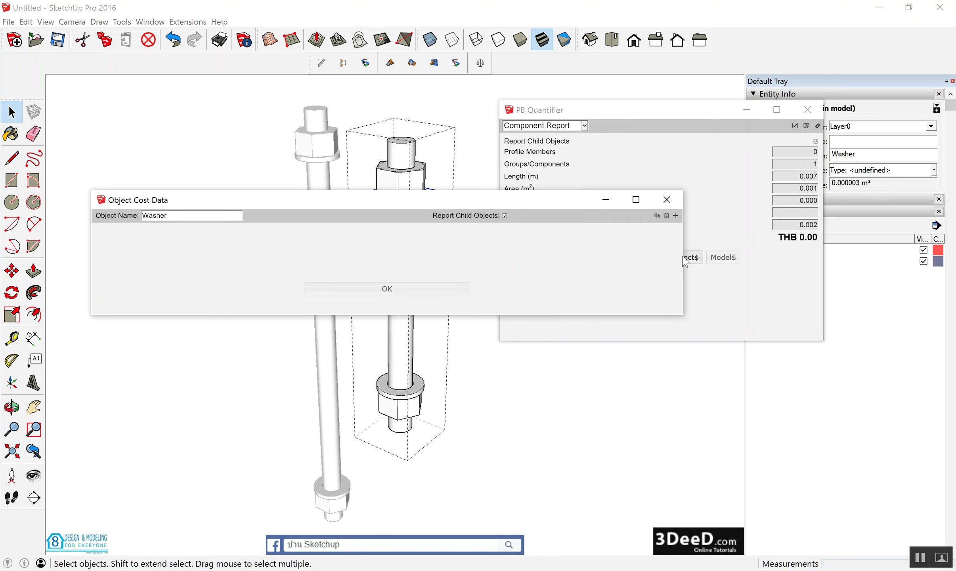
pyautogui.click(676, 215)
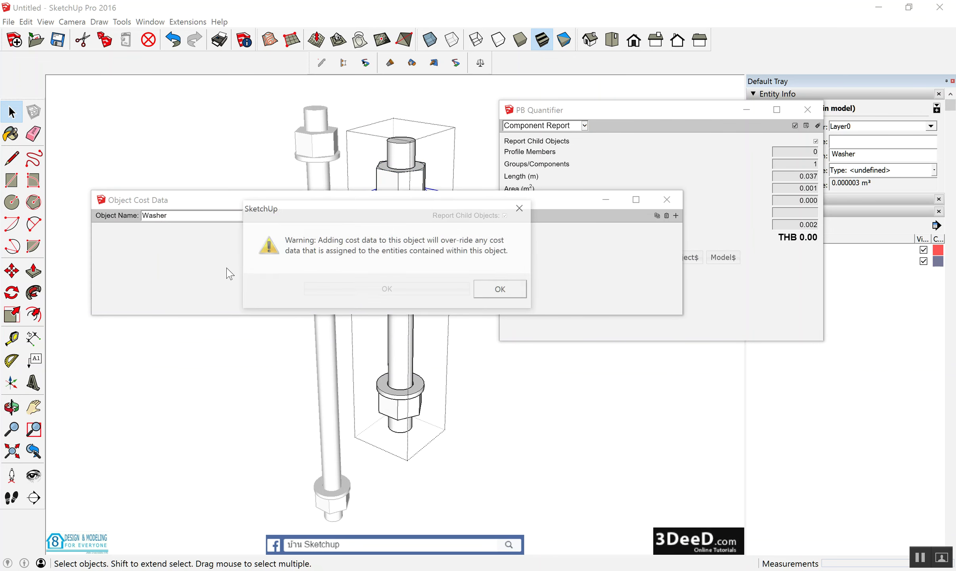
pyautogui.click(519, 291)
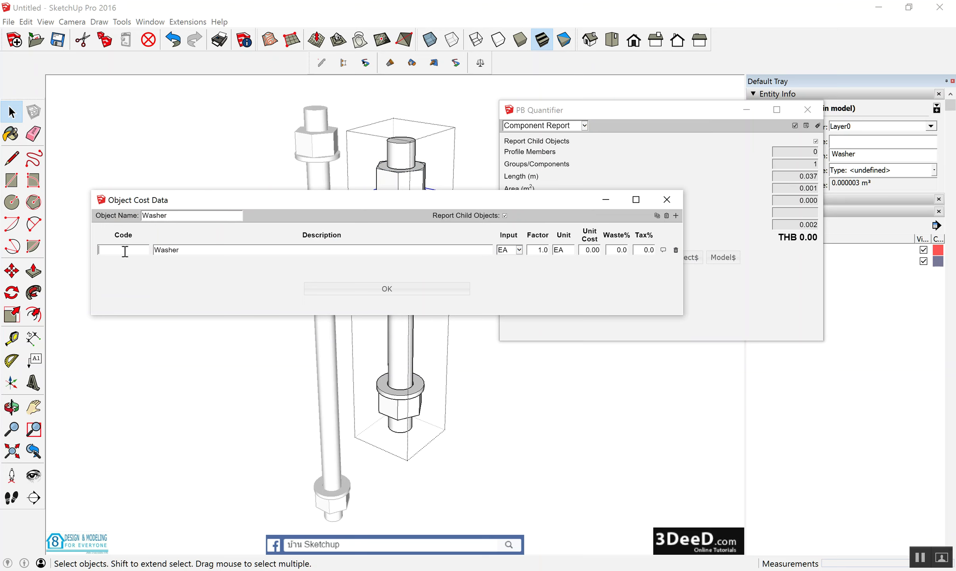
pyautogui.write('s')
pyautogui.click(124, 258)
pyautogui.doubleClick(592, 250)
pyautogui.write('3')
pyautogui.click(421, 293)
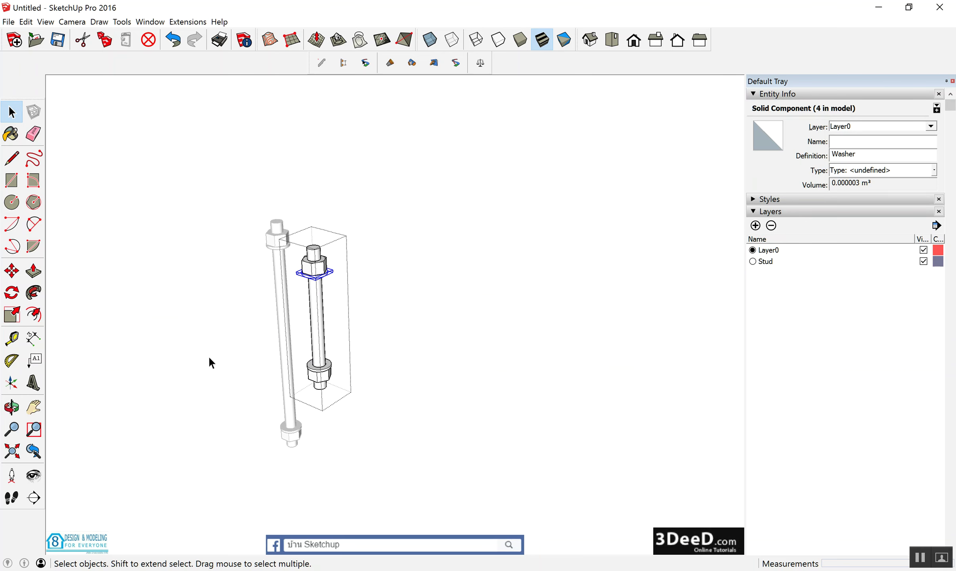
# Generate a Cost Detail Report for both studs: Nut 48, Washer 12, Stud 162.50, total THB 222.50
pyautogui.scroll(-2, 209, 355)
pyautogui.moveTo(234, 201)
pyautogui.mouseDown()
pyautogui.moveTo(365, 464)
pyautogui.moveTo(382, 470)
pyautogui.mouseUp()
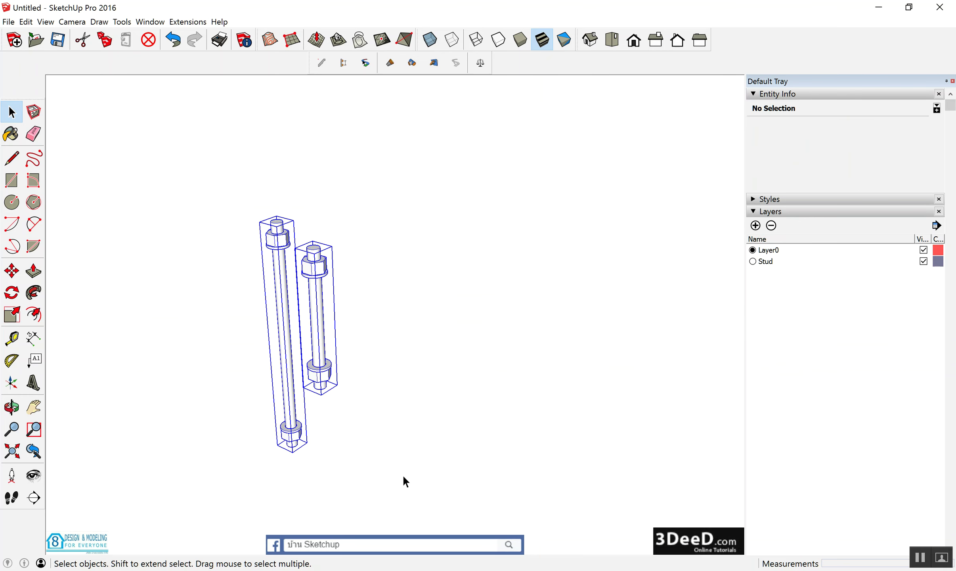
pyautogui.click(483, 65)
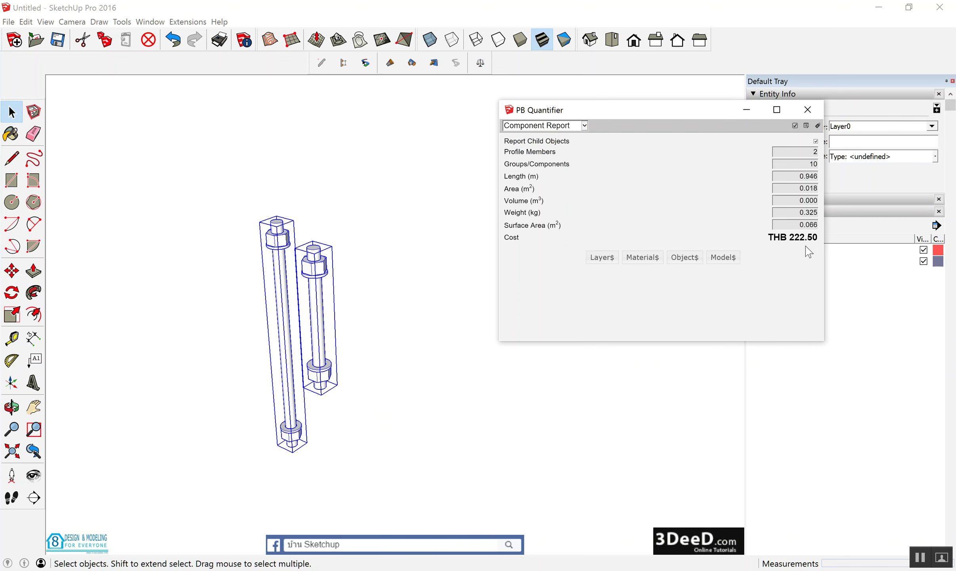
pyautogui.click(585, 126)
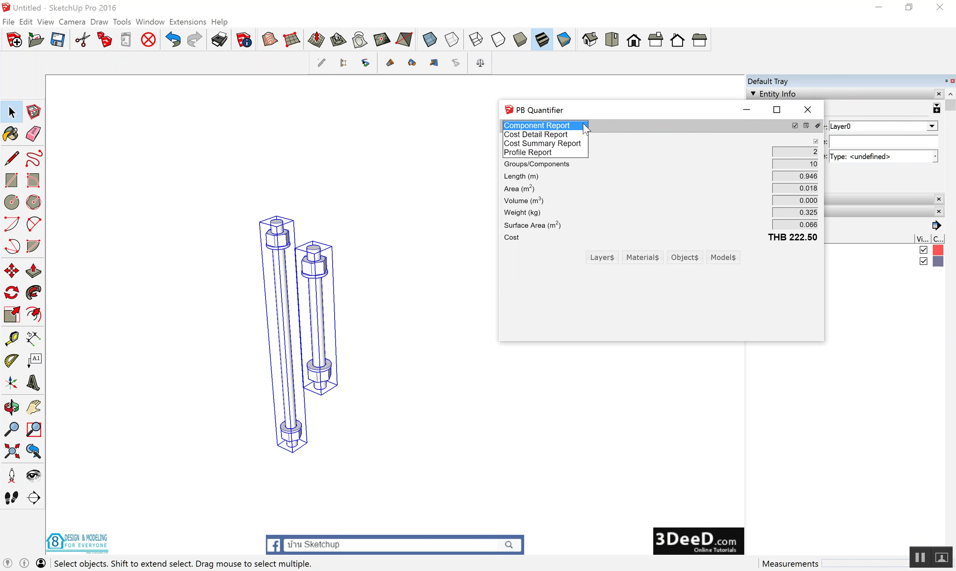
pyautogui.click(557, 135)
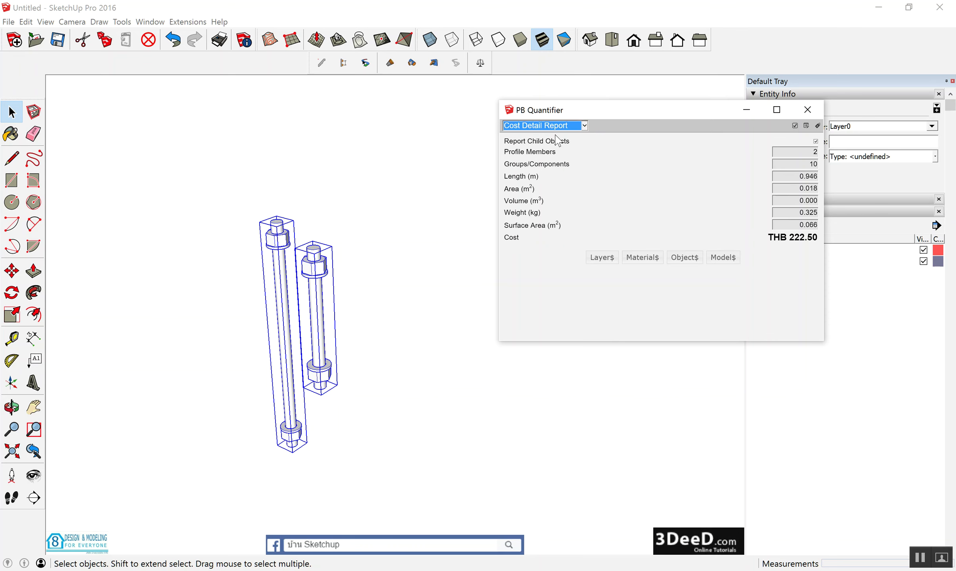
pyautogui.click(795, 126)
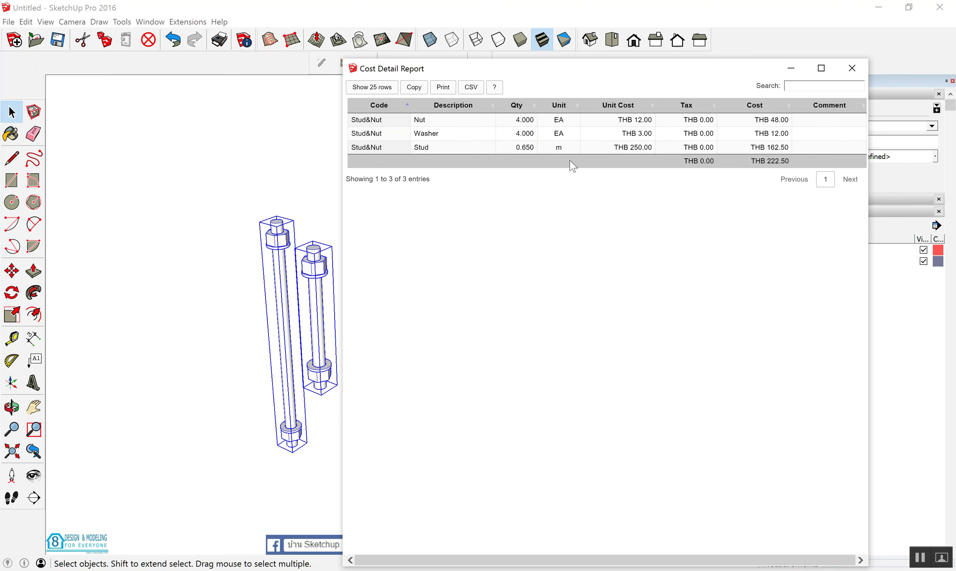
pyautogui.click(852, 68)
pyautogui.scroll(-3, 365, 243)
# Close PB Quantifier and orbit to look down on the ground beside the studs
pyautogui.scroll(-1, 366, 244)
pyautogui.scroll(-2, 377, 261)
pyautogui.scroll(-1, 330, 257)
pyautogui.press('m')
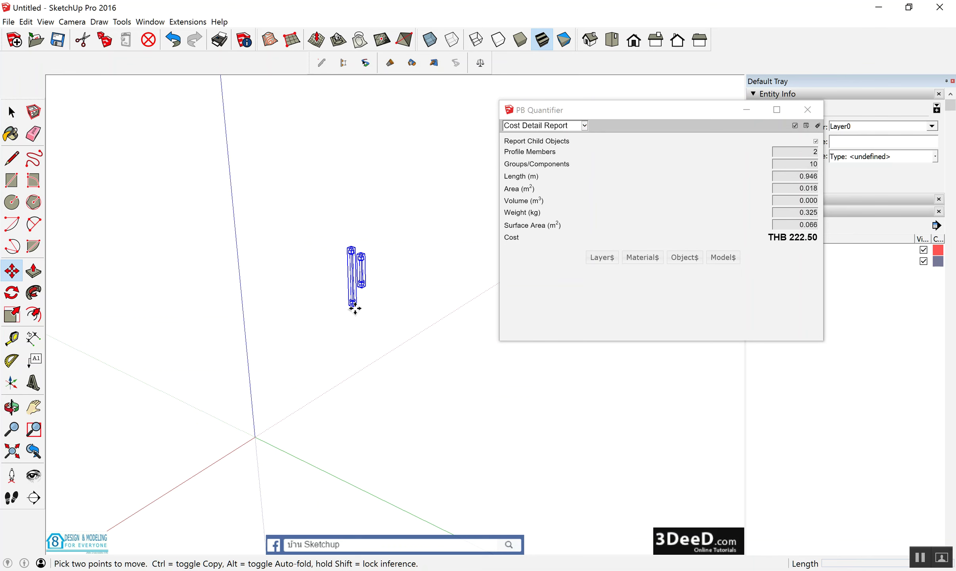
pyautogui.click(354, 305)
pyautogui.press('space')
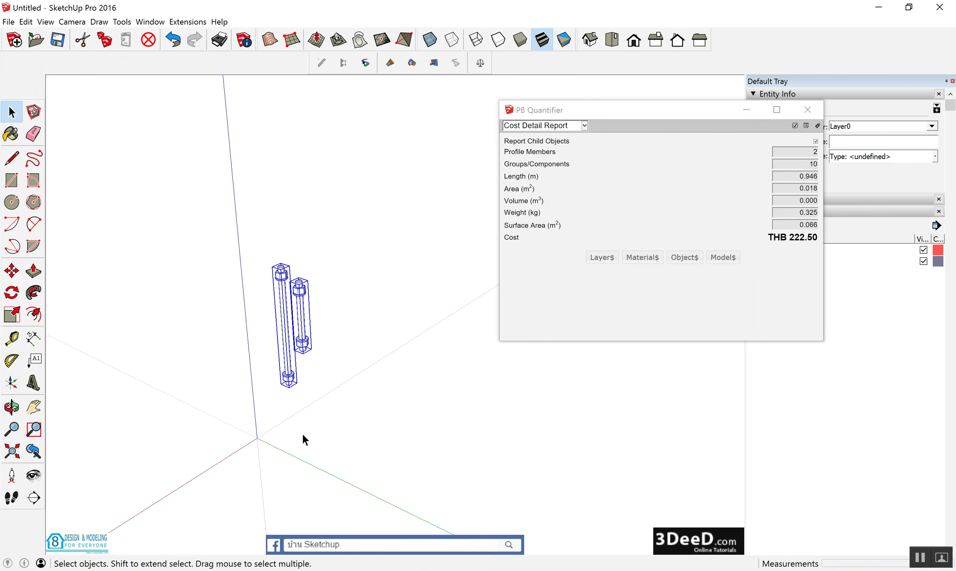
pyautogui.click(302, 436)
pyautogui.moveTo(309, 405); pyautogui.dragTo(277, 404, button='middle')
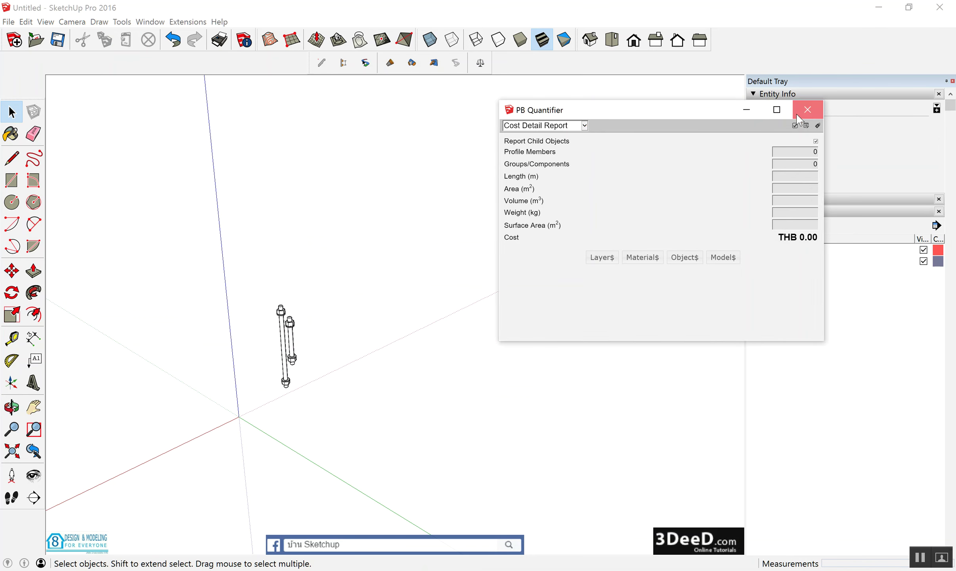
pyautogui.click(809, 108)
pyautogui.moveTo(292, 342); pyautogui.dragTo(289, 314, button='middle')
pyautogui.click(308, 297)
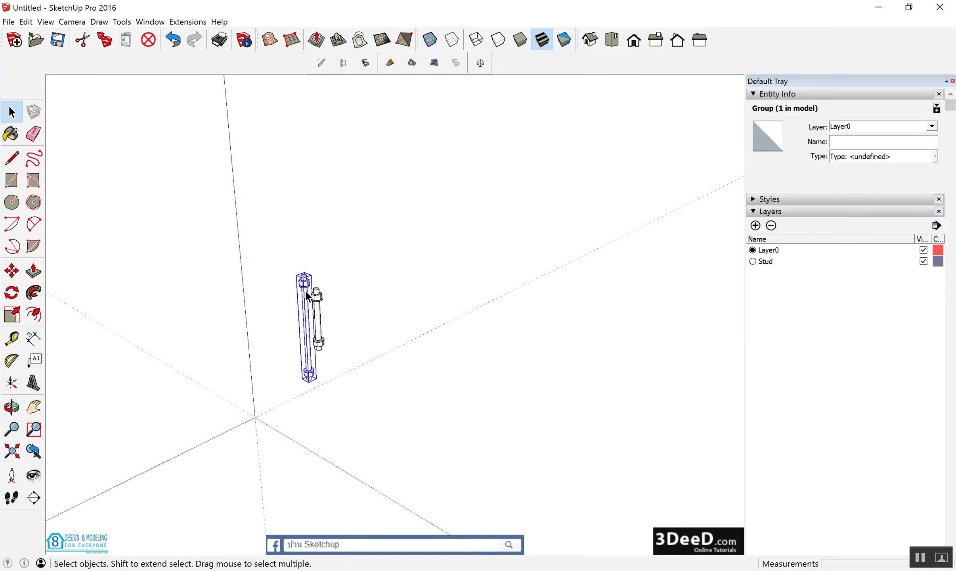
pyautogui.scroll(-2, 307, 296)
pyautogui.click(307, 278)
pyautogui.moveTo(306, 281); pyautogui.dragTo(343, 355, button='middle')
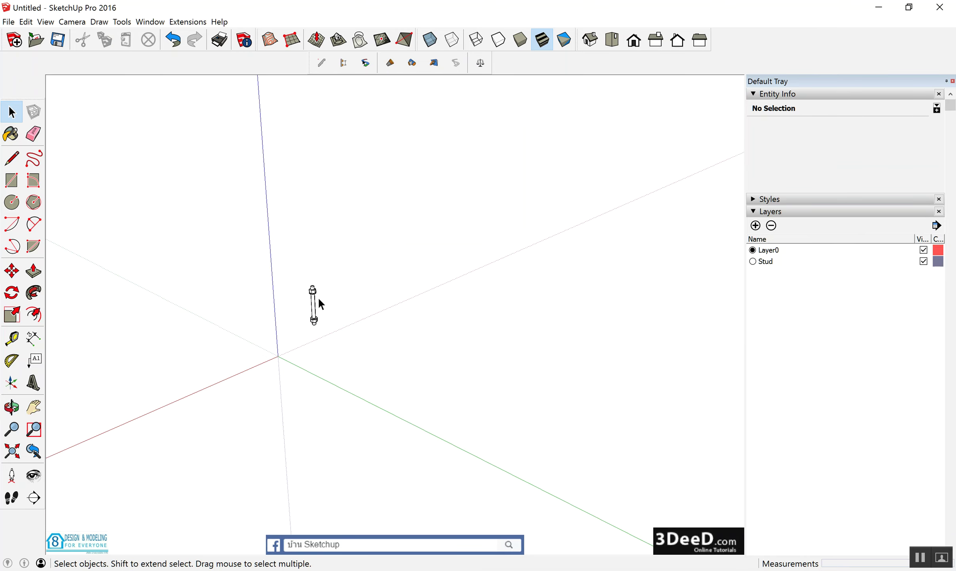
# Draw a 0.5 m by 0.5 m square face on the ground next to the studs
pyautogui.press('r')
pyautogui.click(343, 346)
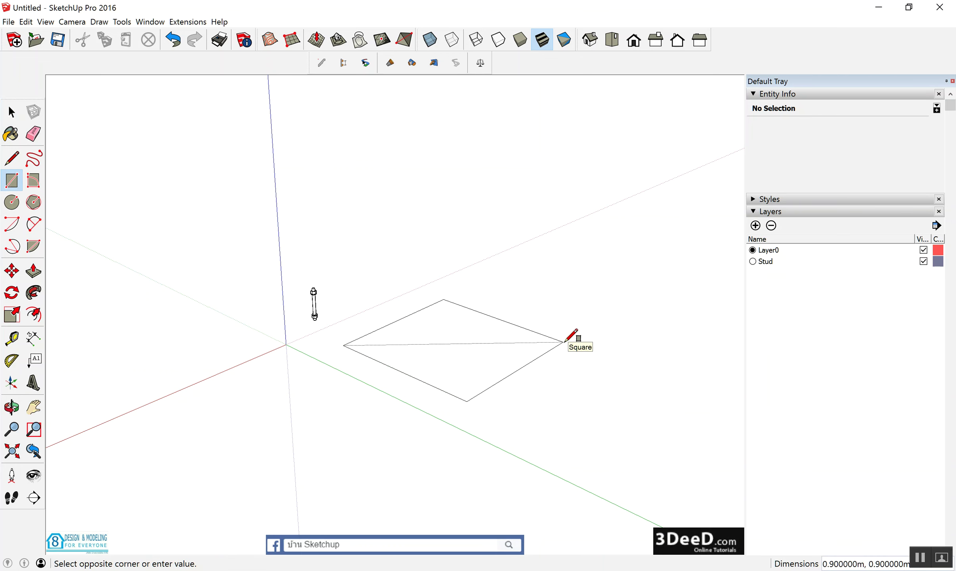
pyautogui.write('.5,.5')
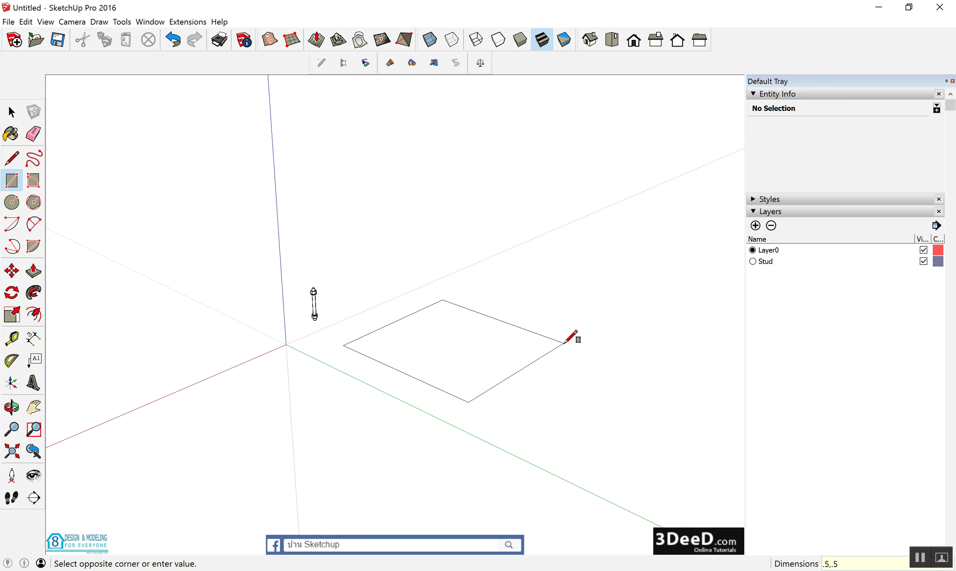
pyautogui.press('Return')
pyautogui.press('space')
pyautogui.scroll(1, 427, 405)
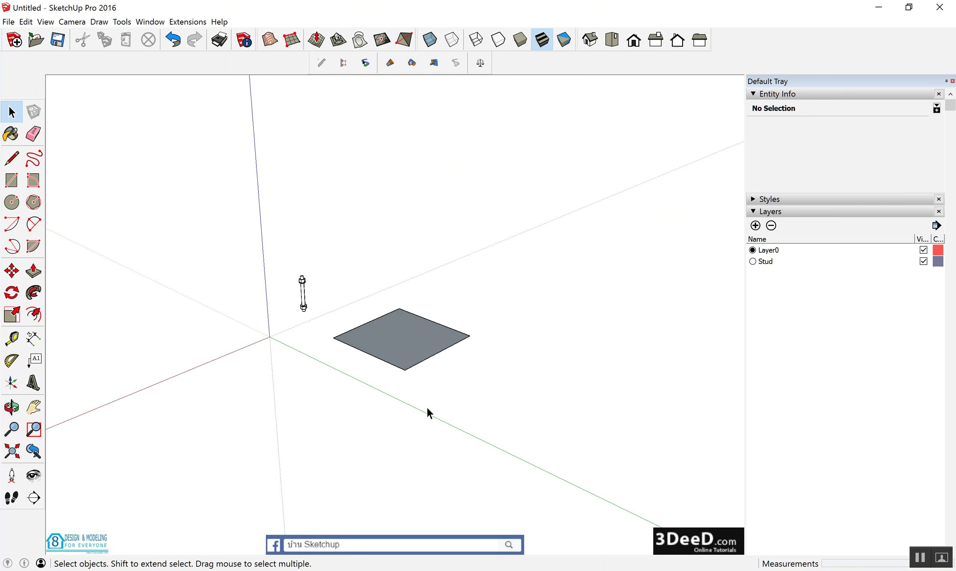
pyautogui.scroll(2, 426, 404)
pyautogui.scroll(2, 428, 357)
# Create a new layer named 'Steel plate' in the Layers panel
pyautogui.moveTo(429, 360); pyautogui.dragTo(384, 310, button='middle')
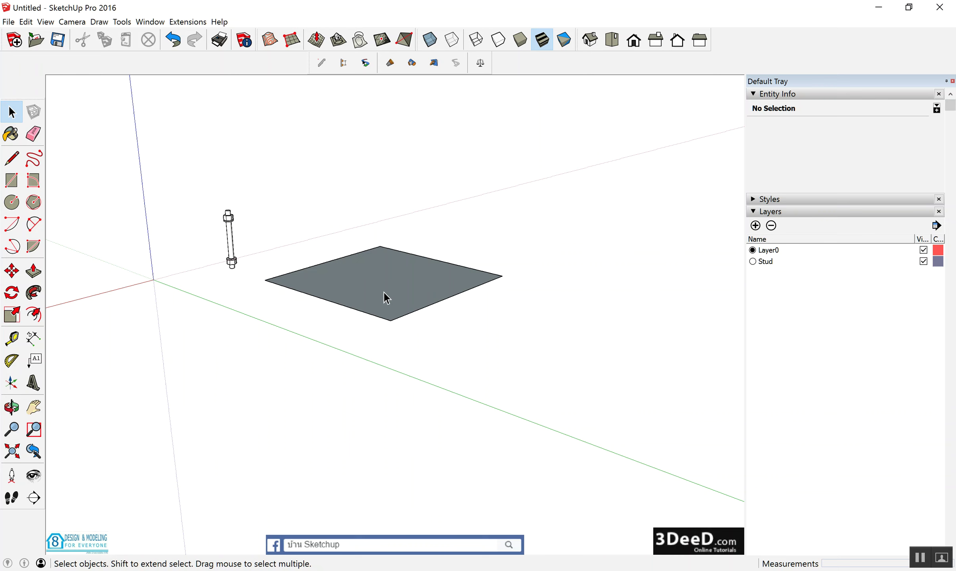
pyautogui.click(755, 225)
pyautogui.write('STEE')
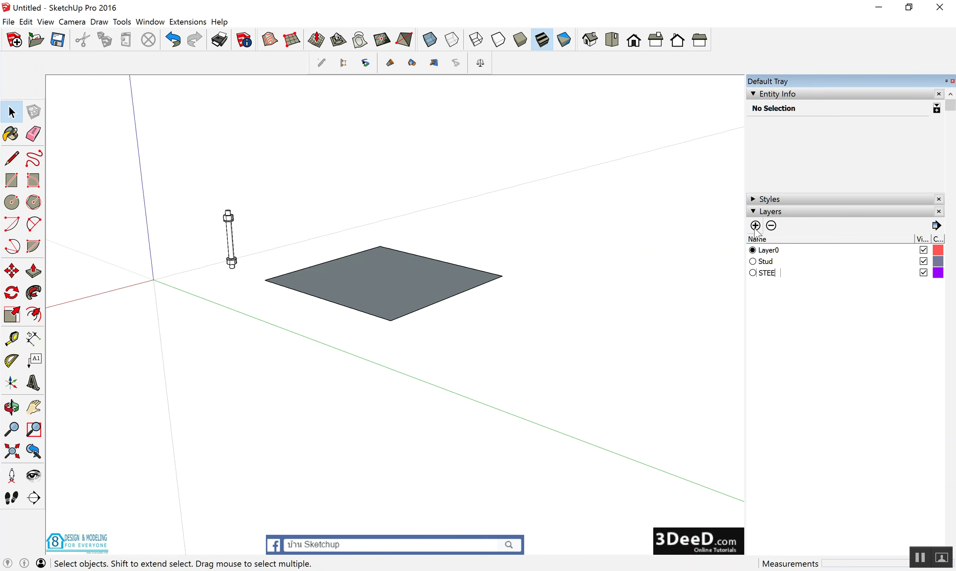
pyautogui.write('L P')
pyautogui.press('BackSpace')
pyautogui.press('BackSpace')
pyautogui.press('BackSpace')
pyautogui.press('BackSpace')
pyautogui.press('BackSpace')
pyautogui.press('BackSpace')
pyautogui.write('Steel')
pyautogui.press('Return')
pyautogui.click(389, 62)
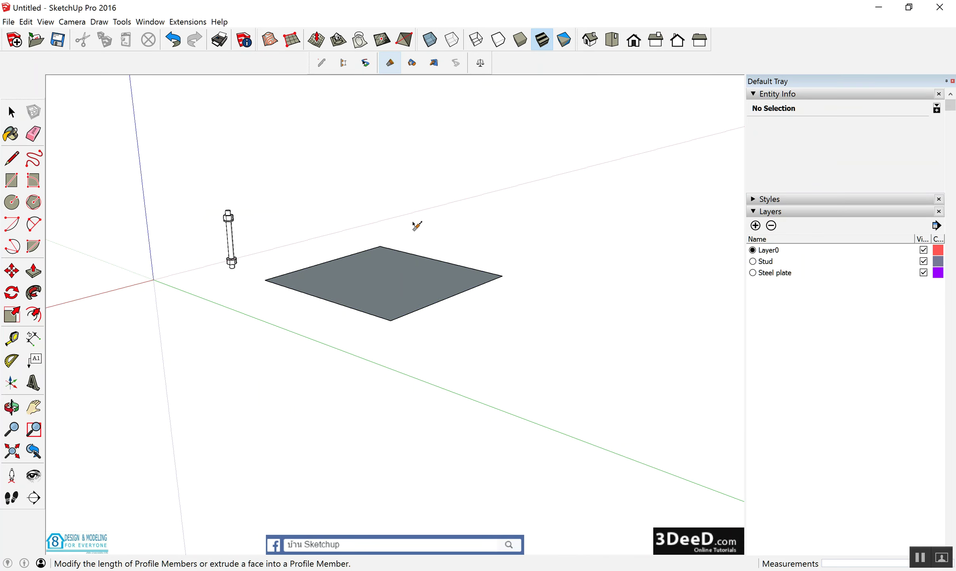
# Extend the square face 15mm into a plate saved as profile 'Steel plate 500x500x15'
pyautogui.click(390, 277)
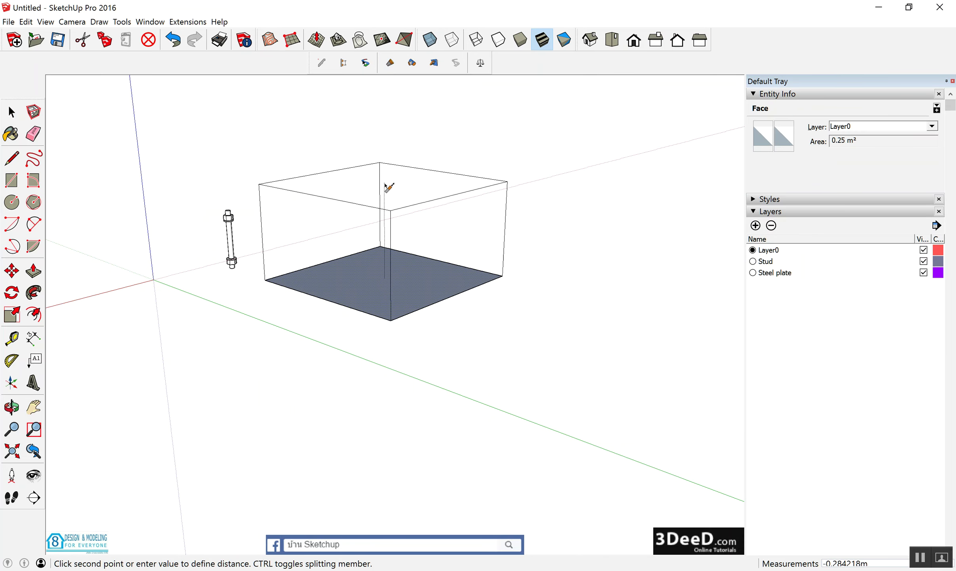
pyautogui.write('15mm')
pyautogui.press('Return')
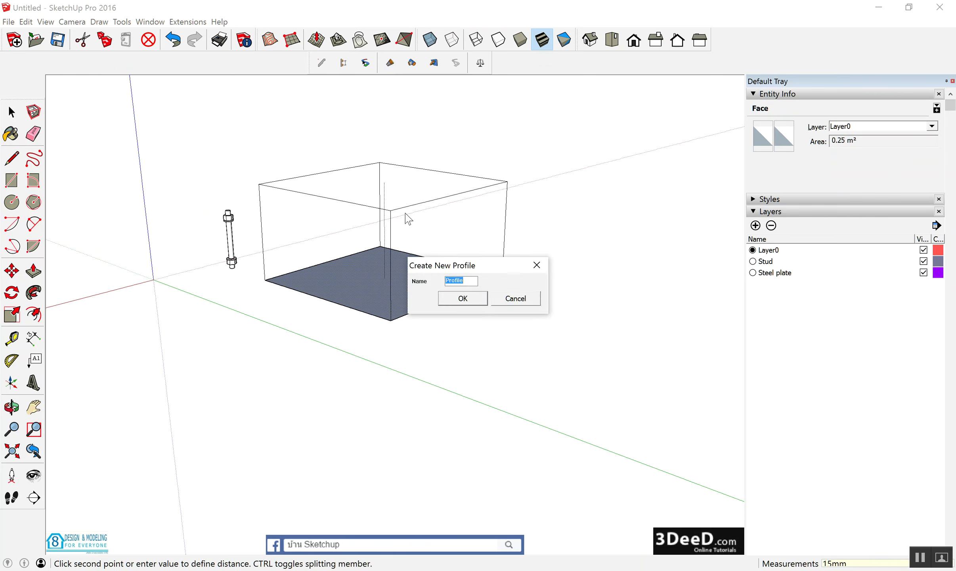
pyautogui.write('S')
pyautogui.write('500x500x')
pyautogui.write('15')
pyautogui.click(463, 298)
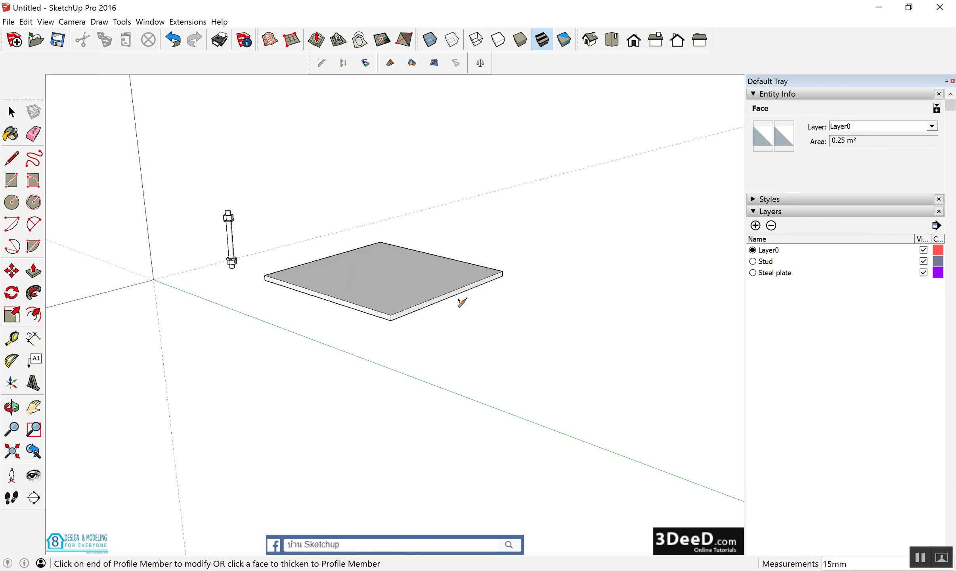
pyautogui.click(322, 62)
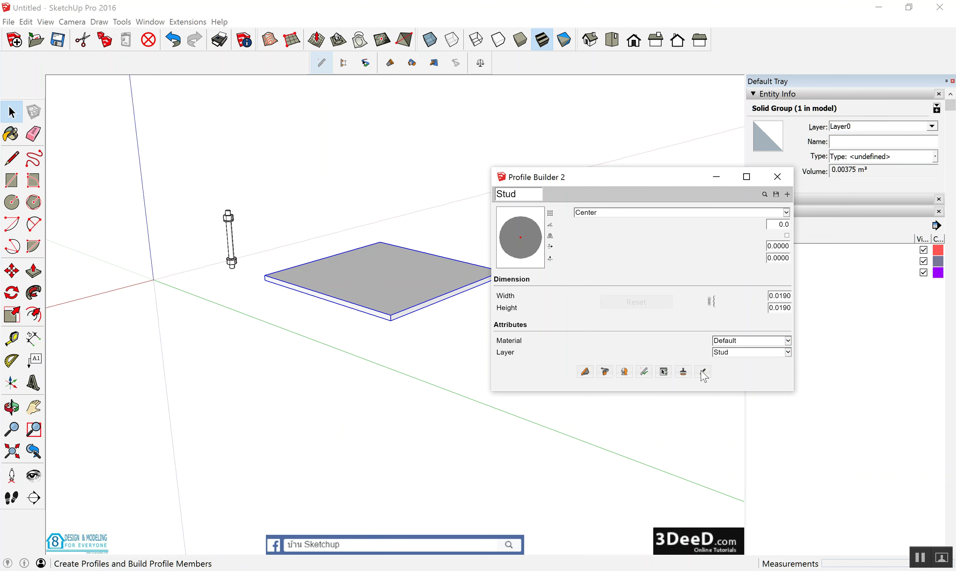
# Sample the plate profile, build a new plate member and delete the upper plate
pyautogui.click(703, 373)
pyautogui.click(414, 284)
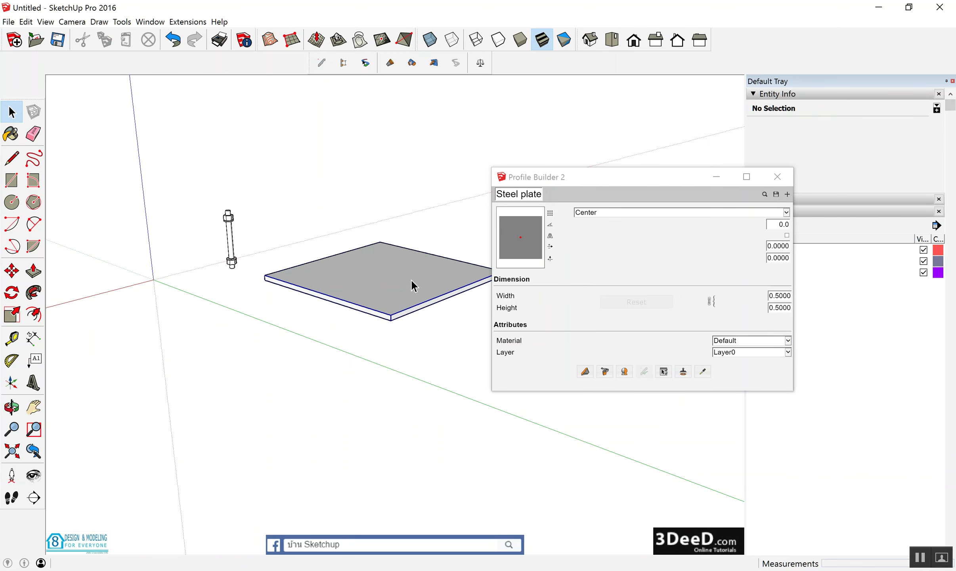
pyautogui.scroll(-3, 344, 343)
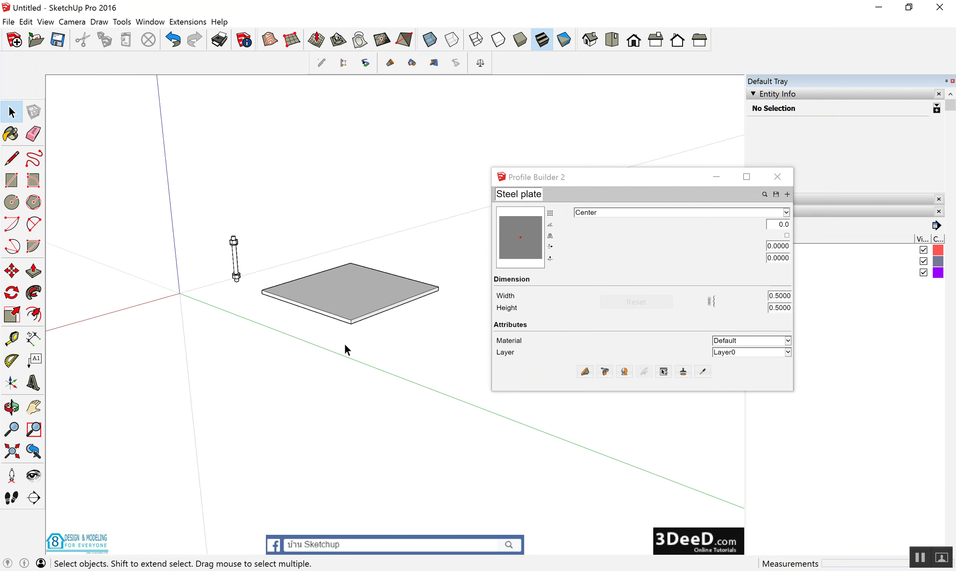
pyautogui.click(585, 372)
pyautogui.click(370, 437)
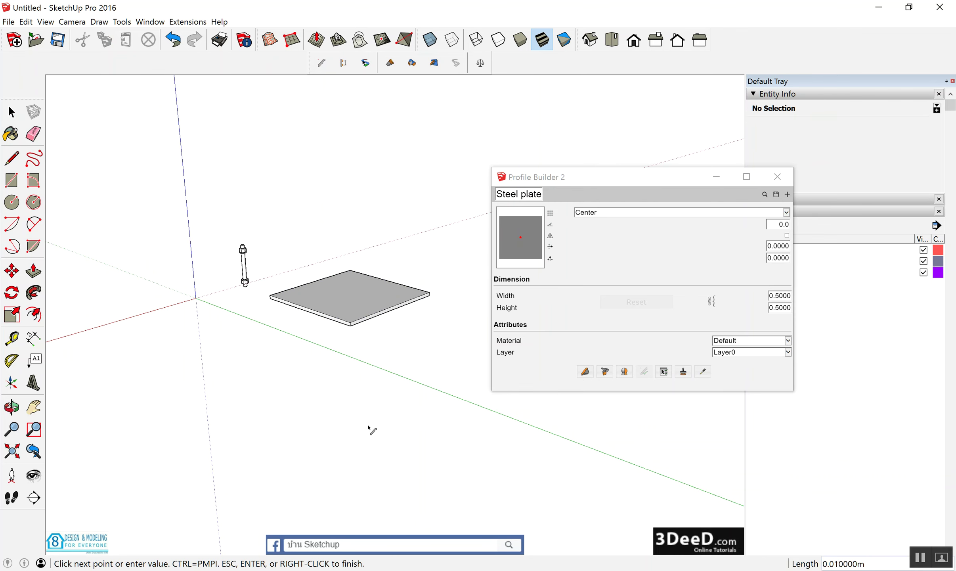
pyautogui.write('1')
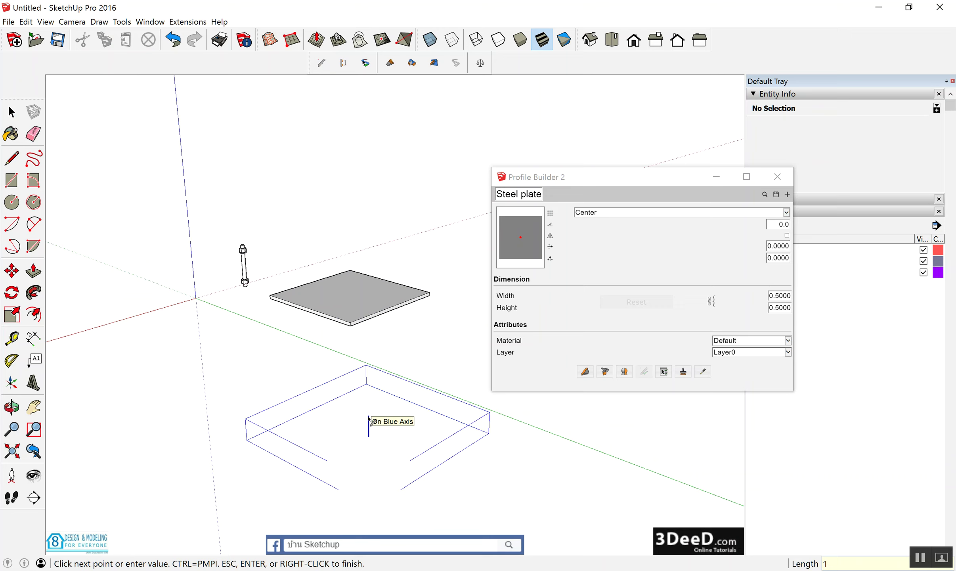
pyautogui.press('Return')
pyautogui.press('space')
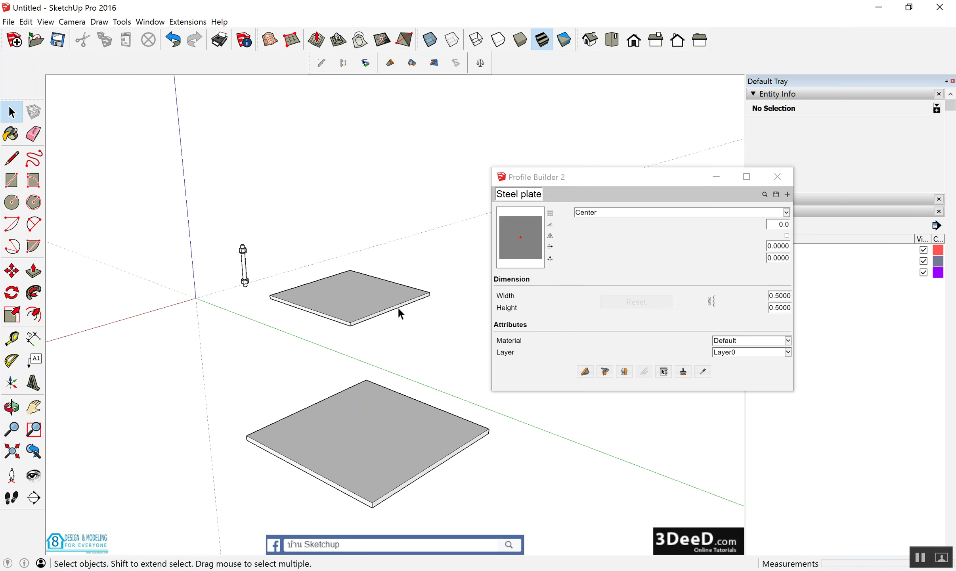
pyautogui.click(397, 306)
pyautogui.press('Delete')
pyautogui.moveTo(337, 390)
pyautogui.mouseDown(button='middle')
pyautogui.moveTo(330, 426)
pyautogui.moveTo(456, 391)
pyautogui.mouseUp(button='middle')
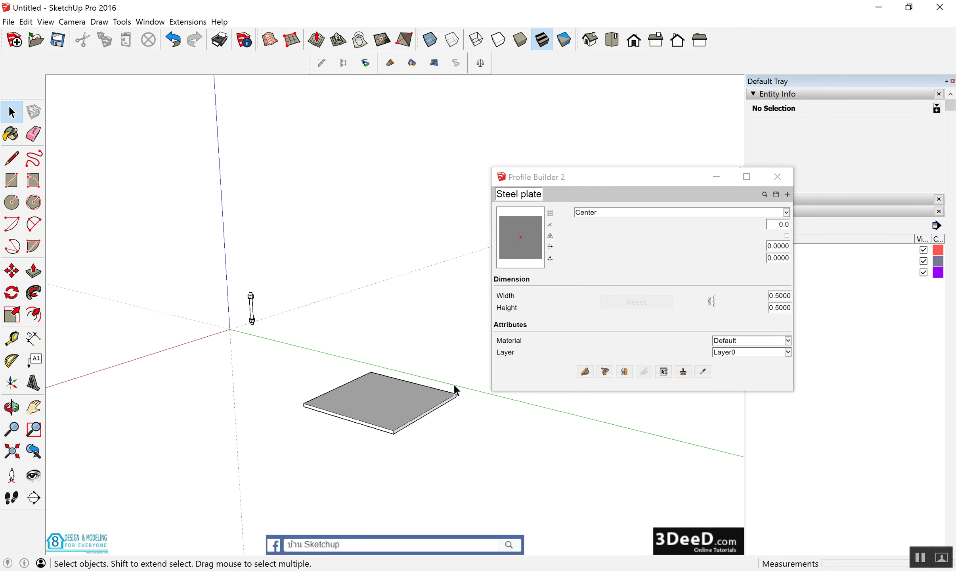
# Build the plate member on the Steel plate layer and erase the old lower plate
pyautogui.click(586, 373)
pyautogui.click(789, 352)
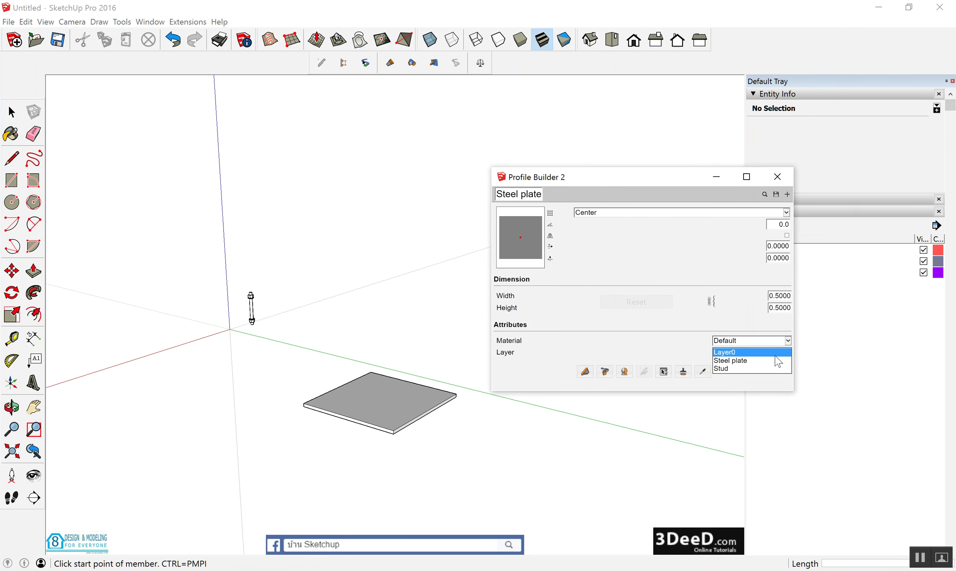
pyautogui.click(759, 361)
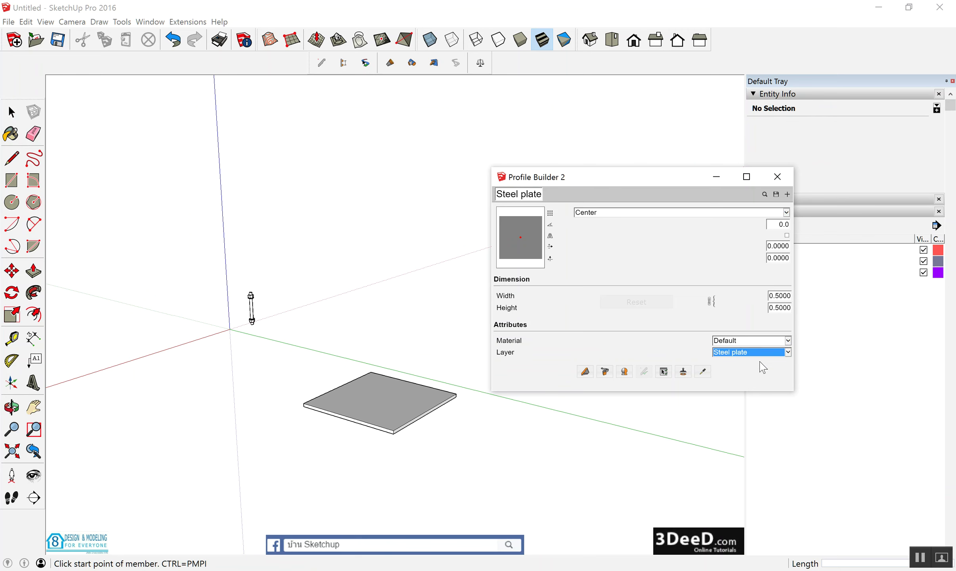
pyautogui.click(585, 371)
pyautogui.click(389, 304)
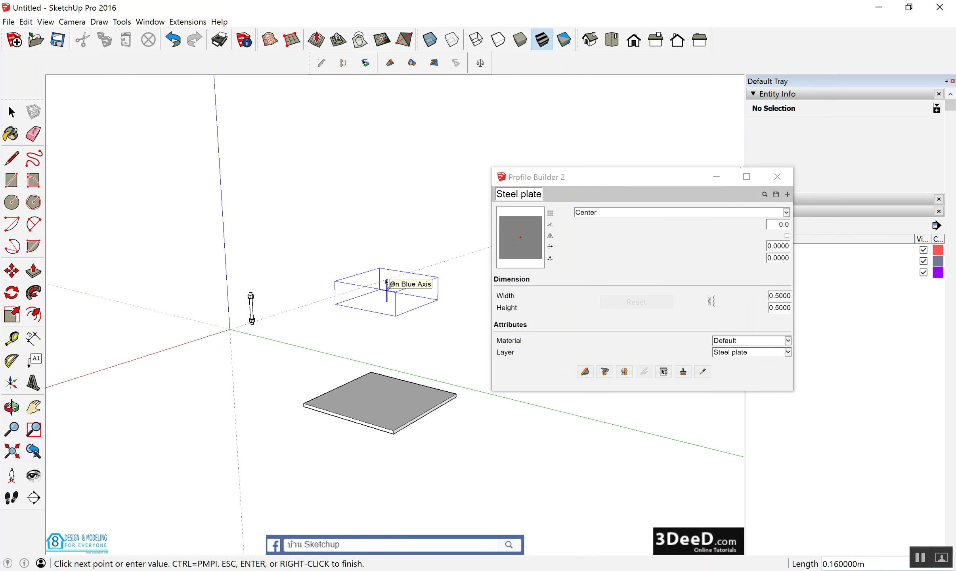
pyautogui.click(387, 281)
pyautogui.press('Escape')
pyautogui.press('e')
pyautogui.click(459, 399)
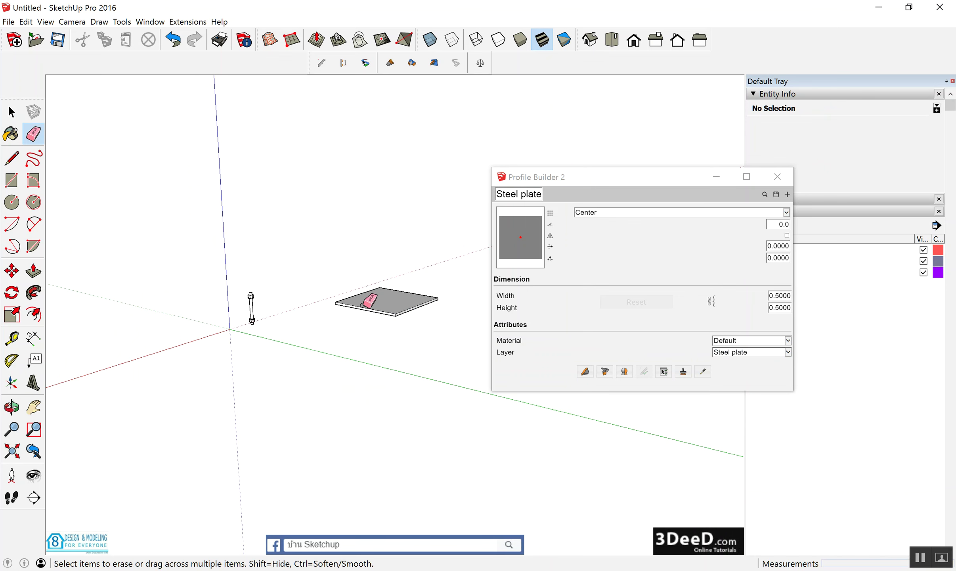
# Label the plate 'Steel plate 500x500x15' and close Profile Builder
pyautogui.click(33, 359)
pyautogui.click(373, 299)
pyautogui.click(336, 257)
pyautogui.click(381, 242)
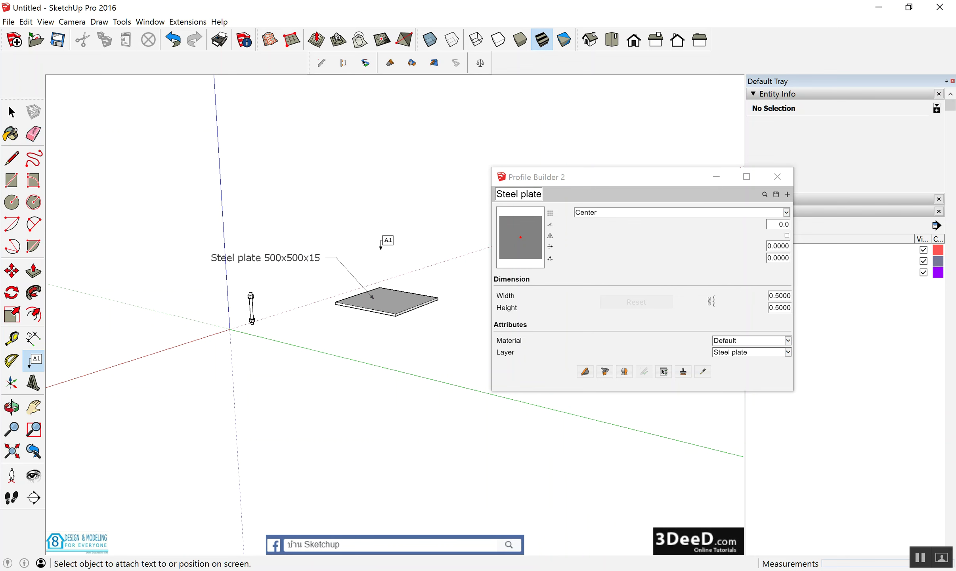
pyautogui.press('space')
pyautogui.click(777, 176)
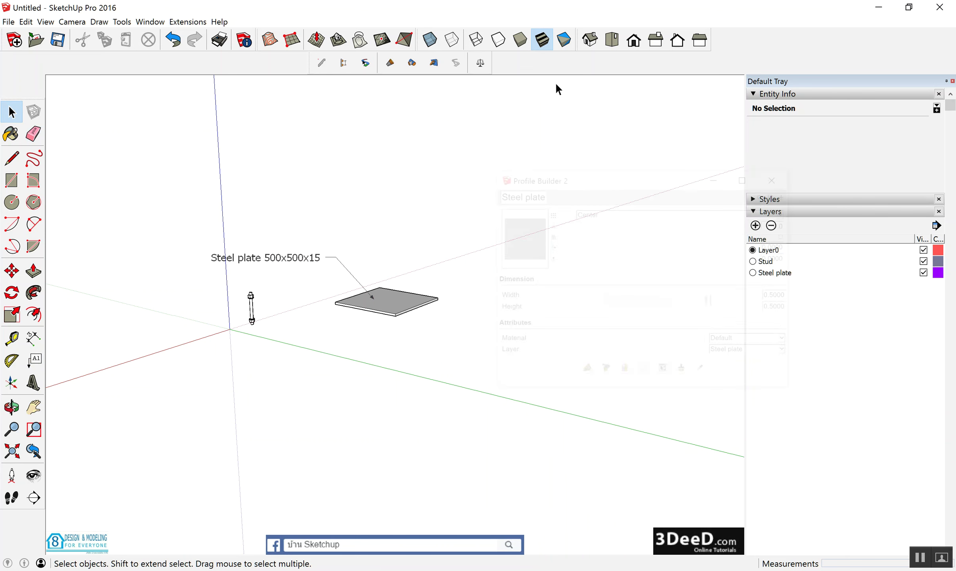
pyautogui.click(480, 63)
# Set the Steel plate layer weight to 7850 and add cost code Steel plate at 30 per kg
pyautogui.click(608, 258)
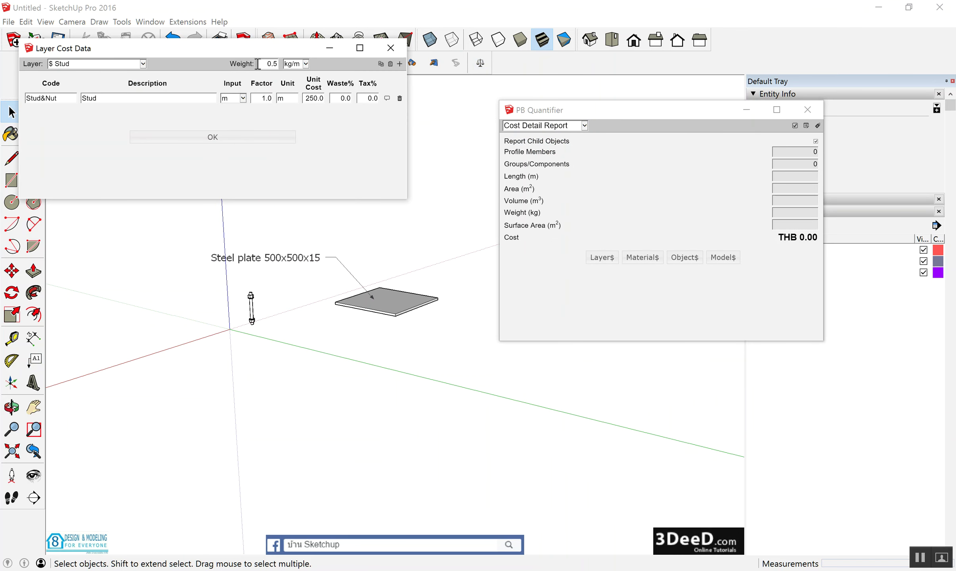
pyautogui.click(143, 63)
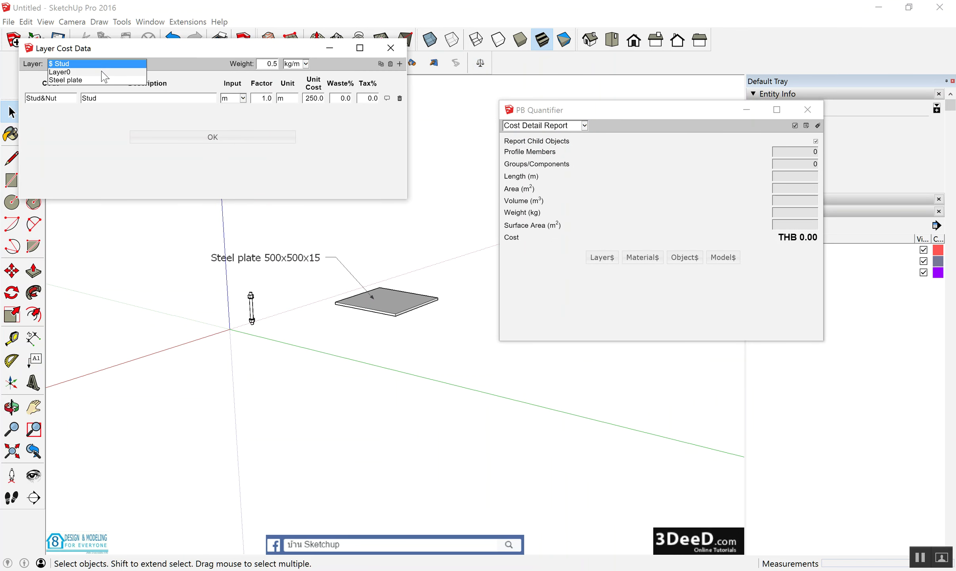
pyautogui.click(97, 82)
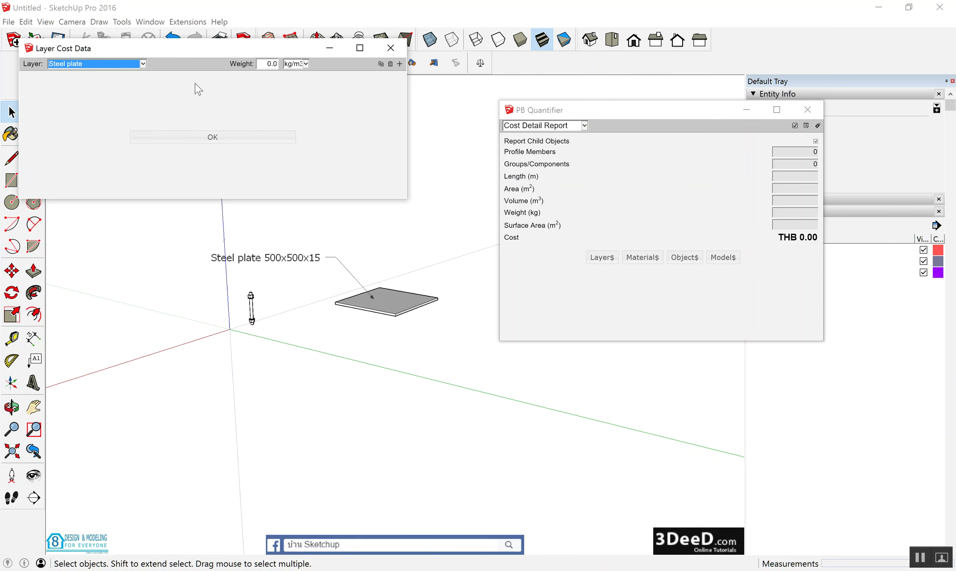
pyautogui.click(261, 64)
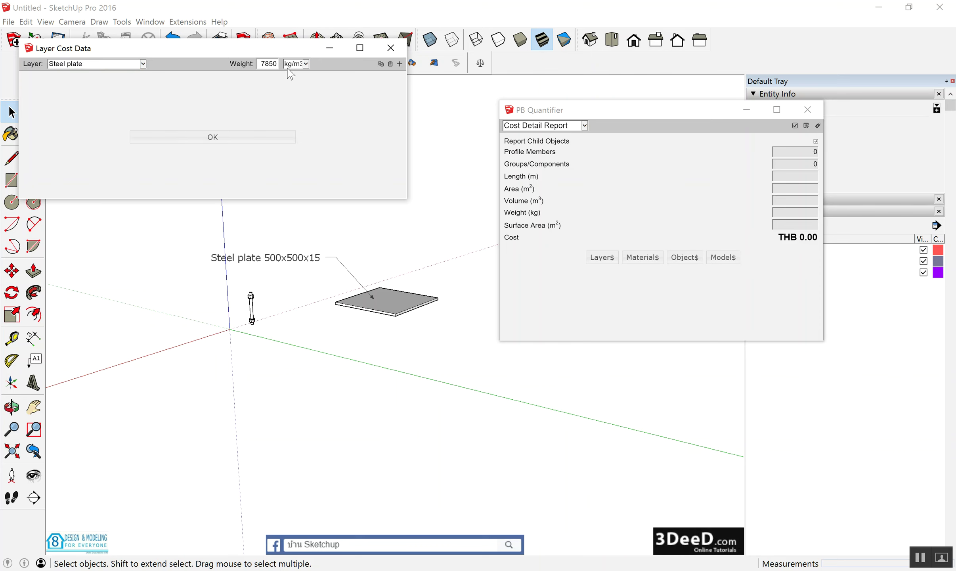
pyautogui.click(400, 64)
pyautogui.write('teel plate')
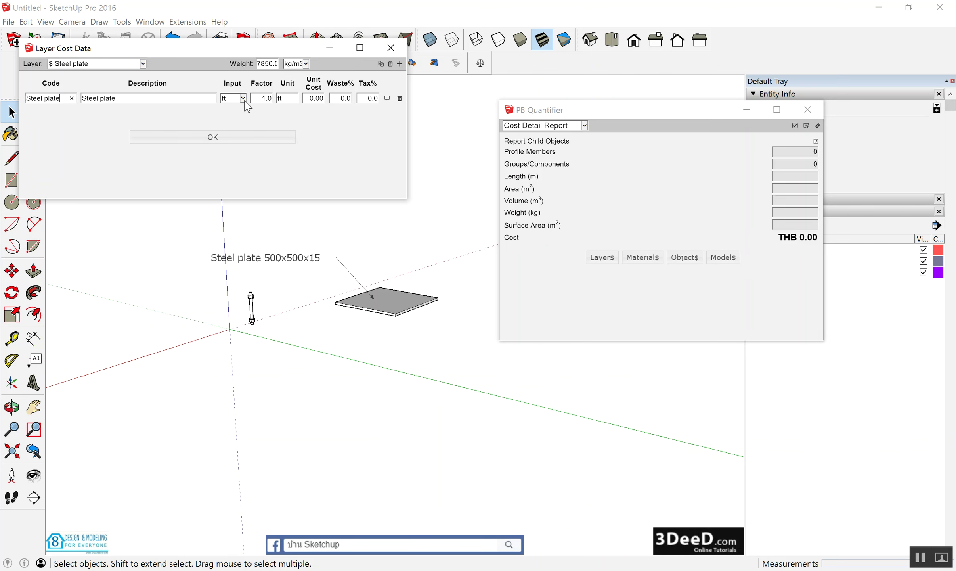
pyautogui.click(242, 98)
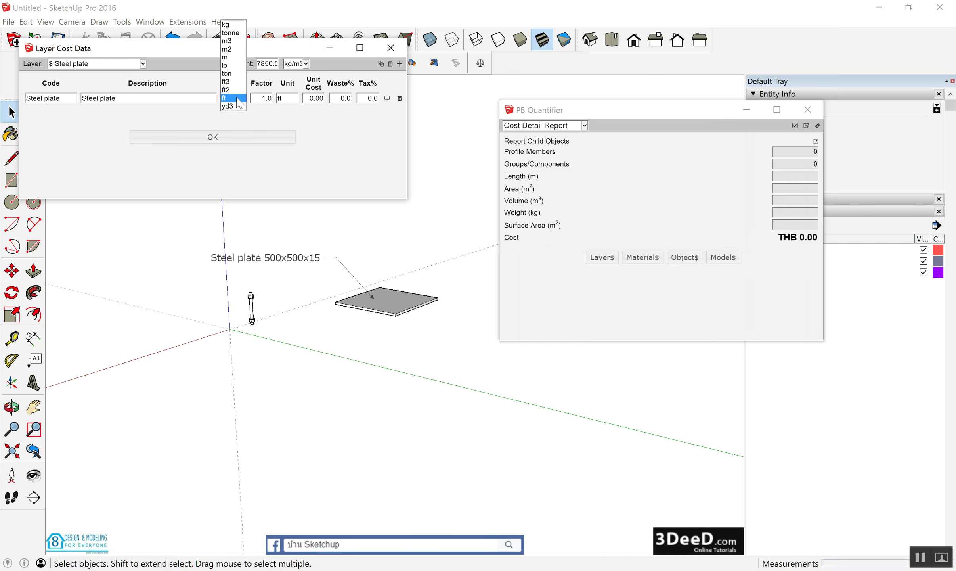
pyautogui.click(227, 26)
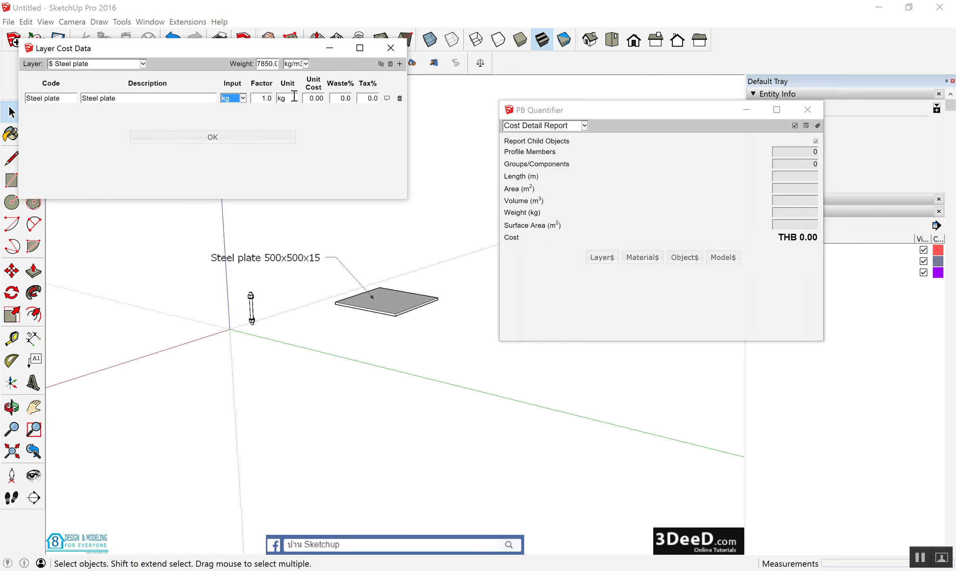
pyautogui.moveTo(306, 98); pyautogui.dragTo(357, 102)
pyautogui.write('0')
pyautogui.moveTo(358, 99); pyautogui.dragTo(362, 103)
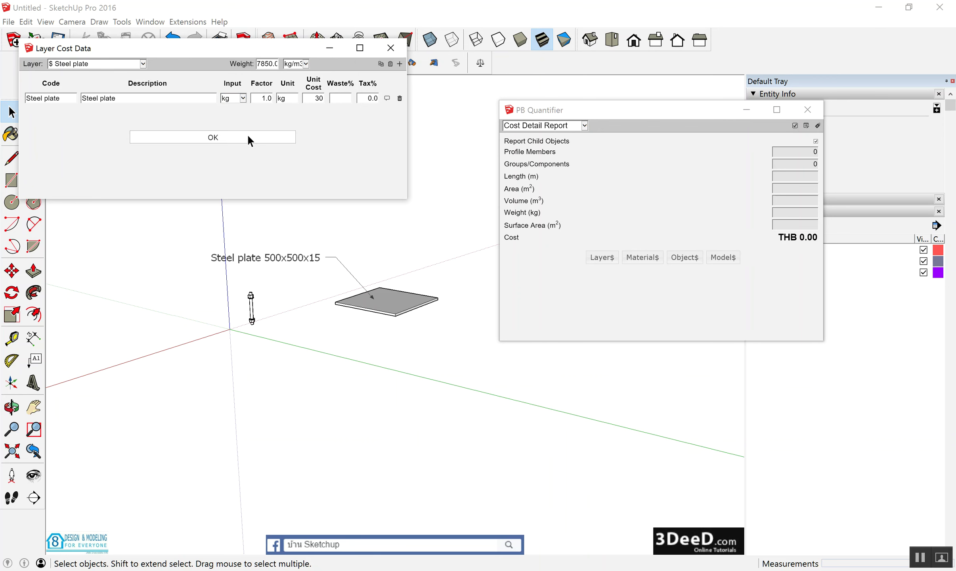
pyautogui.click(247, 135)
pyautogui.scroll(1, 395, 282)
pyautogui.click(397, 293)
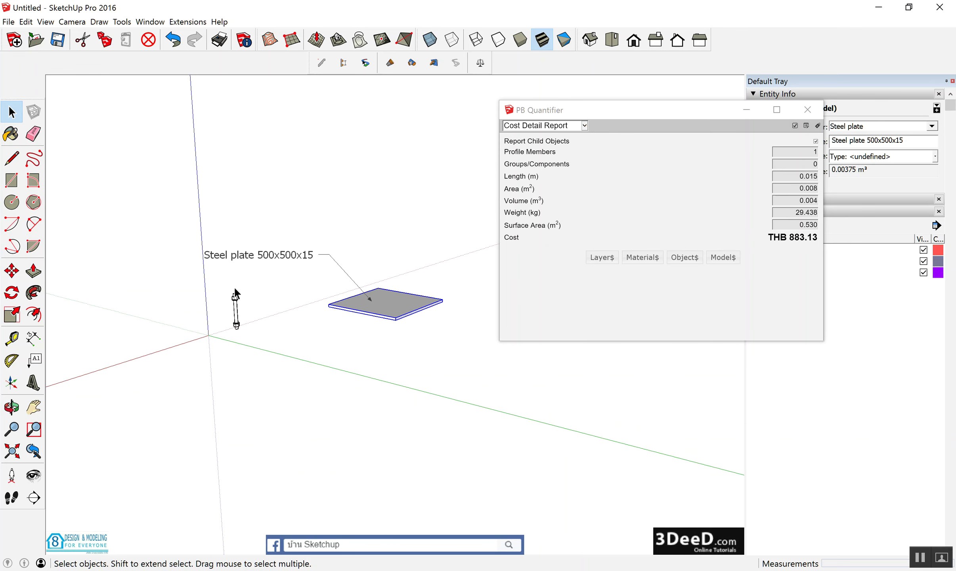
# Erase the plate's text label and select the steel plate
pyautogui.press('e')
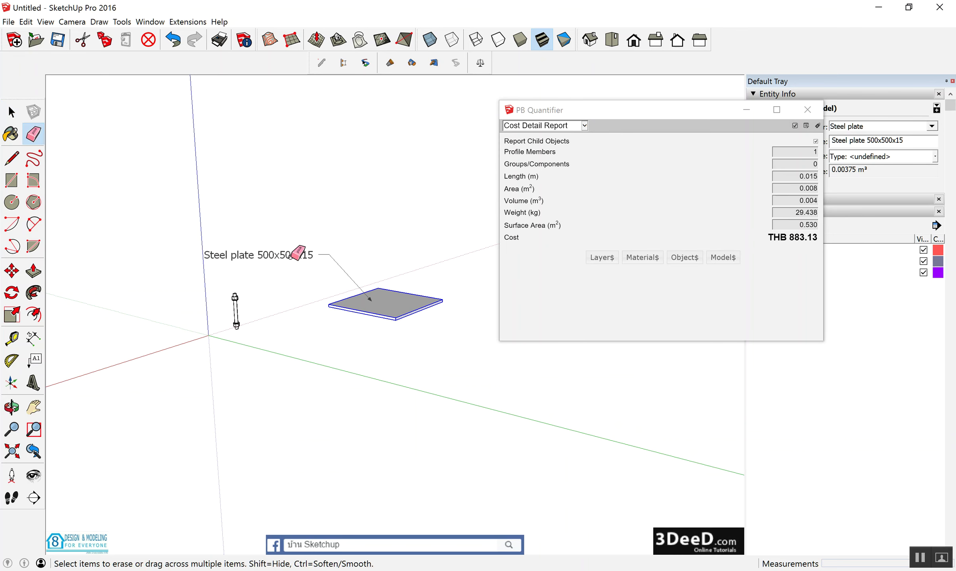
pyautogui.click(299, 254)
pyautogui.press('space')
pyautogui.scroll(1, 398, 309)
pyautogui.click(397, 308)
pyautogui.scroll(2, 402, 353)
pyautogui.scroll(2, 401, 351)
# Copy the steel plate 0.015 m straight up so it stacks on the first
pyautogui.press('m')
pyautogui.press('ctrl')
pyautogui.click(390, 336)
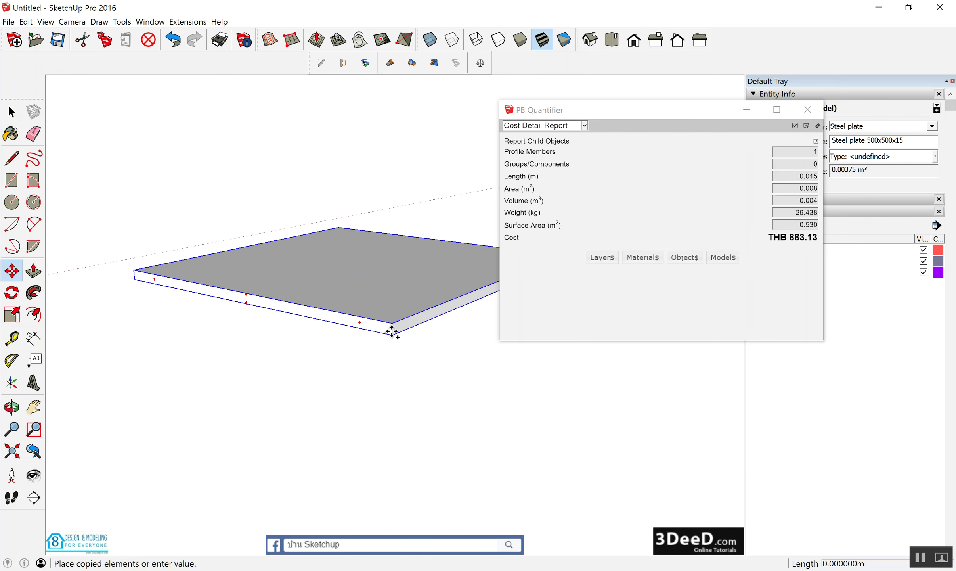
pyautogui.click(392, 322)
pyautogui.press('space')
pyautogui.scroll(-3, 310, 317)
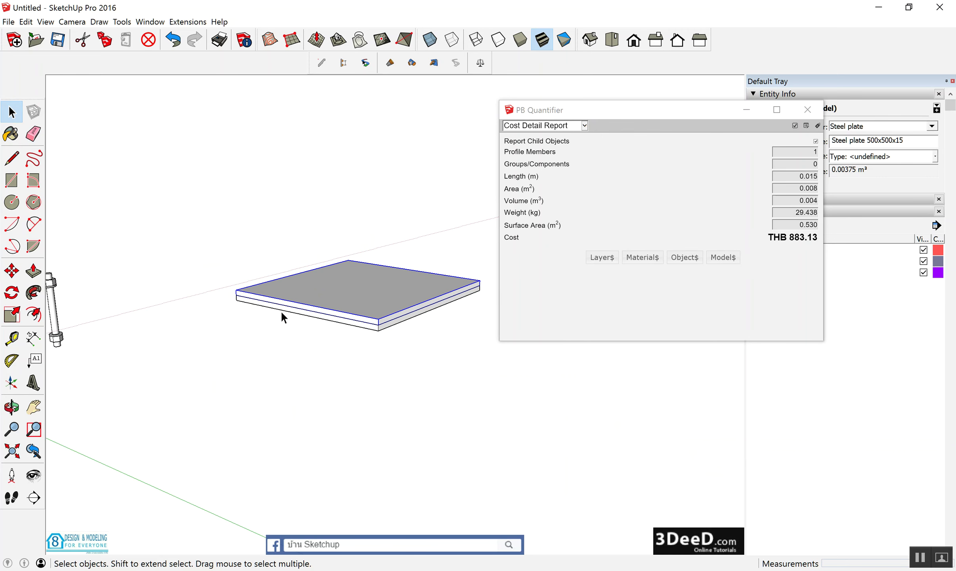
pyautogui.moveTo(303, 324); pyautogui.dragTo(354, 289, button='middle')
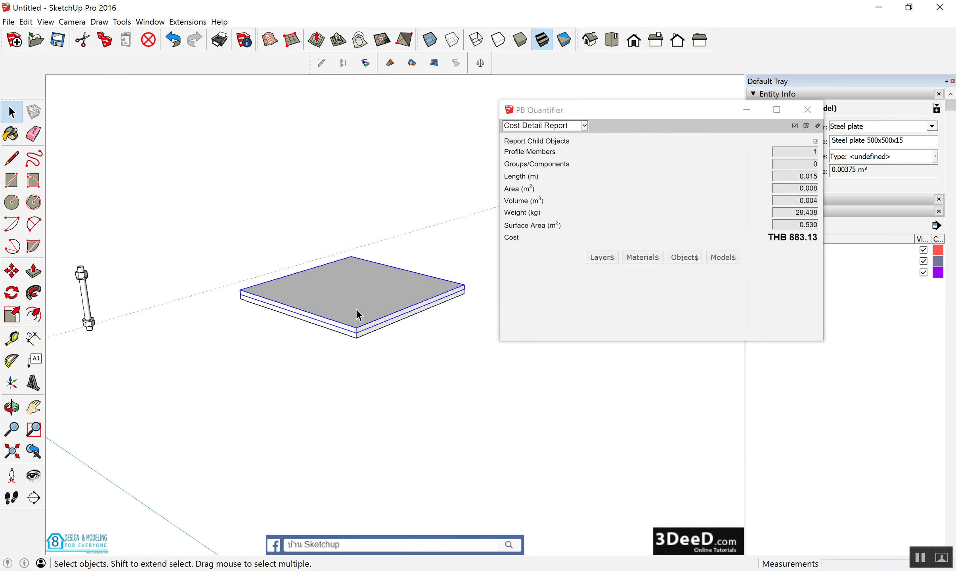
pyautogui.click(343, 64)
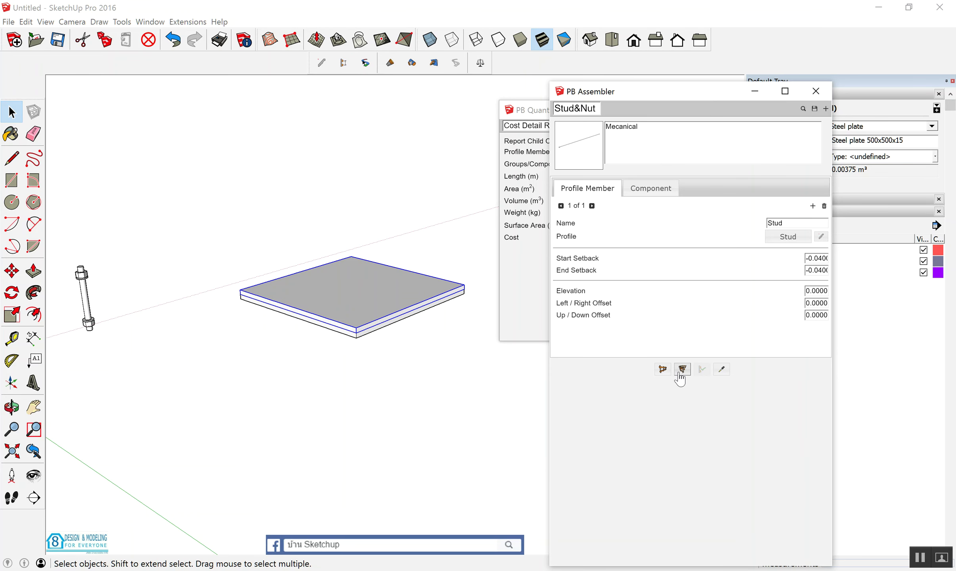
# Place a Stud&Nut assembly by picking start and end points on the stacked plates
pyautogui.click(682, 369)
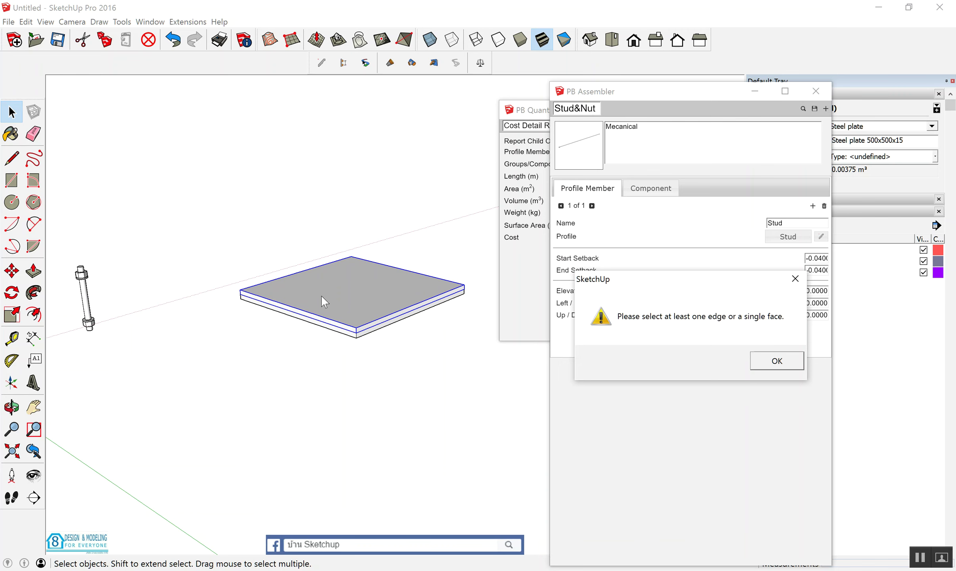
pyautogui.press('Return')
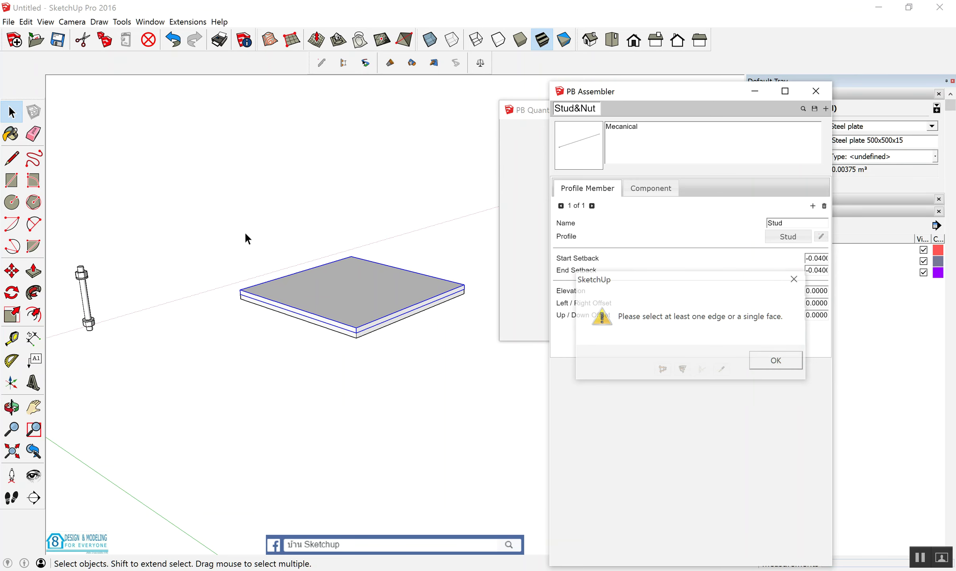
pyautogui.scroll(1, 340, 296)
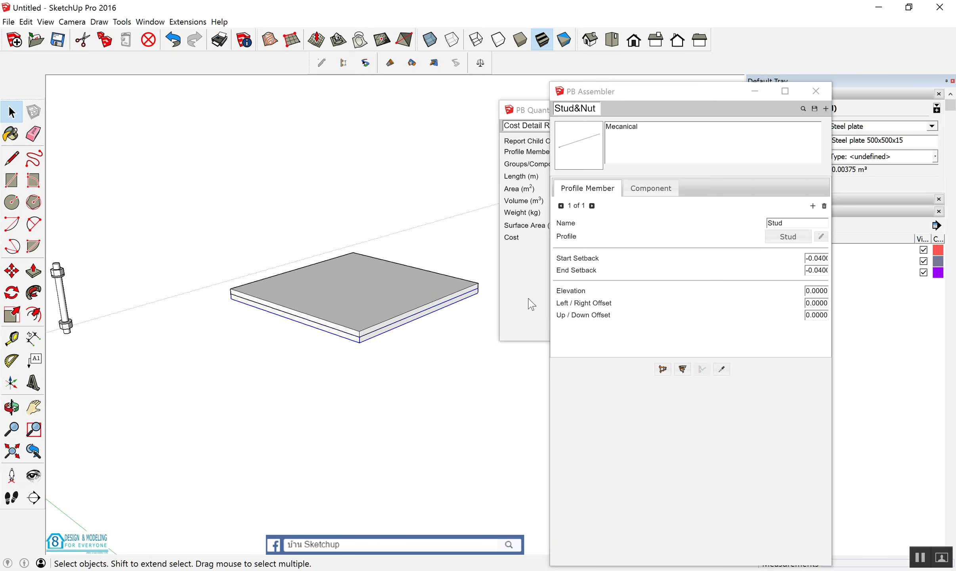
pyautogui.click(662, 369)
pyautogui.scroll(2, 340, 279)
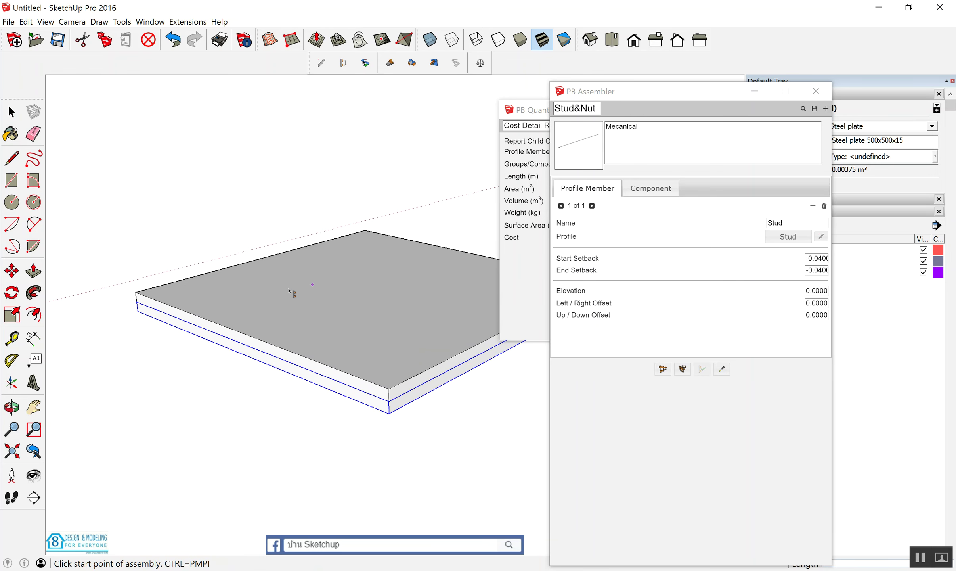
pyautogui.click(237, 292)
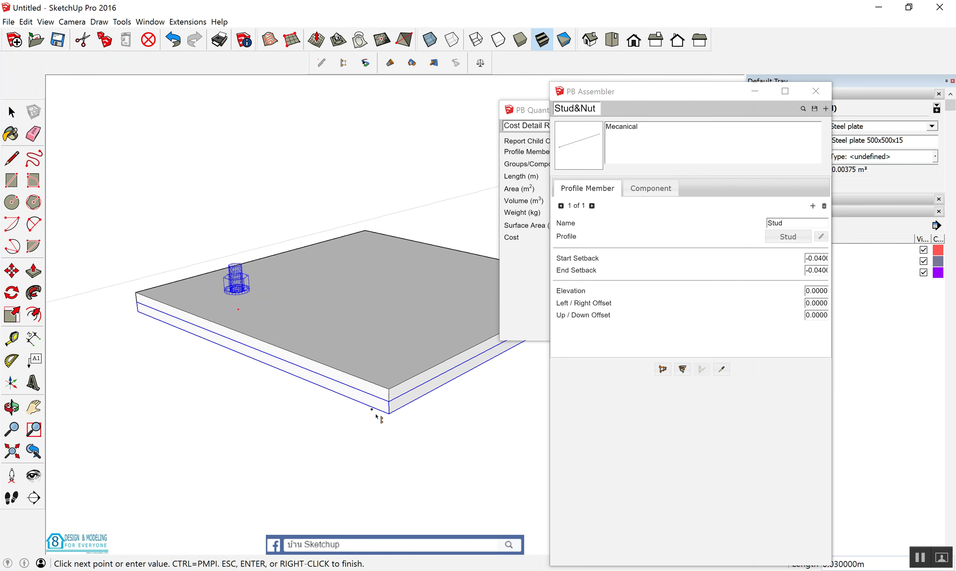
pyautogui.click(390, 417)
pyautogui.moveTo(154, 293)
pyautogui.mouseDown(button='middle')
pyautogui.moveTo(273, 260)
pyautogui.moveTo(346, 145)
pyautogui.moveTo(215, 487)
pyautogui.moveTo(120, 232)
pyautogui.mouseUp(button='middle')
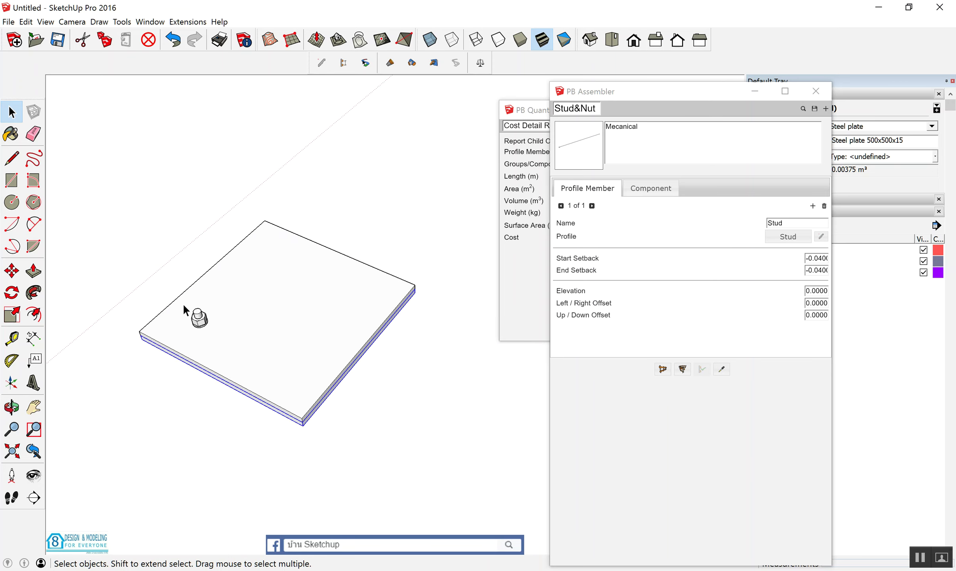
# Move the stud to the plate corner and copy it into a row of four, spaced with /3
pyautogui.click(198, 315)
pyautogui.scroll(3, 238, 349)
pyautogui.press('m')
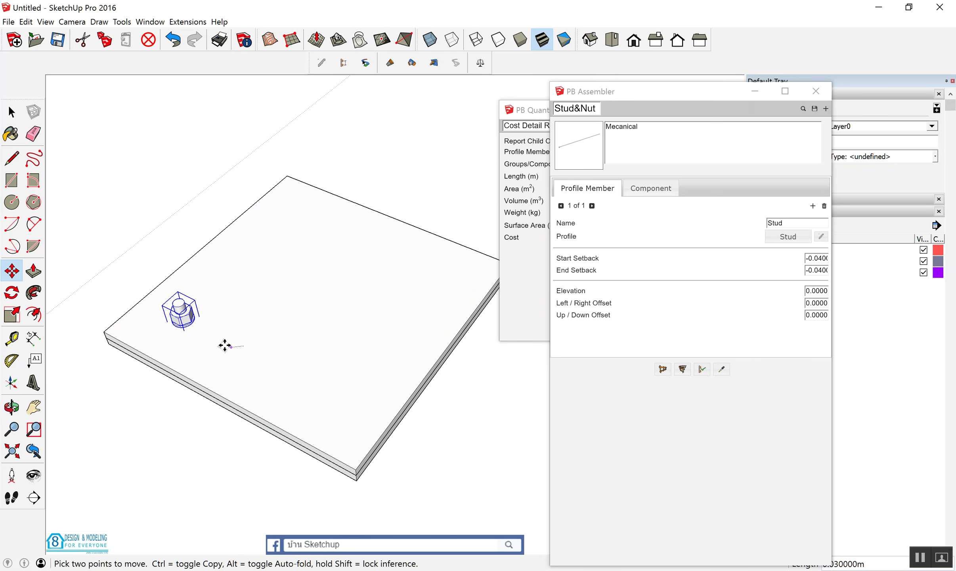
pyautogui.click(188, 352)
pyautogui.scroll(-1, 187, 317)
pyautogui.scroll(-1, 206, 341)
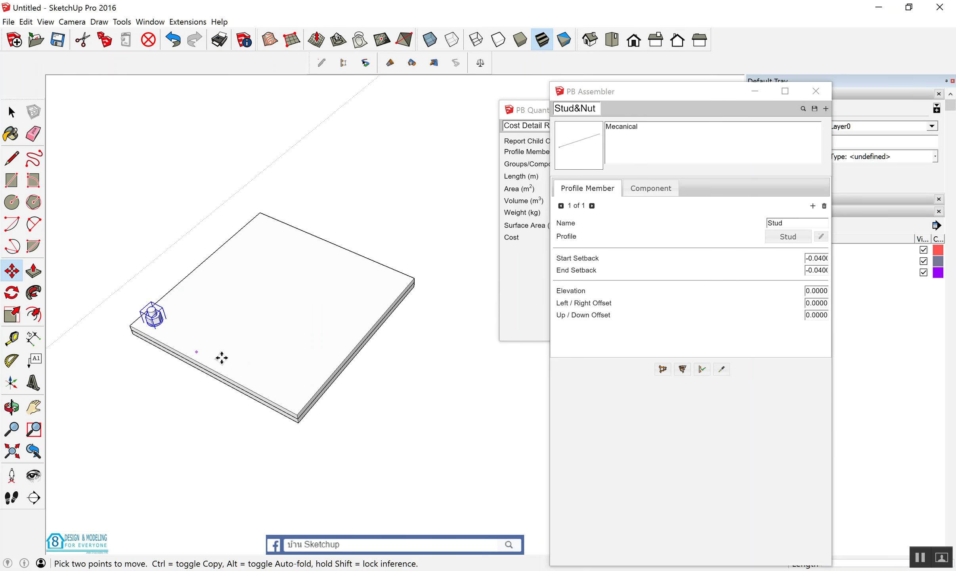
pyautogui.press('ctrl')
pyautogui.click(205, 305)
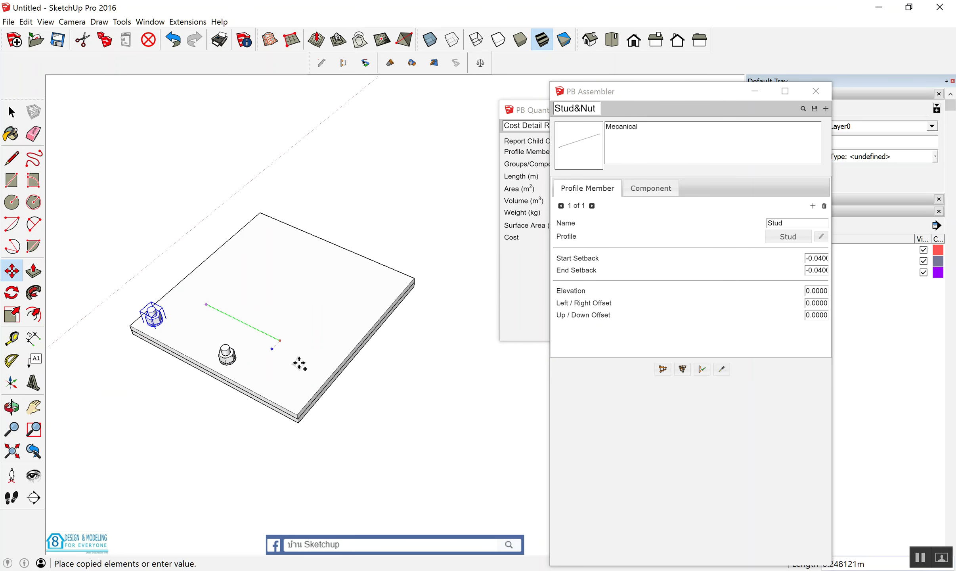
pyautogui.click(341, 382)
pyautogui.write('/3')
pyautogui.press('Return')
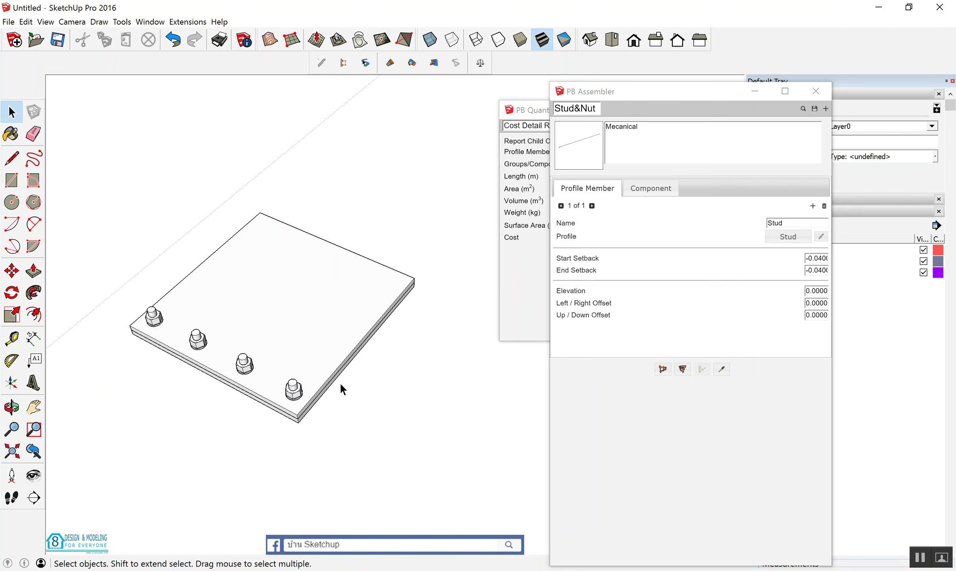
pyautogui.press('space')
# Copy the stud row across the plate with /3, making four evenly spaced columns
pyautogui.moveTo(128, 401); pyautogui.dragTo(246, 196, button='middle')
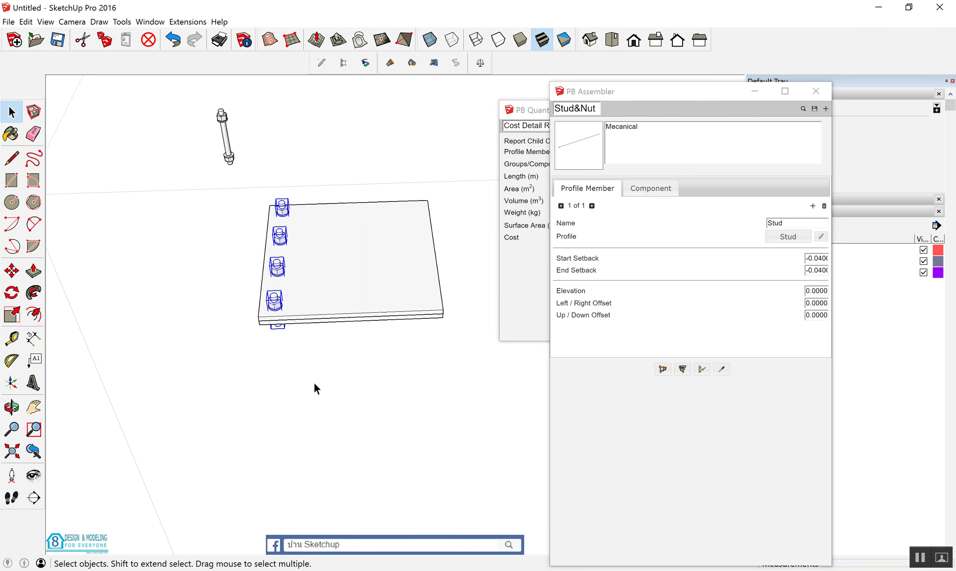
pyautogui.press('m')
pyautogui.press('ctrl')
pyautogui.click(300, 378)
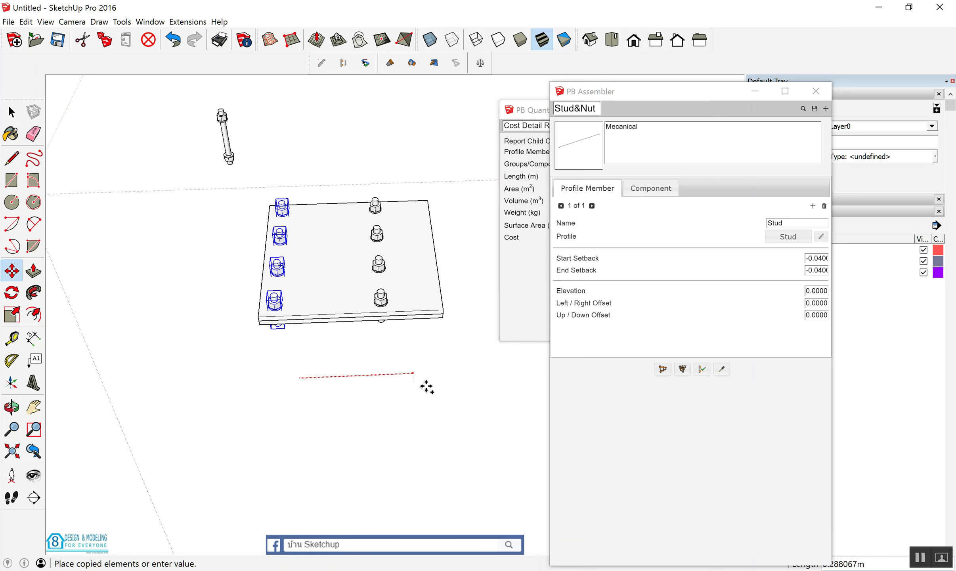
pyautogui.click(471, 398)
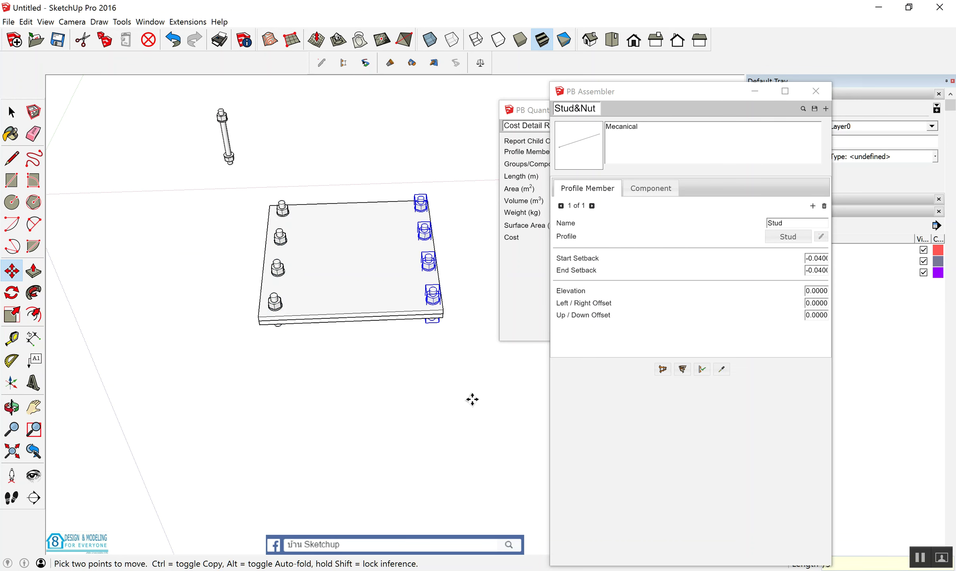
pyautogui.write('/3')
pyautogui.press('Return')
pyautogui.press('space')
# Orbit around the studded plate and move the assembly window aside
pyautogui.click(238, 315)
pyautogui.moveTo(238, 314)
pyautogui.mouseDown(button='middle')
pyautogui.moveTo(413, 293)
pyautogui.moveTo(354, 251)
pyautogui.moveTo(219, 306)
pyautogui.moveTo(154, 267)
pyautogui.mouseUp(button='middle')
pyautogui.scroll(-2, 301, 261)
pyautogui.scroll(-2, 154, 267)
pyautogui.scroll(1, 400, 250)
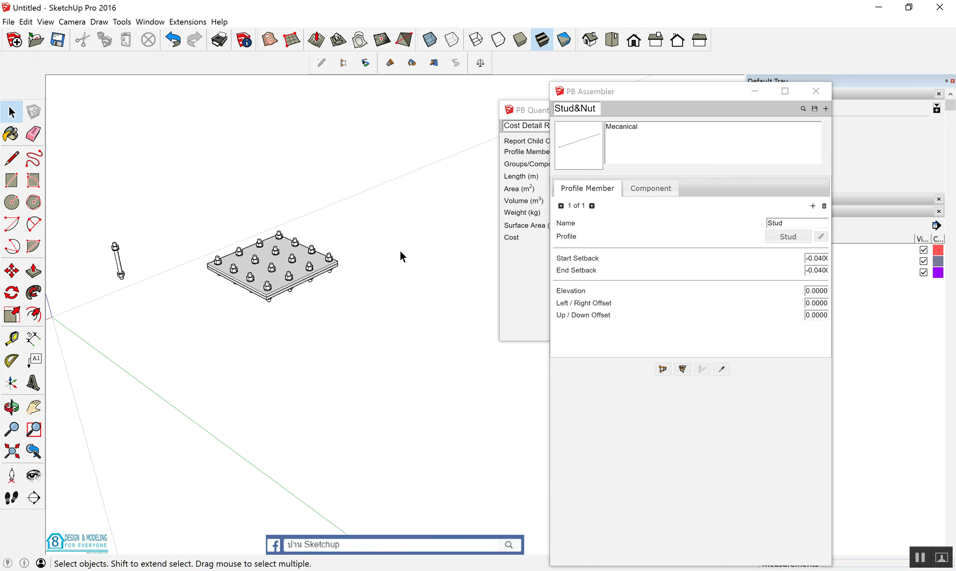
pyautogui.moveTo(229, 305)
pyautogui.mouseDown(button='middle')
pyautogui.moveTo(354, 315)
pyautogui.moveTo(352, 286)
pyautogui.moveTo(301, 252)
pyautogui.moveTo(264, 282)
pyautogui.mouseUp(button='middle')
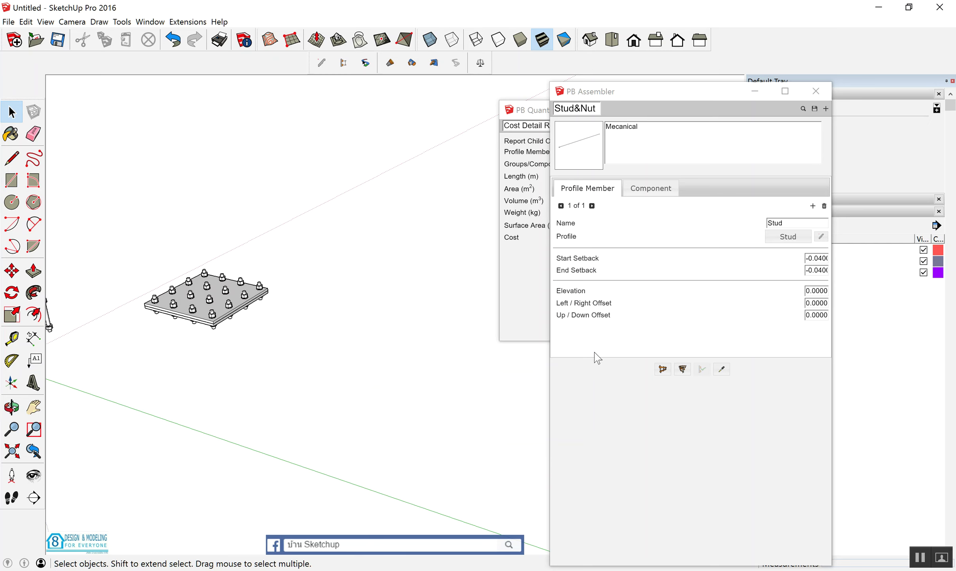
pyautogui.moveTo(656, 95)
pyautogui.mouseDown()
pyautogui.moveTo(621, 294)
pyautogui.moveTo(705, 85)
pyautogui.mouseUp()
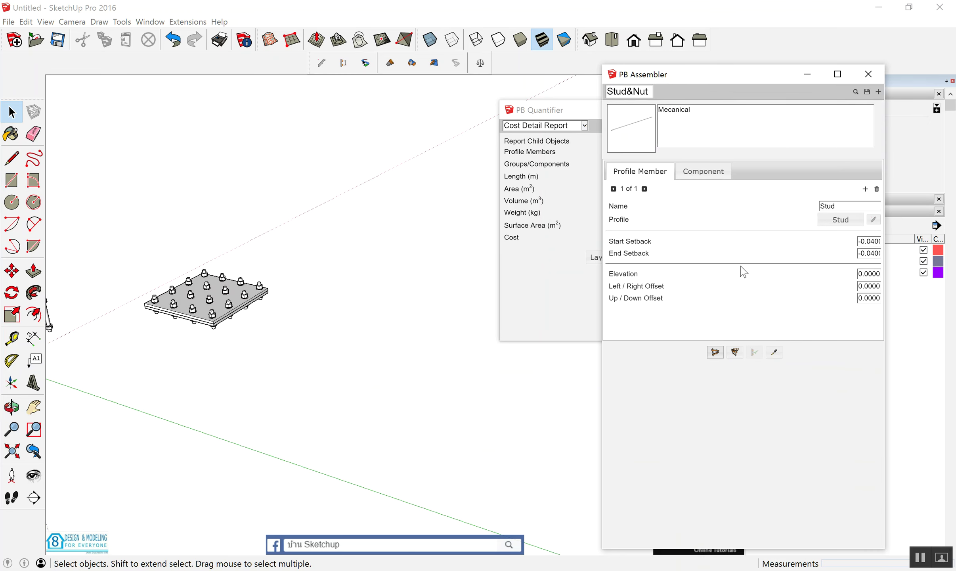
# Close PB Assembler, decline saving the assembly, and bring up Profile Builder 2 on the Steel plate profile
pyautogui.click(775, 353)
pyautogui.scroll(2, 265, 313)
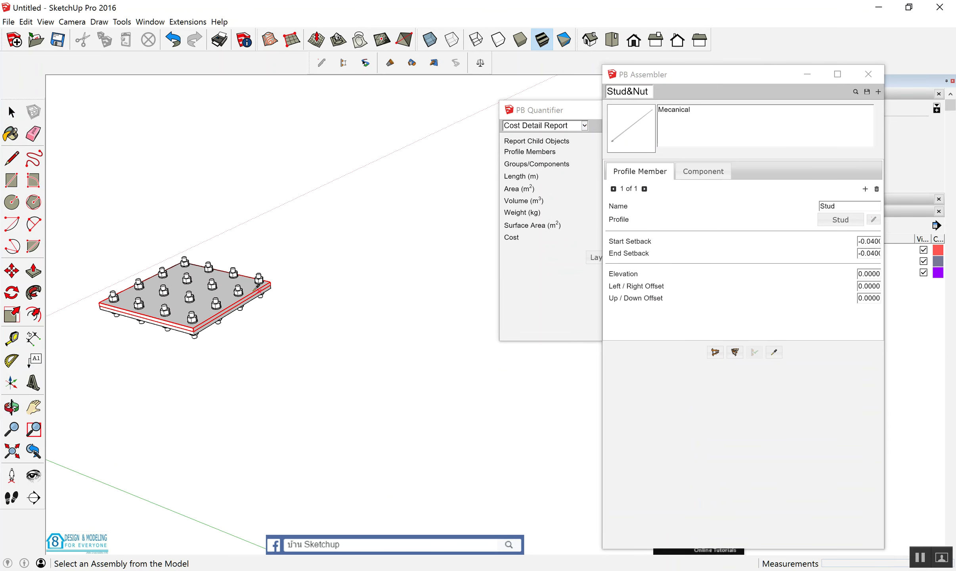
pyautogui.click(868, 74)
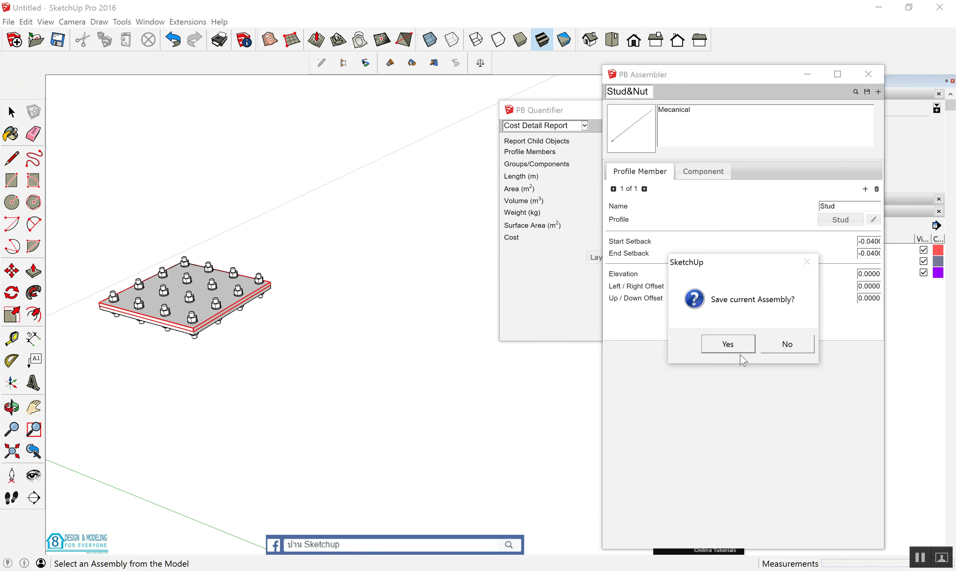
pyautogui.click(778, 351)
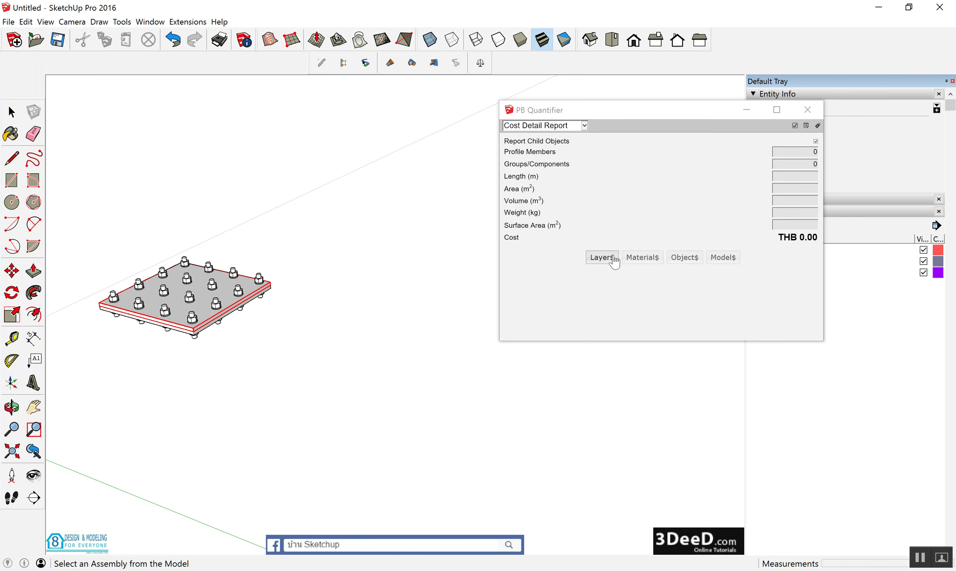
pyautogui.click(322, 63)
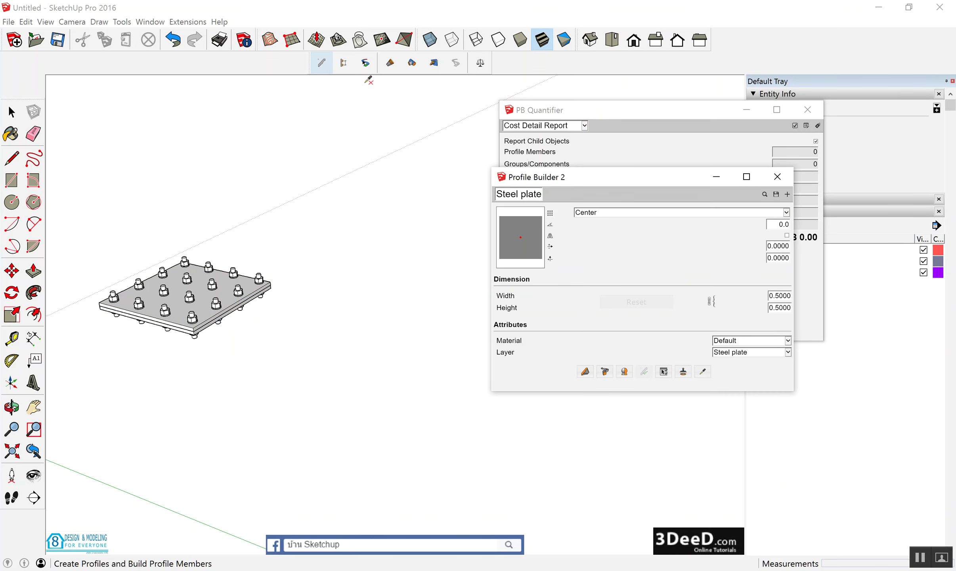
# Copy the 500x500x15 steel plate 1.32 m away from the studded base plate
pyautogui.moveTo(621, 181)
pyautogui.mouseDown()
pyautogui.moveTo(492, 125)
pyautogui.moveTo(507, 116)
pyautogui.moveTo(551, 132)
pyautogui.mouseUp()
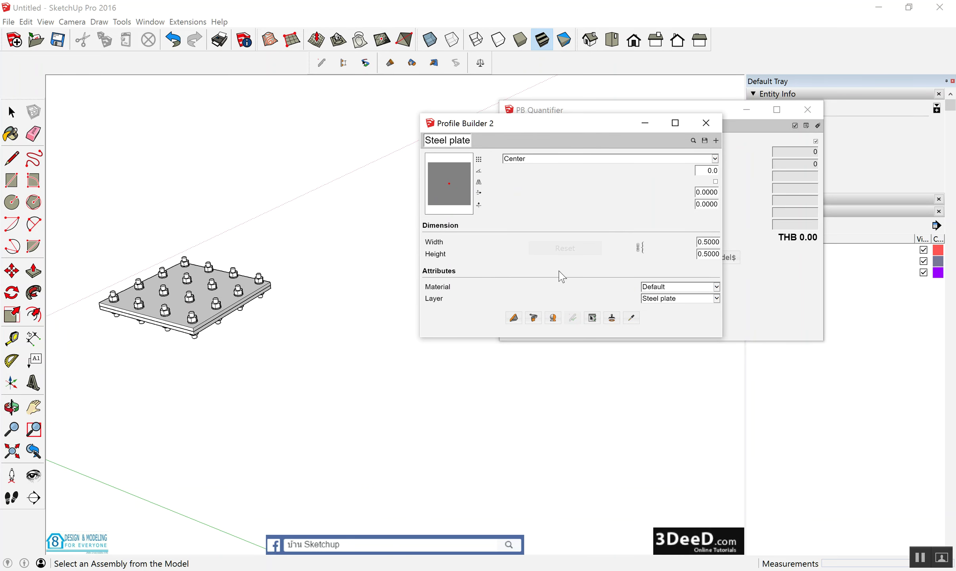
pyautogui.scroll(-3, 186, 301)
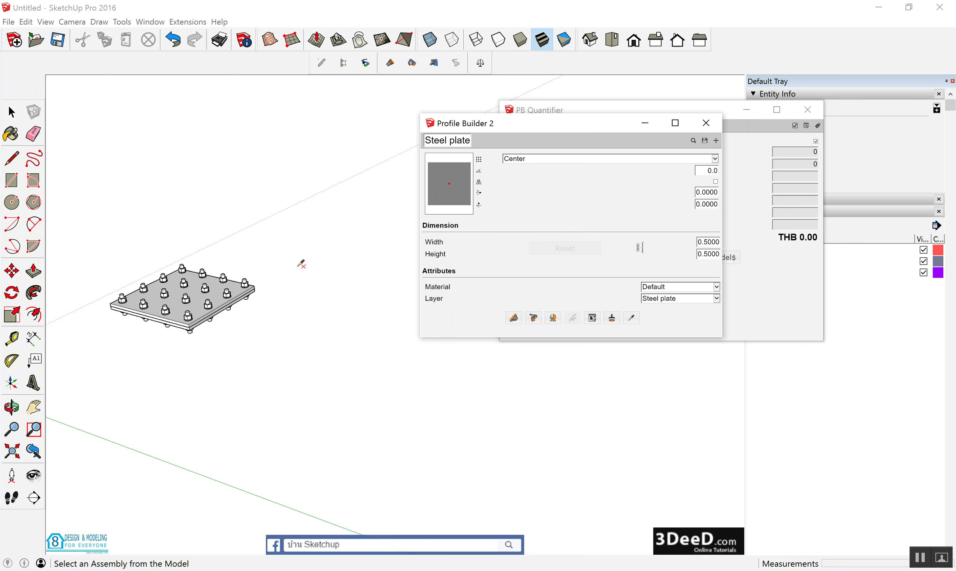
pyautogui.click(239, 278)
pyautogui.click(250, 271)
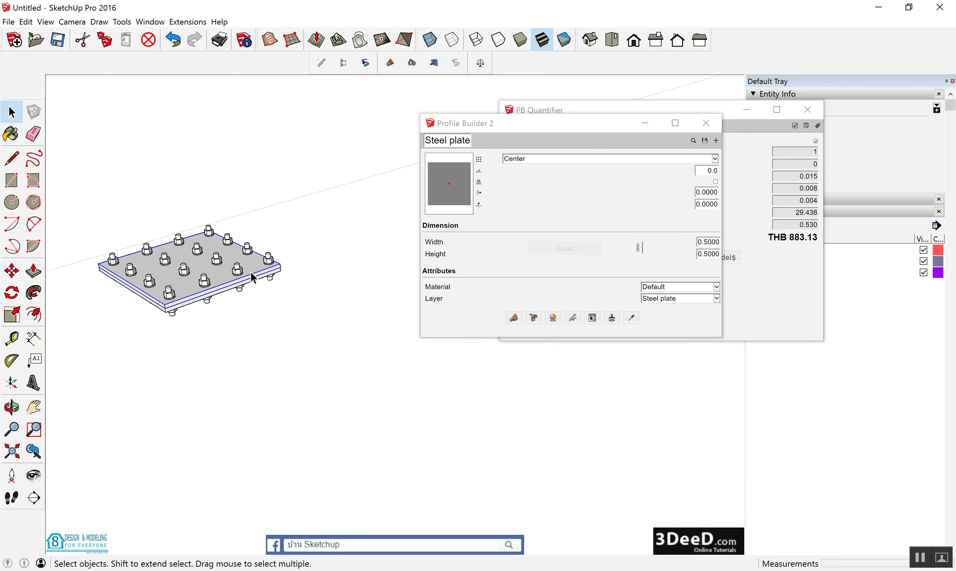
pyautogui.press('m')
pyautogui.scroll(-2, 269, 296)
pyautogui.click(269, 296)
pyautogui.press('ctrl')
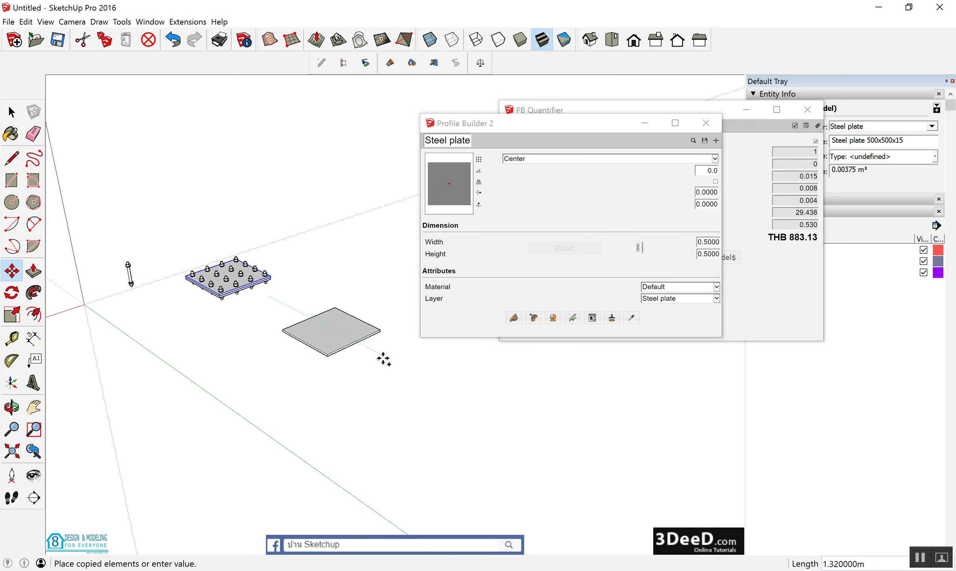
pyautogui.click(378, 344)
pyautogui.scroll(3, 375, 327)
pyautogui.scroll(2, 374, 317)
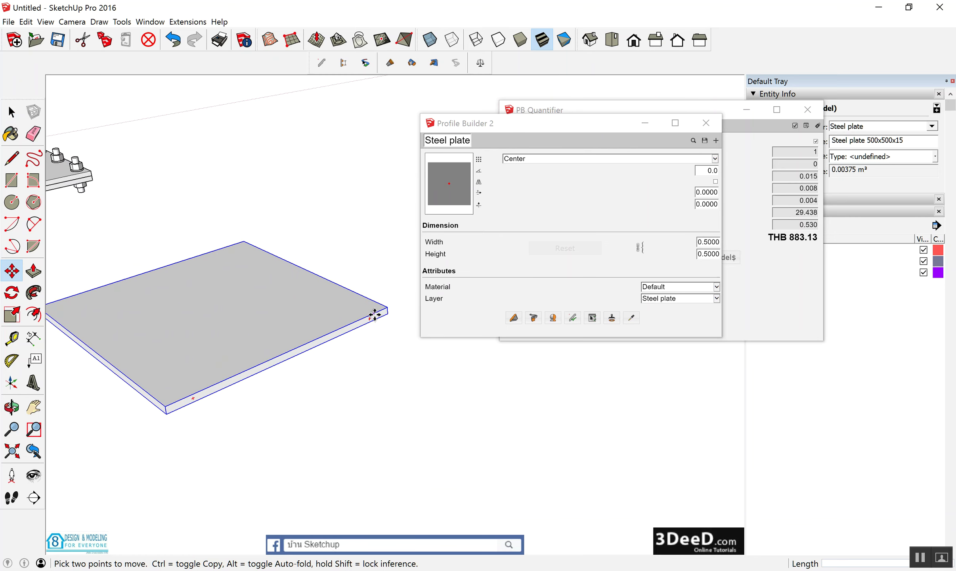
# Rotate the plate copy 90° so it stands upright
pyautogui.press('q')
pyautogui.click(369, 319)
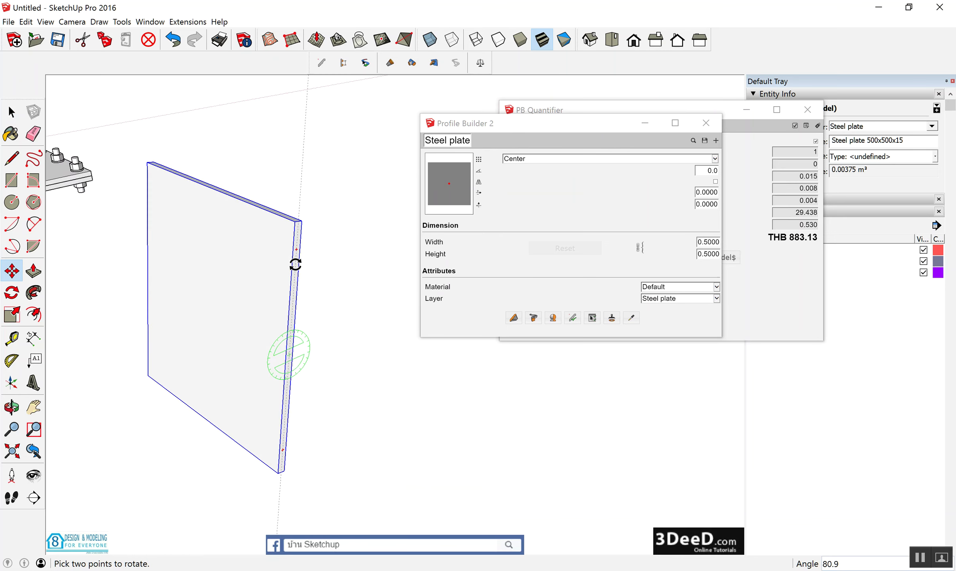
pyautogui.click(285, 265)
pyautogui.press('m')
pyautogui.scroll(-3, 305, 278)
pyautogui.scroll(-2, 313, 286)
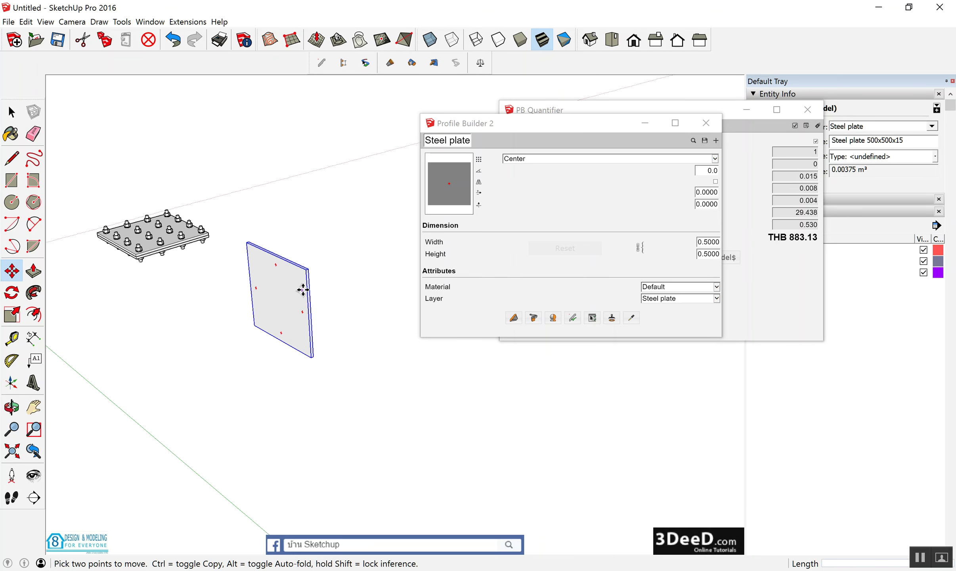
pyautogui.scroll(2, 305, 288)
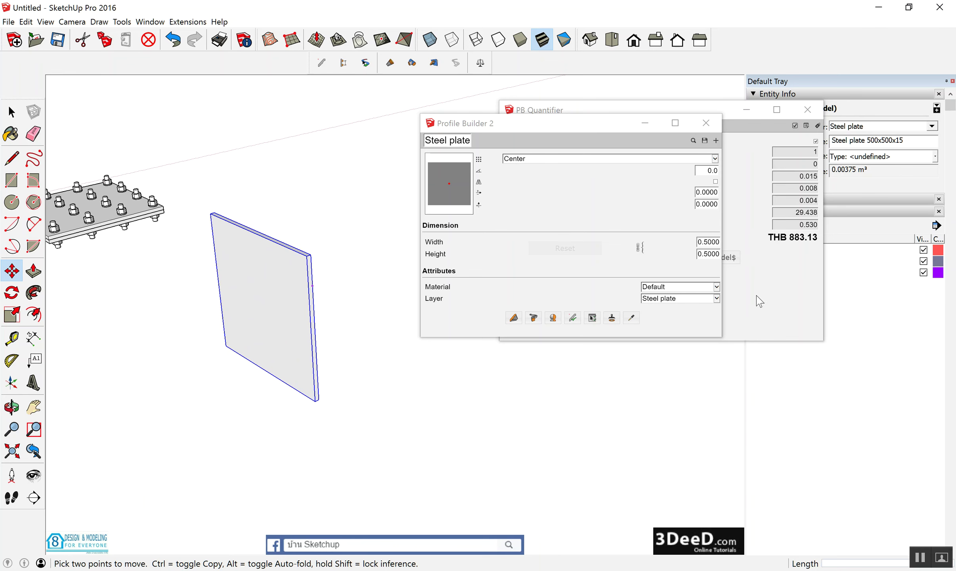
# Enlarge the Profile Builder panel, edit the profile name, and clear the width and height values
pyautogui.moveTo(722, 336); pyautogui.dragTo(791, 375)
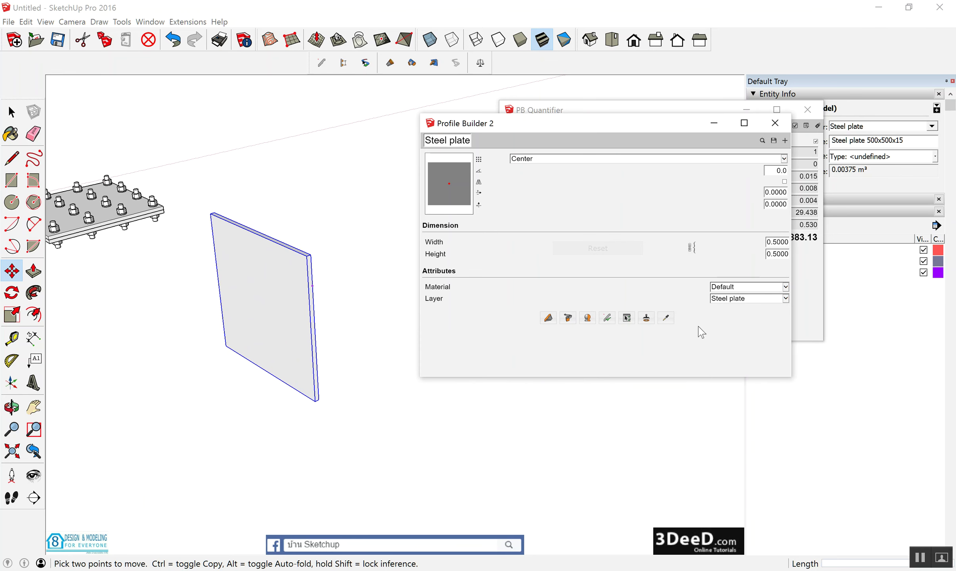
pyautogui.doubleClick(449, 140)
pyautogui.press('End')
pyautogui.write('500x500x15')
pyautogui.hotkey('ctrl', 'a')
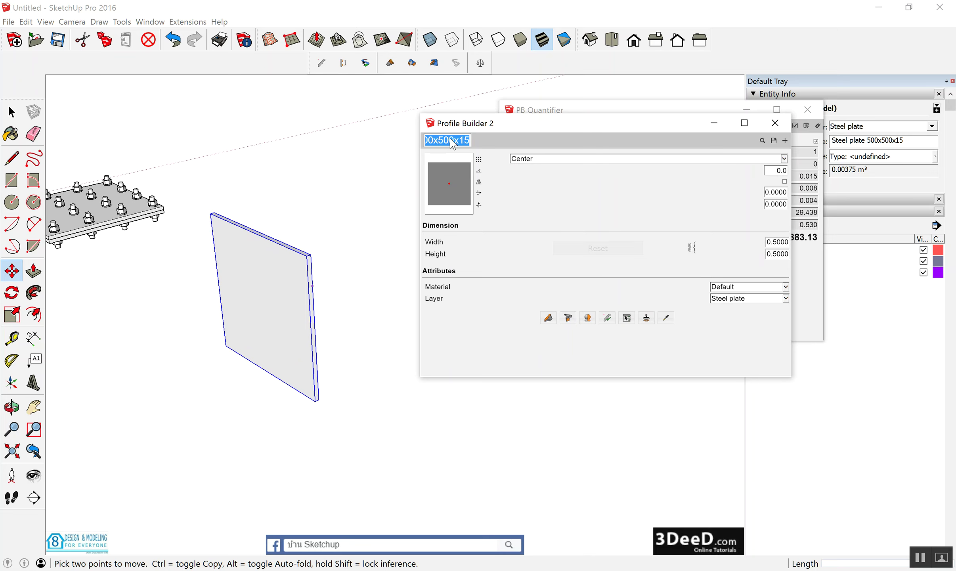
pyautogui.write('ST')
pyautogui.write('teel plate')
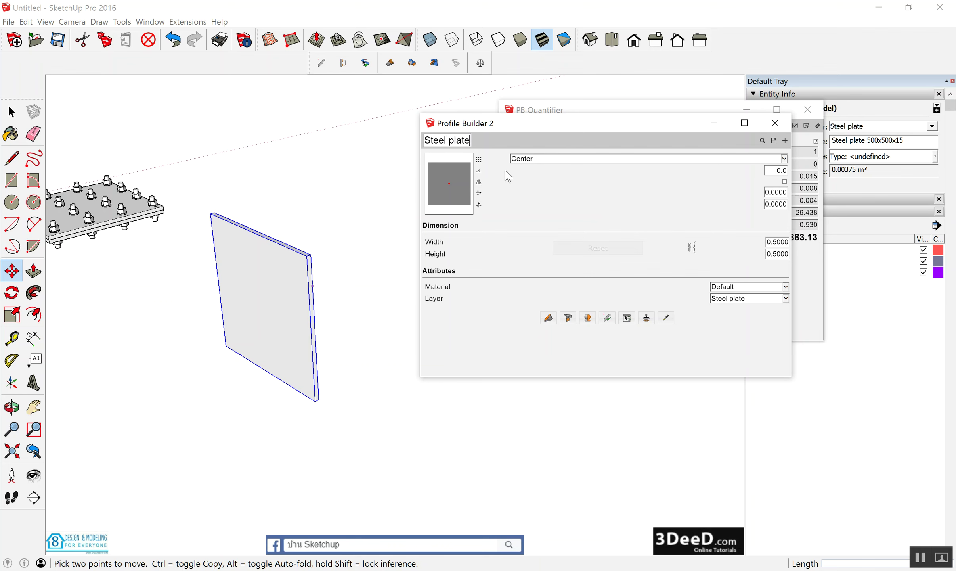
pyautogui.doubleClick(775, 241)
pyautogui.press('BackSpace')
pyautogui.doubleClick(781, 256)
pyautogui.write('1')
pyautogui.click(606, 321)
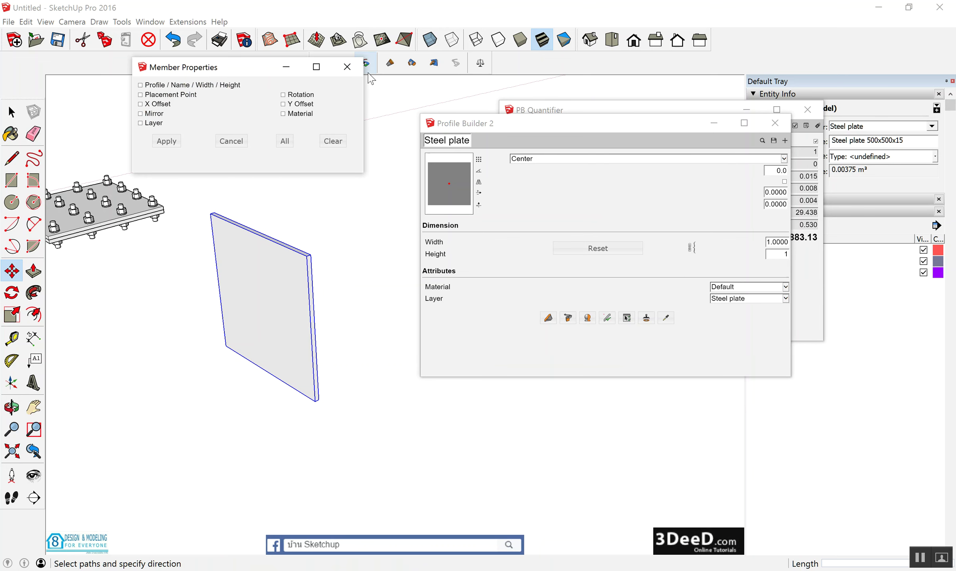
# Unlink width from height and apply a 0.25 wide by 1 high Steel plate profile
pyautogui.click(348, 67)
pyautogui.click(692, 249)
pyautogui.write('.25')
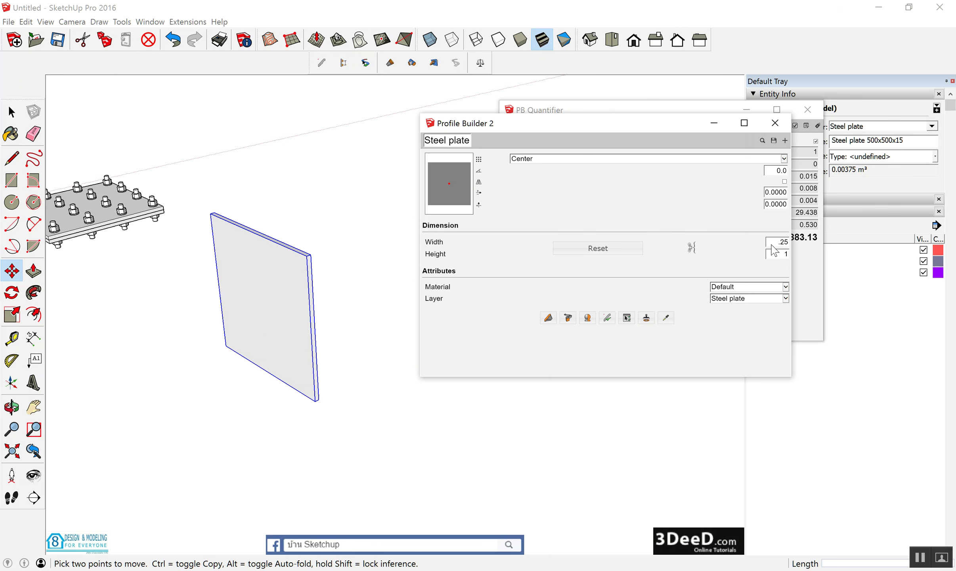
pyautogui.press('Return')
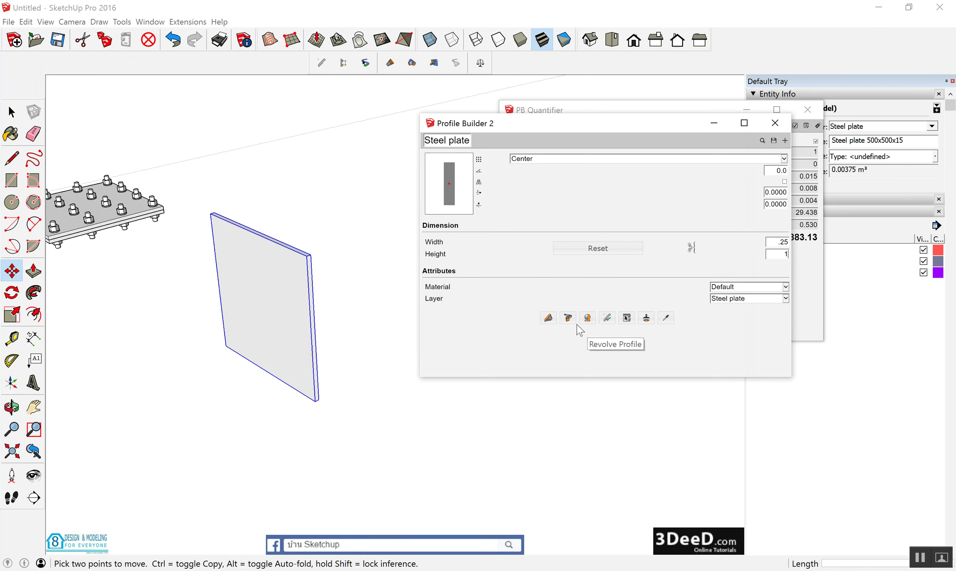
pyautogui.click(551, 323)
# Set the profile width to 0.025 and build a roughly 1.16 m upright steel wall plate
pyautogui.click(369, 313)
pyautogui.moveTo(369, 314); pyautogui.dragTo(369, 270, button='middle')
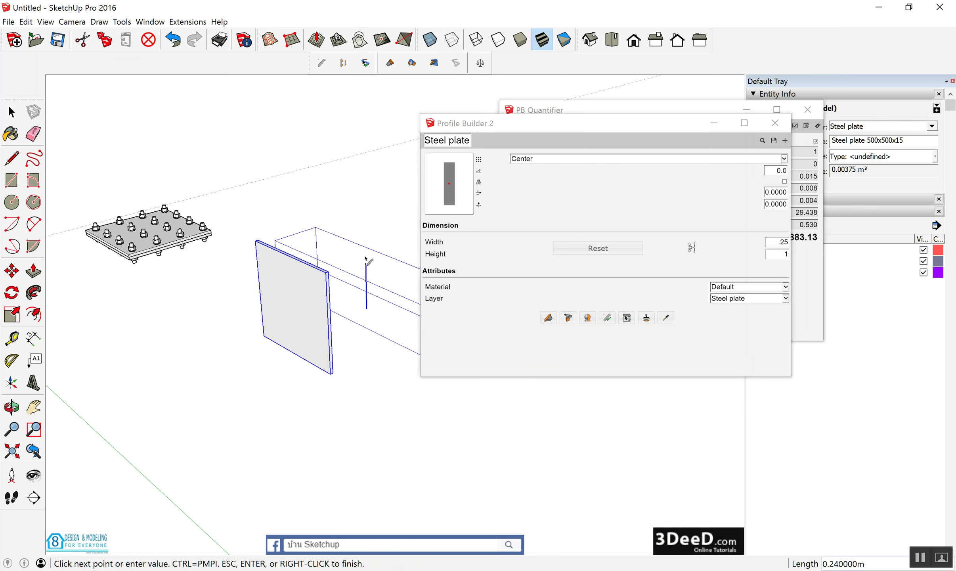
pyautogui.scroll(-3, 365, 250)
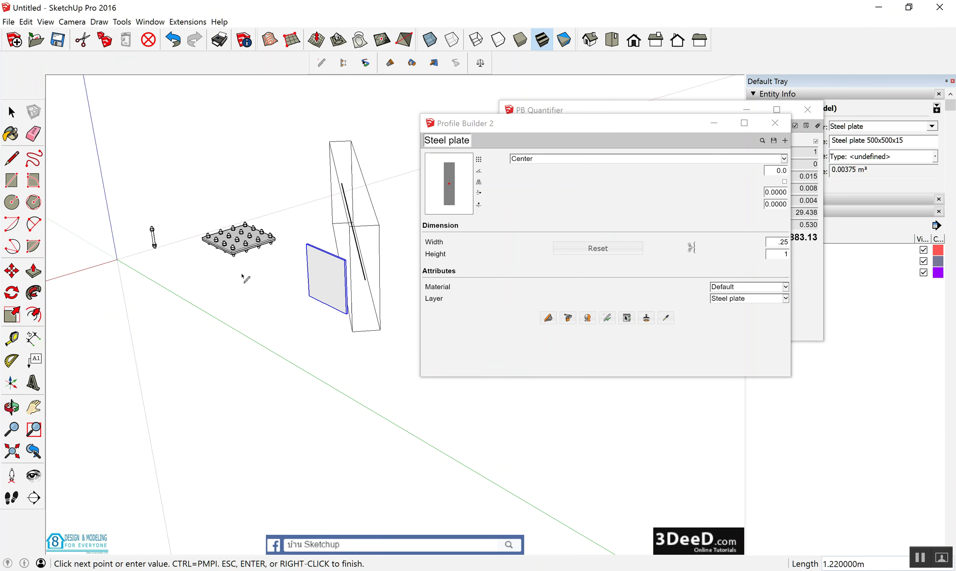
pyautogui.scroll(-2, 177, 249)
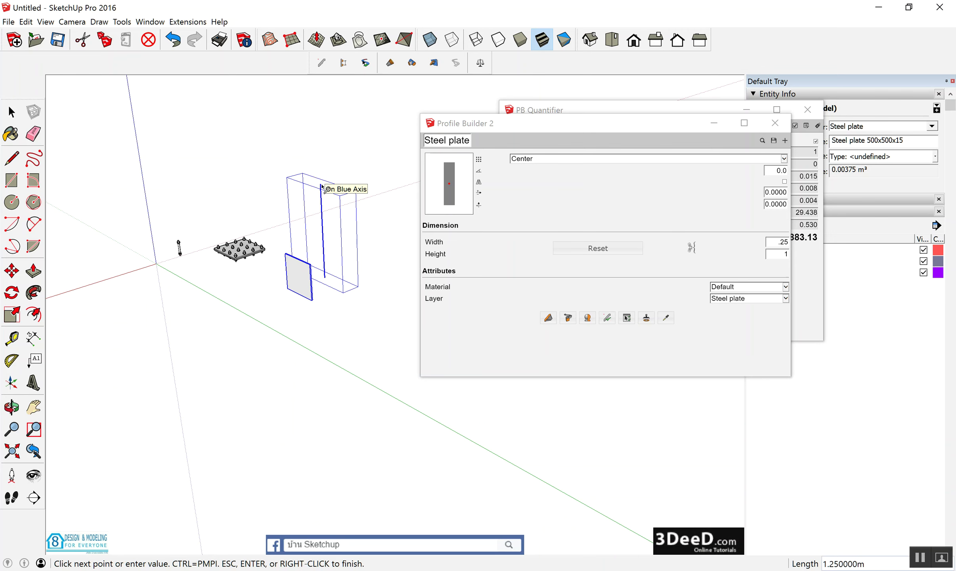
pyautogui.press('Escape')
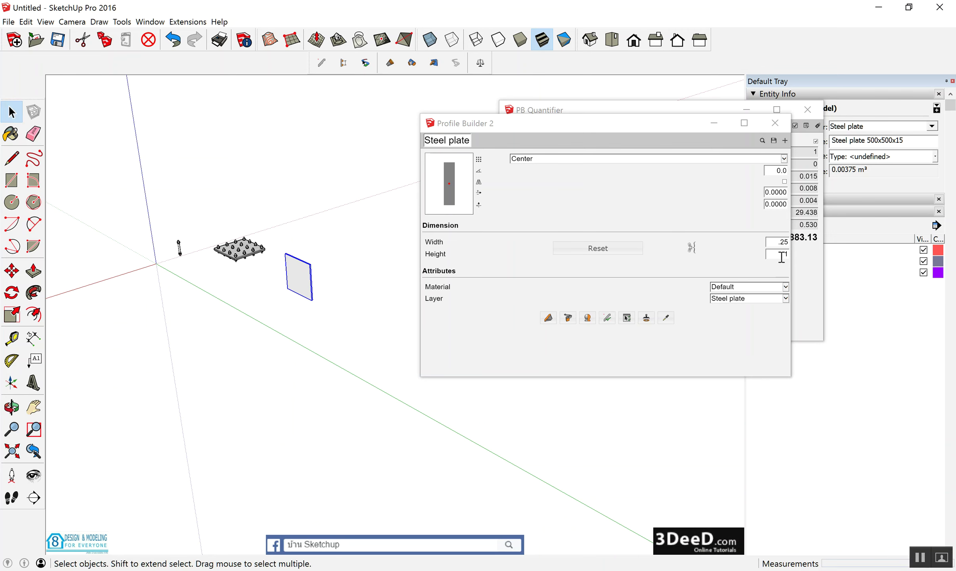
pyautogui.moveTo(778, 243); pyautogui.dragTo(791, 245)
pyautogui.write('.025')
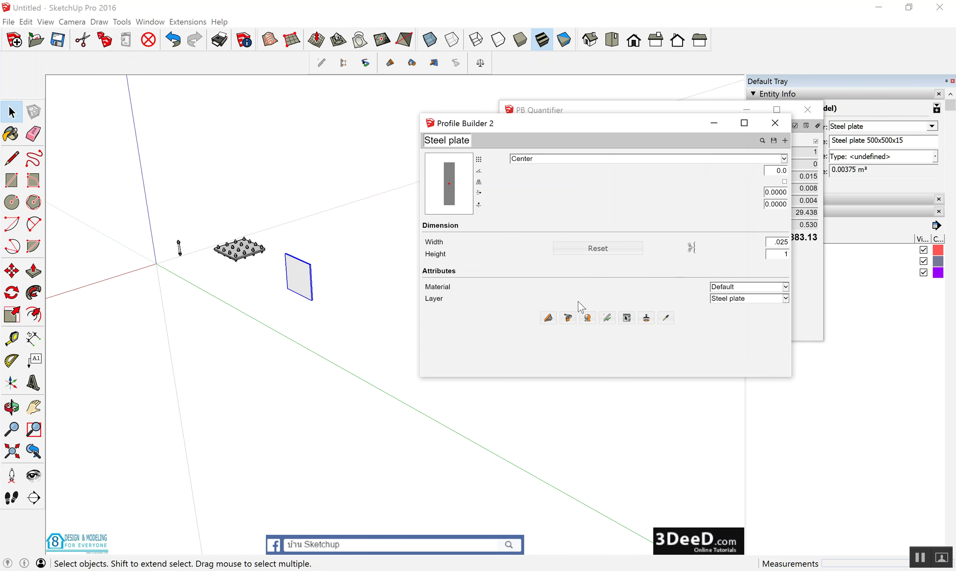
pyautogui.click(557, 316)
pyautogui.click(339, 279)
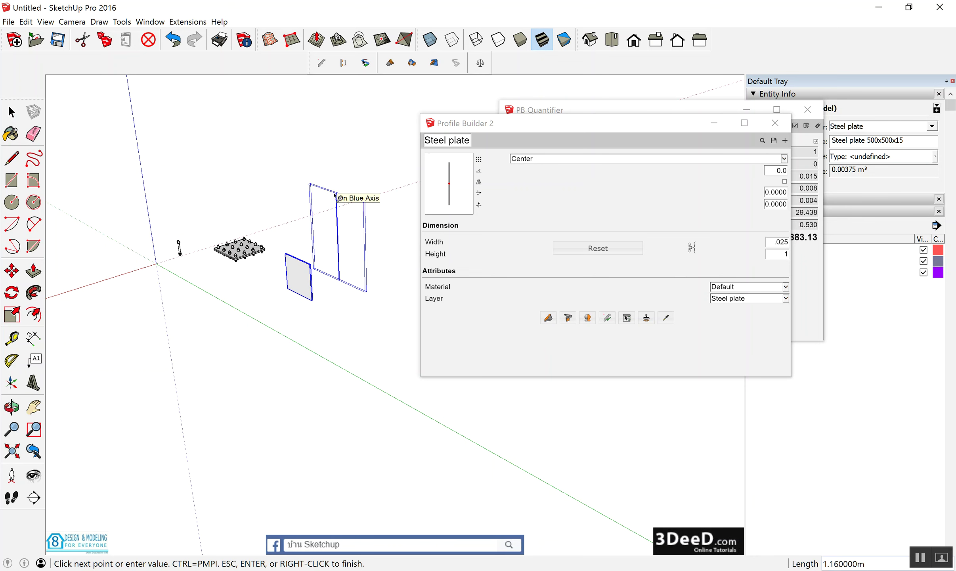
pyautogui.click(335, 196)
pyautogui.press('Escape')
pyautogui.scroll(2, 300, 282)
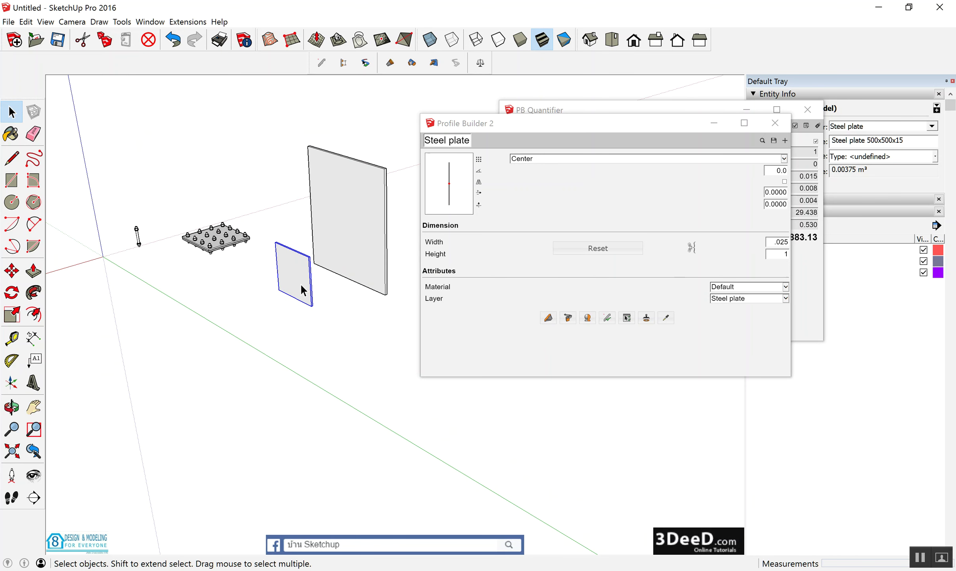
# Delete the small steel plate
pyautogui.press('Delete')
pyautogui.press('o')
pyautogui.moveTo(335, 249)
pyautogui.mouseDown()
pyautogui.moveTo(192, 275)
pyautogui.moveTo(285, 294)
pyautogui.mouseUp()
pyautogui.press('space')
pyautogui.scroll(3, 341, 198)
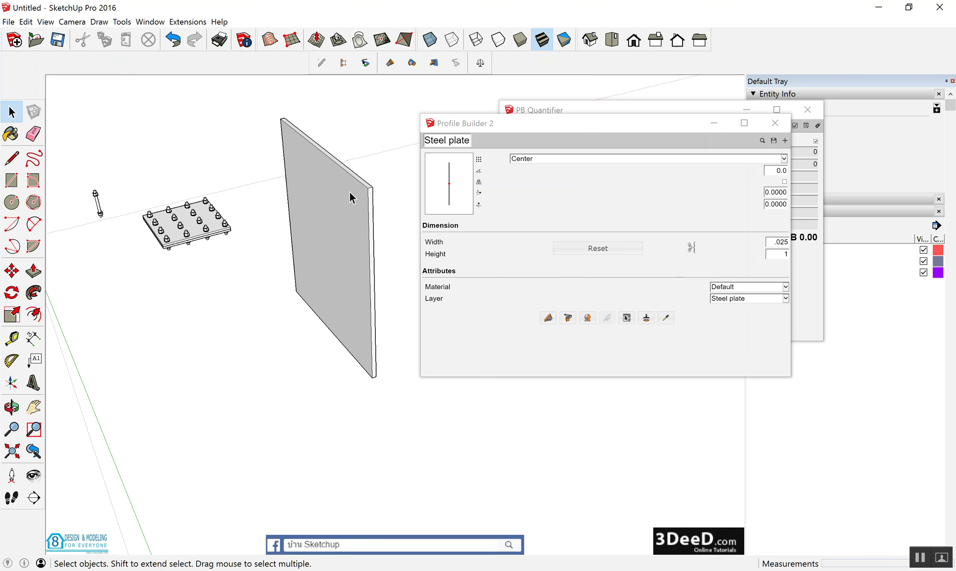
# Build a 0.43 m steel plate member and move it tight against the lower wall plate
pyautogui.click(553, 323)
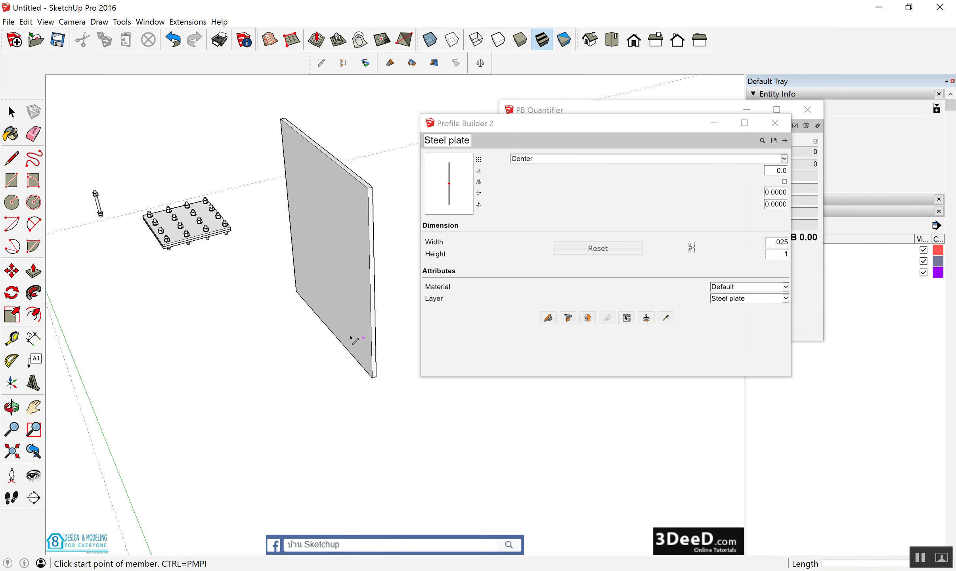
pyautogui.click(328, 328)
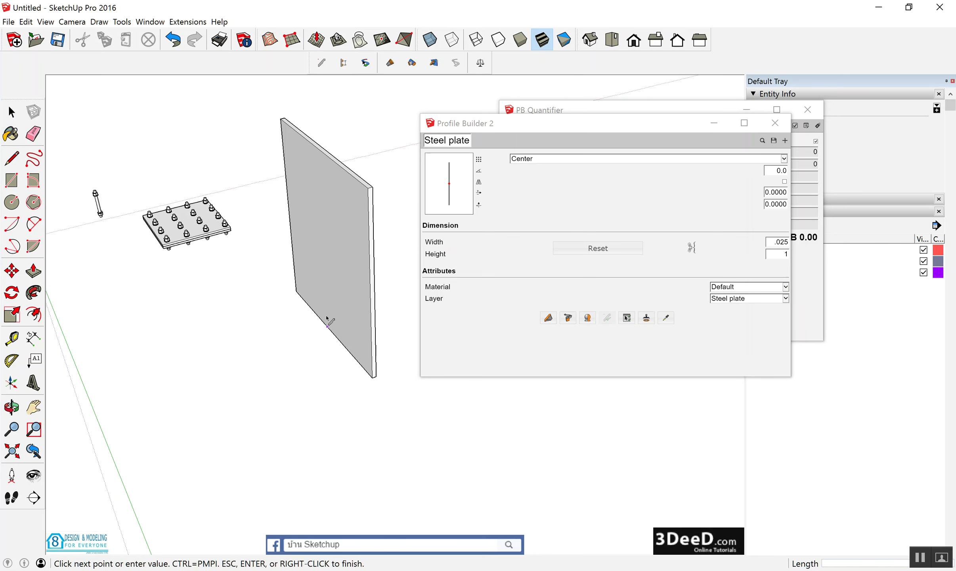
pyautogui.click(324, 268)
pyautogui.press('space')
pyautogui.moveTo(324, 268)
pyautogui.mouseDown(button='middle')
pyautogui.moveTo(357, 338)
pyautogui.moveTo(350, 389)
pyautogui.mouseUp(button='middle')
pyautogui.scroll(2, 365, 365)
pyautogui.press('m')
pyautogui.click(349, 394)
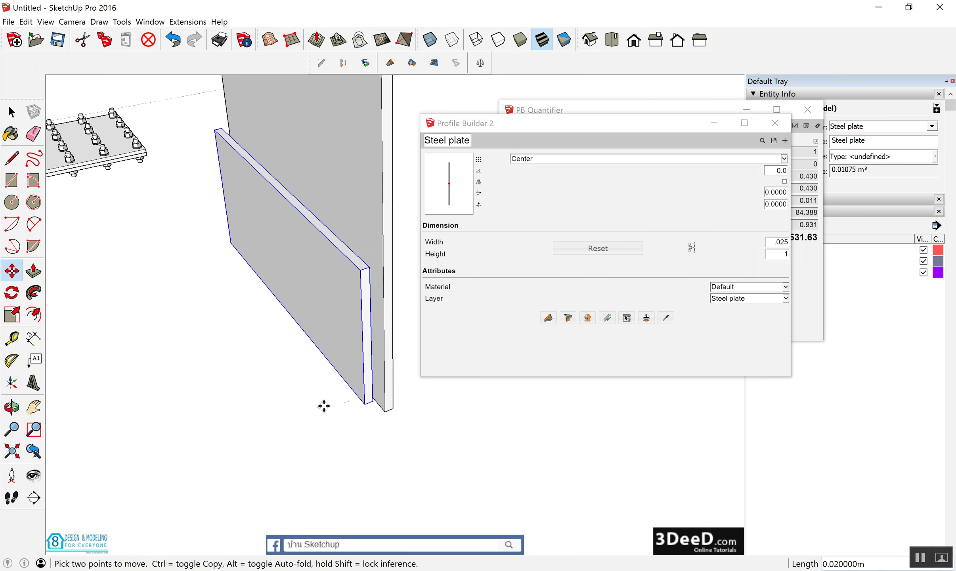
pyautogui.click(383, 410)
# Copy a corner stud bolt from the base plate onto the wall plate
pyautogui.moveTo(383, 410)
pyautogui.mouseDown(button='middle')
pyautogui.moveTo(183, 352)
pyautogui.moveTo(303, 290)
pyautogui.mouseUp(button='middle')
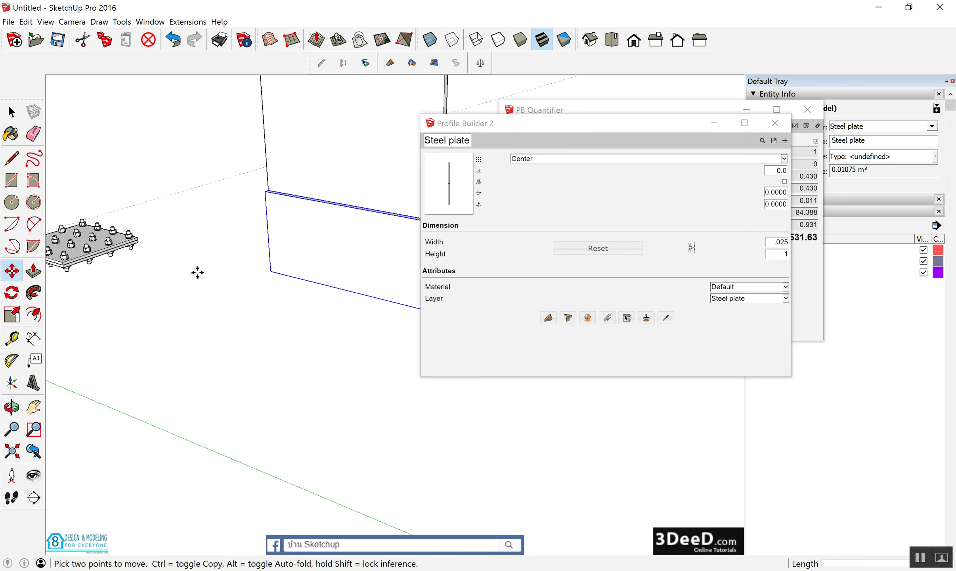
pyautogui.press('space')
pyautogui.moveTo(239, 292); pyautogui.dragTo(205, 222, button='middle')
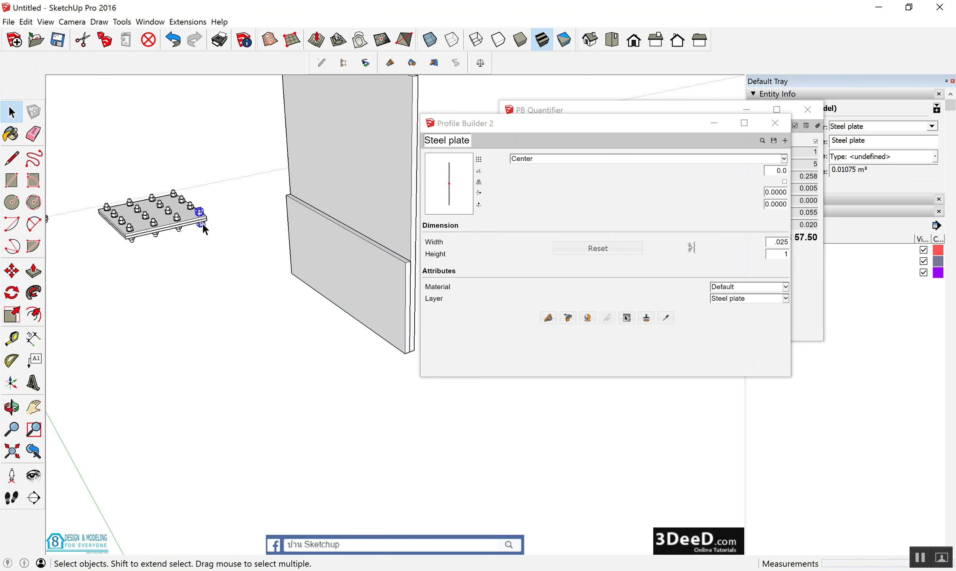
pyautogui.click(201, 217)
pyautogui.press('m')
pyautogui.click(210, 261)
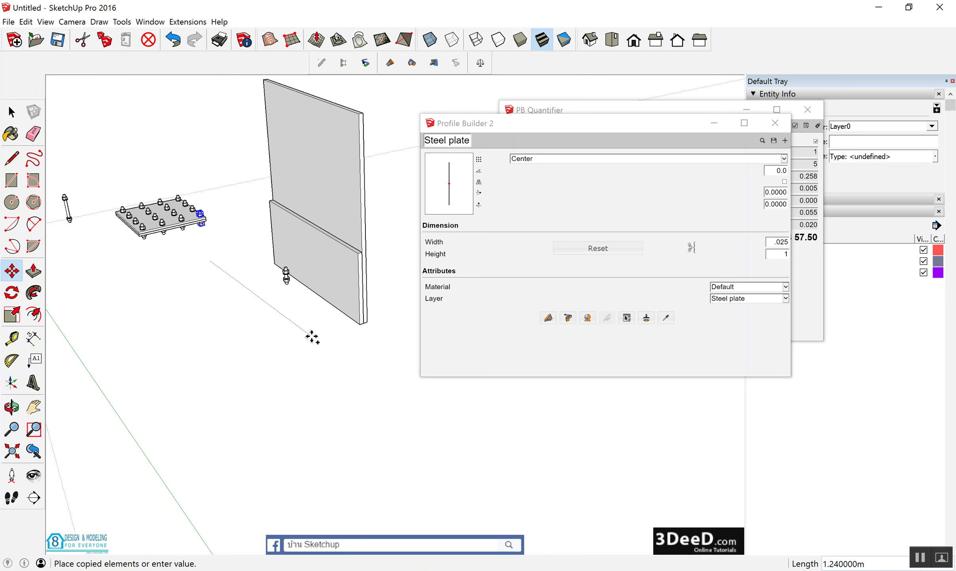
pyautogui.click(313, 335)
pyautogui.scroll(3, 294, 285)
pyautogui.scroll(3, 281, 257)
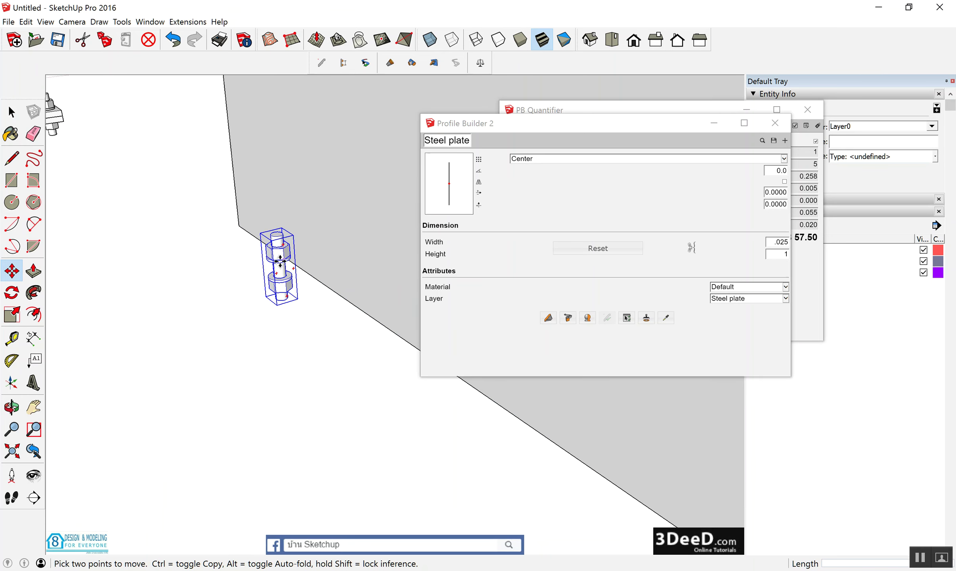
pyautogui.scroll(2, 280, 261)
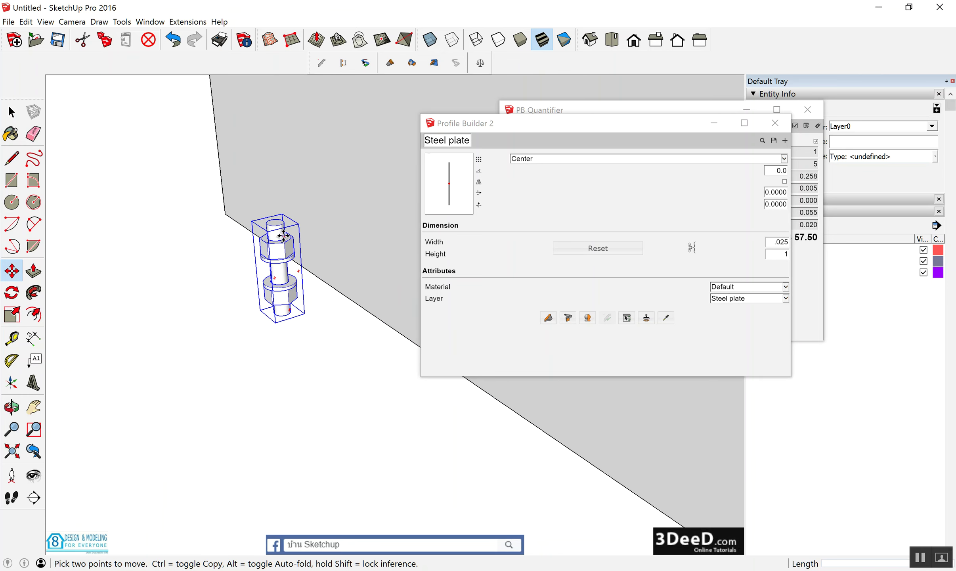
# Rotate the copied bolt 180° to lie horizontal, shift it, and close Profile Builder 2
pyautogui.press('q')
pyautogui.click(285, 273)
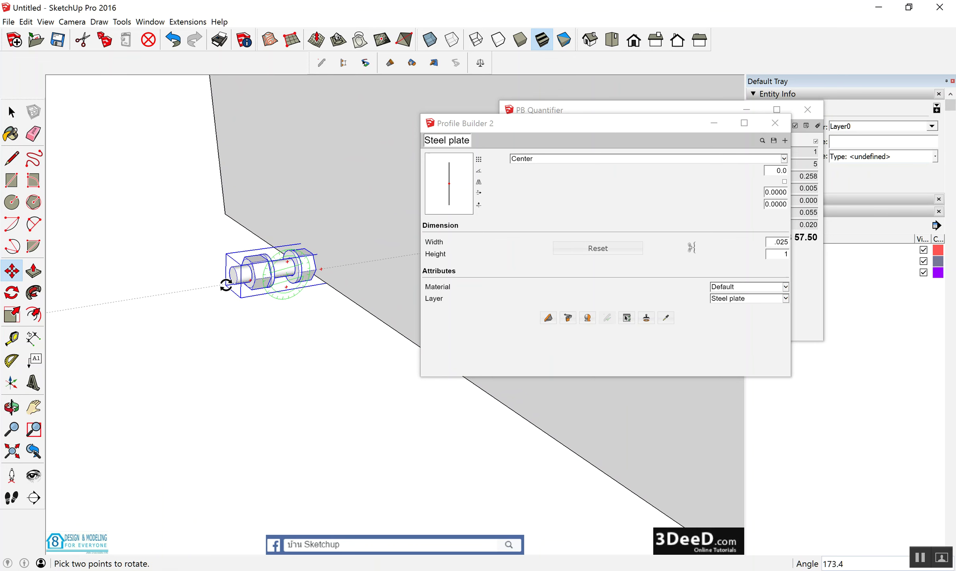
pyautogui.click(225, 289)
pyautogui.press('m')
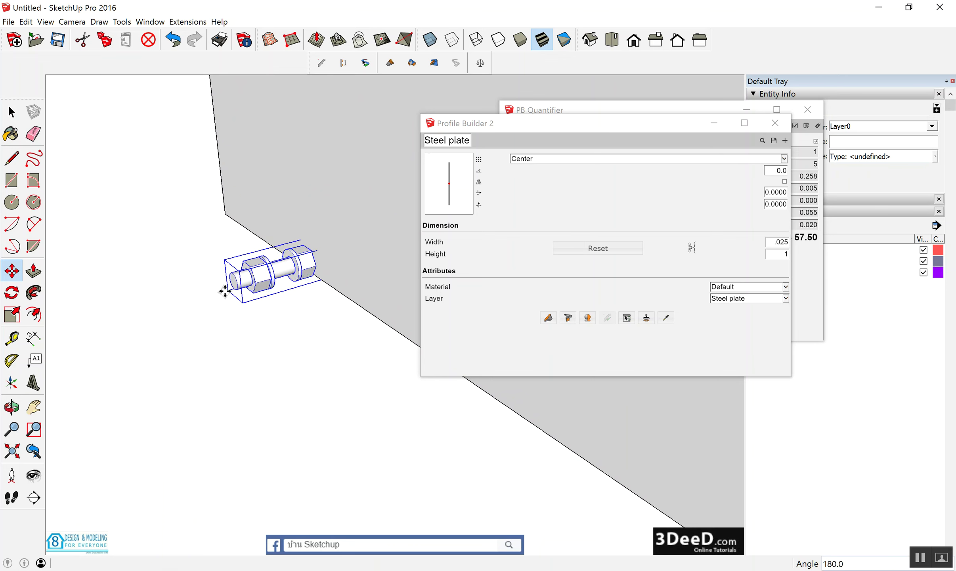
pyautogui.scroll(-2, 225, 291)
pyautogui.click(214, 351)
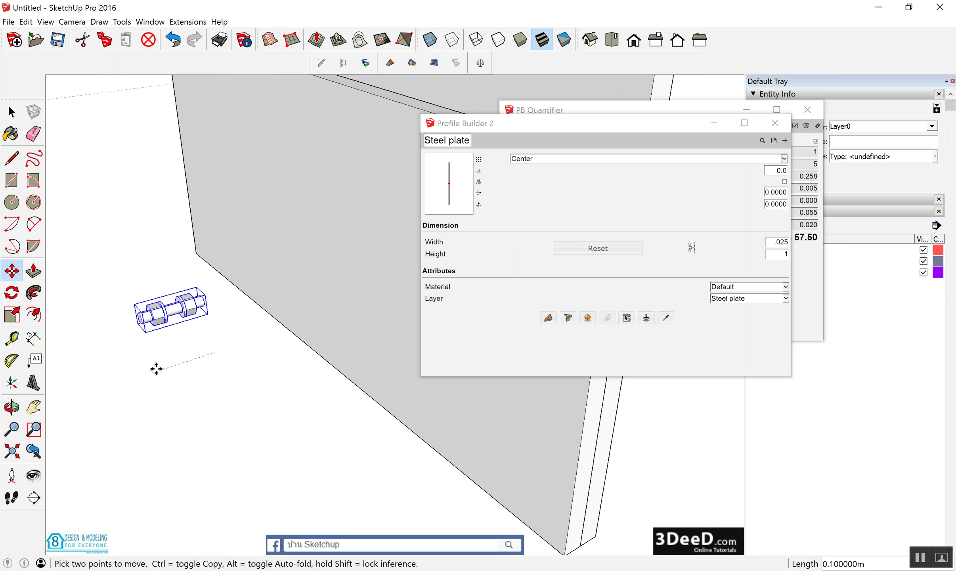
pyautogui.click(775, 123)
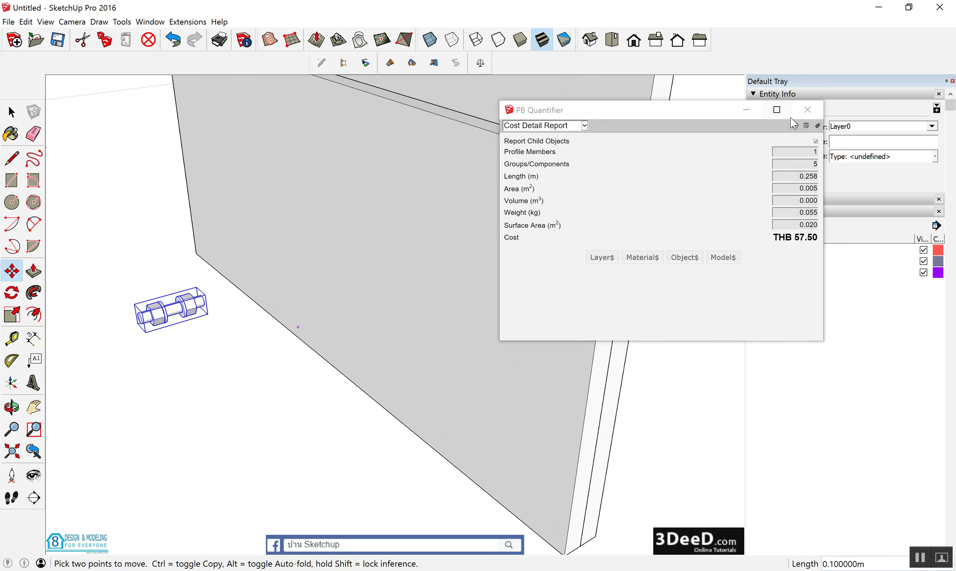
# Close the quantity report panel and select the copied stud bolt
pyautogui.click(807, 110)
pyautogui.scroll(-1, 265, 377)
pyautogui.moveTo(265, 376)
pyautogui.mouseDown(button='middle')
pyautogui.moveTo(147, 444)
pyautogui.moveTo(164, 352)
pyautogui.moveTo(314, 357)
pyautogui.moveTo(347, 327)
pyautogui.mouseUp(button='middle')
pyautogui.press('space')
pyautogui.click(347, 327)
pyautogui.scroll(2, 348, 333)
pyautogui.click(333, 334)
pyautogui.scroll(3, 332, 334)
pyautogui.scroll(4, 317, 321)
pyautogui.scroll(1, 313, 313)
# Copy the stud assembly against the wall so it passes through the wall plates
pyautogui.press('m')
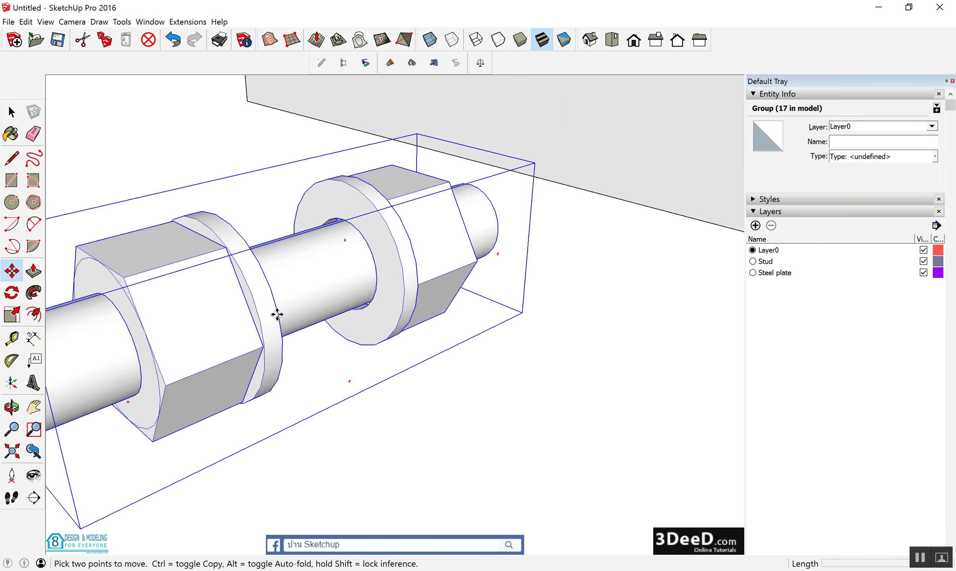
pyautogui.scroll(-3, 280, 314)
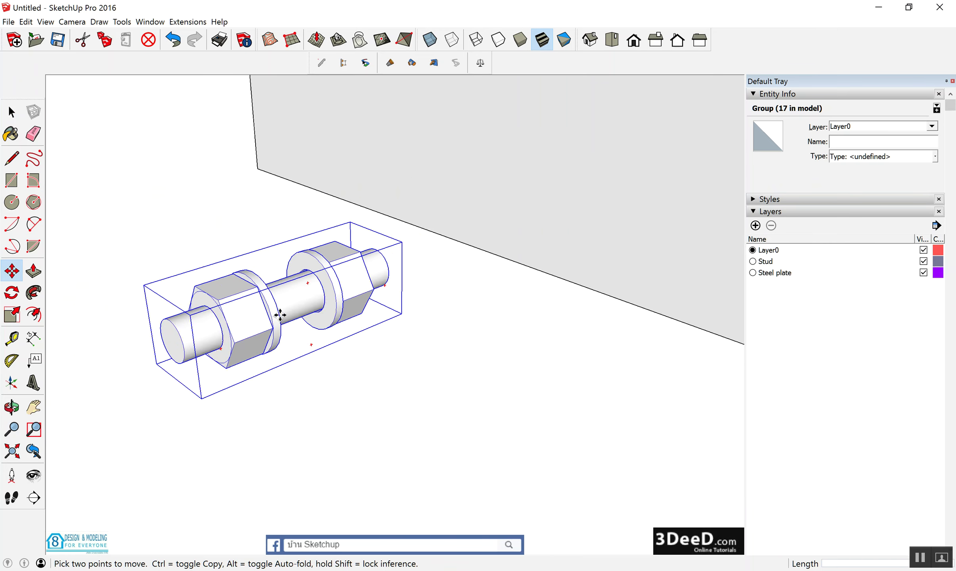
pyautogui.scroll(-3, 277, 313)
pyautogui.click(305, 313)
pyautogui.press('ctrl')
pyautogui.click(702, 416)
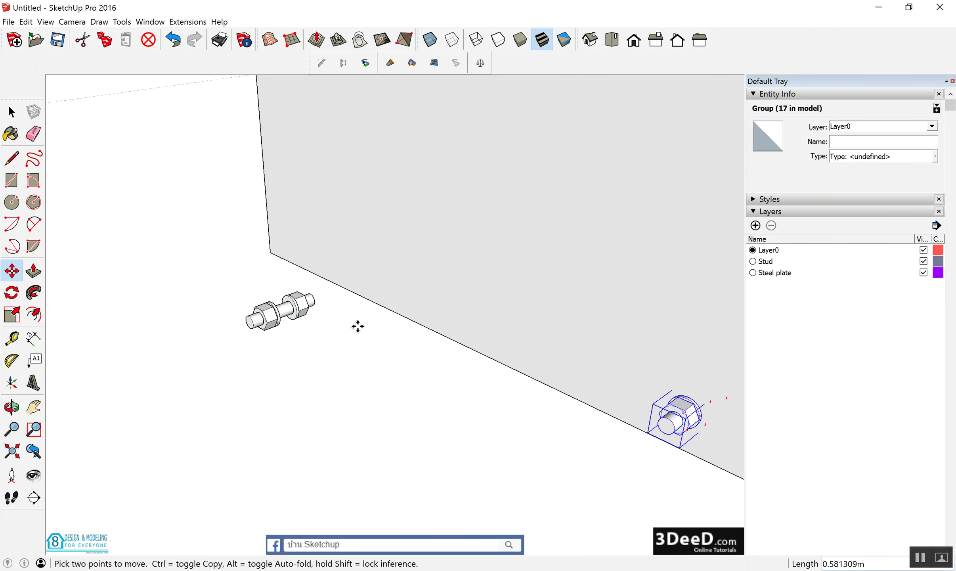
pyautogui.scroll(-2, 317, 323)
pyautogui.press('space')
# Copy the steel plate 0.025 m over to add a second wall plate layer
pyautogui.moveTo(555, 401)
pyautogui.mouseDown(button='middle')
pyautogui.moveTo(355, 374)
pyautogui.moveTo(311, 386)
pyautogui.mouseUp(button='middle')
pyautogui.click(320, 427)
pyautogui.press('m')
pyautogui.press('ctrl')
pyautogui.click(322, 439)
pyautogui.write('0.025')
pyautogui.press('Return')
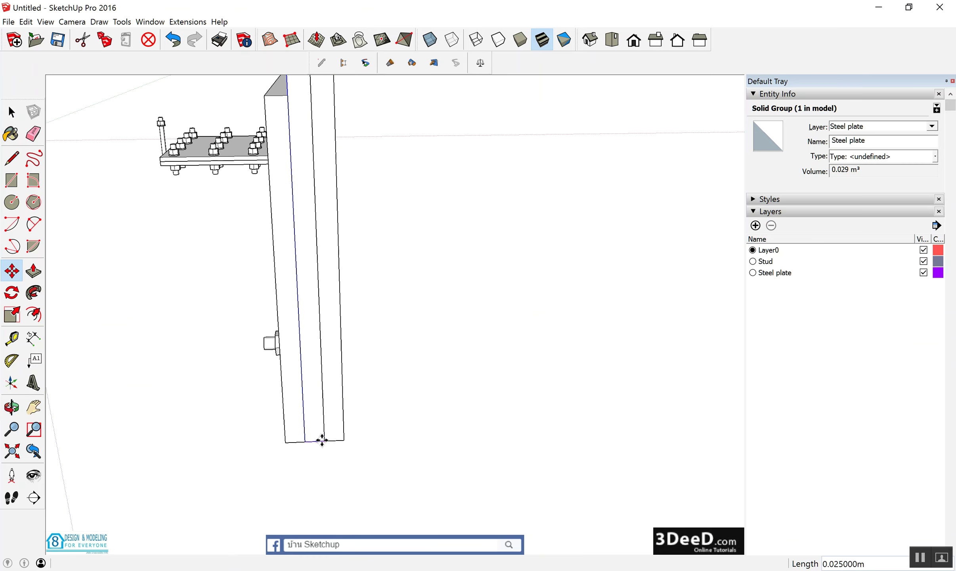
pyautogui.moveTo(237, 445)
pyautogui.mouseDown(button='middle')
pyautogui.moveTo(215, 442)
pyautogui.moveTo(351, 438)
pyautogui.mouseUp(button='middle')
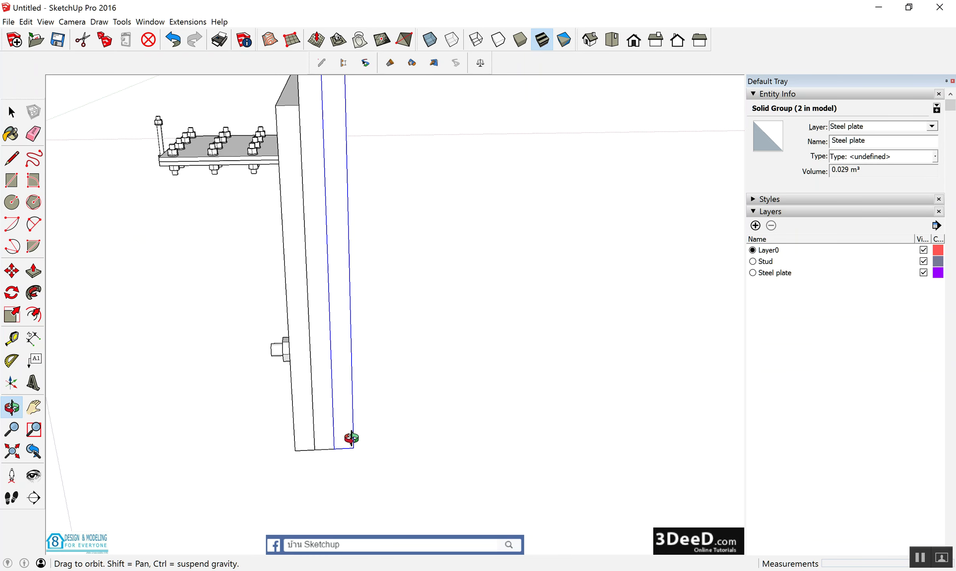
pyautogui.scroll(5, 300, 366)
pyautogui.scroll(-2, 321, 377)
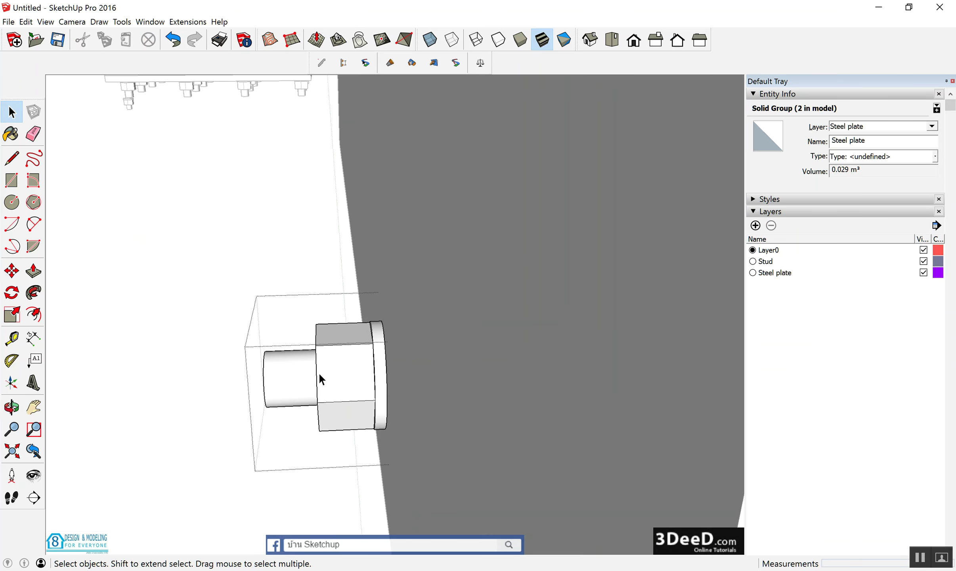
pyautogui.press('Escape')
pyautogui.scroll(-2, 320, 377)
pyautogui.click(458, 67)
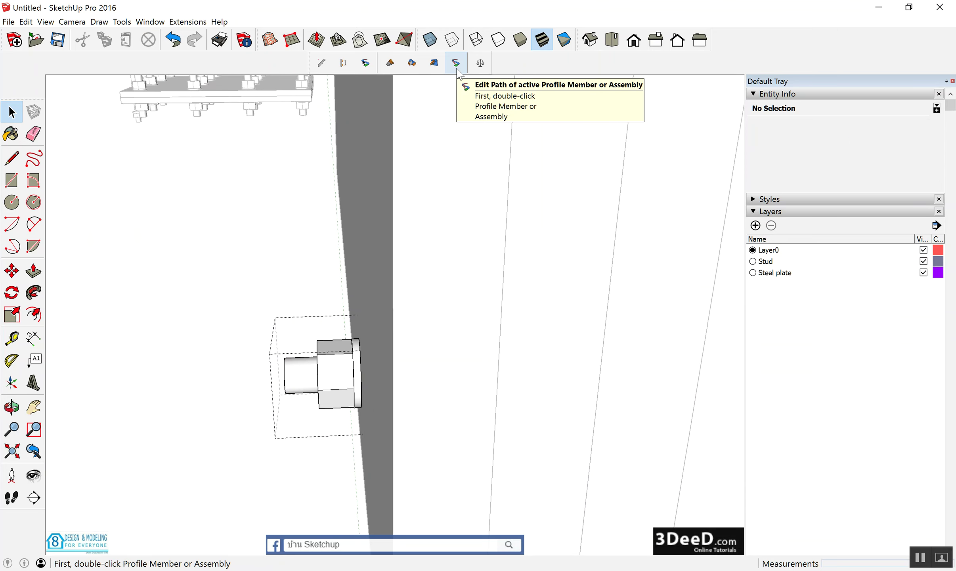
pyautogui.press('Escape')
pyautogui.scroll(3, 352, 369)
pyautogui.scroll(2, 404, 380)
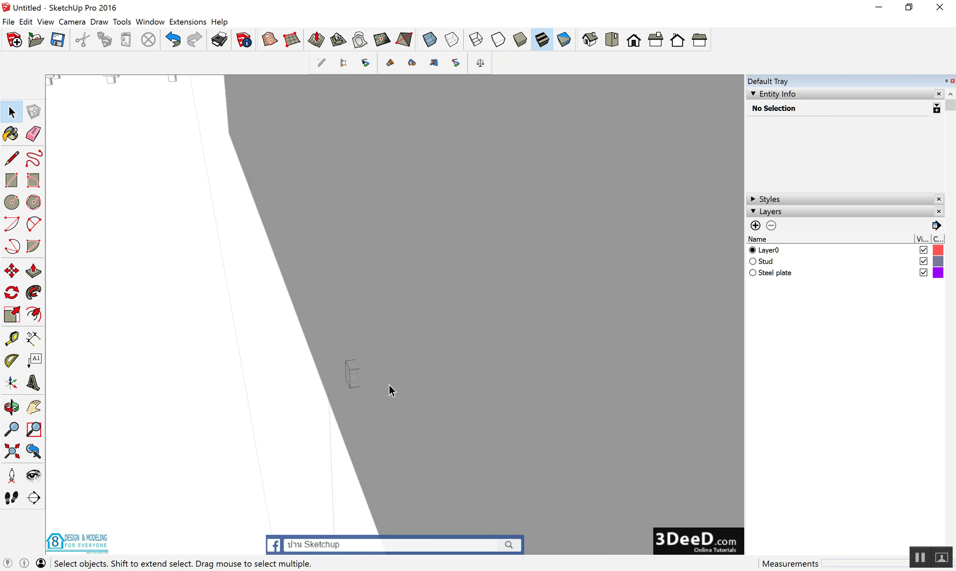
pyautogui.press('l')
pyautogui.press('space')
pyautogui.scroll(-3, 364, 373)
pyautogui.moveTo(375, 390)
pyautogui.mouseDown(button='middle')
pyautogui.moveTo(303, 395)
pyautogui.moveTo(360, 380)
pyautogui.moveTo(341, 392)
pyautogui.moveTo(422, 398)
pyautogui.moveTo(424, 98)
pyautogui.mouseUp(button='middle')
pyautogui.click(172, 40)
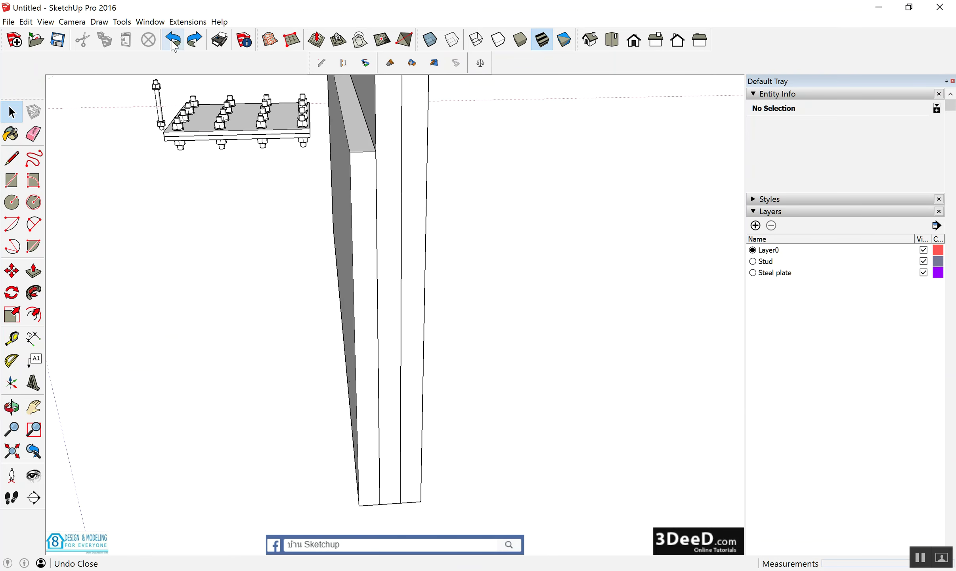
pyautogui.click(173, 45)
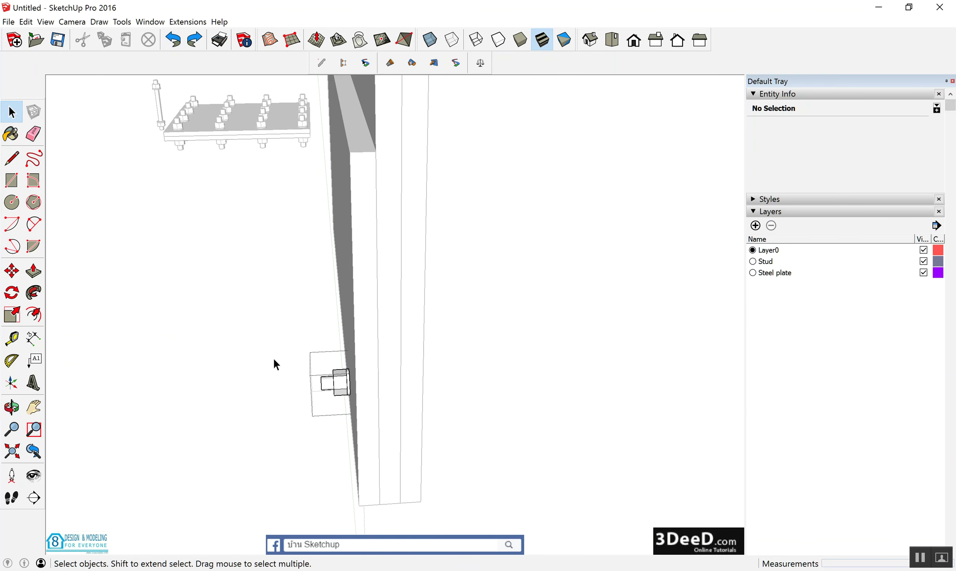
pyautogui.hotkey('ctrl', 'y')
pyautogui.moveTo(296, 410); pyautogui.dragTo(350, 403, button='middle')
pyautogui.scroll(1, 348, 397)
pyautogui.scroll(2, 346, 381)
pyautogui.press('l')
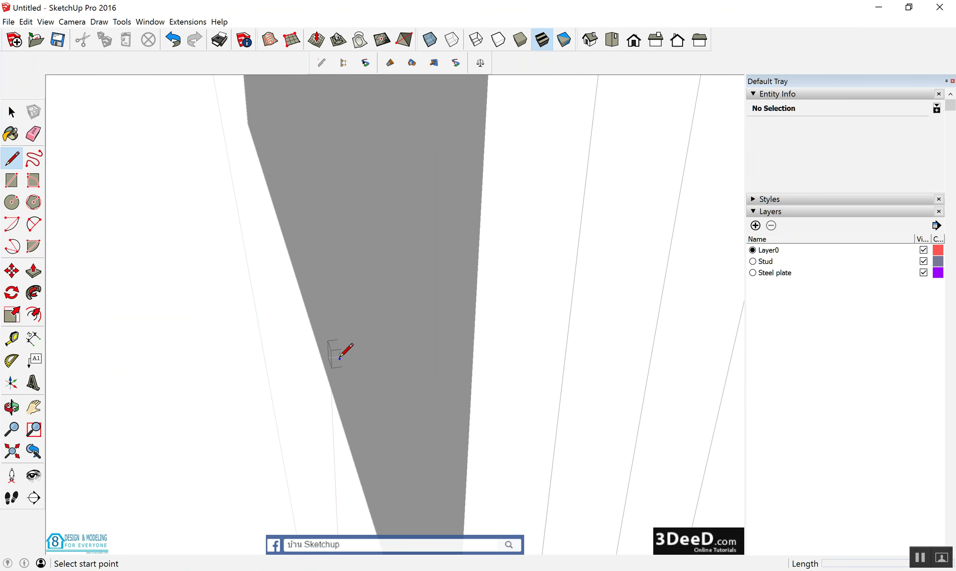
pyautogui.click(339, 353)
pyautogui.scroll(-2, 339, 353)
pyautogui.scroll(-2, 339, 353)
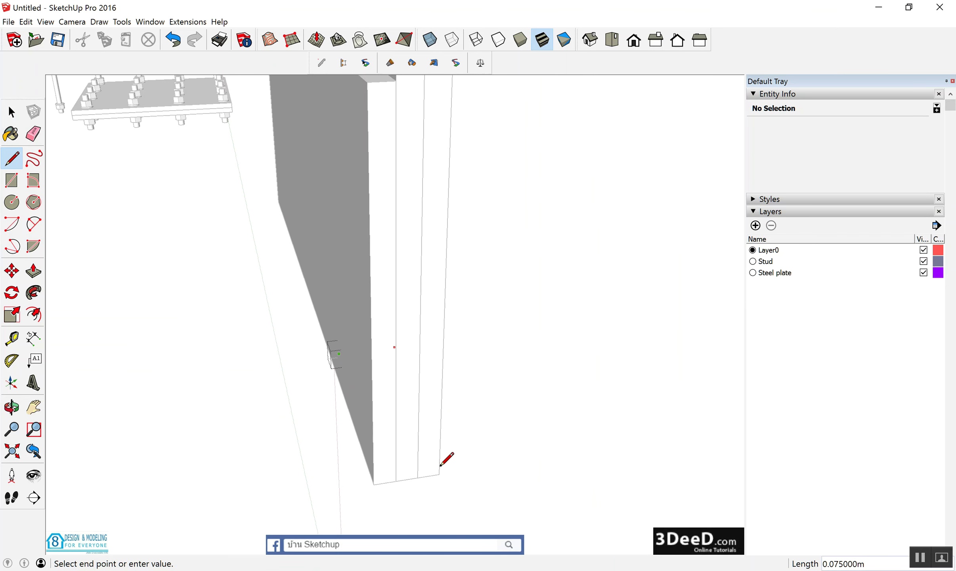
pyautogui.press('space')
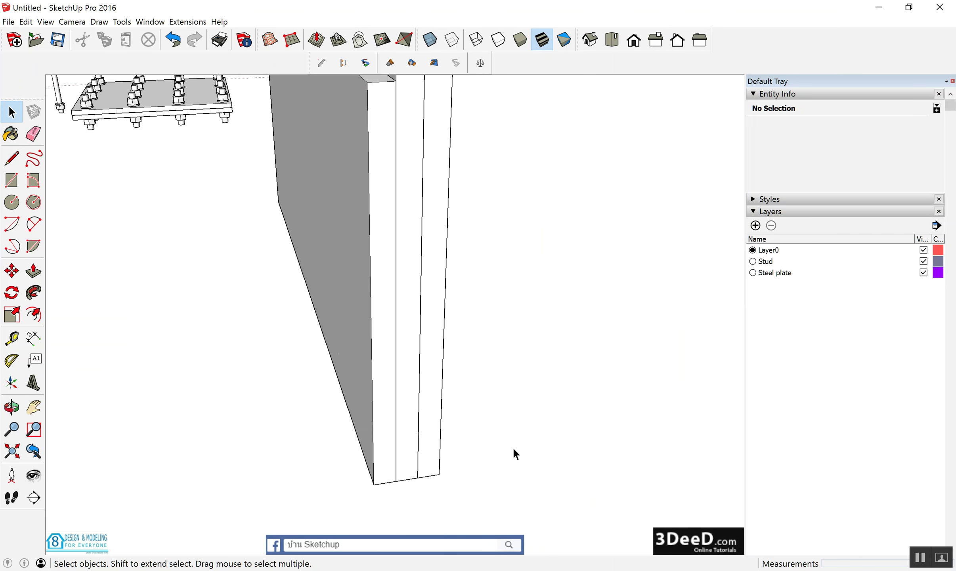
pyautogui.moveTo(512, 446)
pyautogui.mouseDown(button='middle')
pyautogui.moveTo(342, 413)
pyautogui.moveTo(376, 383)
pyautogui.mouseUp(button='middle')
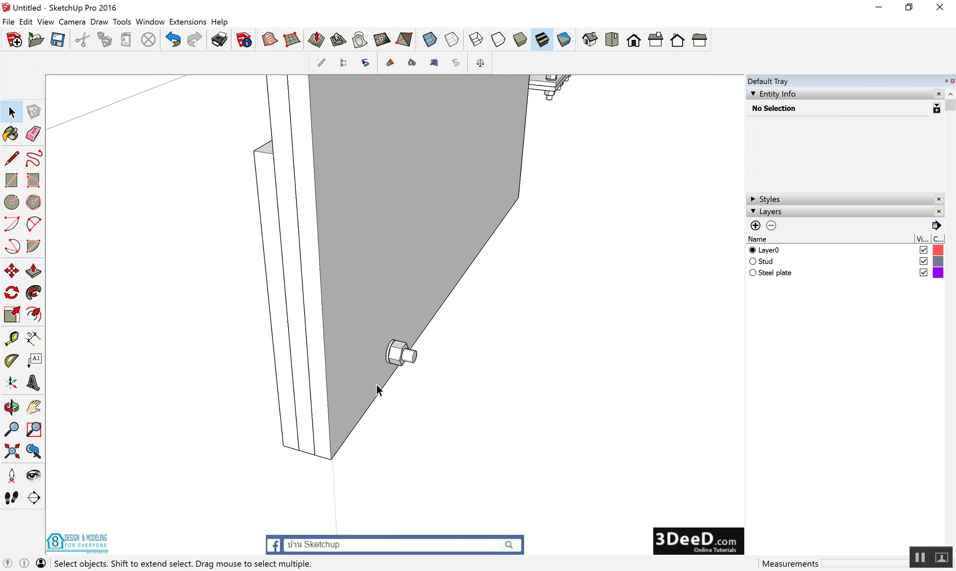
# Copy both Steel plate groups 0.05 m sideways to add two more plate layers
pyautogui.press('o')
pyautogui.moveTo(458, 383)
pyautogui.mouseDown()
pyautogui.moveTo(487, 374)
pyautogui.moveTo(429, 367)
pyautogui.mouseUp()
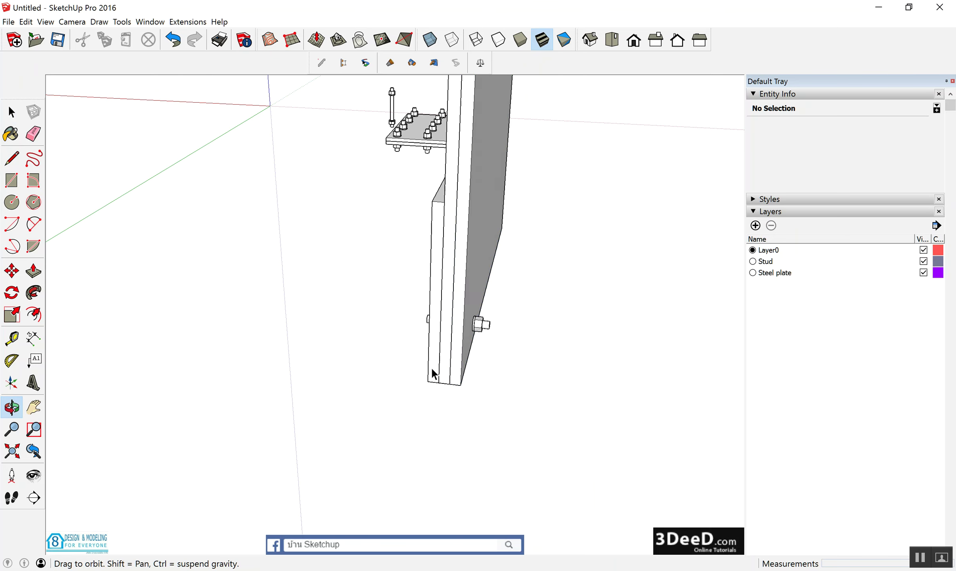
pyautogui.press('space')
pyautogui.scroll(2, 458, 380)
pyautogui.click(450, 381)
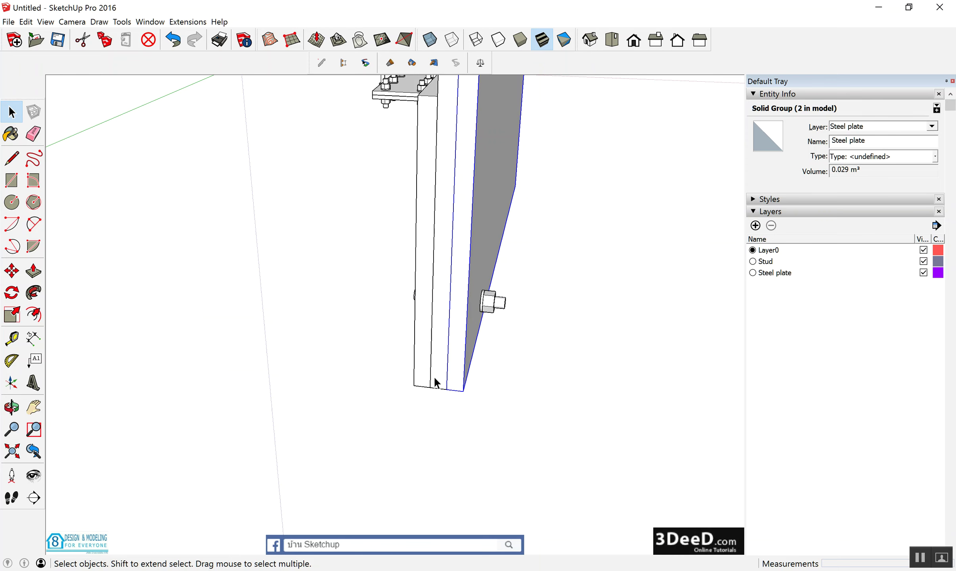
pyautogui.keyDown('shift'); pyautogui.click(435, 383); pyautogui.keyUp('shift')
pyautogui.scroll(2, 434, 402)
pyautogui.press('m')
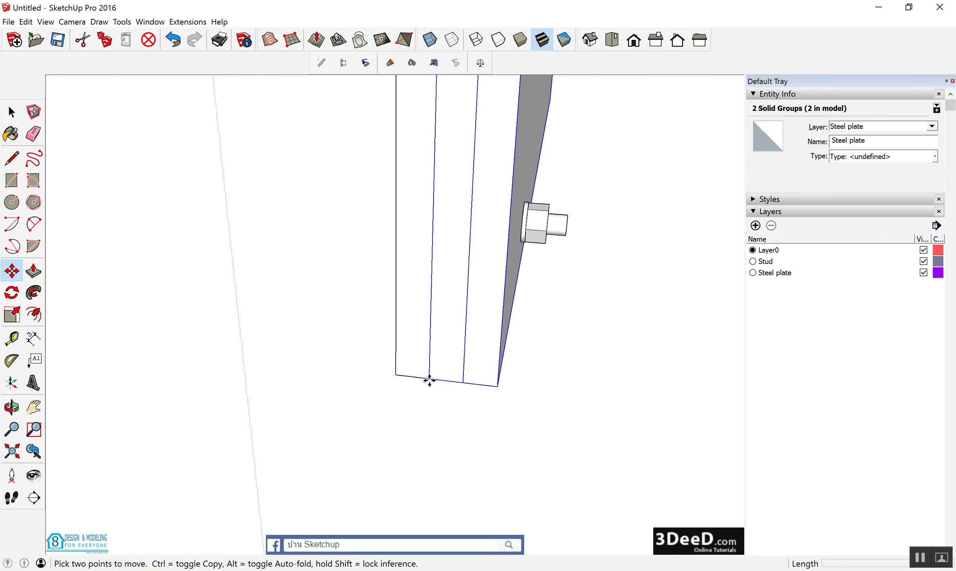
pyautogui.click(430, 380)
pyautogui.press('ctrl')
pyautogui.click(492, 387)
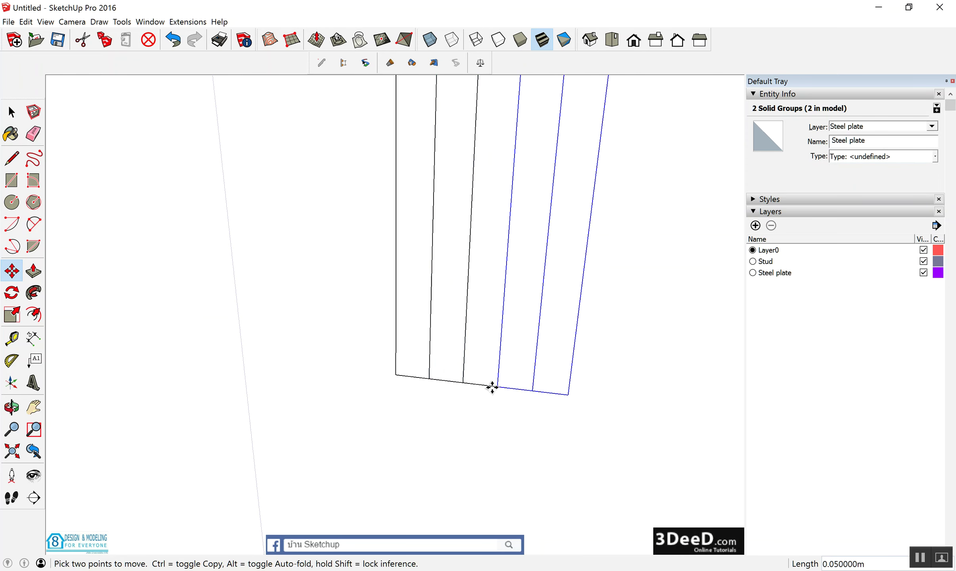
pyautogui.press('space')
# Orbit around the stud nut and wall, abandoning a brief path edit and line
pyautogui.scroll(-2, 492, 387)
pyautogui.scroll(3, 435, 367)
pyautogui.click(314, 336)
pyautogui.moveTo(314, 337); pyautogui.dragTo(663, 299, button='middle')
pyautogui.scroll(3, 663, 298)
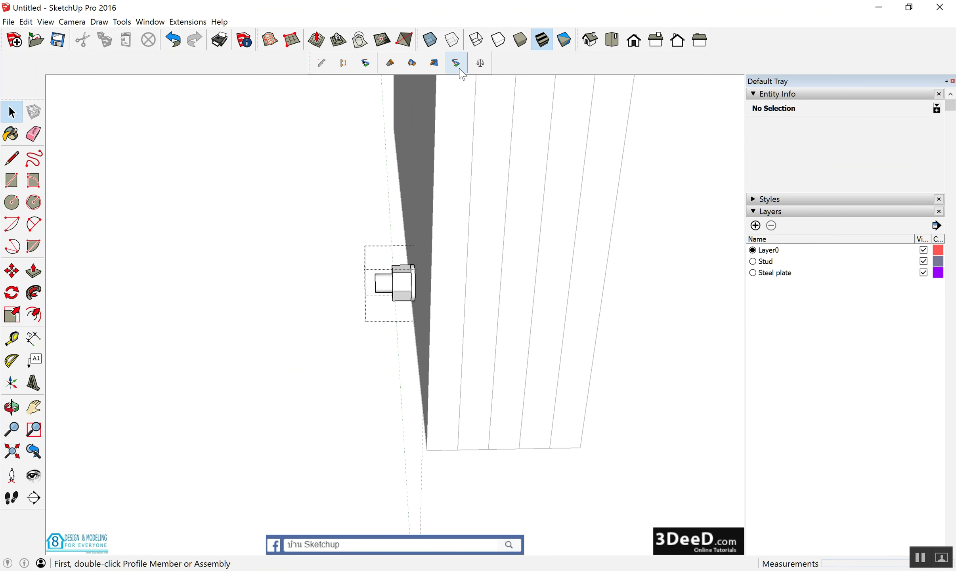
pyautogui.moveTo(418, 307); pyautogui.dragTo(468, 318, button='middle')
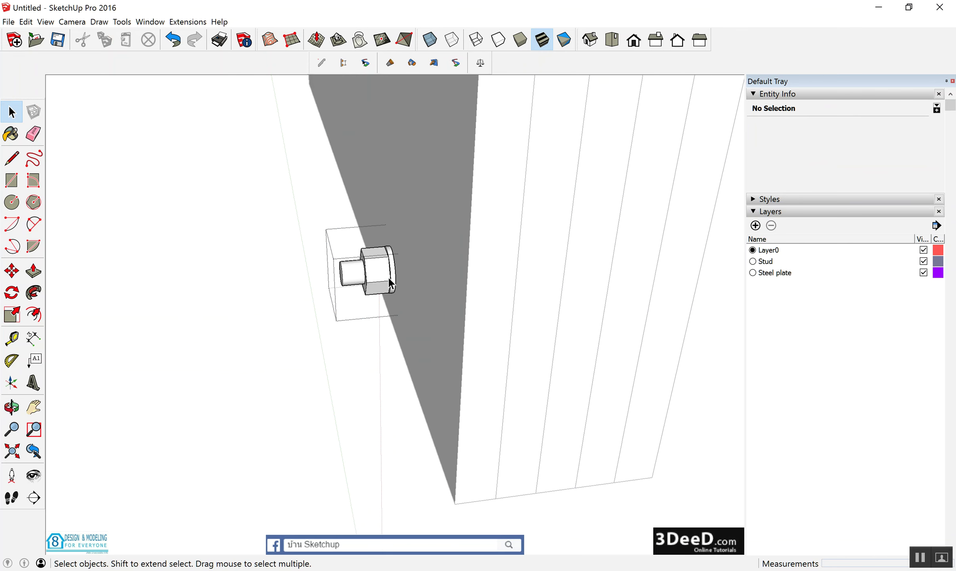
pyautogui.click(456, 62)
pyautogui.press('space')
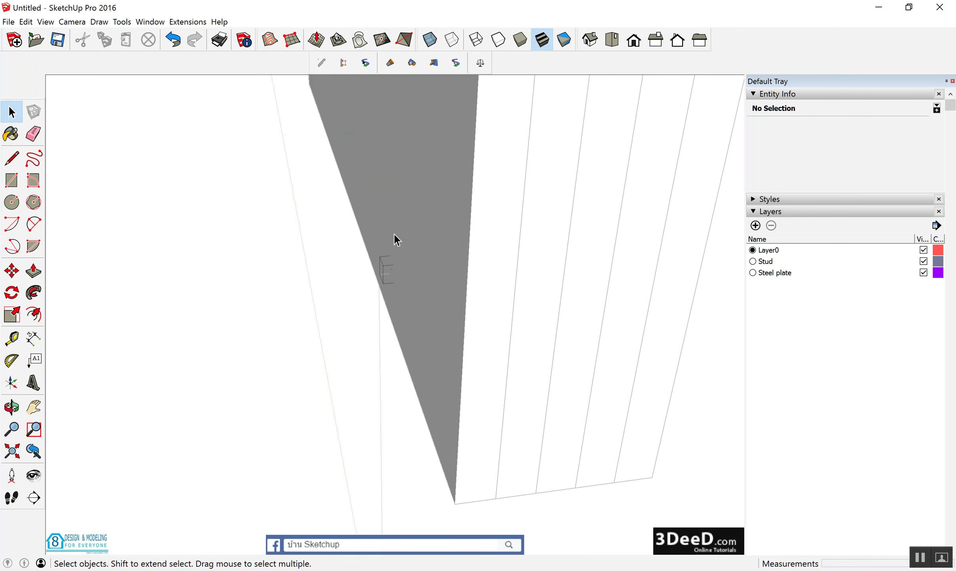
pyautogui.press('l')
pyautogui.click(392, 268)
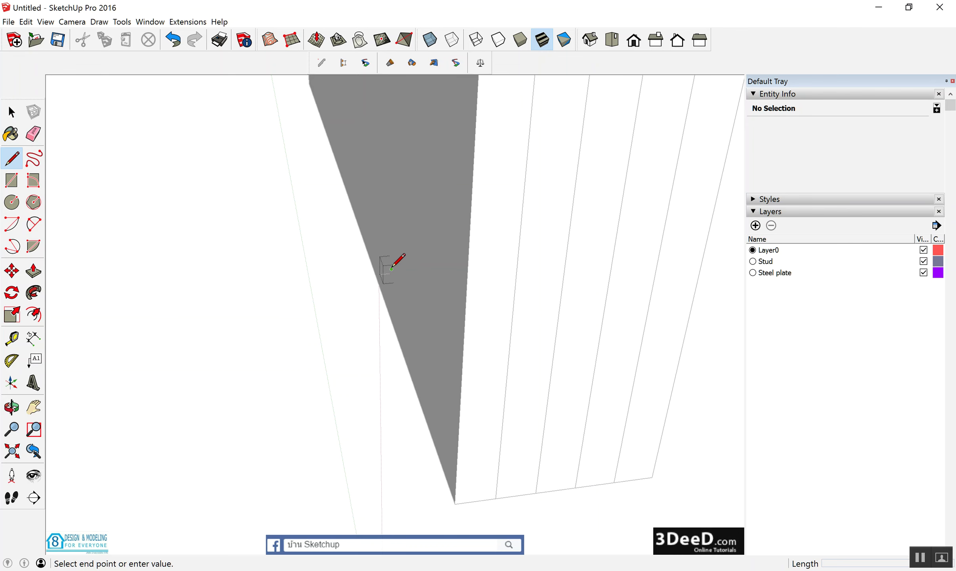
pyautogui.scroll(-2, 391, 267)
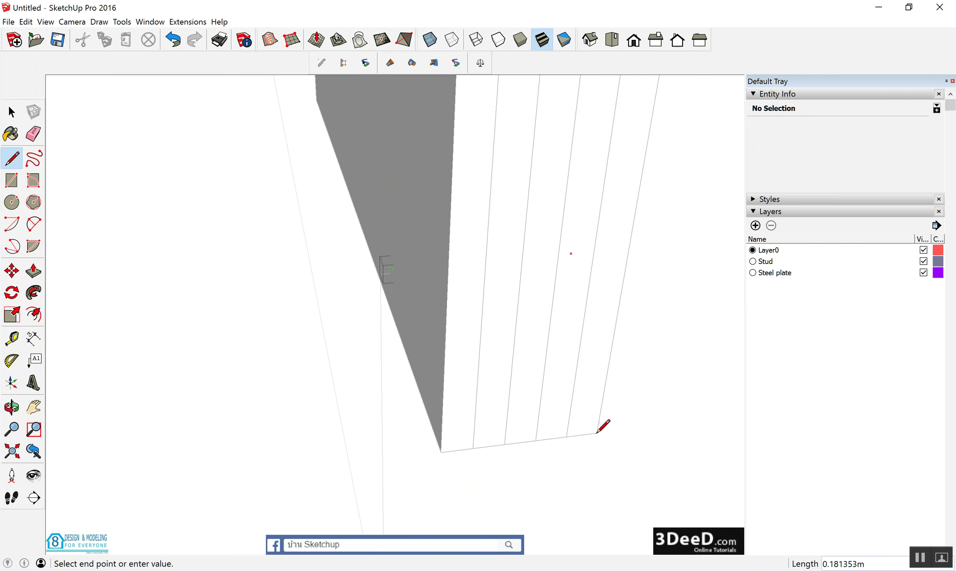
pyautogui.press('space')
pyautogui.moveTo(572, 448)
pyautogui.mouseDown(button='middle')
pyautogui.moveTo(339, 415)
pyautogui.moveTo(413, 381)
pyautogui.moveTo(354, 351)
pyautogui.mouseUp(button='middle')
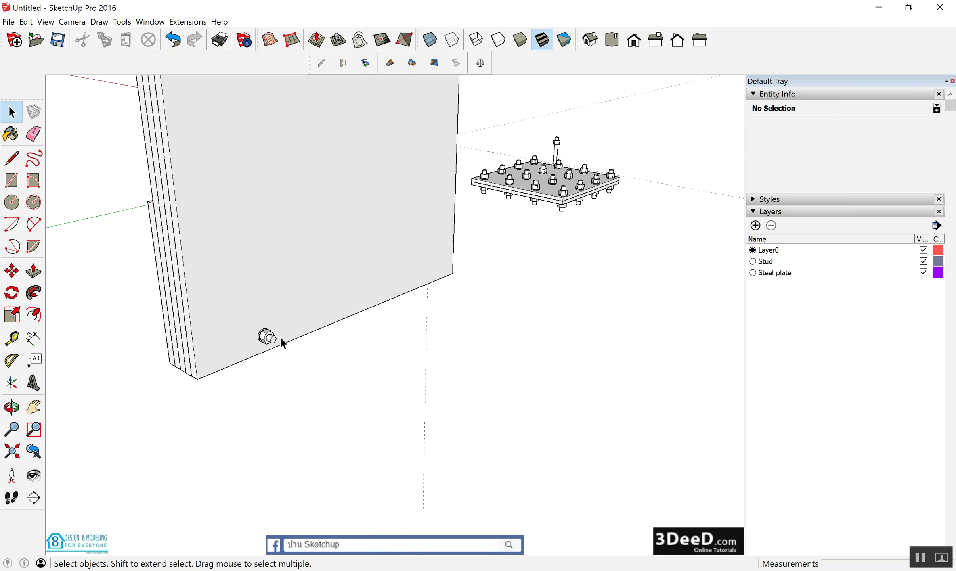
# Move the stud nut to the wall's lower corner and array it /5 to the far corner
pyautogui.click(270, 341)
pyautogui.scroll(1, 268, 345)
pyautogui.press('m')
pyautogui.click(225, 356)
pyautogui.click(145, 382)
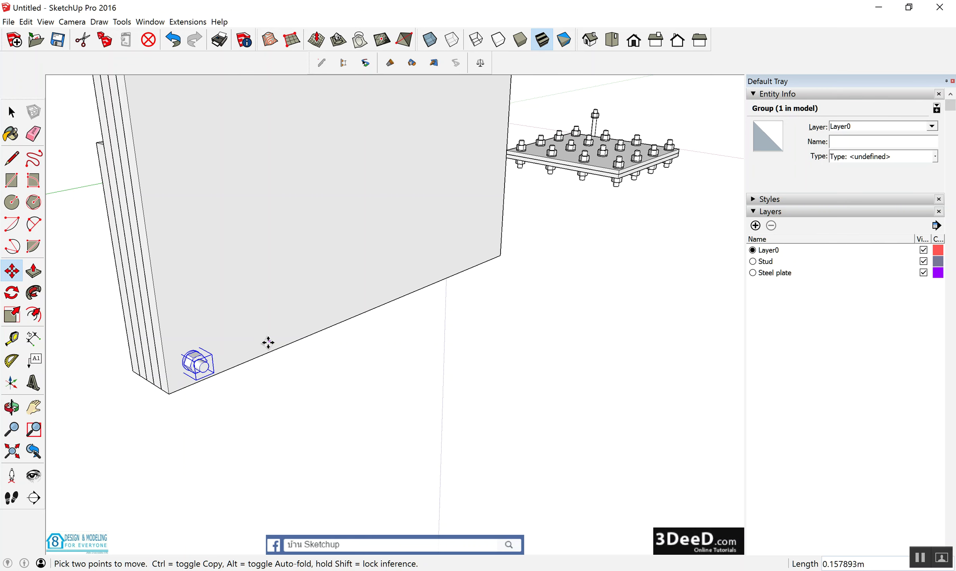
pyautogui.press('ctrl')
pyautogui.click(261, 345)
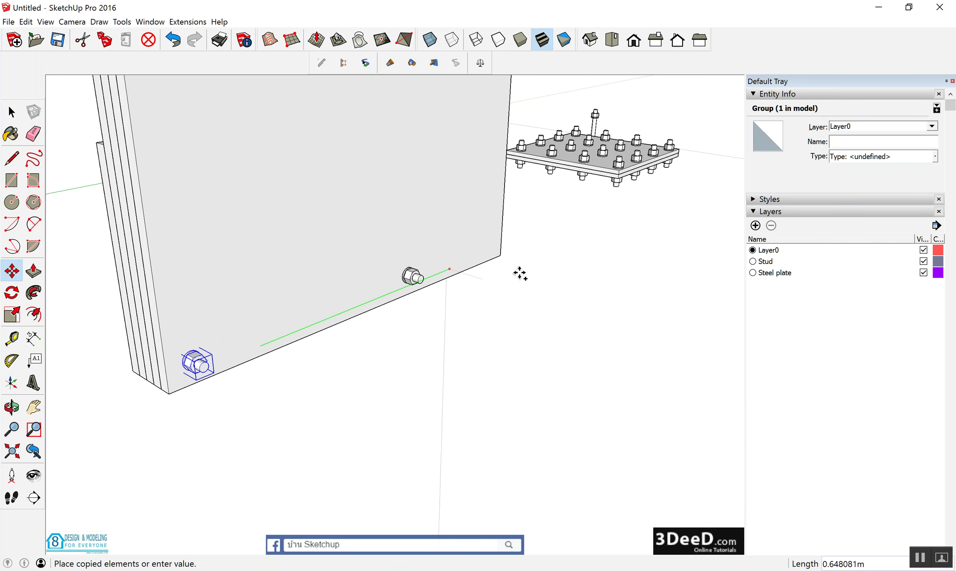
pyautogui.click(573, 257)
pyautogui.write('/')
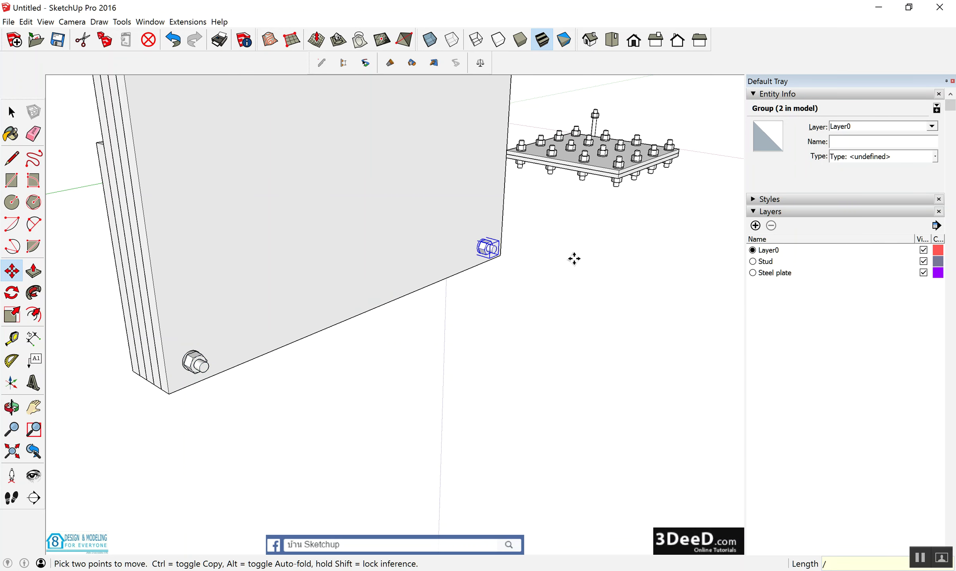
pyautogui.write('5')
pyautogui.press('Return')
pyautogui.press('space')
# Copy the row of six bottom nuts higher up the wall plate
pyautogui.scroll(-3, 572, 258)
pyautogui.moveTo(246, 260); pyautogui.dragTo(566, 431)
pyautogui.moveTo(357, 356); pyautogui.dragTo(378, 367, button='middle')
pyautogui.press('m')
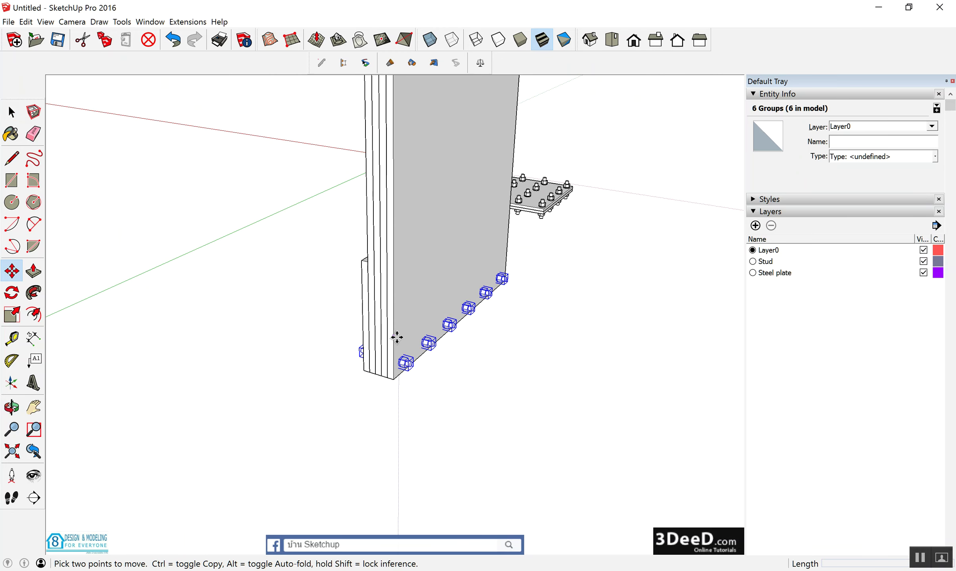
pyautogui.click(402, 337)
pyautogui.press('ctrl')
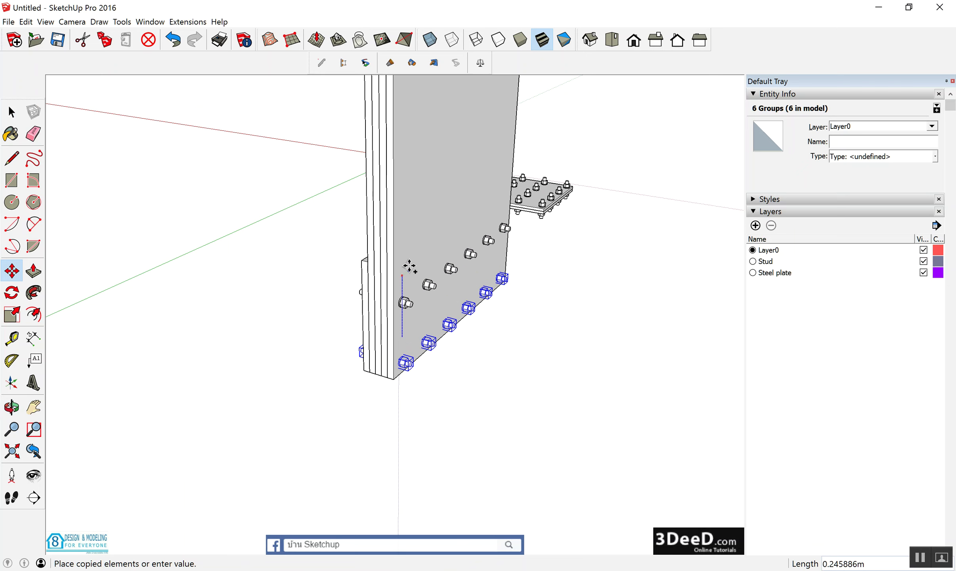
pyautogui.click(409, 256)
pyautogui.press('space')
pyautogui.click(329, 389)
pyautogui.moveTo(329, 388)
pyautogui.mouseDown(button='middle')
pyautogui.moveTo(484, 417)
pyautogui.moveTo(464, 423)
pyautogui.moveTo(352, 282)
pyautogui.mouseUp(button='middle')
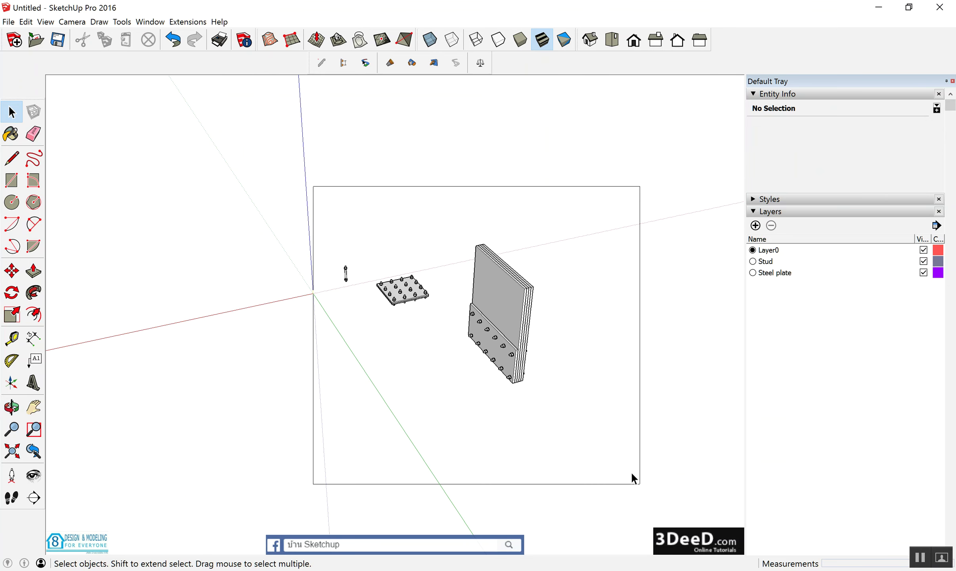
# Select the whole model and generate a PB Quantifier Component Report totalling THB 33,598.38
pyautogui.moveTo(314, 189); pyautogui.dragTo(640, 483)
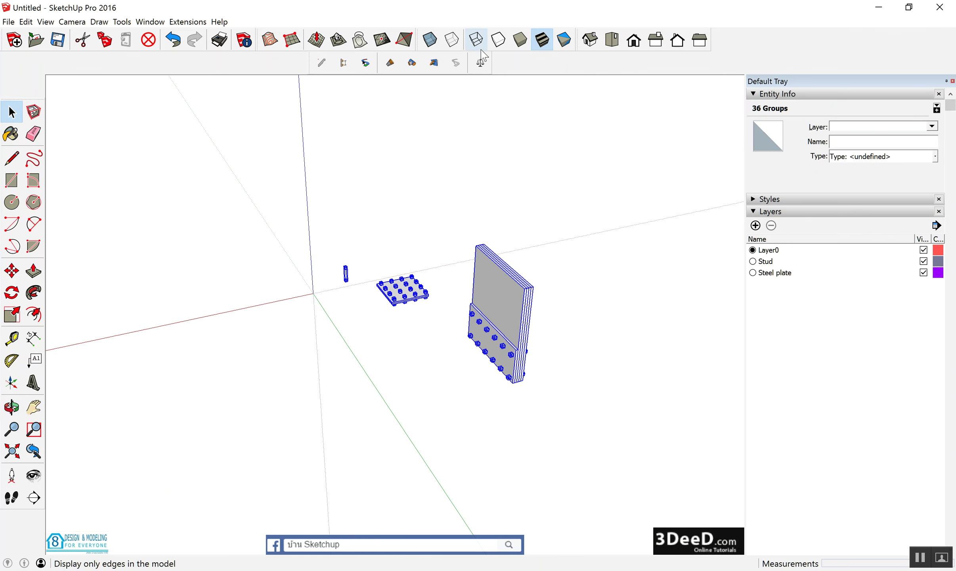
pyautogui.click(480, 62)
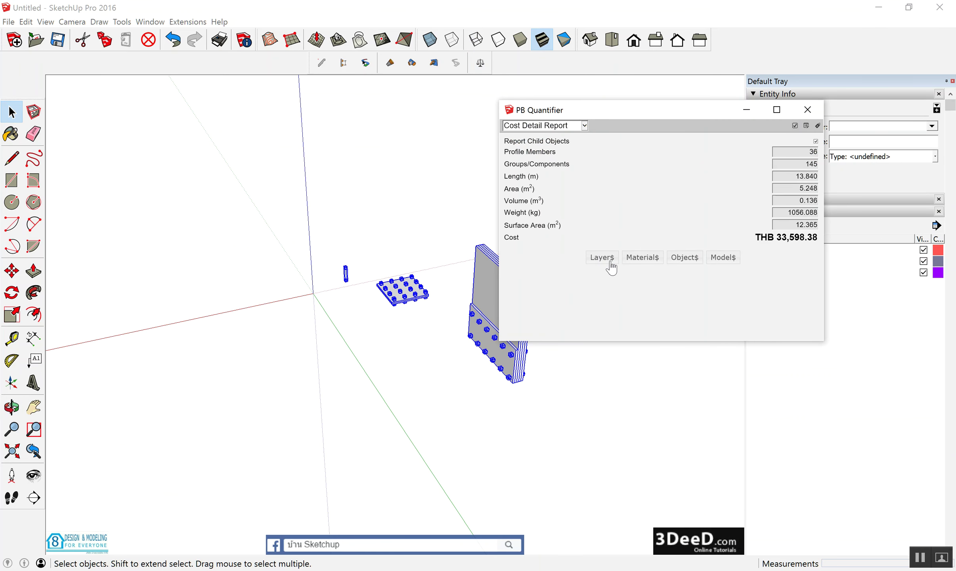
pyautogui.click(584, 126)
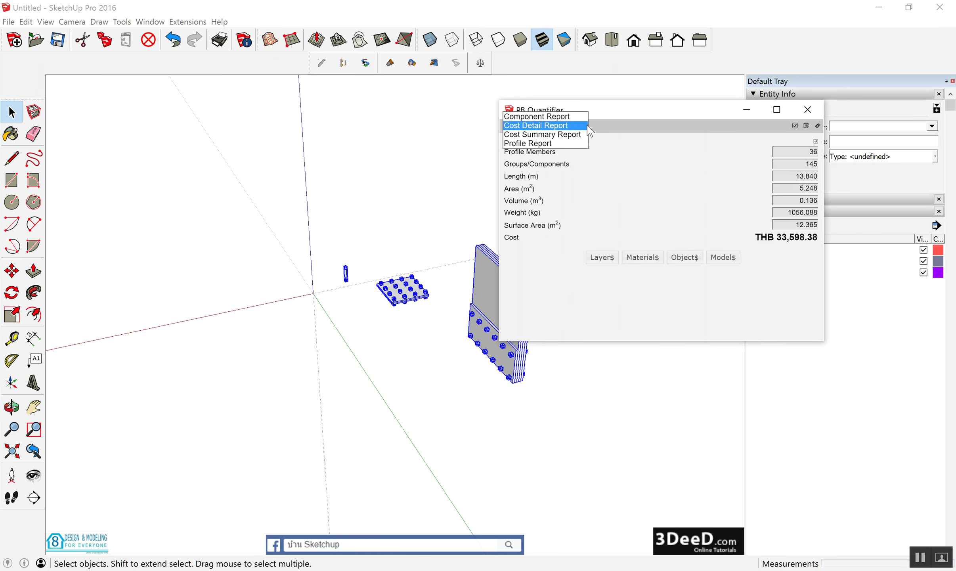
pyautogui.click(564, 115)
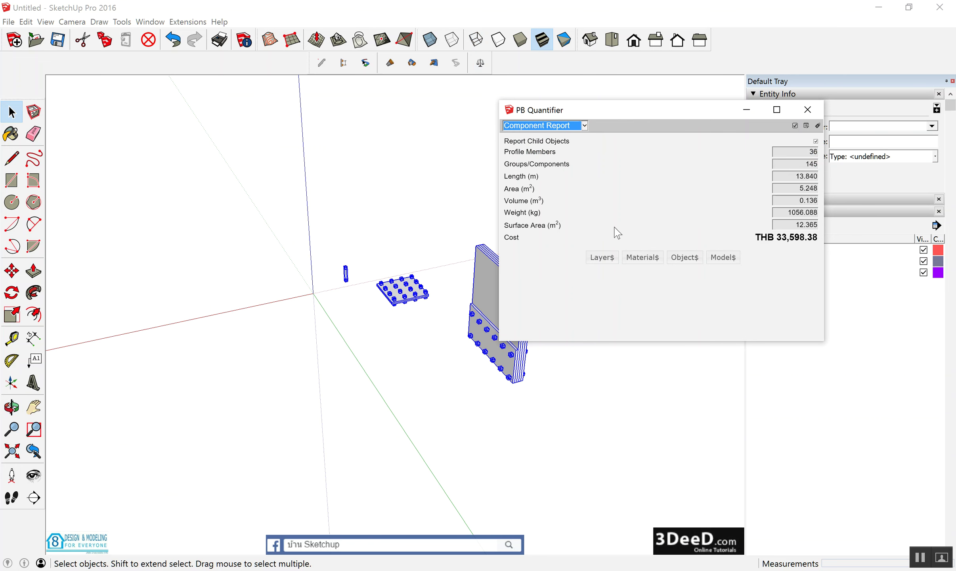
pyautogui.click(794, 126)
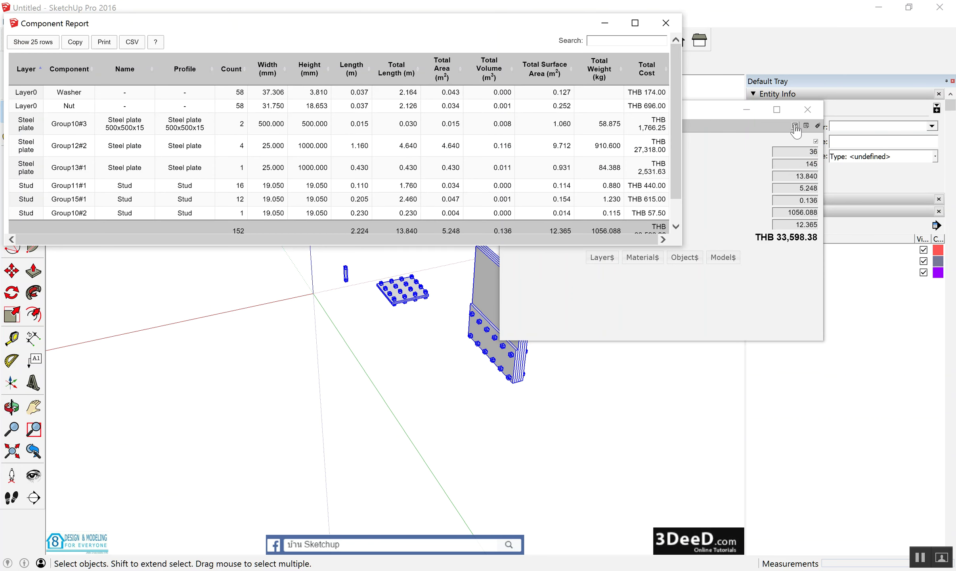
# Enlarge the component report to show all rows, then close it and open its settings
pyautogui.moveTo(681, 248)
pyautogui.mouseDown()
pyautogui.moveTo(704, 437)
pyautogui.moveTo(716, 449)
pyautogui.mouseUp()
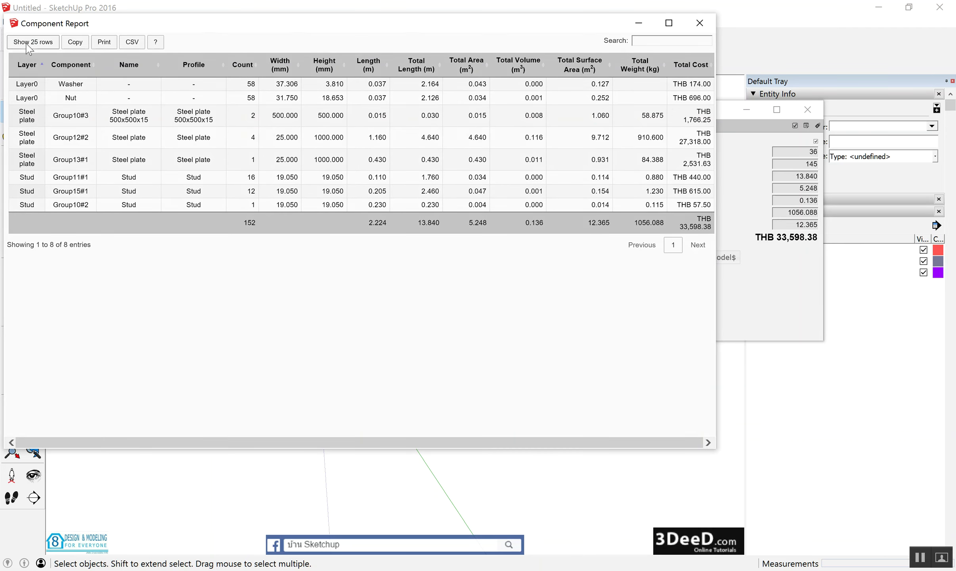
pyautogui.click(29, 43)
pyautogui.click(35, 93)
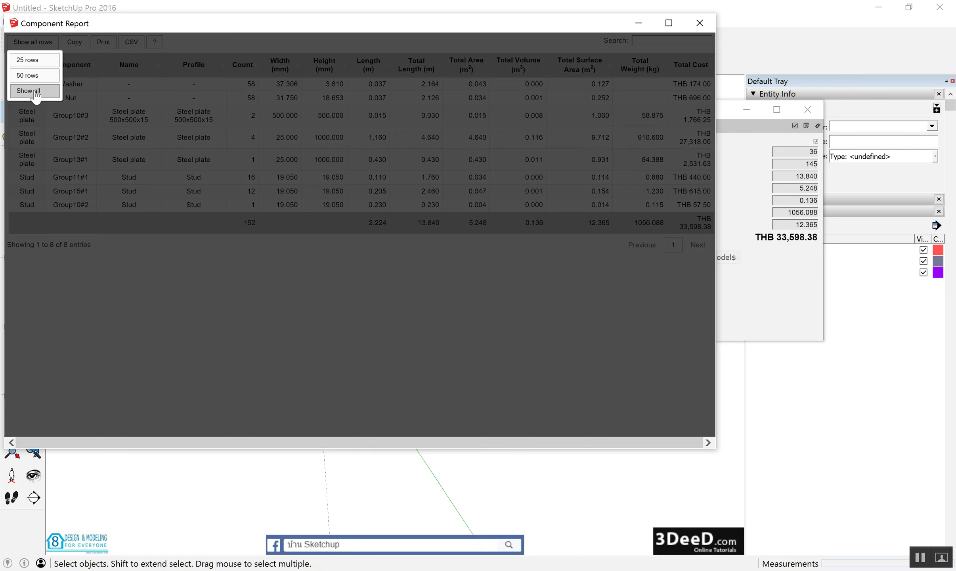
pyautogui.click(672, 101)
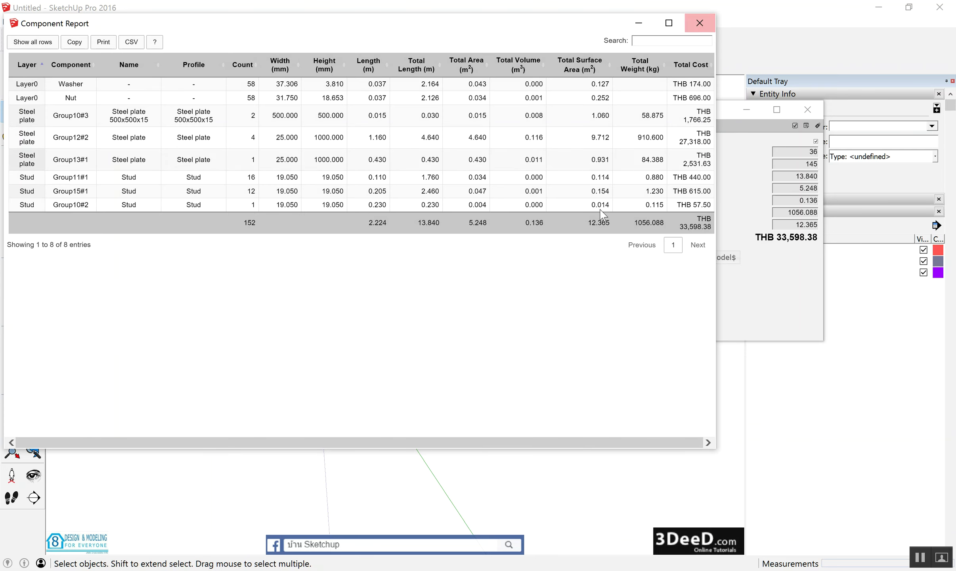
pyautogui.click(699, 24)
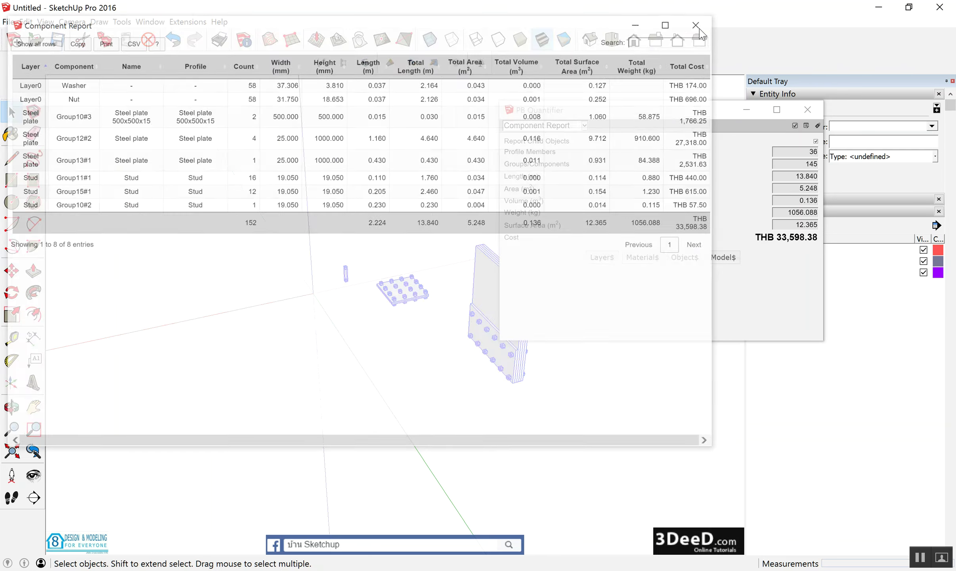
pyautogui.click(806, 126)
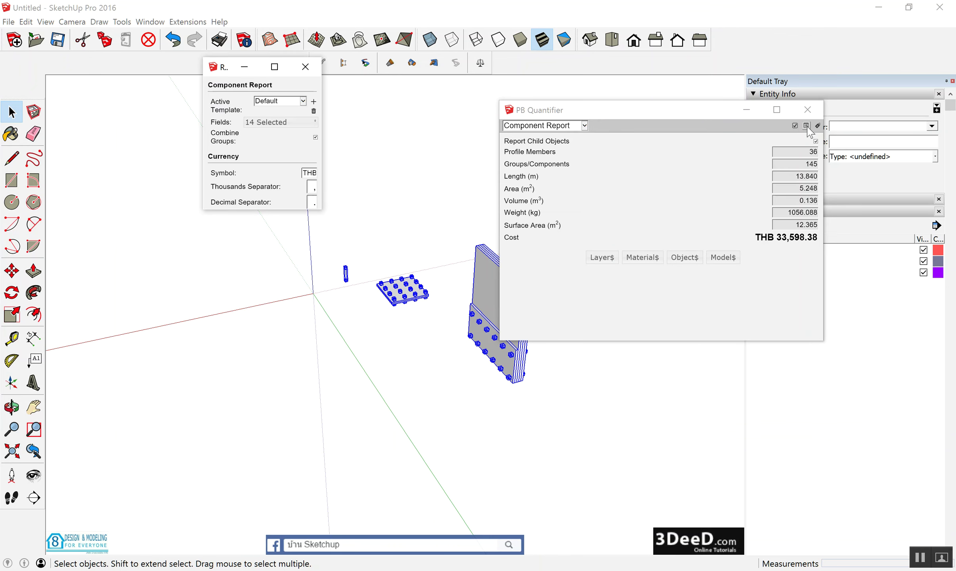
# Limit the component report fields to Profile Name, Count and Length and apply
pyautogui.moveTo(320, 213); pyautogui.dragTo(501, 335)
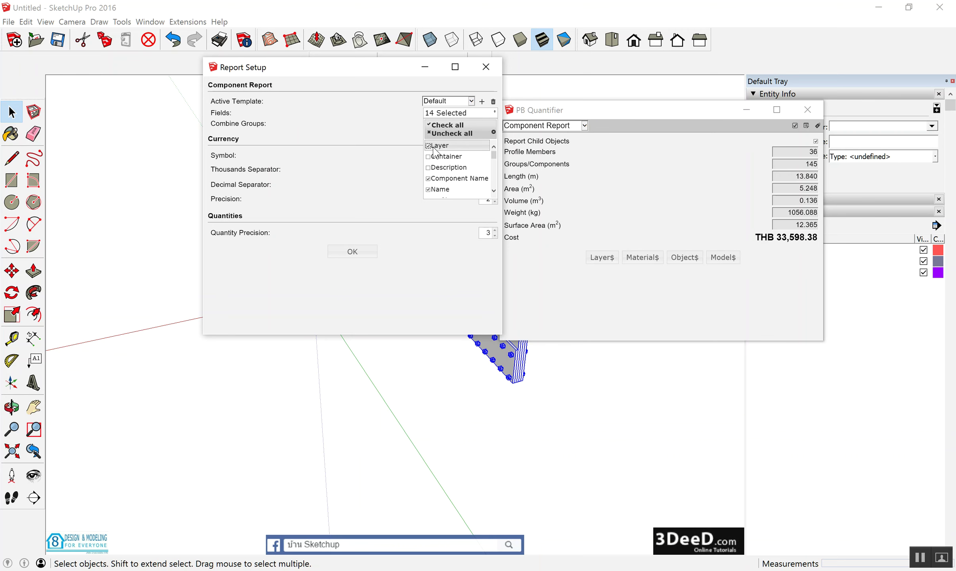
pyautogui.click(460, 133)
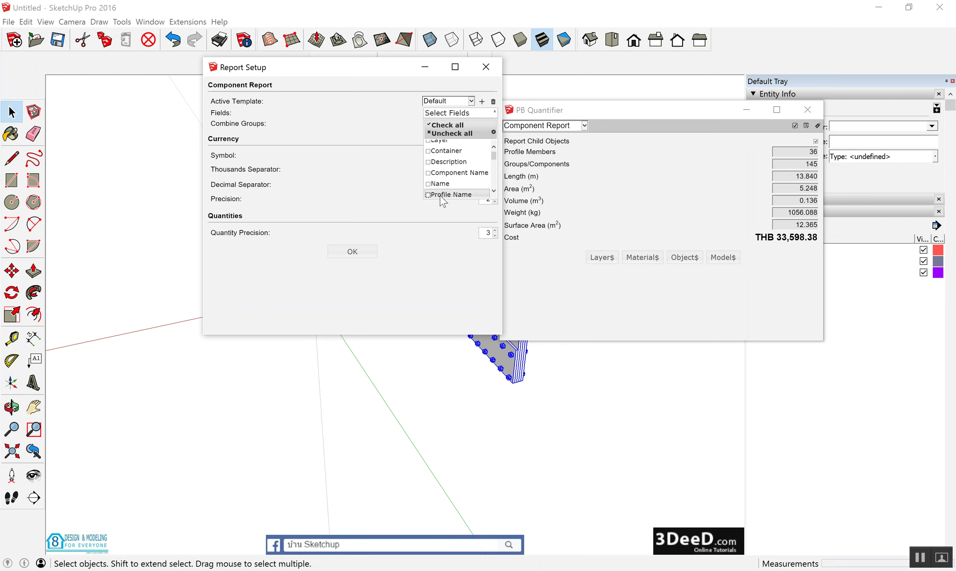
pyautogui.click(428, 194)
pyautogui.scroll(-2, 429, 195)
pyautogui.scroll(-3, 430, 186)
pyautogui.scroll(-2, 429, 194)
pyautogui.scroll(-2, 429, 193)
pyautogui.scroll(-1, 429, 194)
pyautogui.scroll(-1, 430, 194)
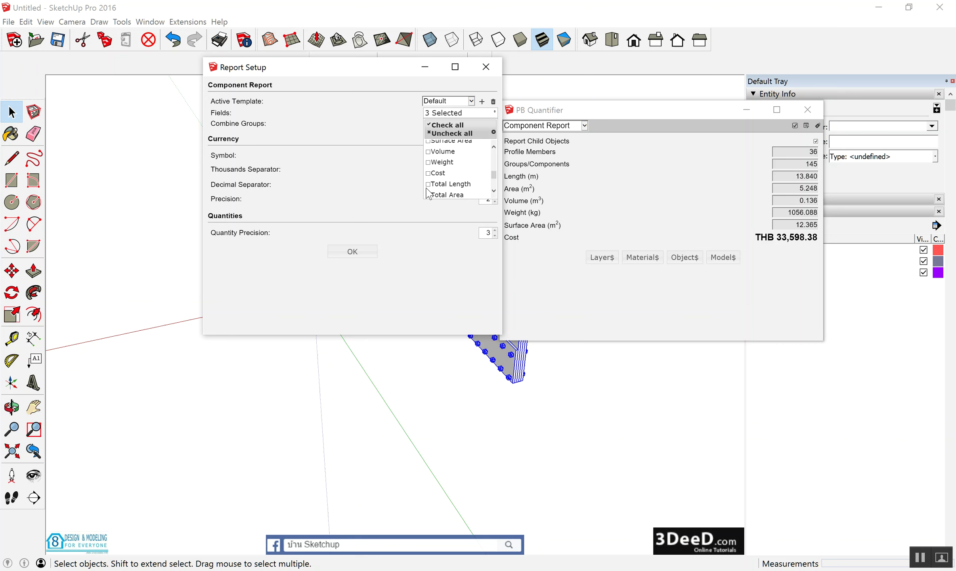
pyautogui.click(373, 253)
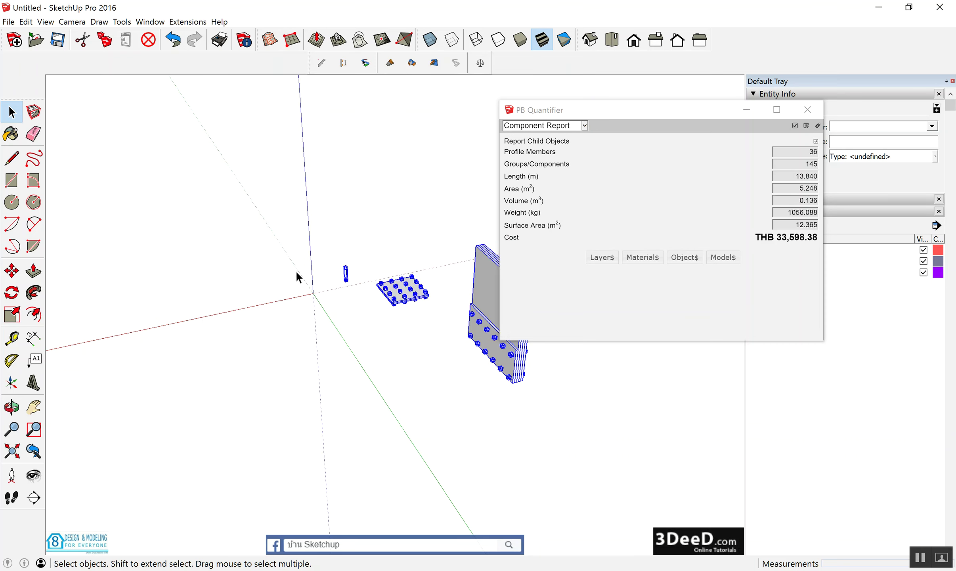
pyautogui.click(796, 127)
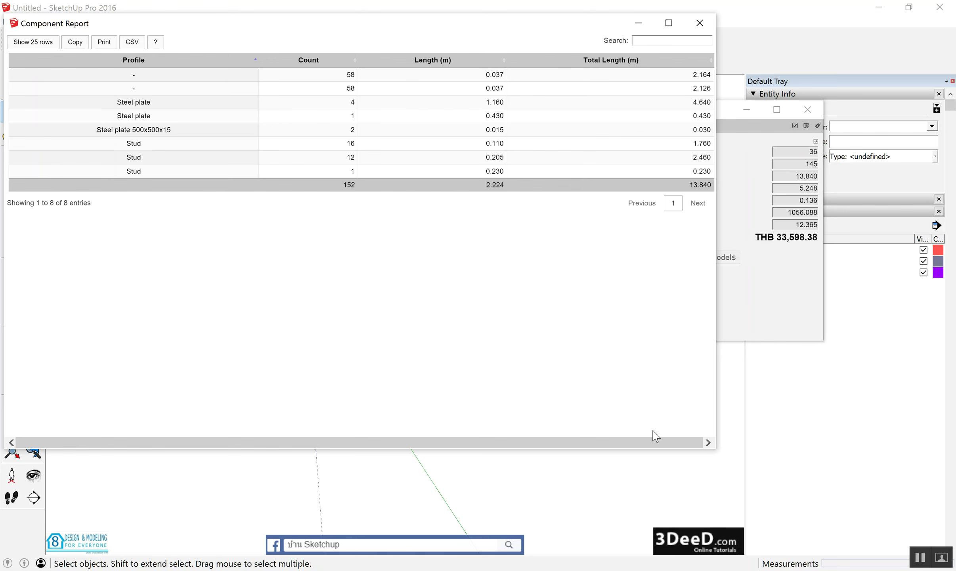
pyautogui.click(153, 62)
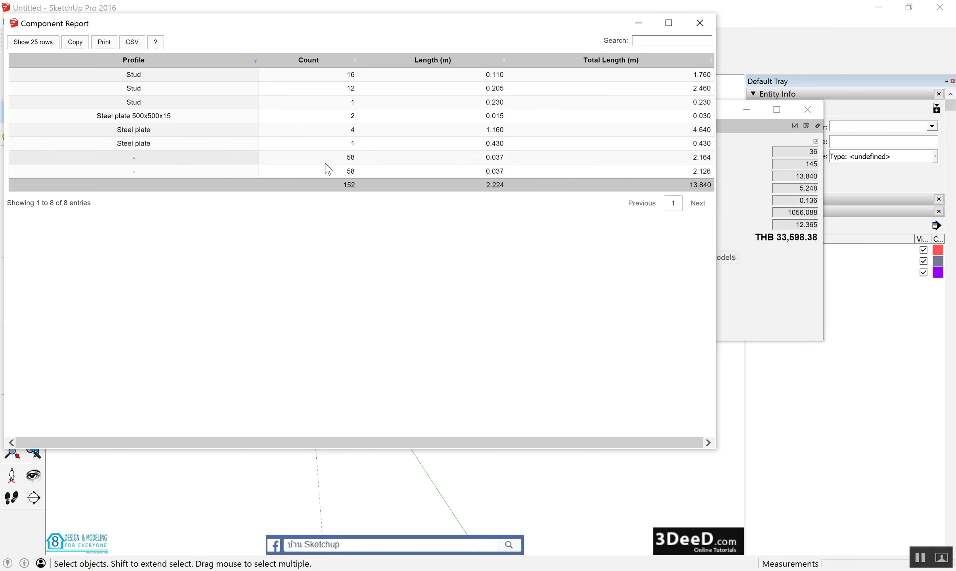
pyautogui.click(711, 27)
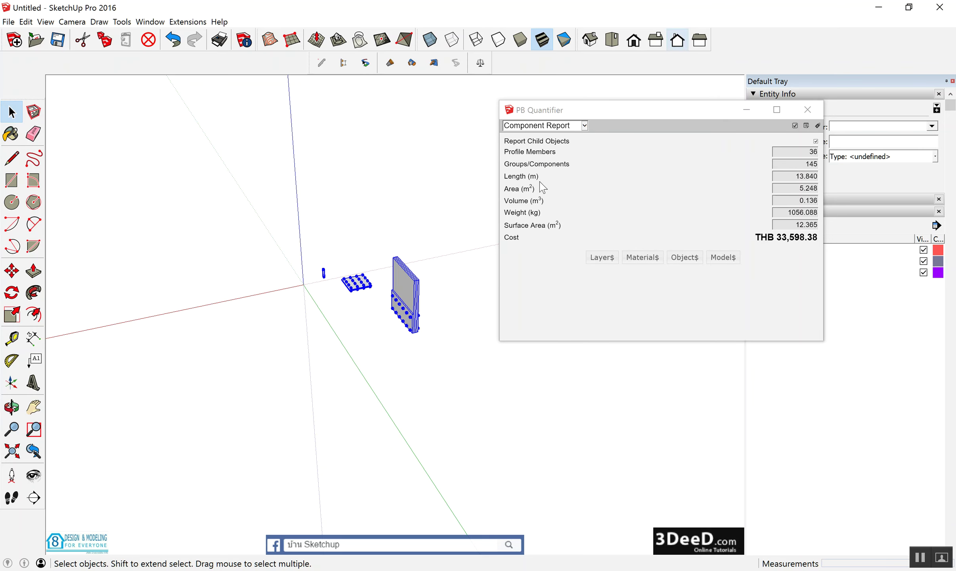
# Generate the Cost Detail Report totalling THB 33,598.38, resize it to fit, then close it
pyautogui.click(584, 126)
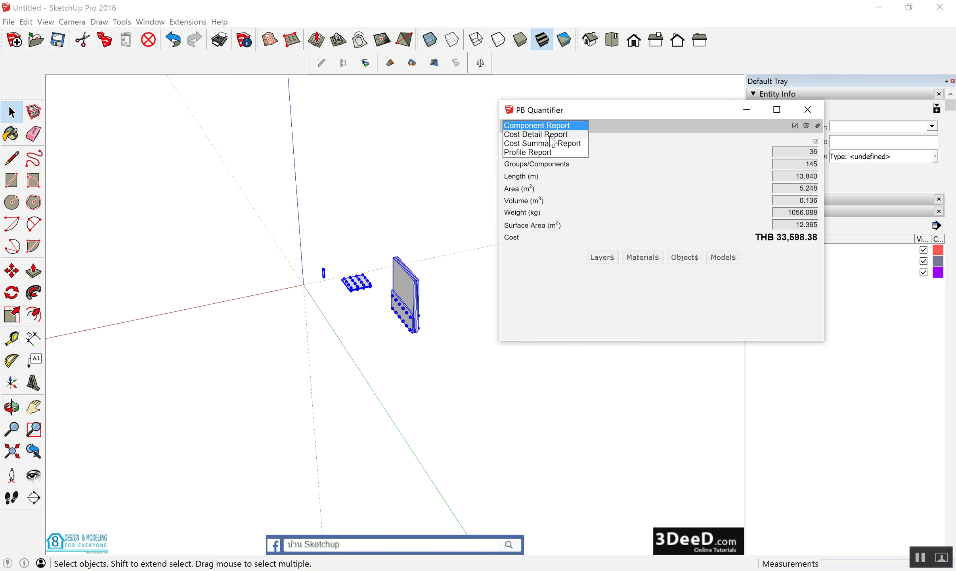
pyautogui.click(552, 136)
pyautogui.click(798, 127)
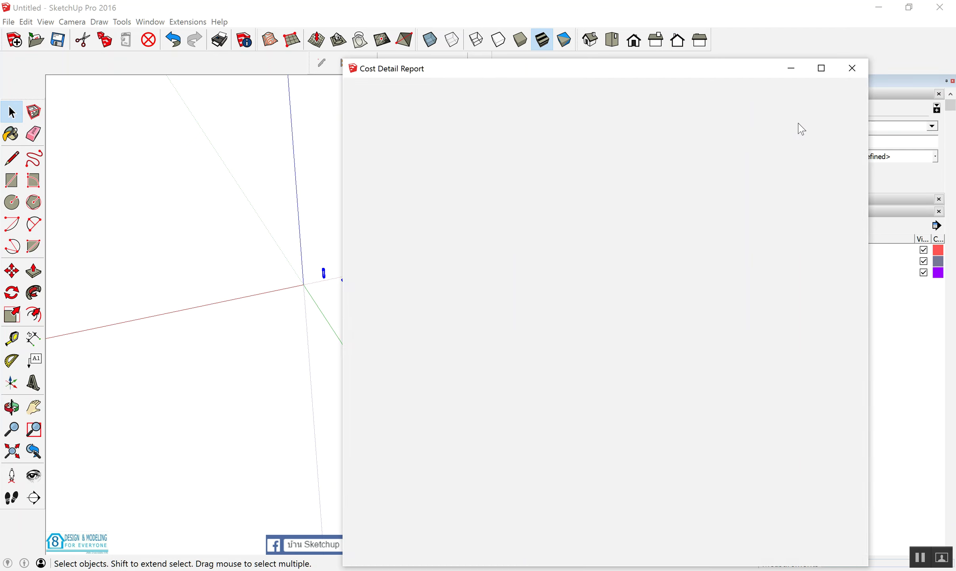
pyautogui.moveTo(637, 71); pyautogui.dragTo(485, 58)
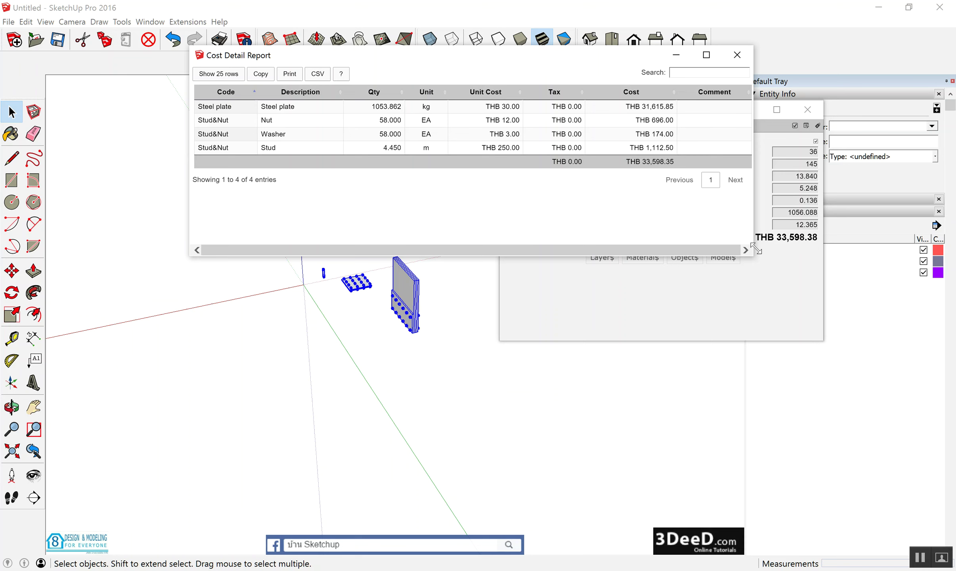
pyautogui.moveTo(717, 552); pyautogui.dragTo(755, 237)
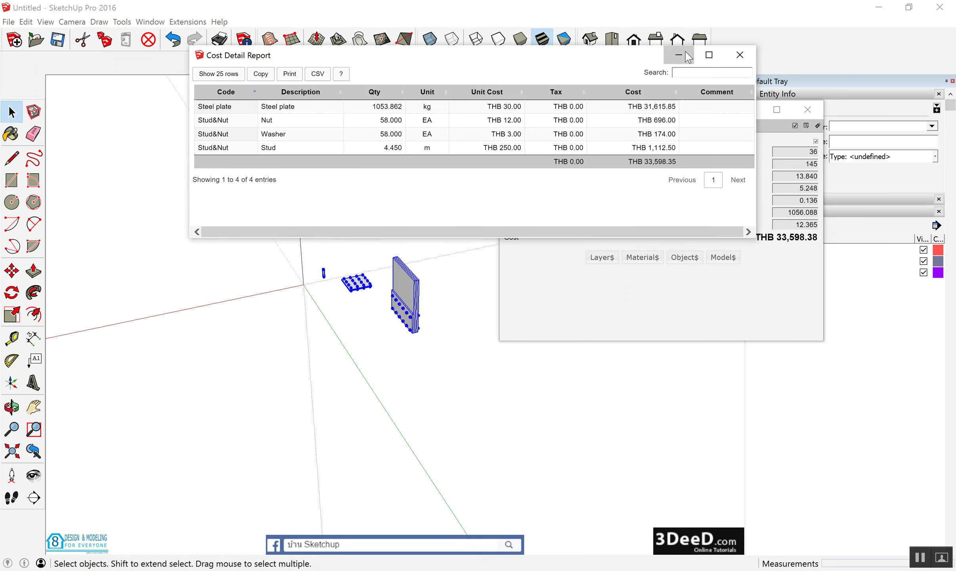
pyautogui.click(739, 54)
# Orbit to a front-on view of the bolted plate and clear the selection
pyautogui.scroll(1, 420, 305)
pyautogui.scroll(2, 423, 307)
pyautogui.scroll(2, 430, 329)
pyautogui.scroll(2, 348, 337)
pyautogui.moveTo(348, 337)
pyautogui.mouseDown(button='middle')
pyautogui.moveTo(453, 250)
pyautogui.moveTo(453, 258)
pyautogui.mouseUp(button='middle')
pyautogui.scroll(2, 481, 240)
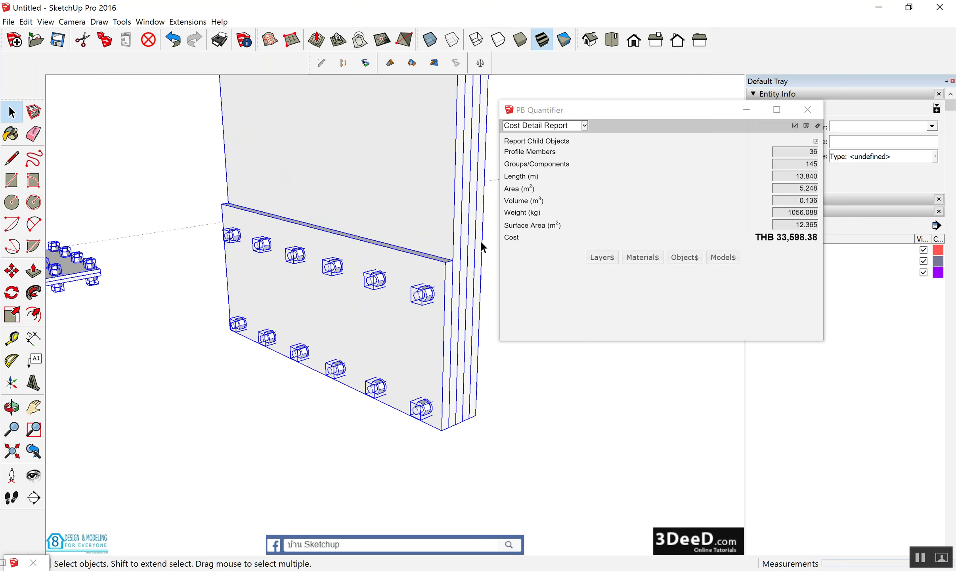
pyautogui.scroll(2, 487, 380)
pyautogui.click(486, 379)
pyautogui.scroll(2, 454, 320)
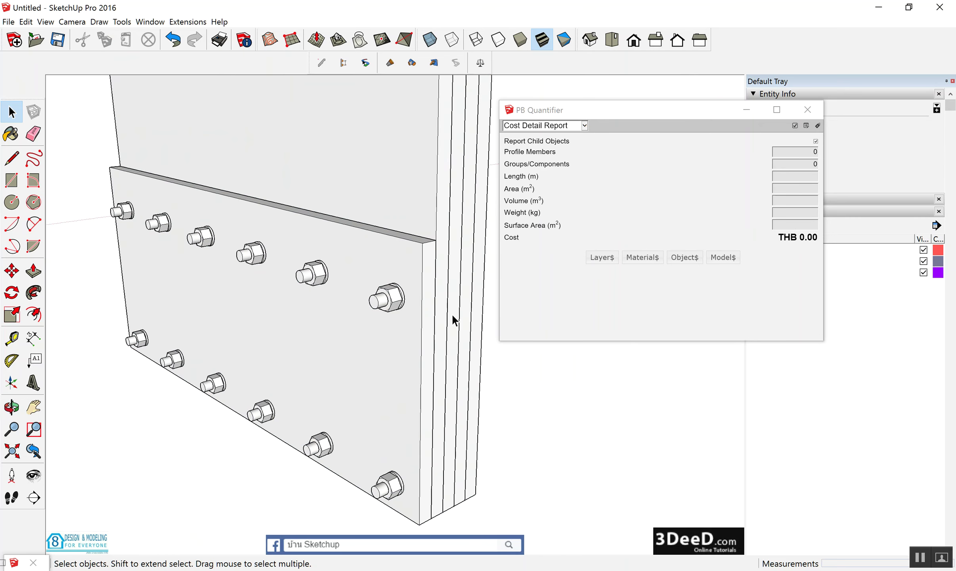